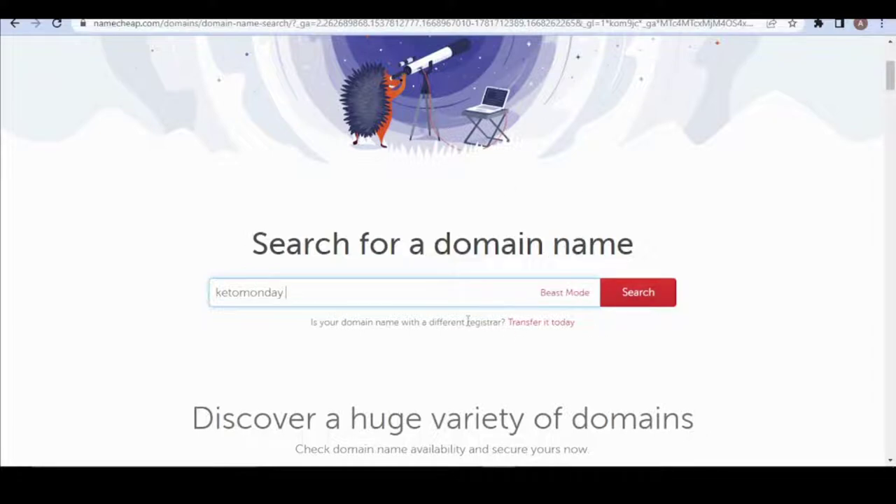
Search for the domain ketomonday.com and check its availability and yearly price
type(".com")
left_click(602, 295)
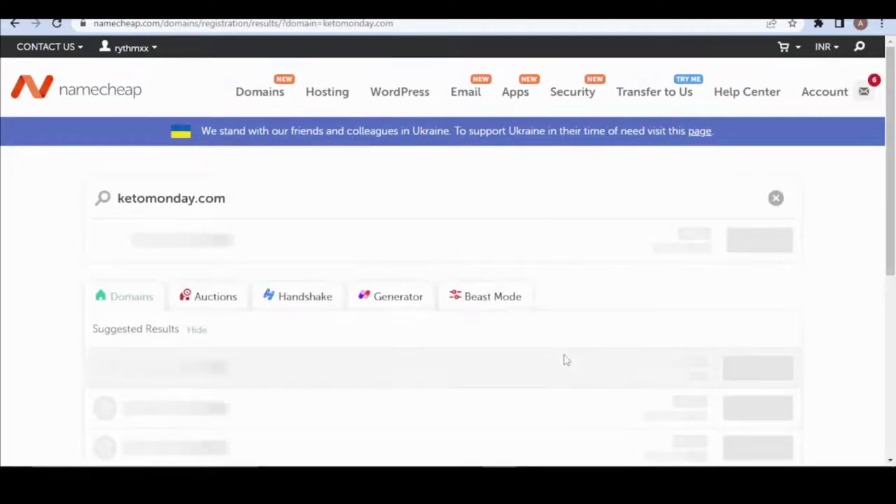
scroll(553, 356, "down", 3)
scroll(549, 351, "up", 3)
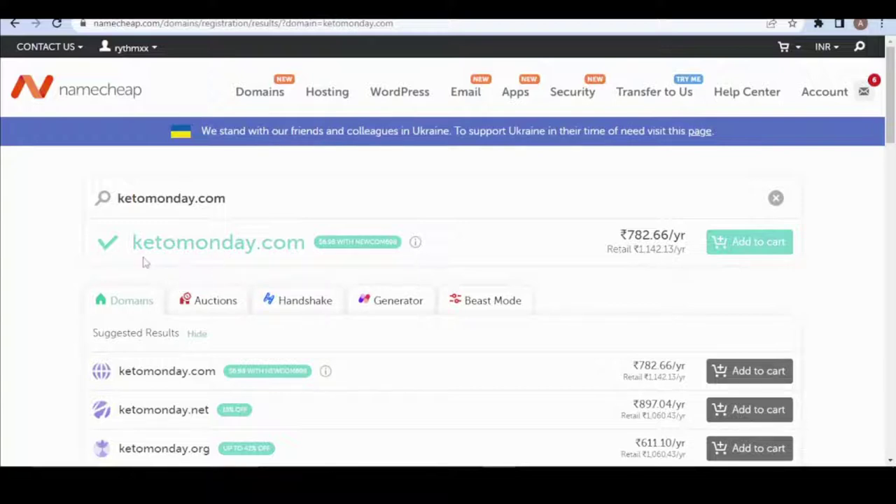
left_click_drag(132, 242, 293, 243)
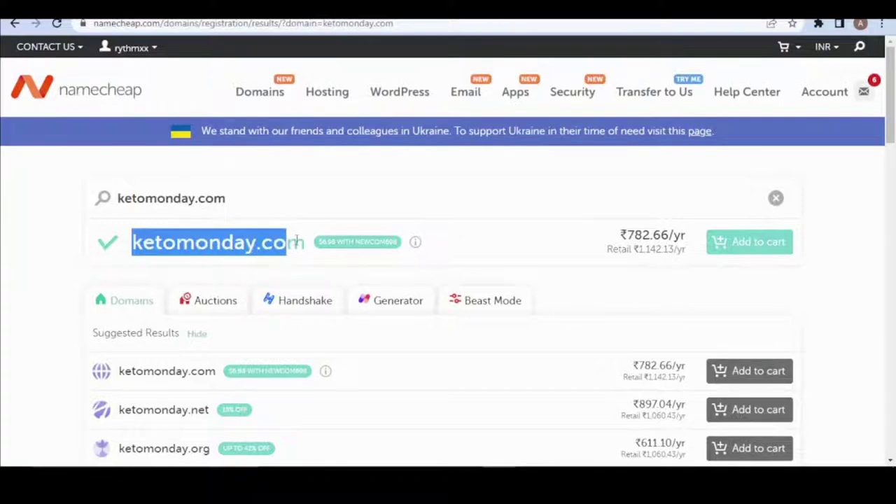
left_click(310, 285)
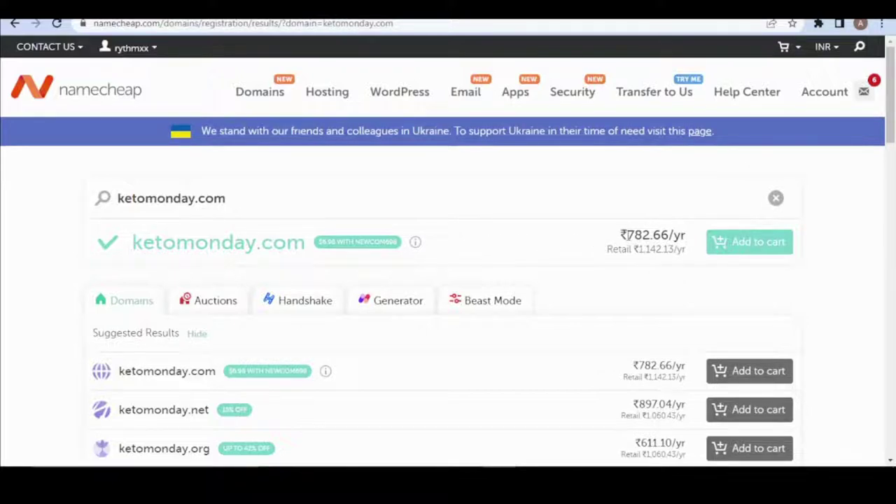
double_click(628, 236)
left_click(633, 238)
left_click_drag(653, 235, 674, 237)
left_click(675, 238)
Look up "$10 in inr" in a new browser tab and convert 782 Indian rupees to US dollars
key("ctrl+t")
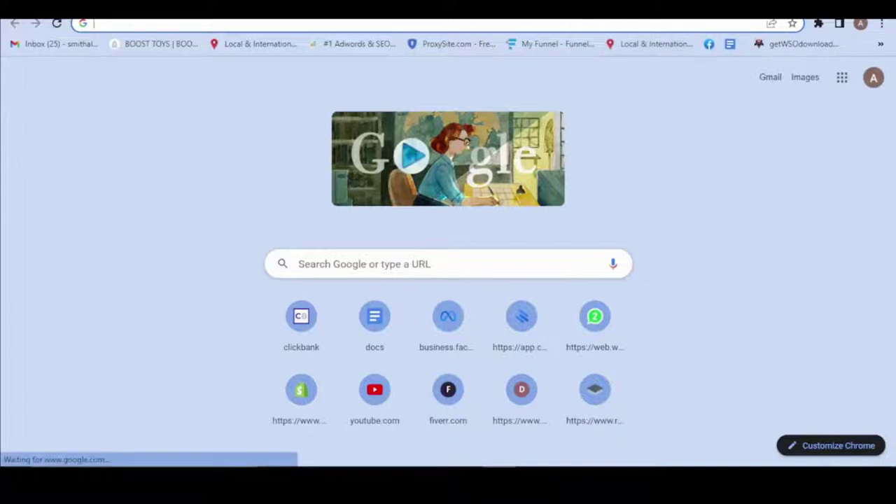
type("$10")
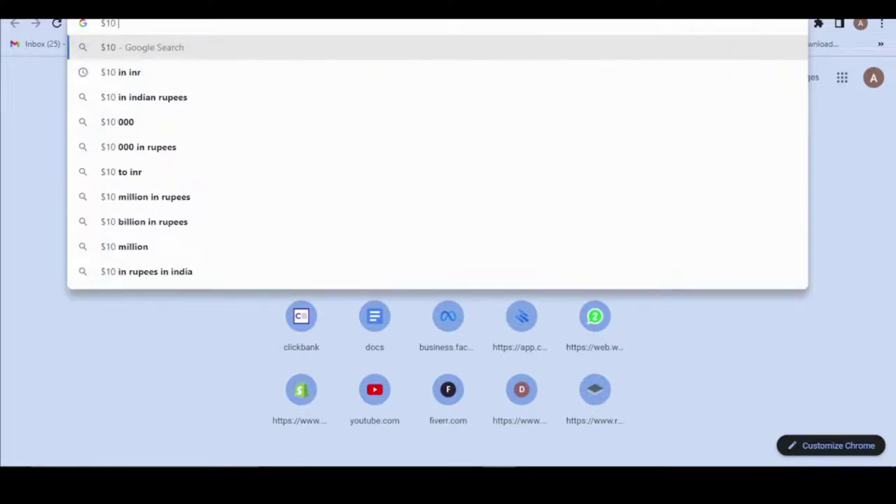
key("Down")
key("Return")
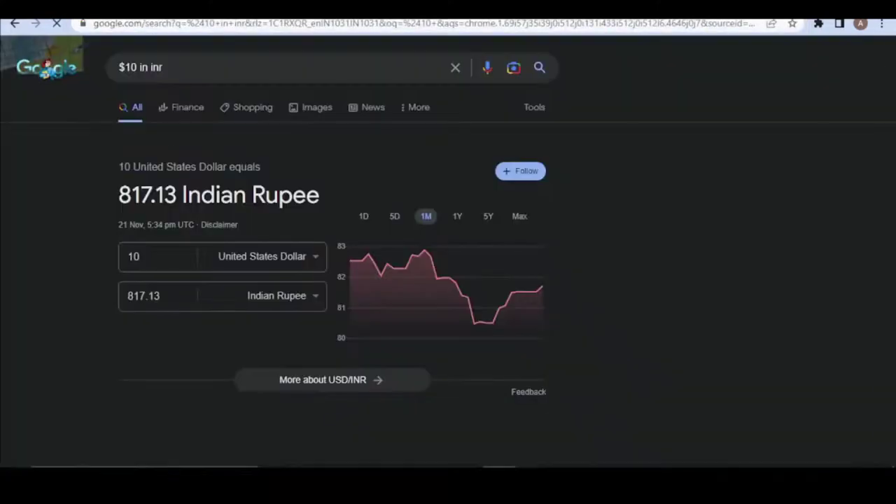
left_click(203, 306)
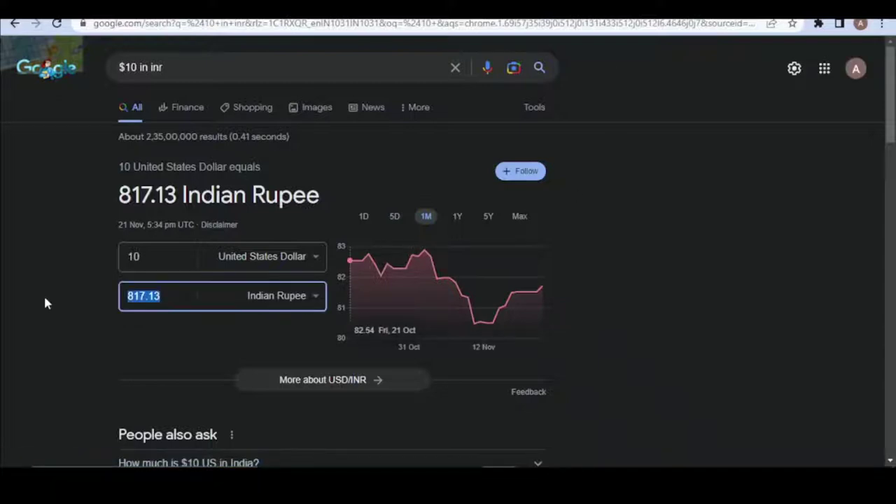
type("7")
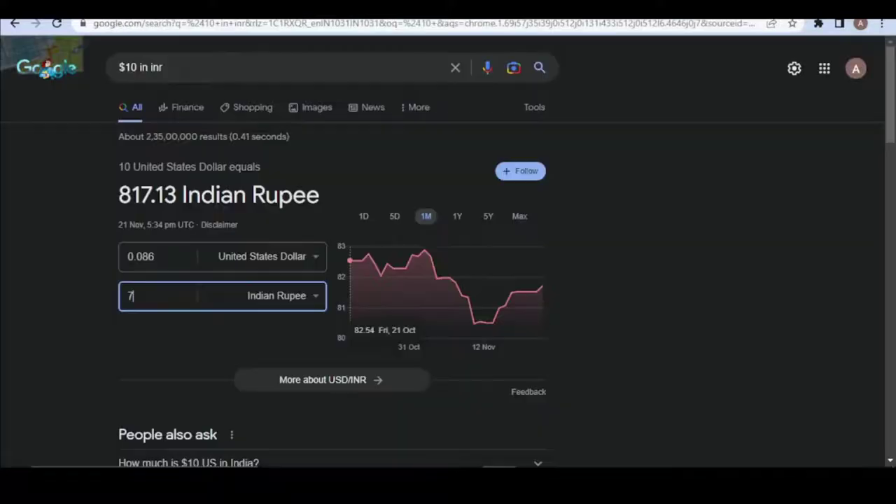
type("82")
left_click(85, 363)
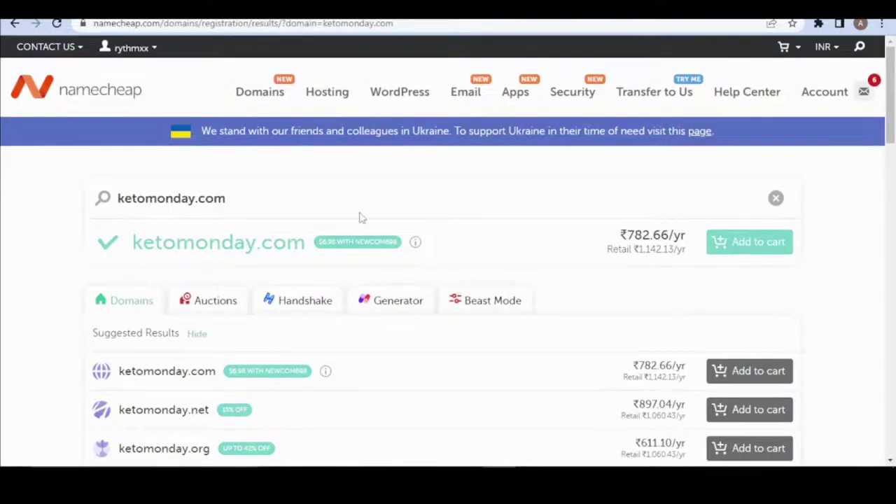
Return to the domain search, look up ketowin.com instead and check its availability and promo details
left_click(775, 203)
left_click(318, 202)
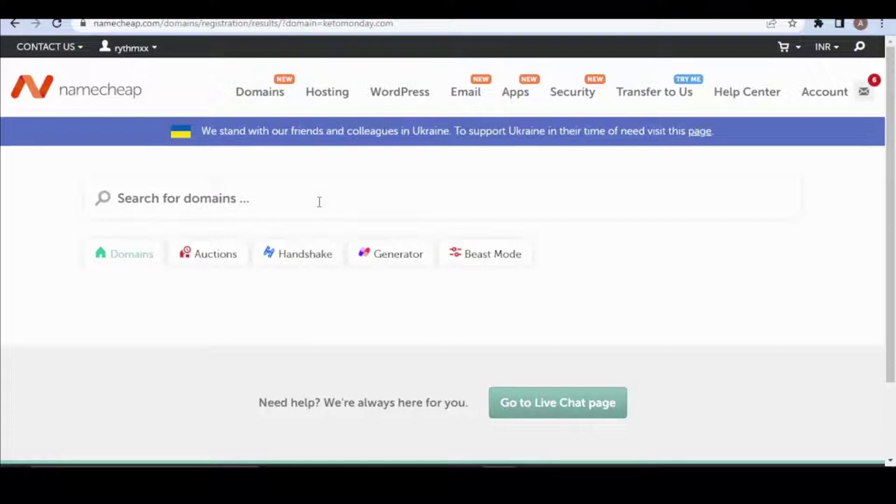
type("ket")
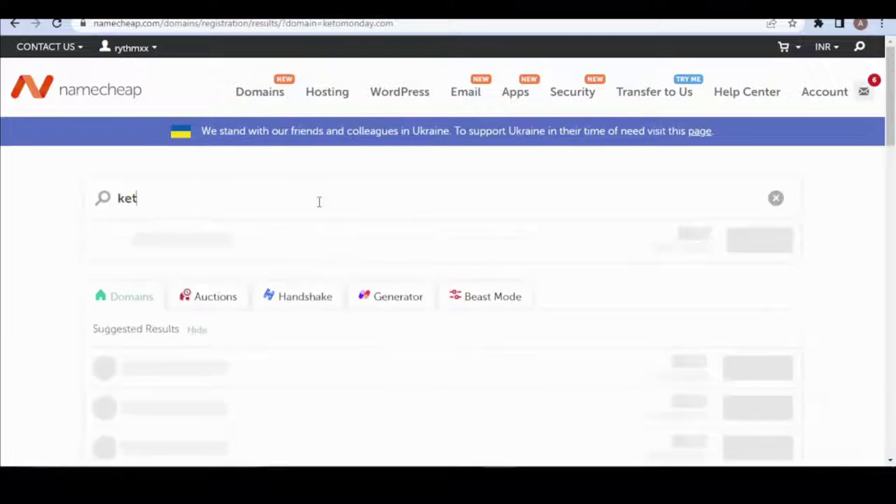
type("owin")
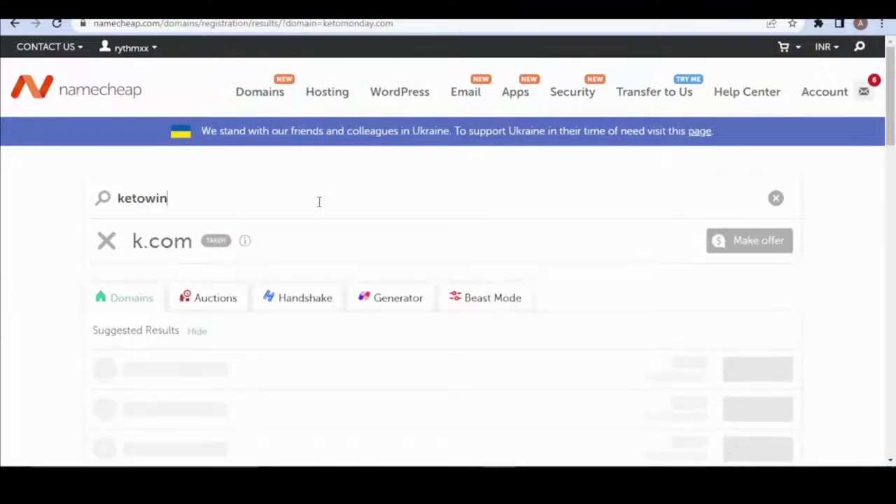
type(".cxo")
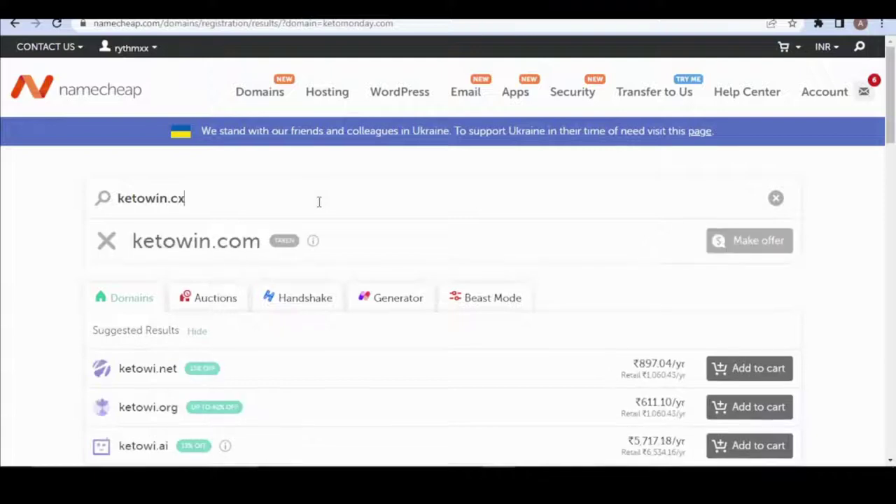
key("BackSpace")
key("BackSpace")
type("om")
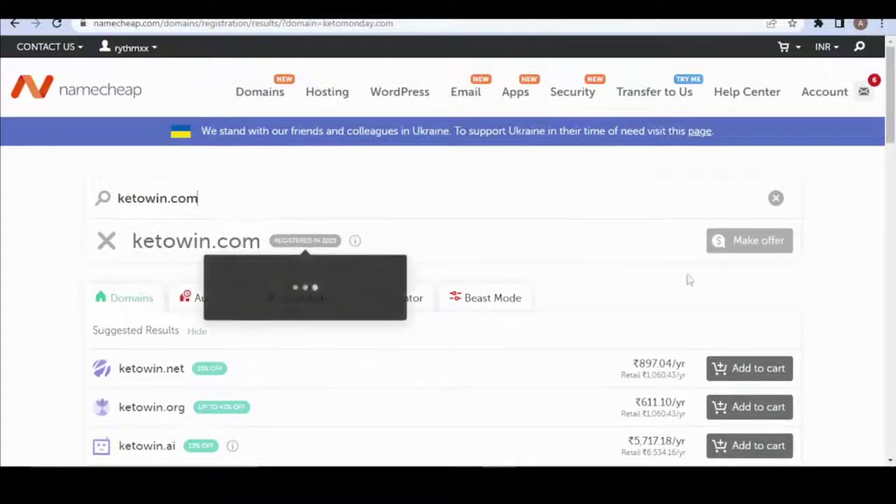
mouse_move(355, 240)
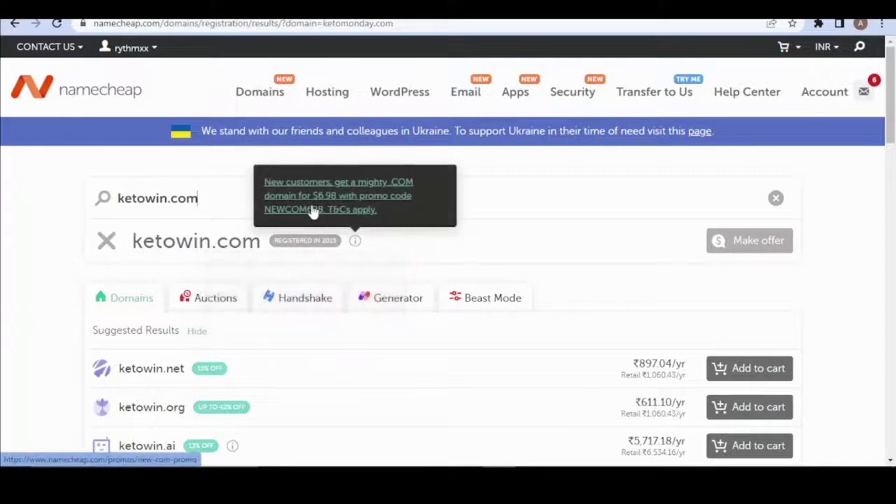
Change the domain search to ketolose.com to check whether it is available
key("BackSpace")
key("BackSpace")
key("BackSpace")
key("BackSpace")
key("BackSpace")
key("BackSpace")
key("BackSpace")
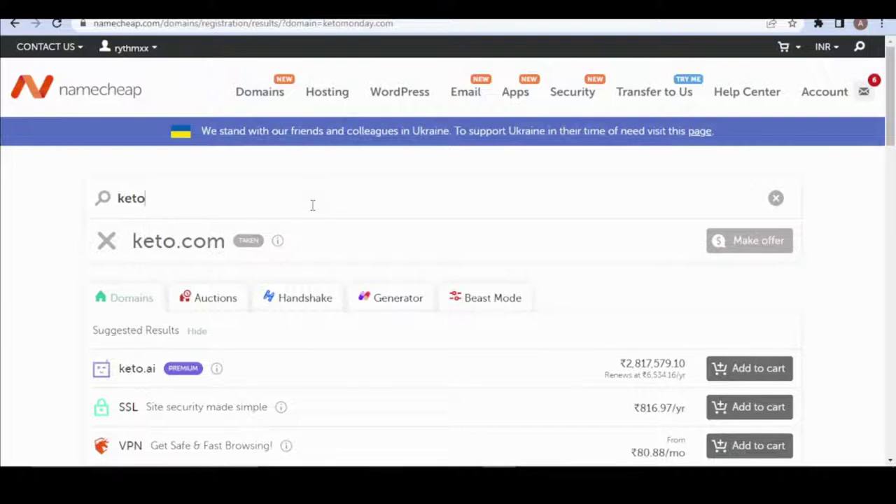
type("lose.com")
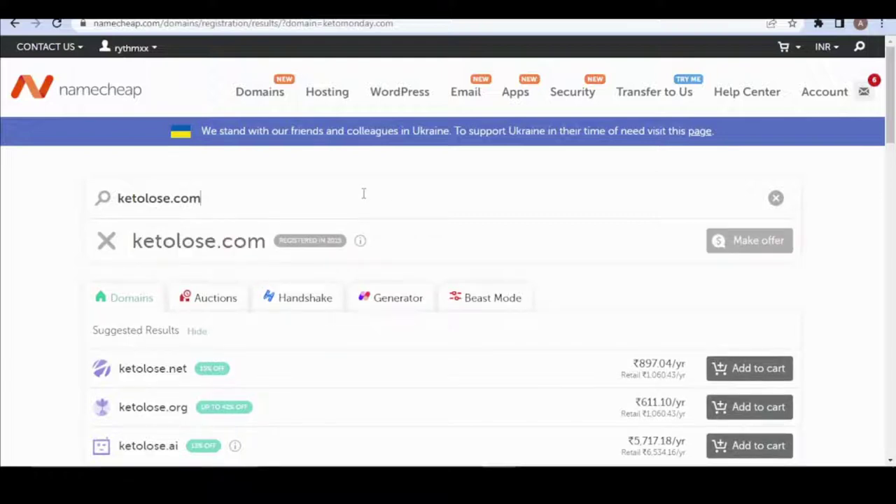
Clear the search text and search for the domain ketocravy.com
key("BackSpace")
key("BackSpace")
key("BackSpace")
key("BackSpace")
key("BackSpace")
key("BackSpace")
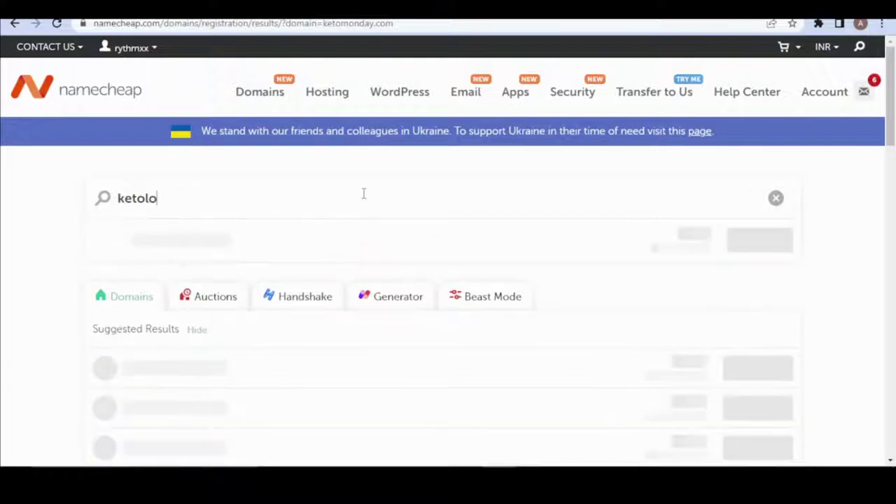
key("BackSpace")
key("BackSpace")
key("BackSpace")
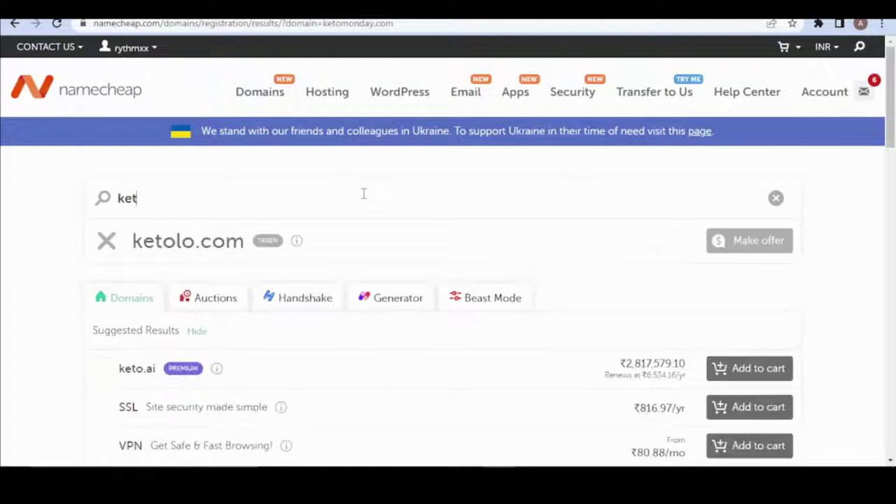
key("BackSpace")
key("BackSpace")
key("BackSpace")
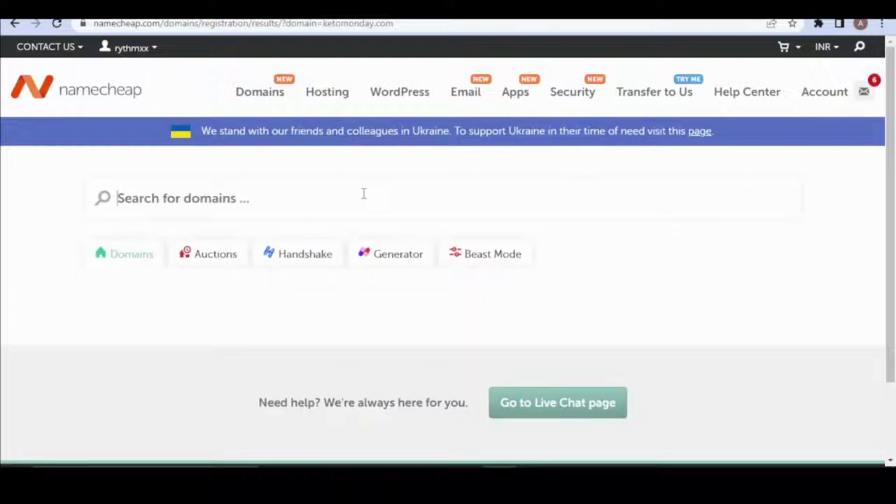
type("ketocravy.com")
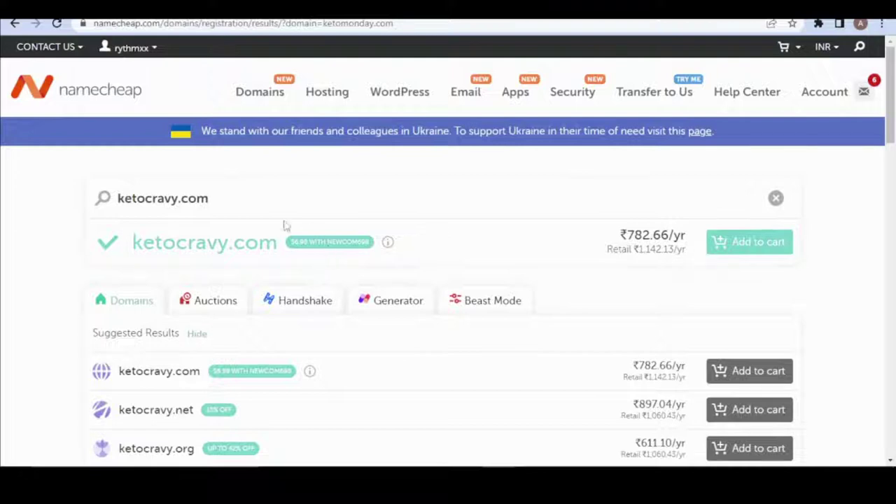
Review the ketocravy.com name and yearly price, and add the domain to the cart
left_click_drag(131, 199, 238, 199)
left_click(238, 198)
left_click_drag(145, 198, 220, 196)
left_click(226, 194)
left_click_drag(625, 237, 674, 238)
left_click(674, 238)
left_click(751, 245)
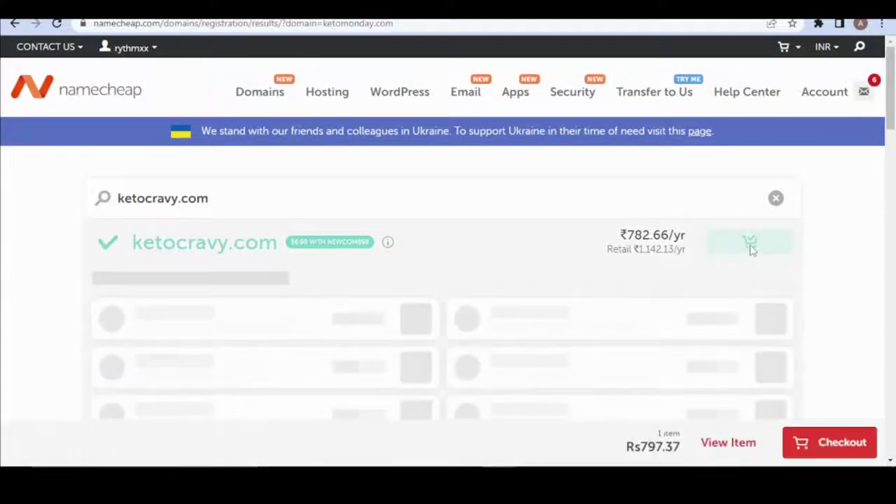
Look over the frequently bought together extras without adding any, and proceed to checkout
scroll(751, 245, "down", 3)
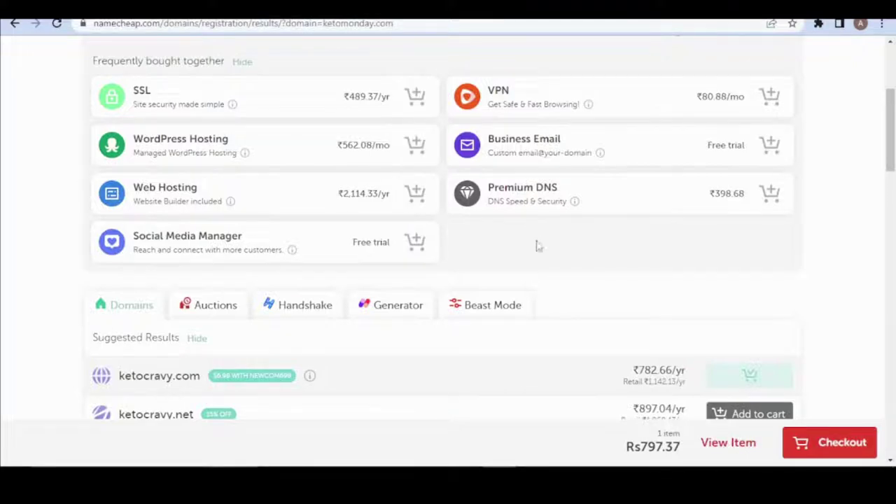
scroll(764, 224, "down", 6)
scroll(763, 229, "up", 7)
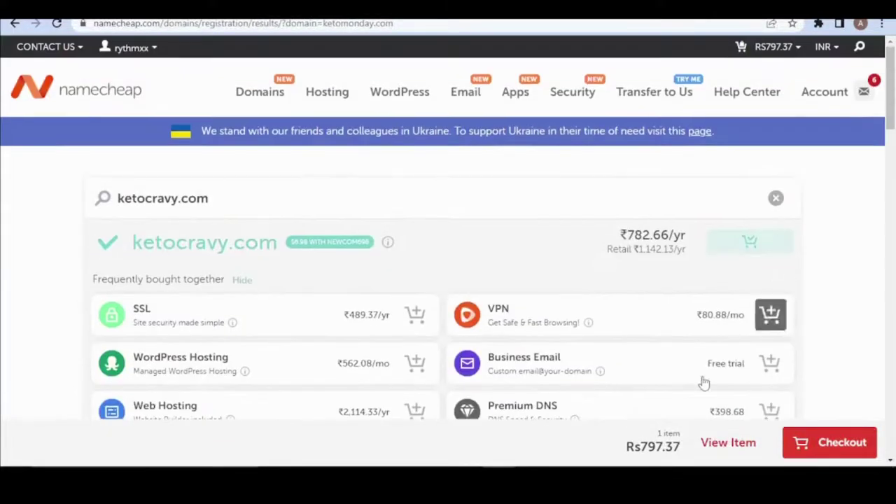
left_click(833, 444)
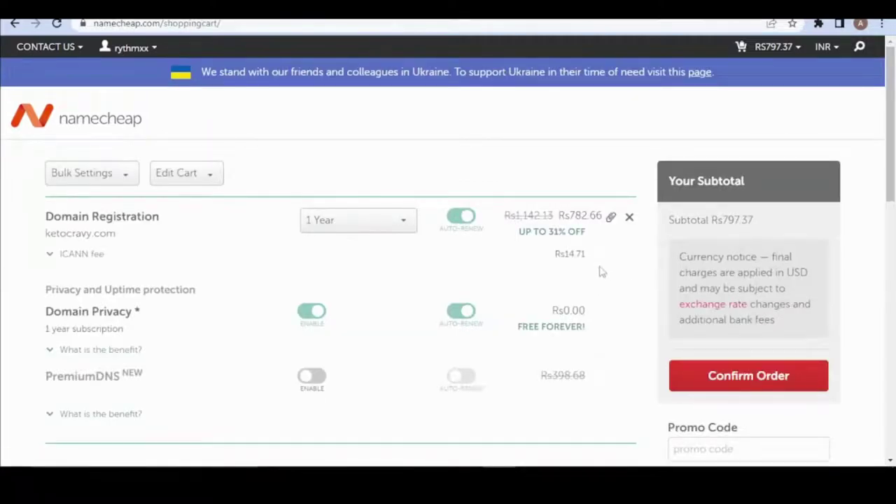
Review the registration term choices for ketocravy.com and keep 1 Year selected
scroll(420, 350, "down", 3)
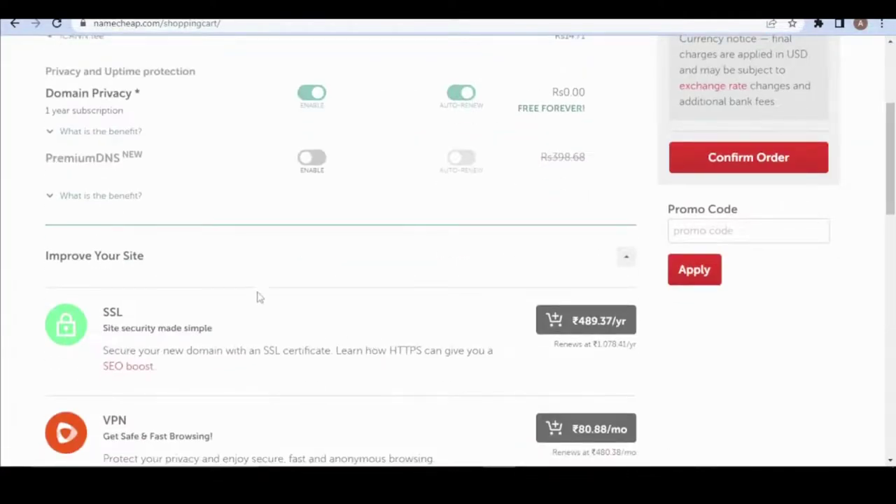
scroll(259, 290, "up", 3)
left_click(368, 233)
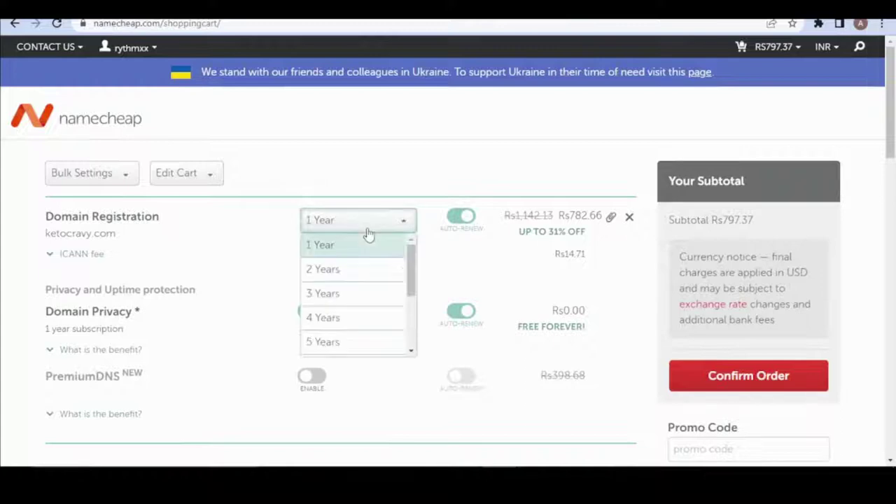
left_click(347, 246)
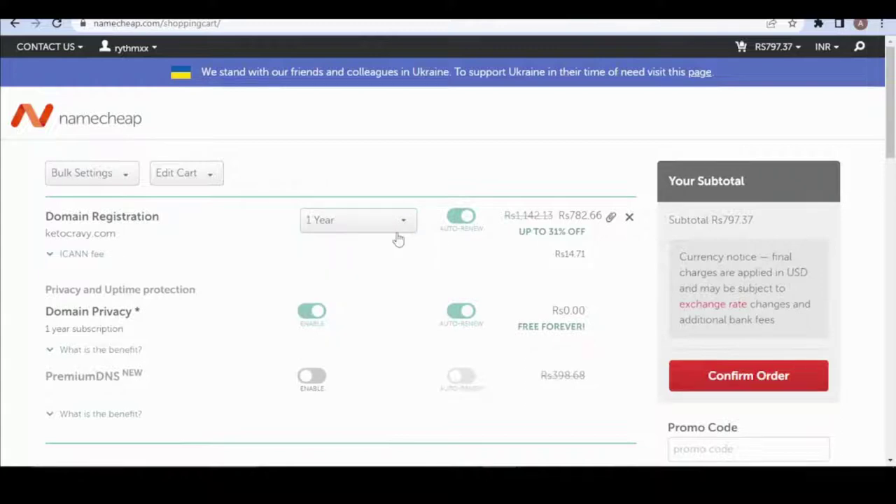
left_click(394, 223)
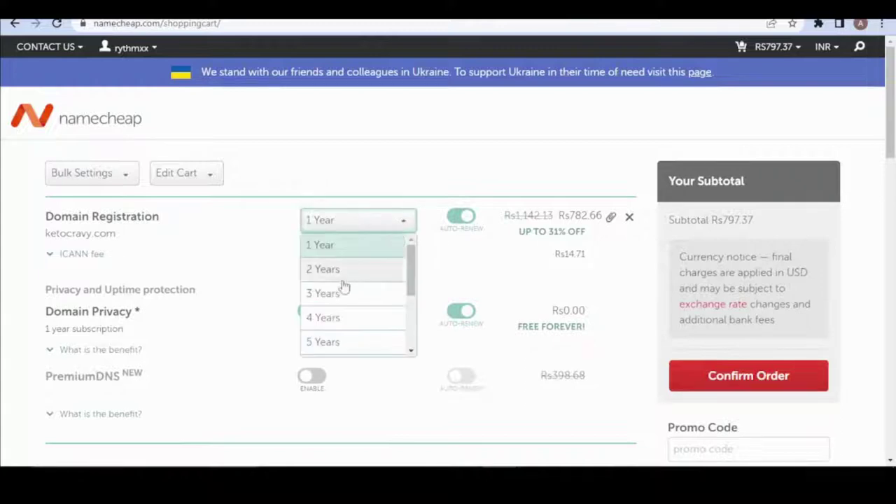
left_click(375, 231)
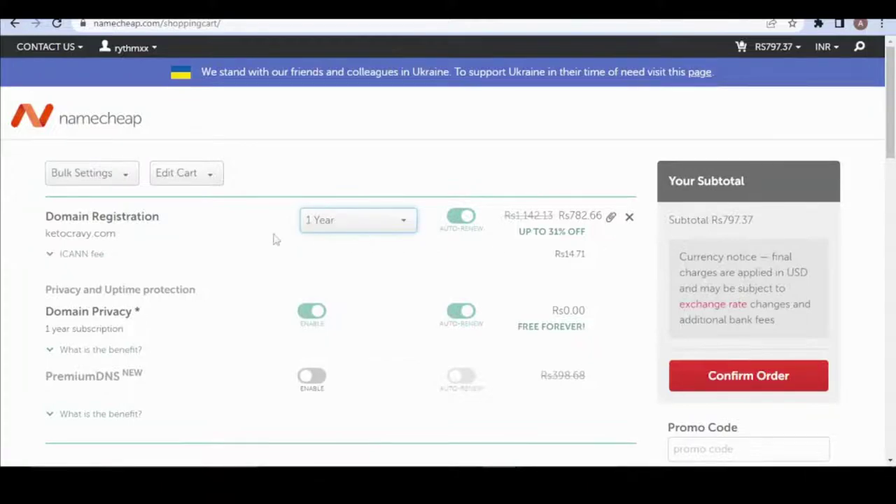
Review the optional site add-ons in the cart without adding any, and confirm the order to reach payment
scroll(266, 266, "down", 3)
scroll(140, 152, "up", 3)
scroll(112, 276, "down", 5)
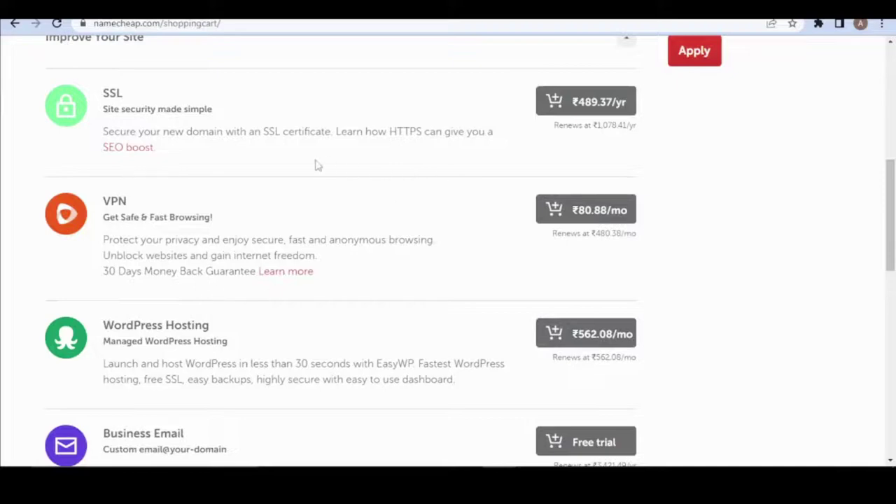
scroll(404, 274, "down", 10)
scroll(474, 374, "up", 10)
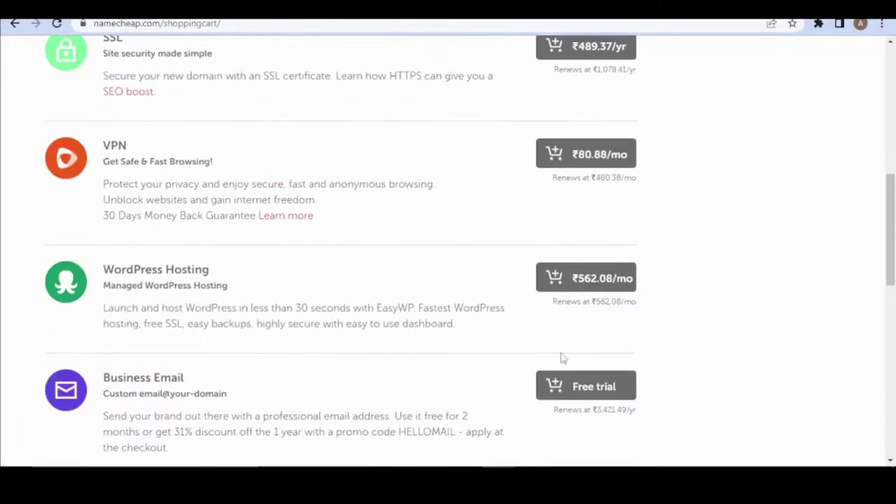
scroll(581, 350, "up", 6)
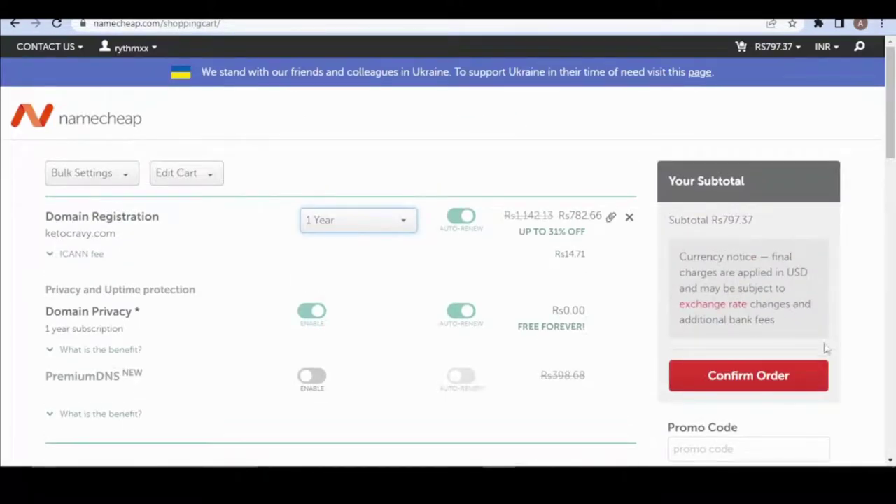
left_click(762, 374)
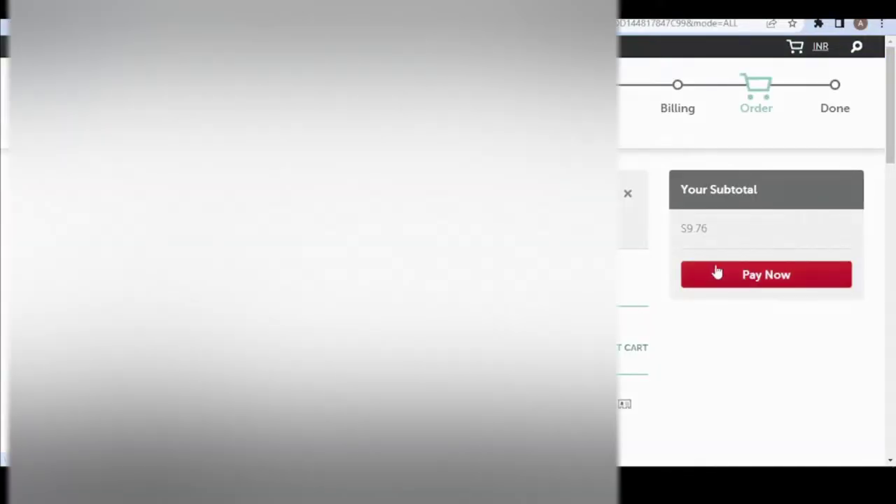
Review the domain order details on the payment page before paying
scroll(716, 272, "down", 2)
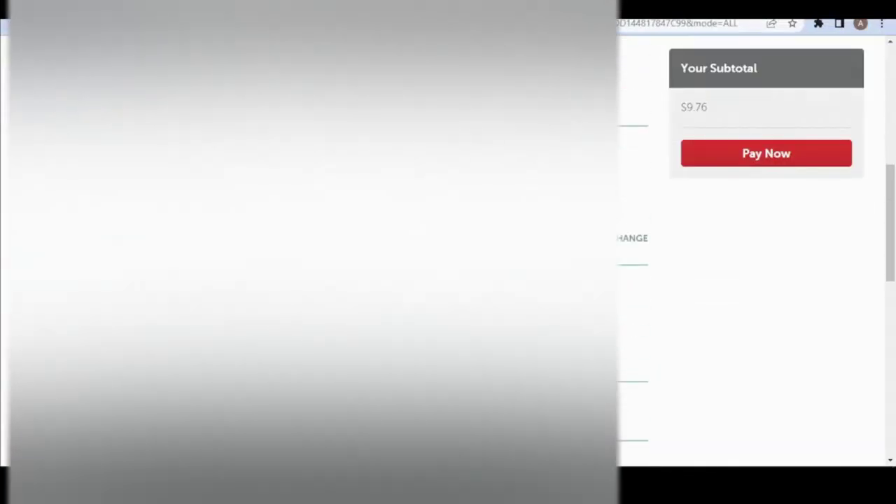
scroll(749, 252, "down", 3)
scroll(770, 280, "up", 5)
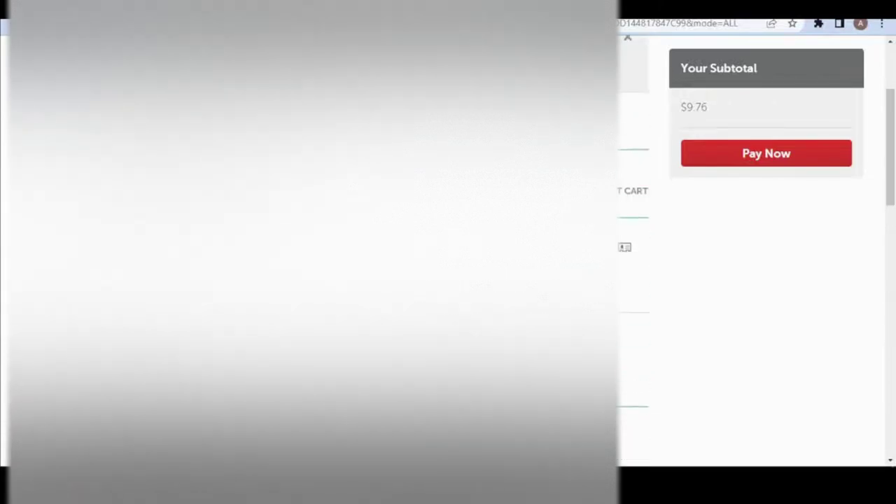
scroll(770, 280, "down", 4)
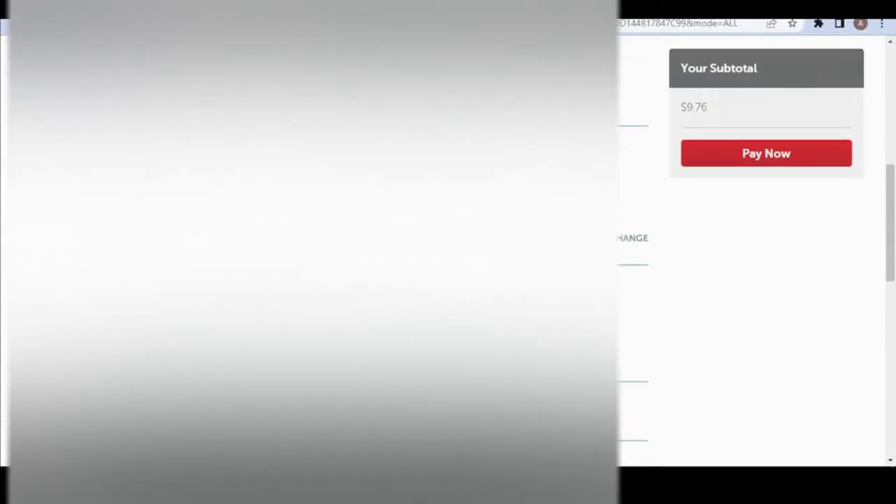
scroll(771, 280, "down", 2)
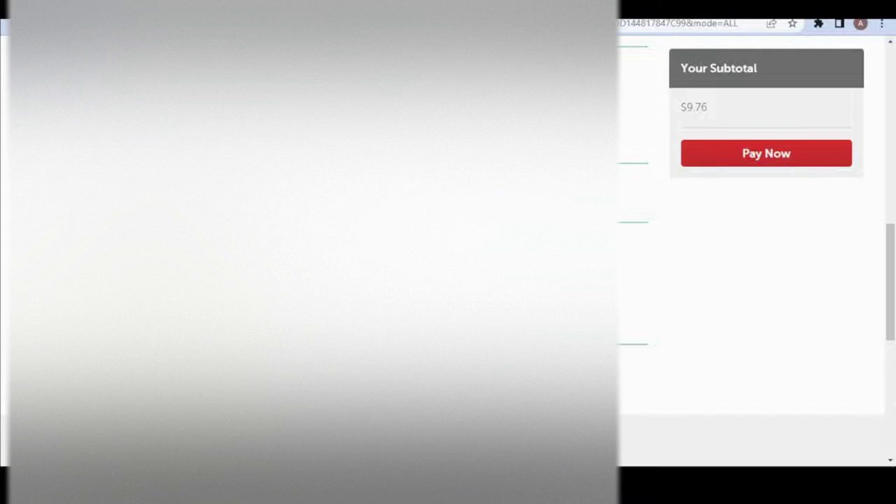
scroll(749, 252, "down", 4)
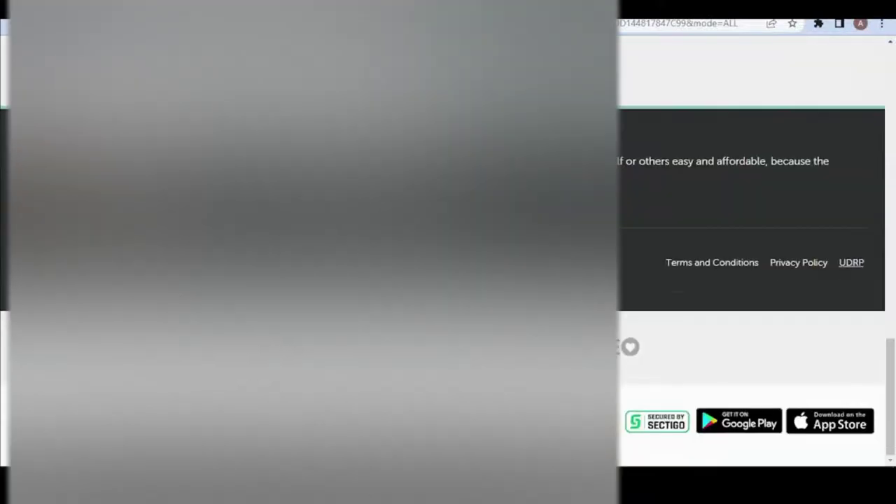
scroll(749, 252, "up", 3)
scroll(749, 252, "up", 5)
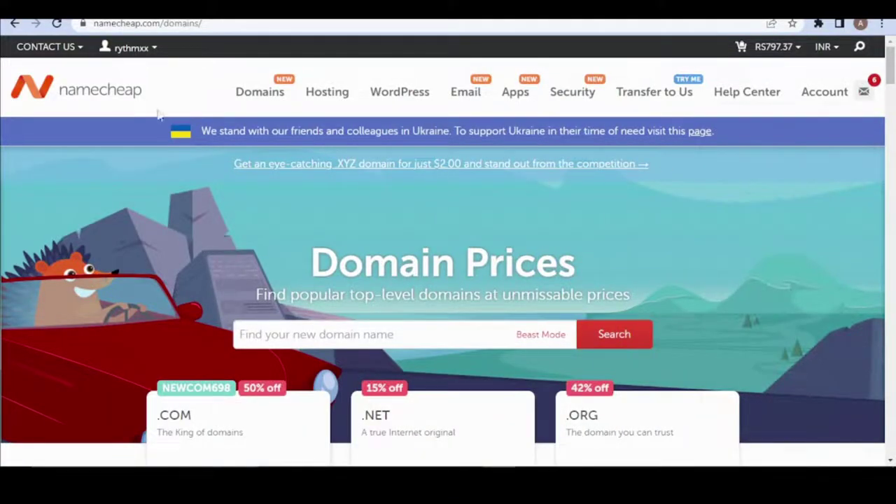
Go to the Namecheap account dashboard and open the list of owned domains
left_click(83, 99)
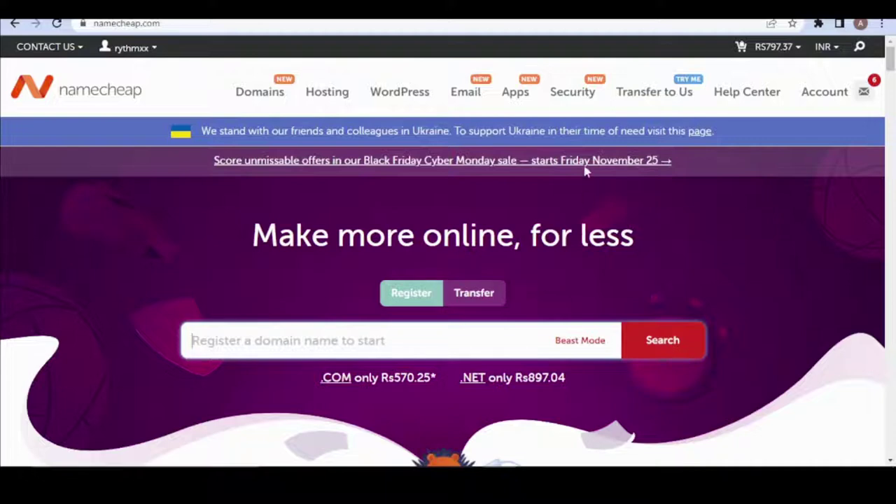
left_click(820, 102)
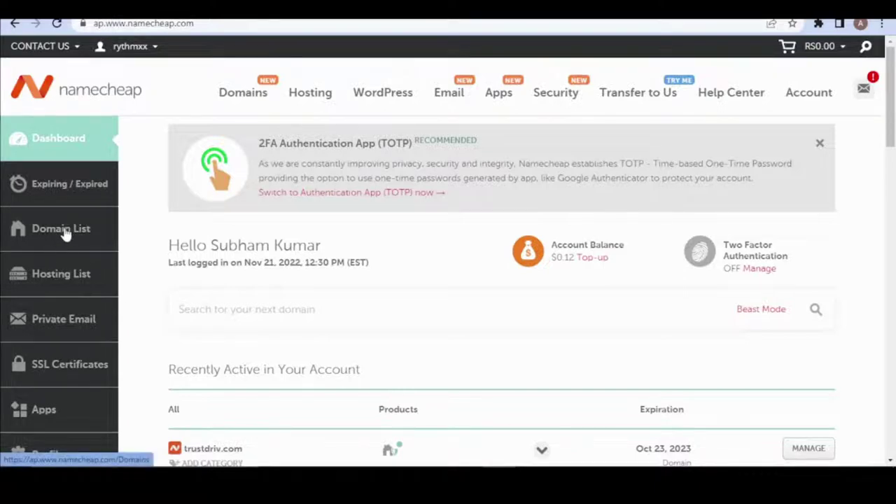
left_click(77, 234)
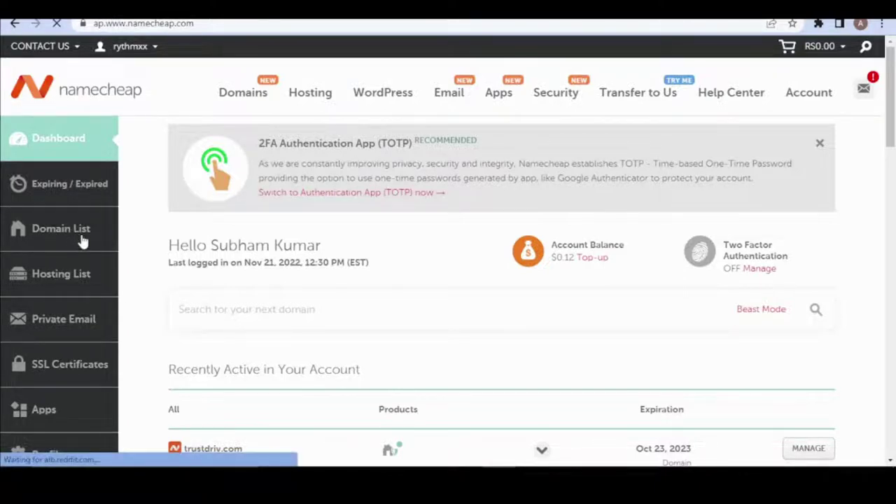
scroll(260, 240, "down", 3)
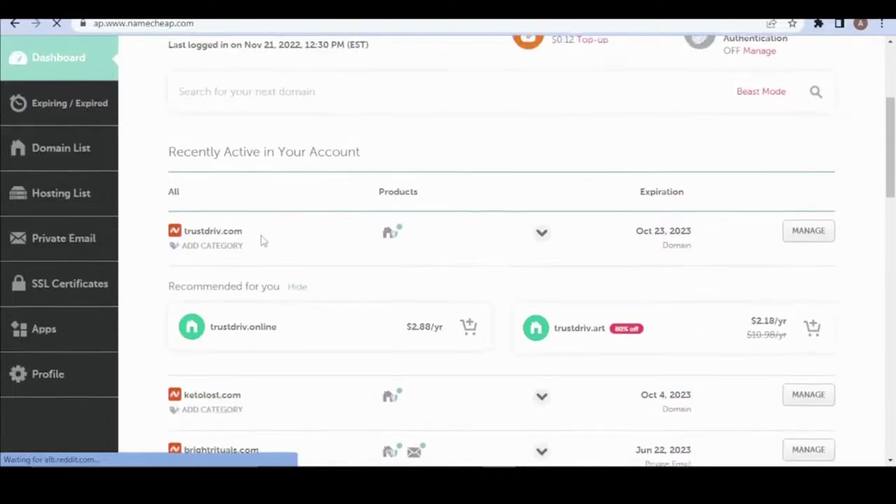
scroll(260, 246, "down", 3)
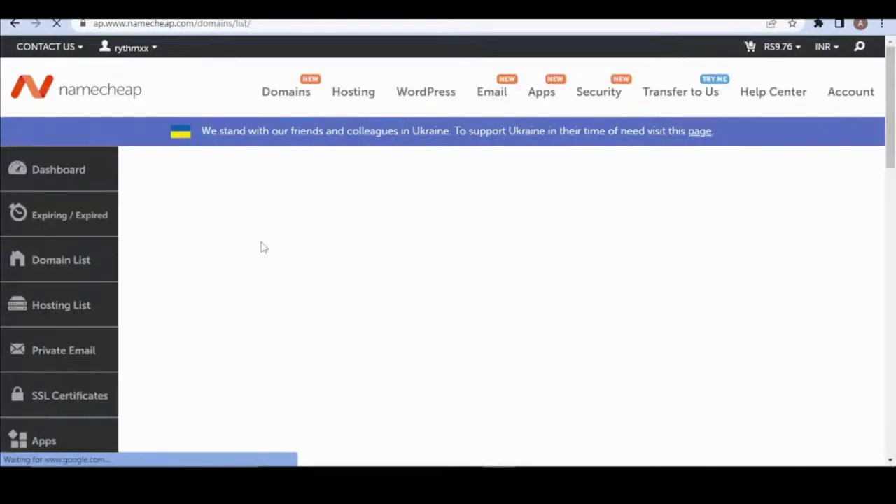
Find ketolost.com among the owned domains and open its Advanced DNS settings
scroll(260, 245, "down", 3)
scroll(234, 233, "down", 3)
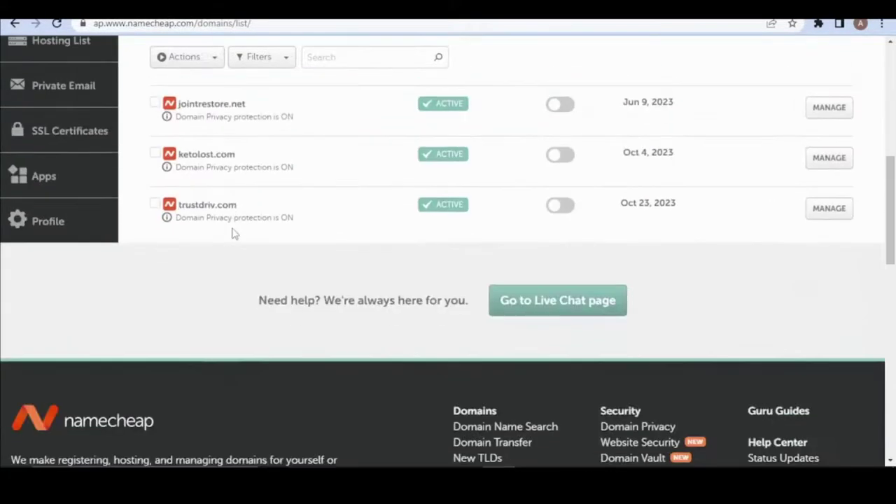
scroll(234, 234, "up", 3)
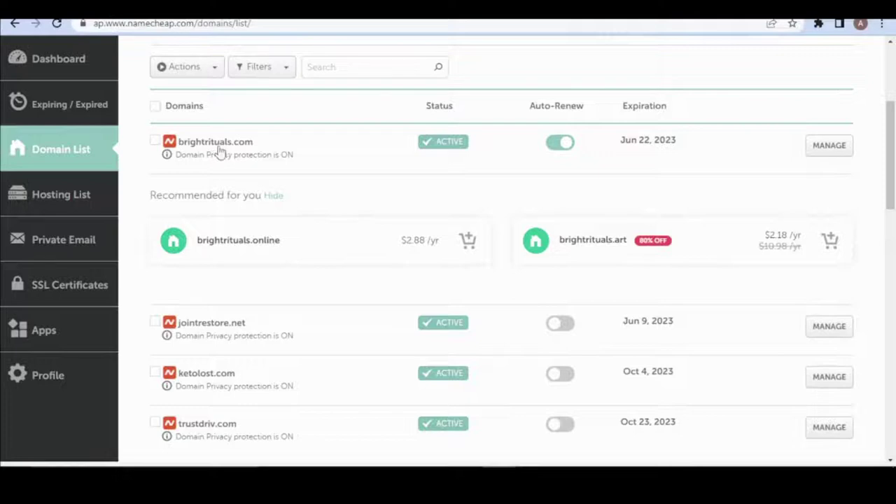
scroll(220, 153, "down", 3)
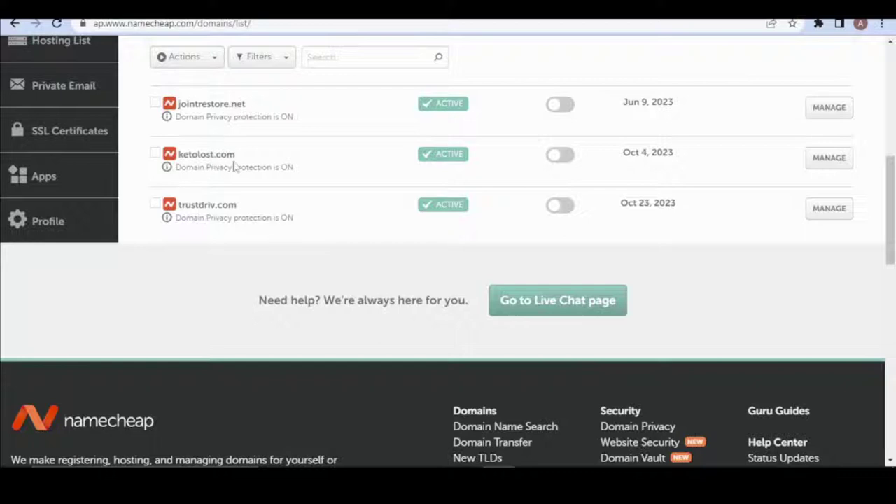
left_click(830, 159)
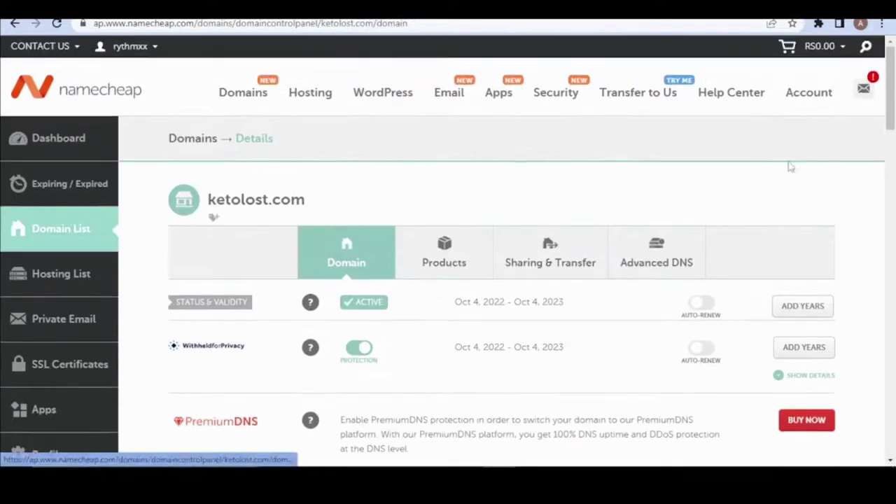
left_click(657, 244)
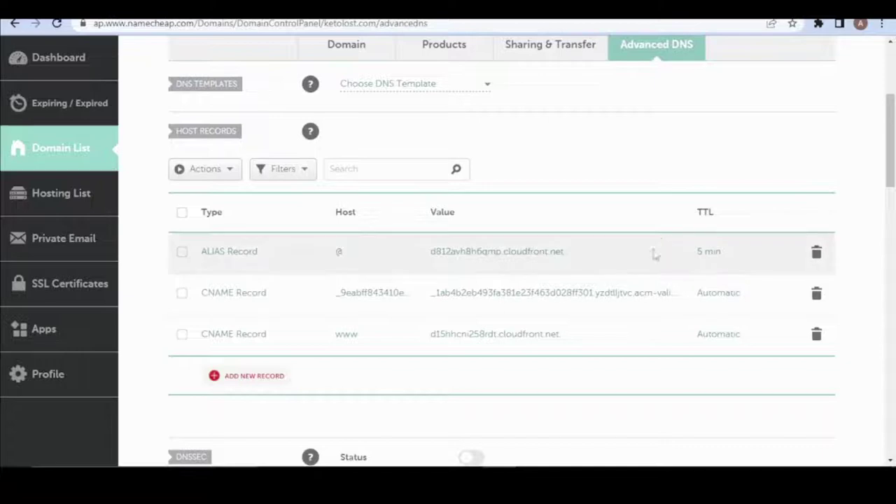
Delete all host records of ketolost.com: the ALIAS record and both CNAME records
left_click(818, 251)
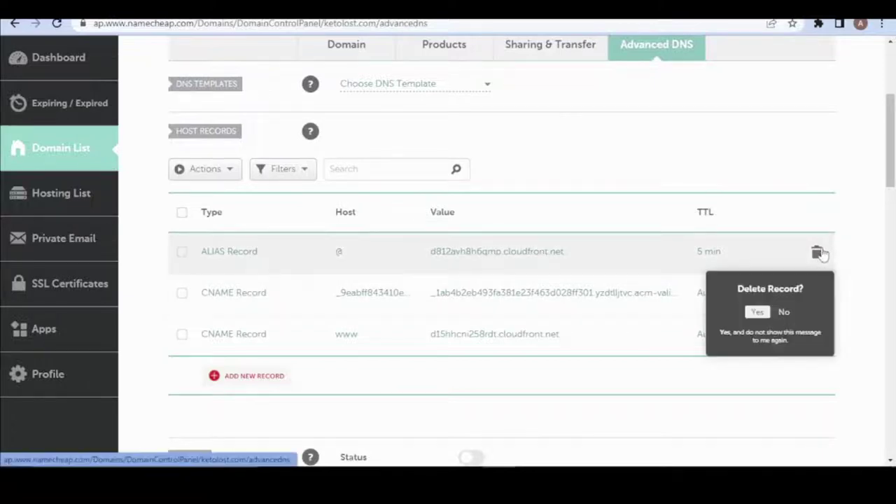
left_click(760, 315)
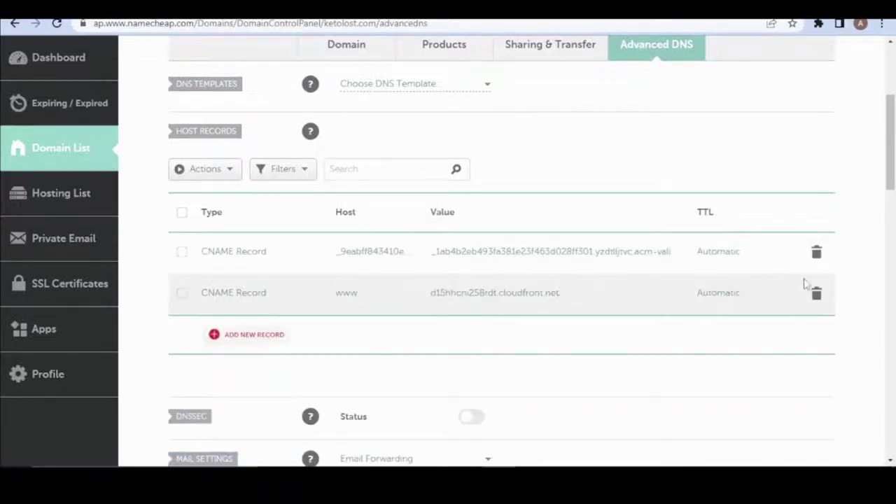
left_click(816, 253)
left_click(761, 315)
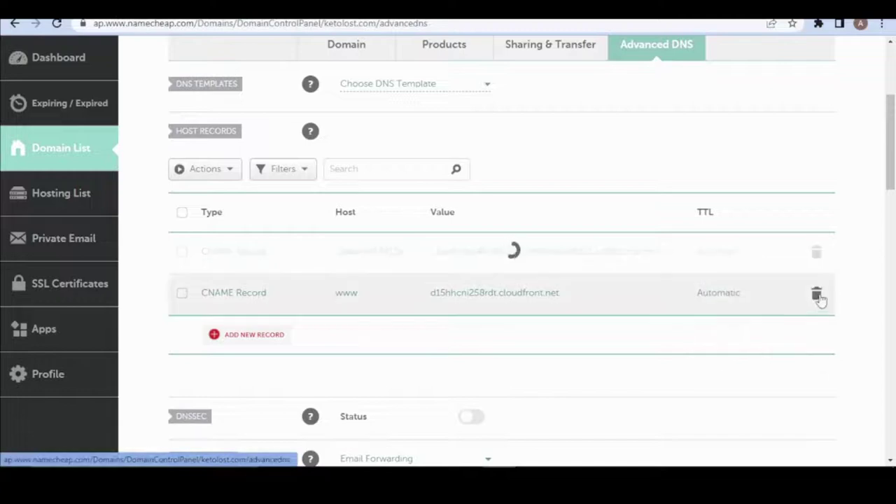
left_click(815, 252)
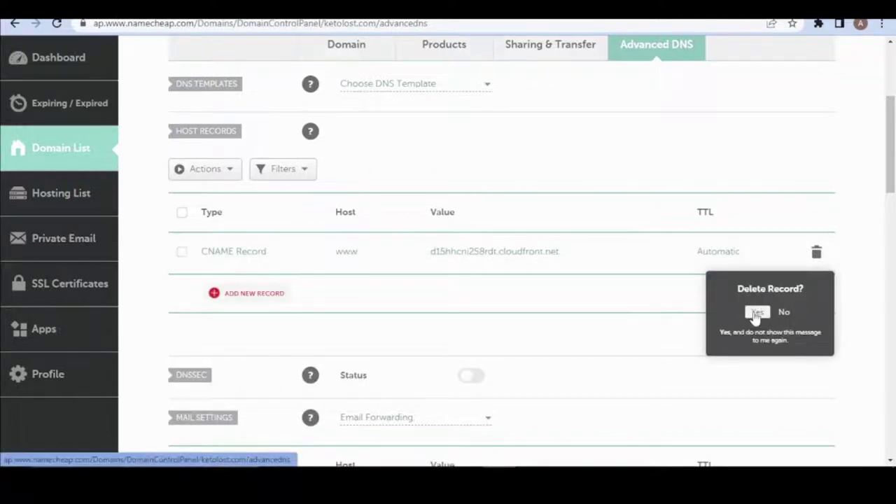
left_click(756, 312)
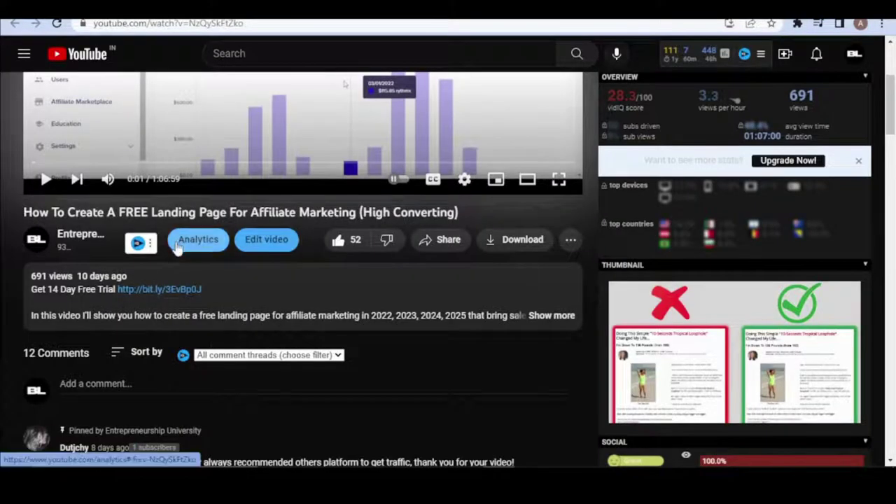
Open the systeme.io website through the 14-day free trial link in the YouTube video's description
left_click(142, 293)
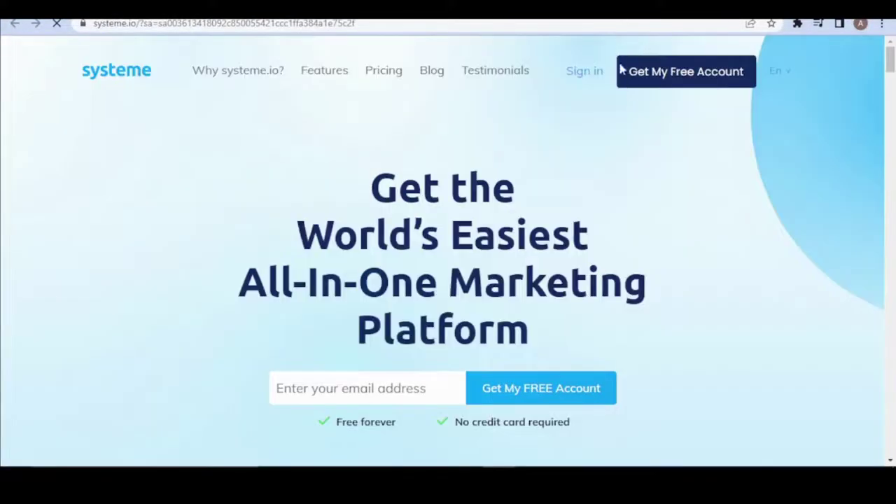
key("ctrl+w")
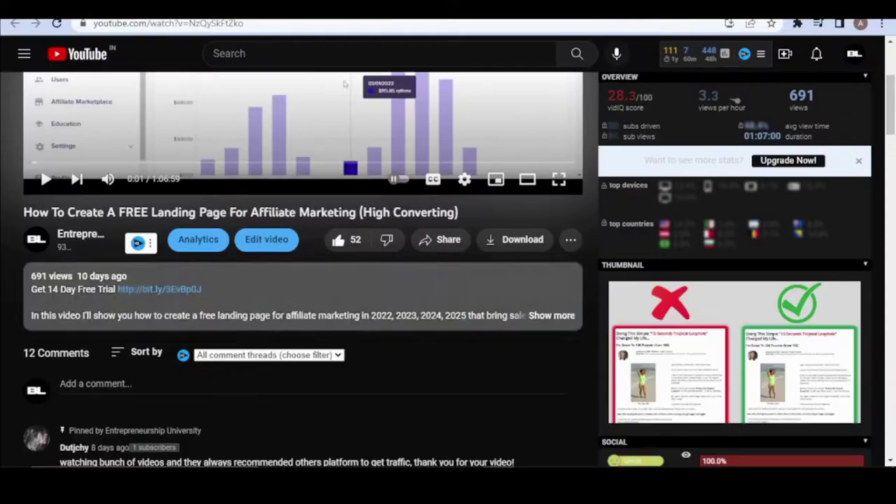
left_click(173, 301)
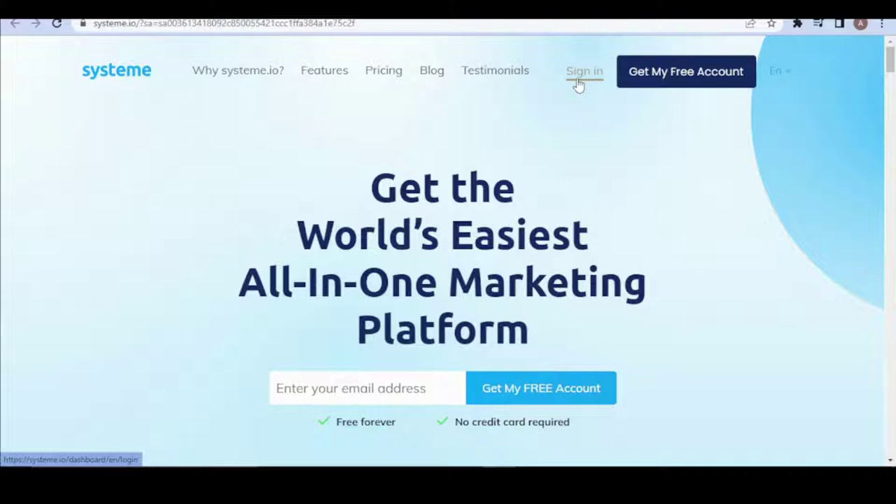
left_click(662, 81)
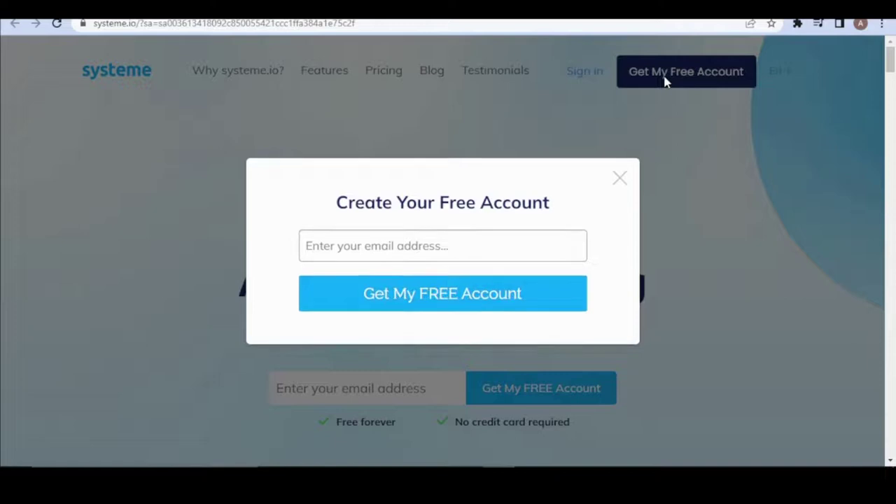
left_click(441, 246)
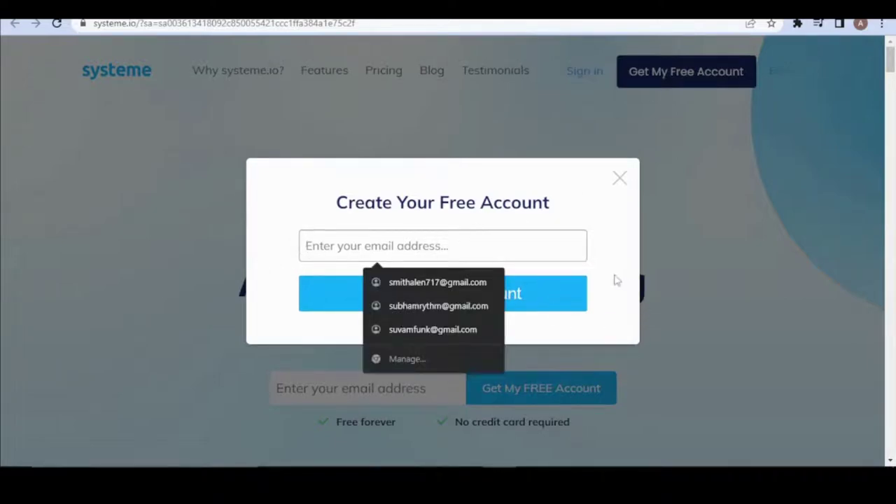
left_click(564, 298)
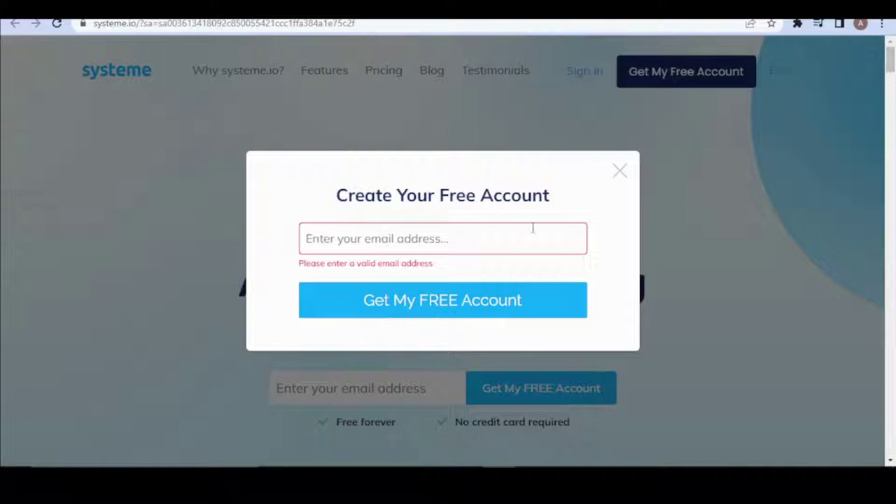
left_click(621, 172)
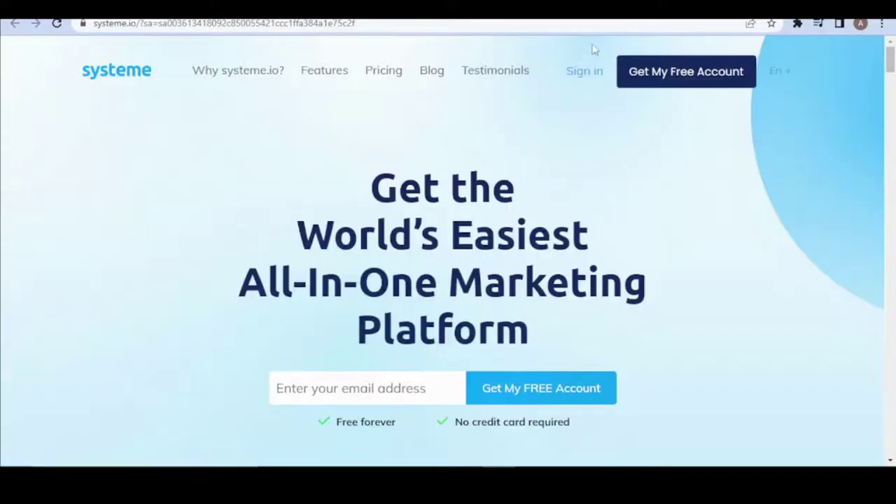
Sign in to the existing systeme.io account and open its list of funnels
left_click(576, 79)
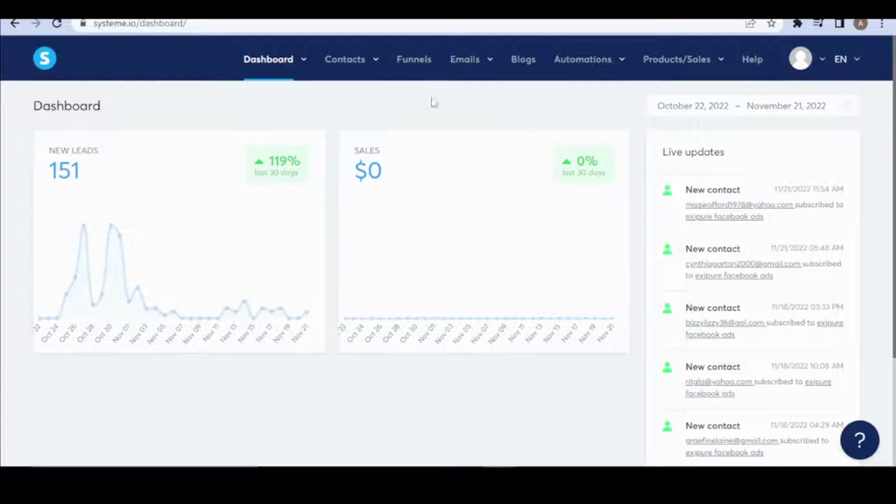
mouse_move(451, 63)
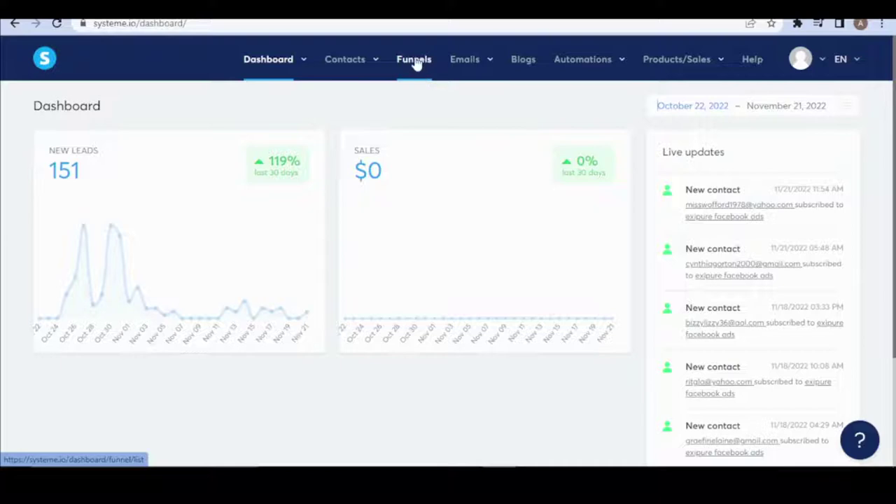
left_click(416, 62)
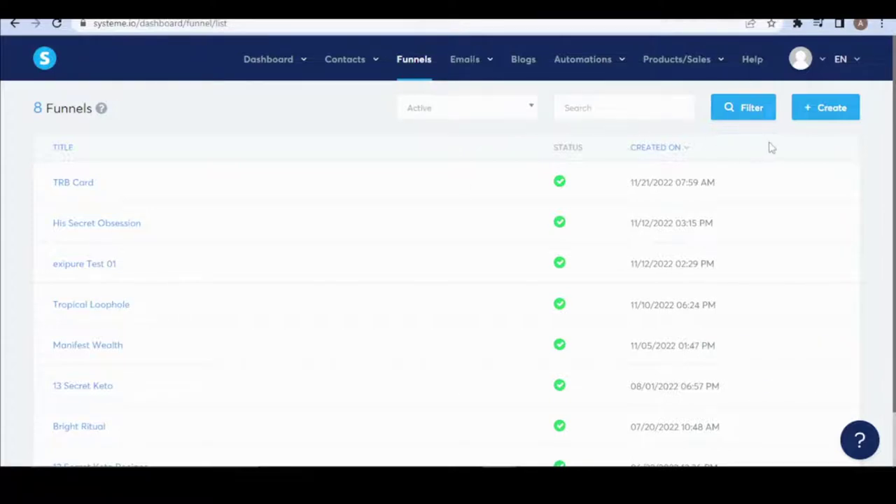
Start a new funnel and name it "Custom keto Diet"
left_click(830, 119)
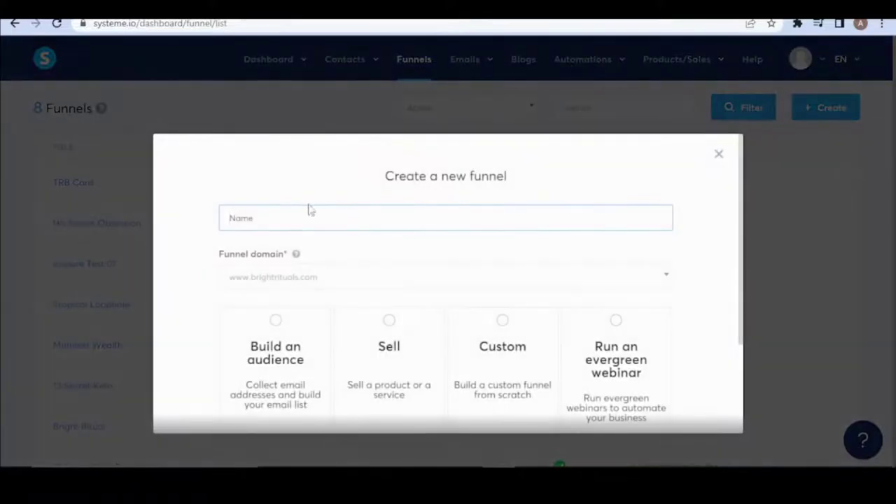
left_click(284, 211)
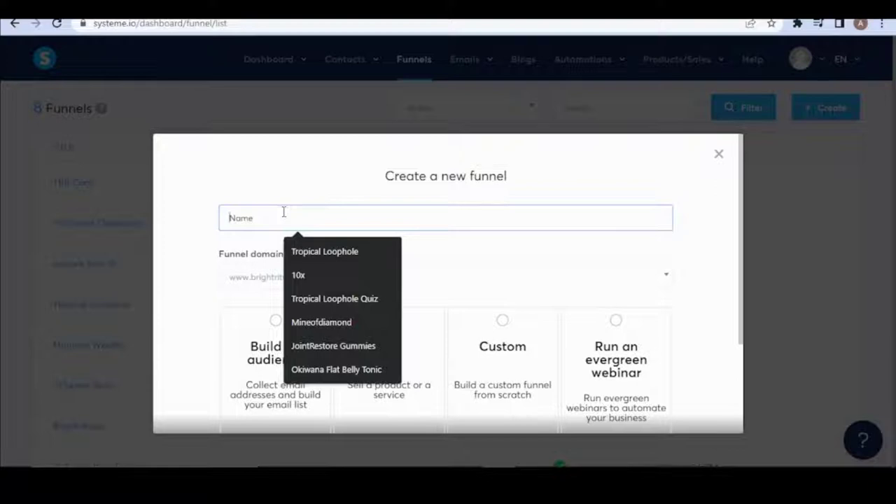
type("Cust")
type("om")
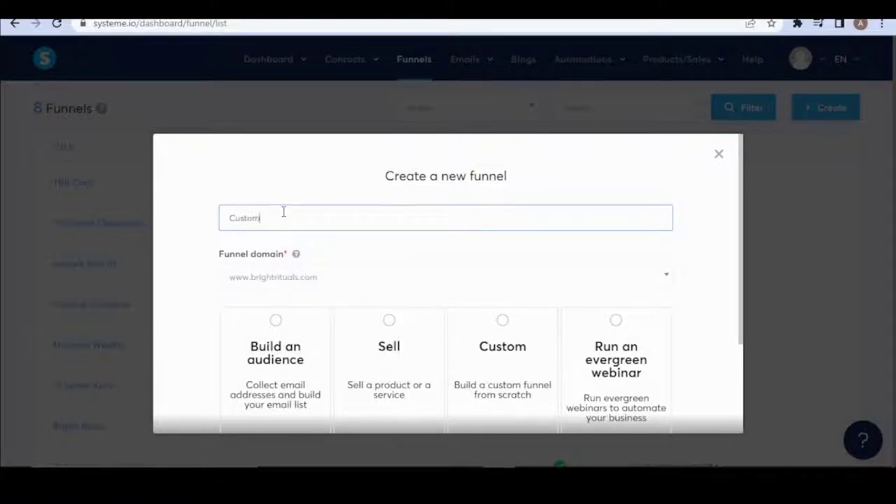
type(" keto Diet")
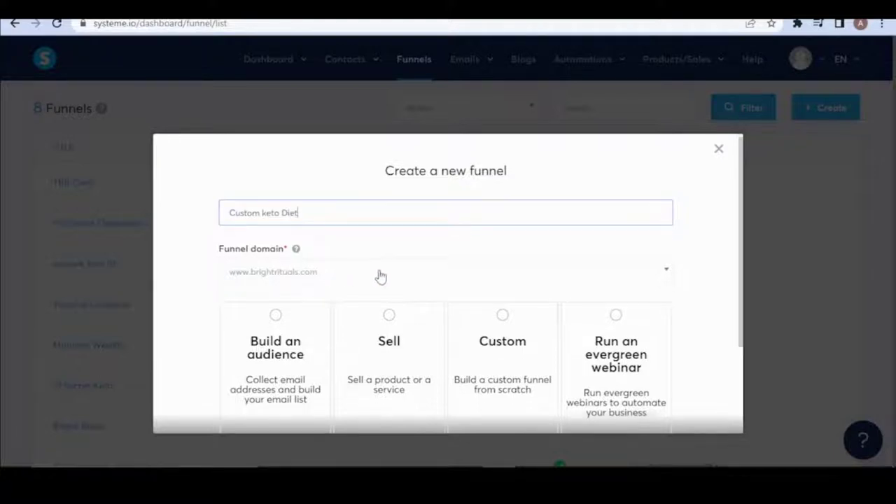
Choose the Custom funnel type, keeping U.S. Dollar as the currency, and create the Custom keto Diet funnel
scroll(381, 276, "down", 2)
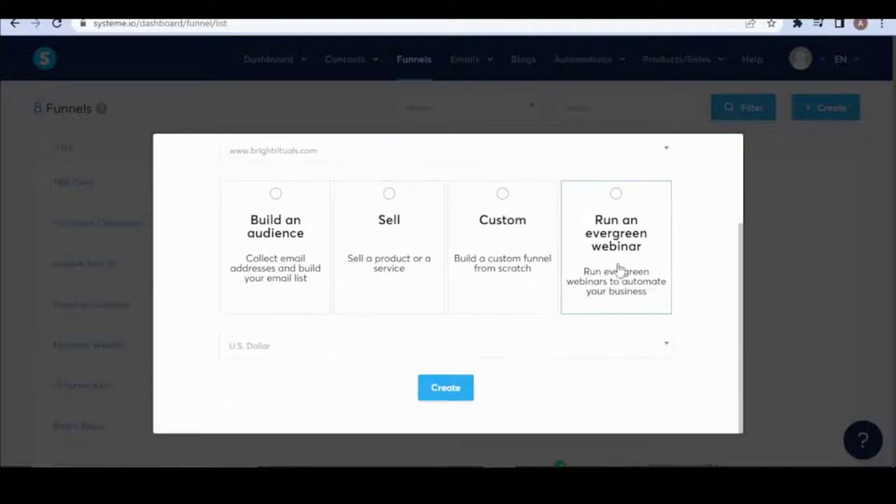
left_click(509, 219)
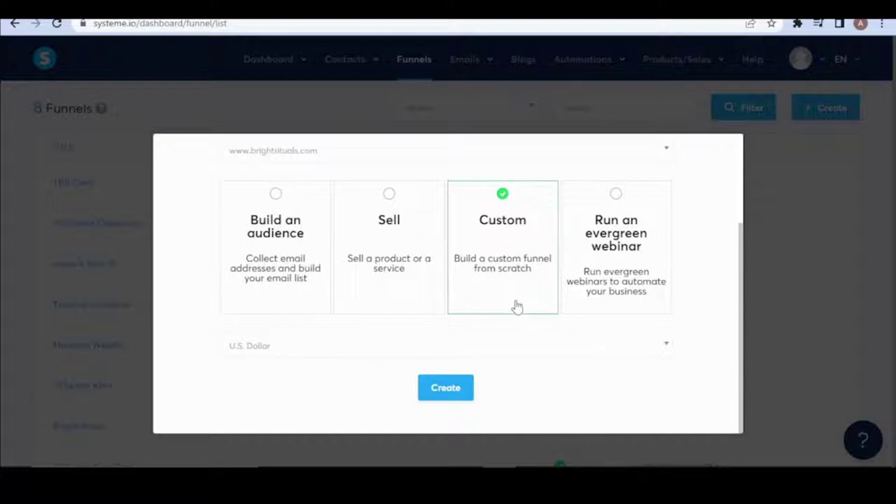
left_click(446, 389)
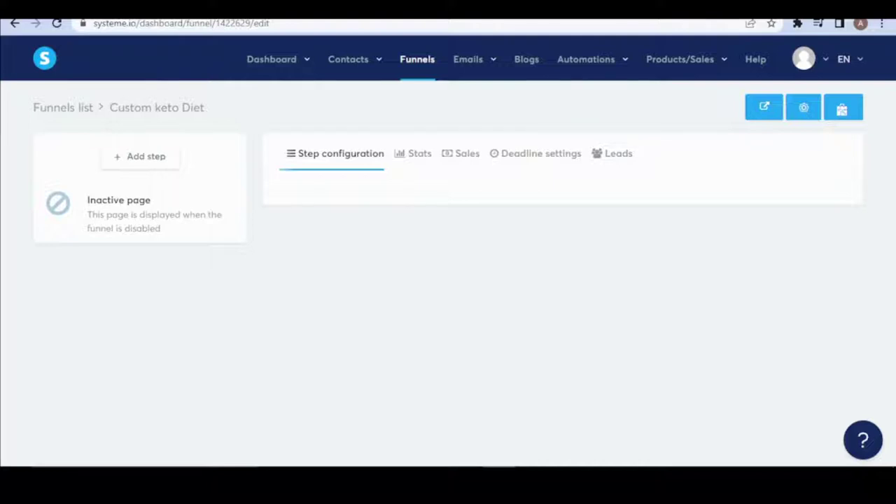
Search Google for "facebook ads library" in a new browser tab and open Facebook's Ad Library page
key("ctrl+t")
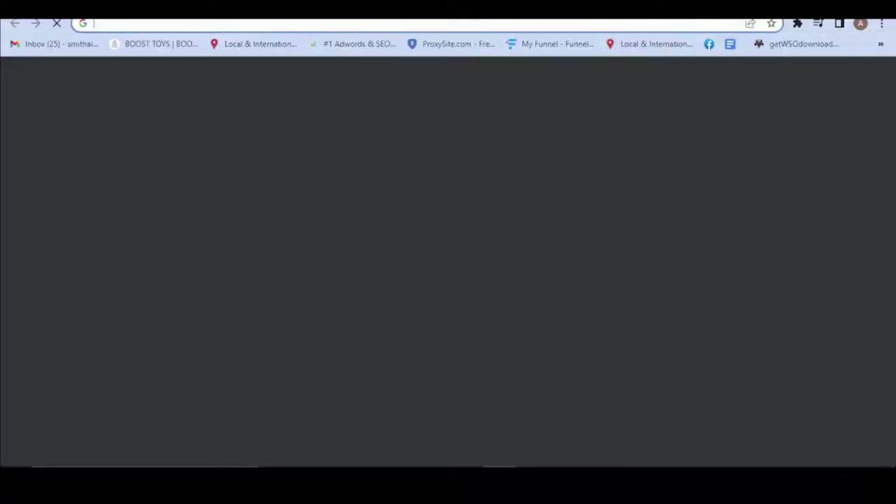
type("fa")
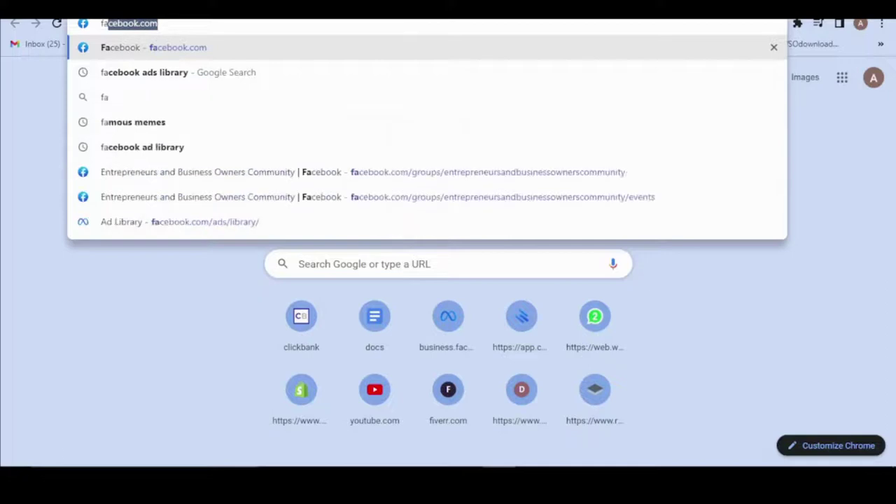
type("cebook ads")
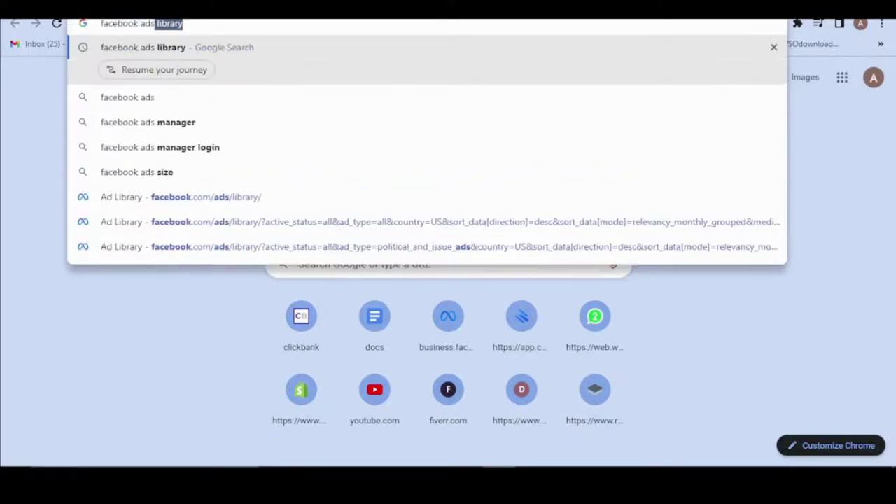
key("Return")
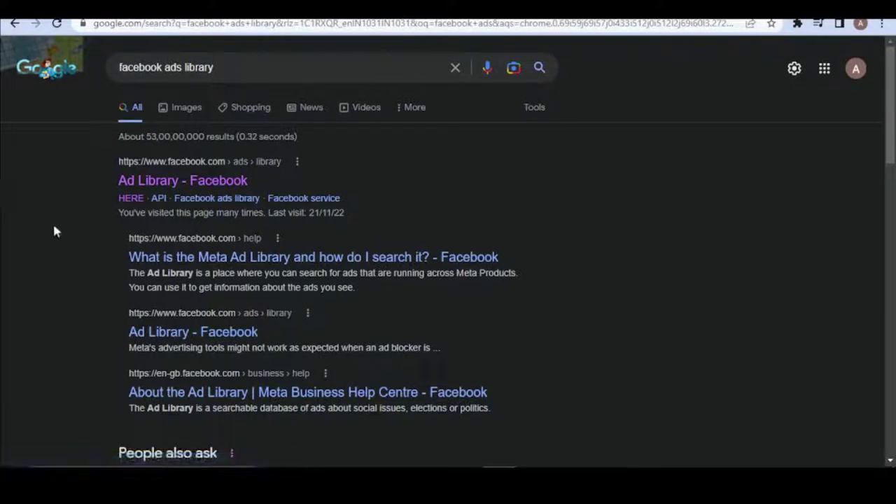
left_click(172, 183)
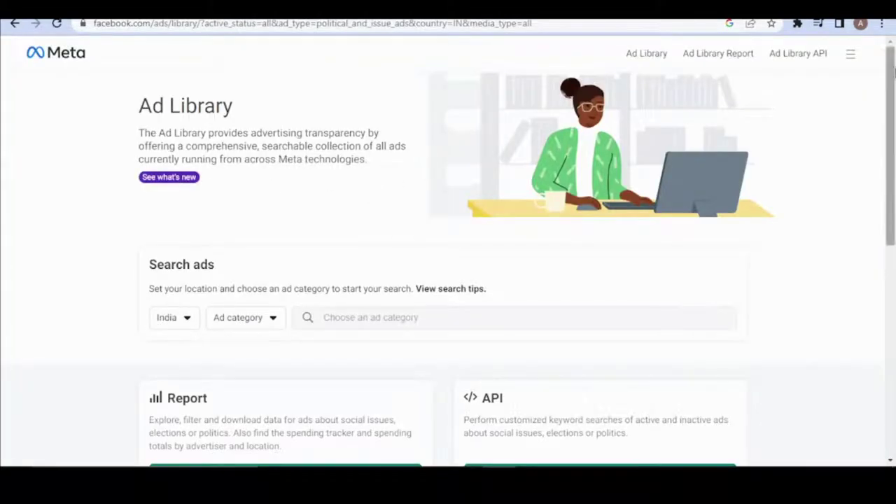
Set the ad search location to United States
left_click_drag(892, 70, 892, 93)
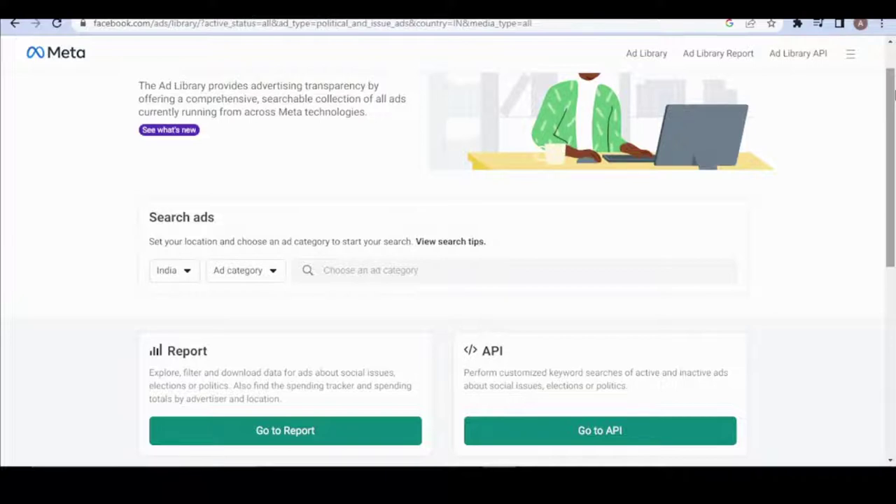
left_click(183, 281)
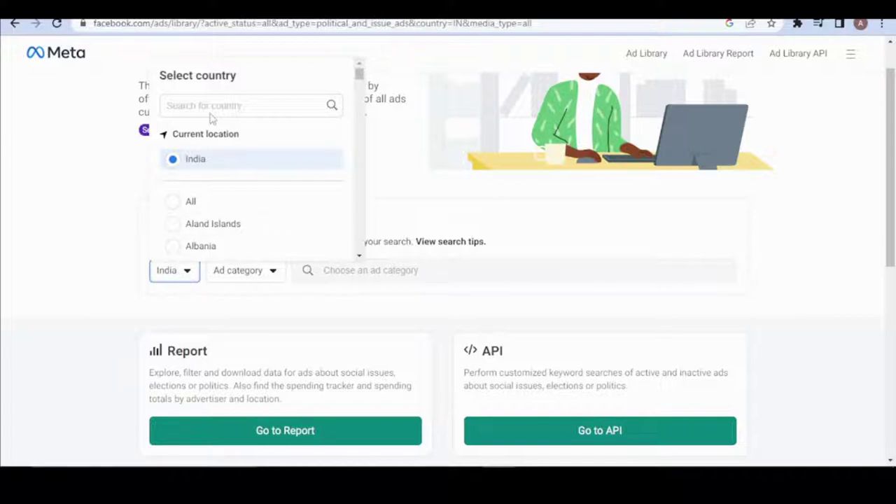
type("uni")
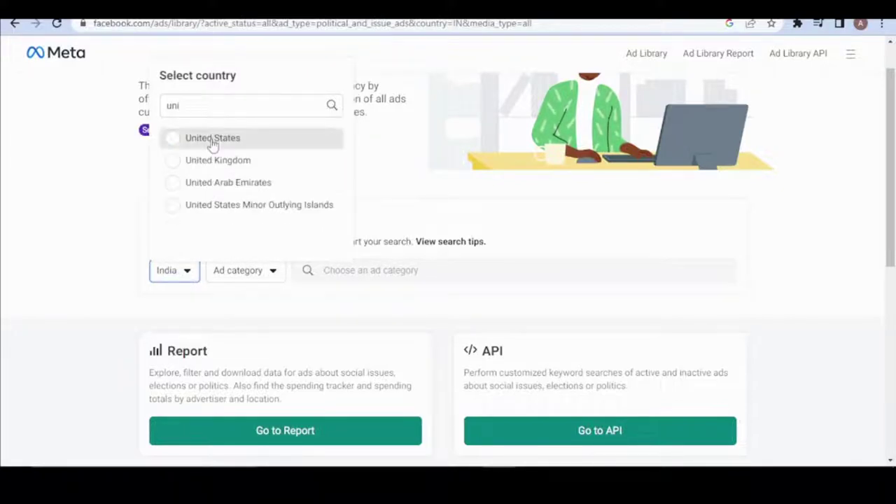
left_click(213, 144)
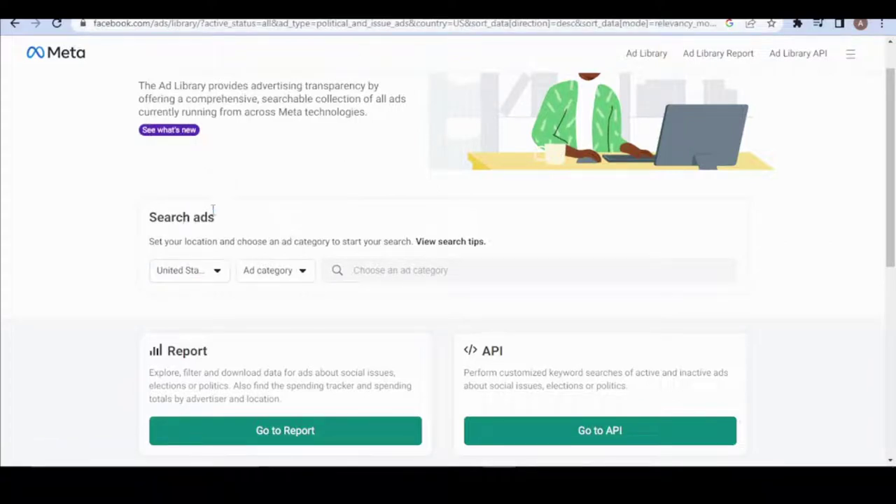
scroll(893, 77, "up", 1)
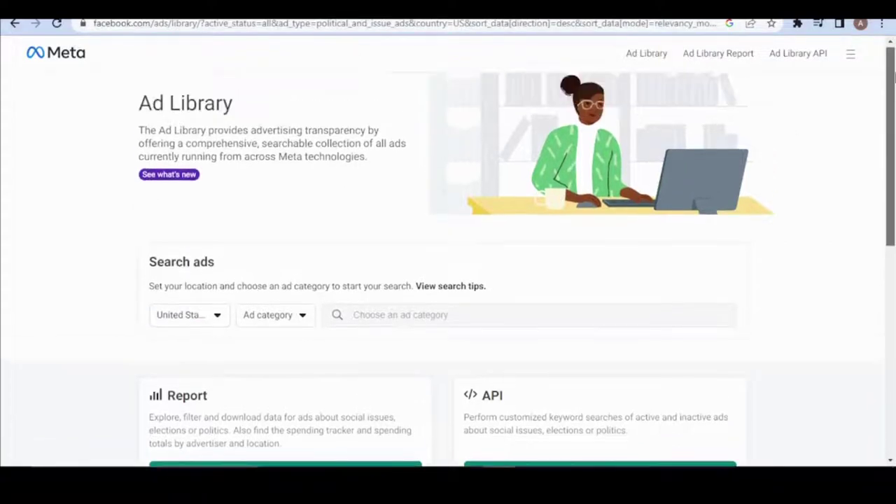
left_click_drag(150, 261, 239, 259)
left_click_drag(182, 284, 357, 284)
left_click(280, 278)
left_click(357, 284)
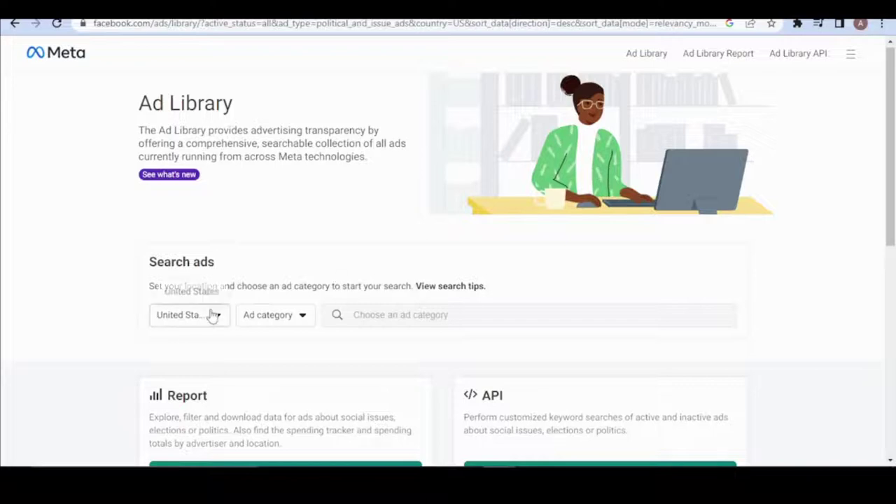
Set the ad category of the Ad Library search to All ads
scroll(296, 317, "down", 3)
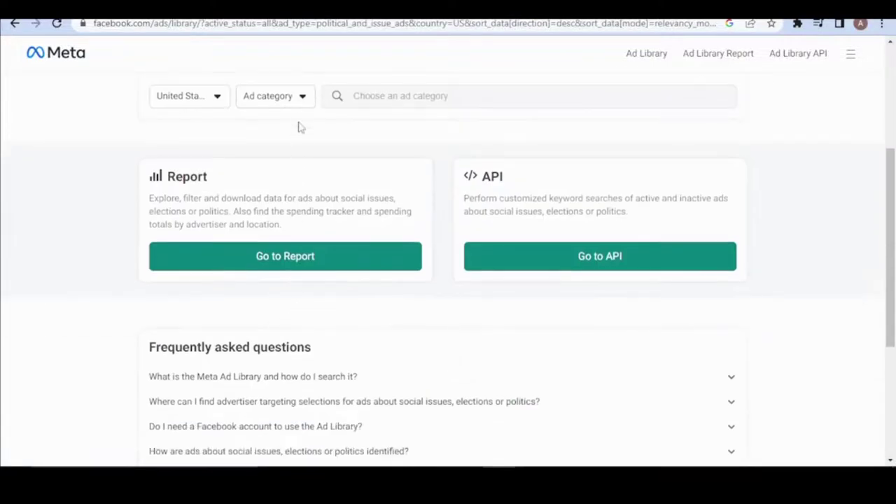
left_click(270, 99)
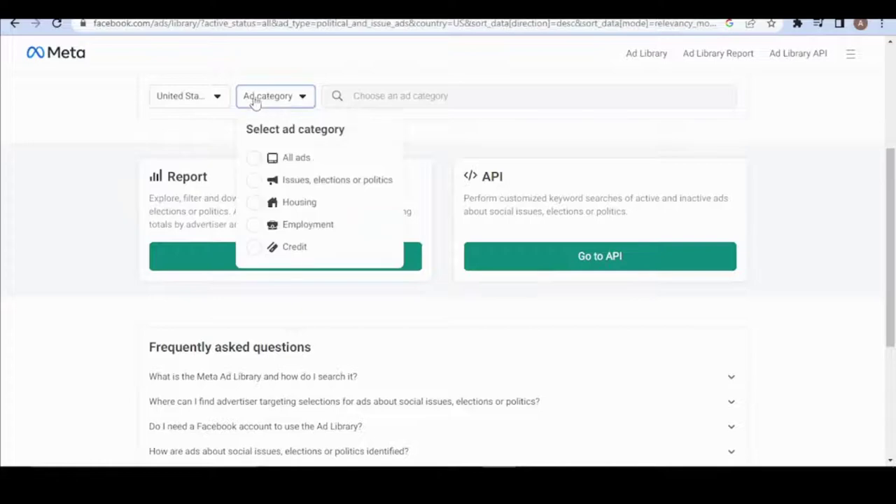
left_click(258, 157)
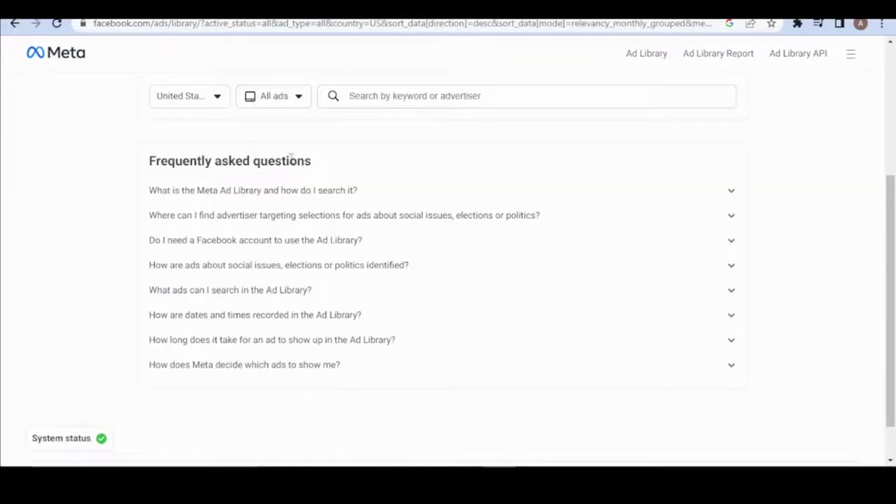
scroll(315, 231, "up", 3)
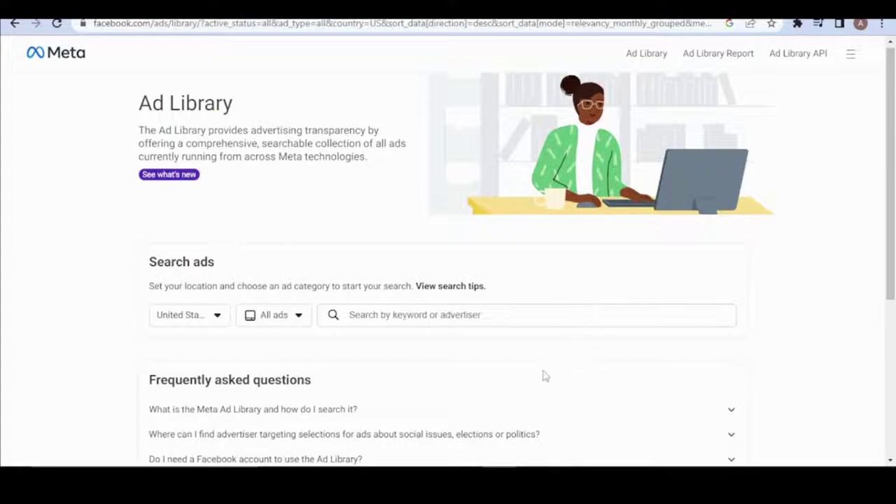
scroll(587, 360, "down", 3)
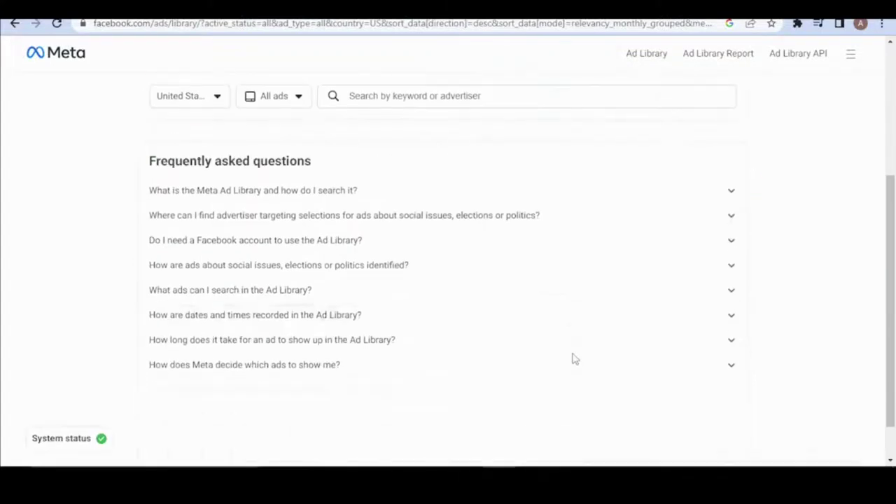
Review the headline, video and offer on the Custom Keto Diet sales page at yourcustomplan.com
left_click(420, 98)
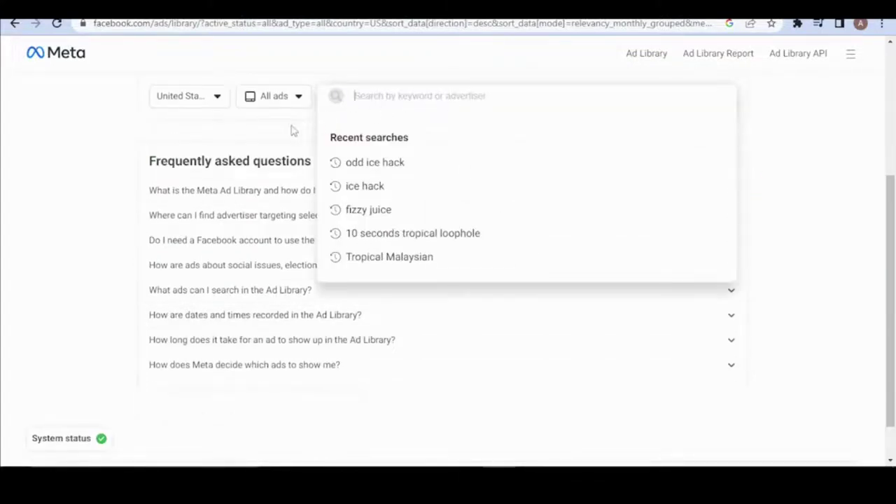
left_click(292, 130)
left_click(385, 104)
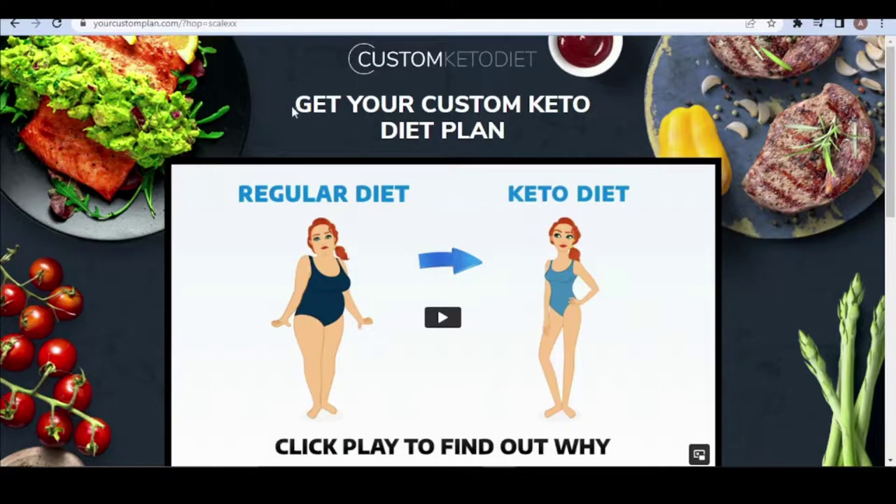
left_click_drag(268, 93, 680, 112)
left_click(625, 124)
scroll(369, 232, "down", 3)
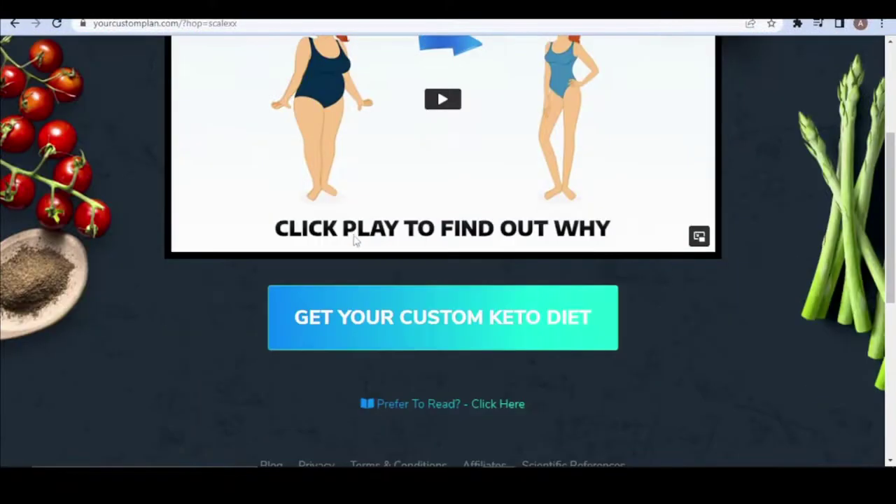
scroll(500, 299, "up", 3)
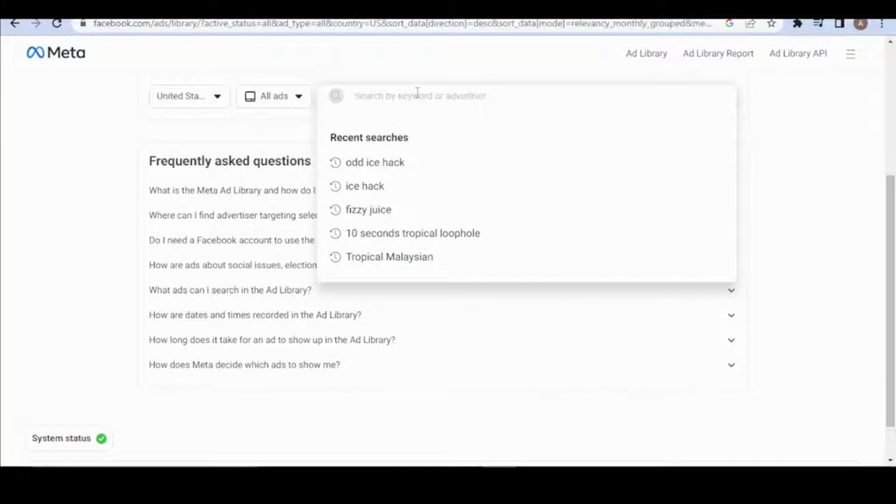
Return to the Ad Library and search for ads matching "custom keto diet"
type("custom")
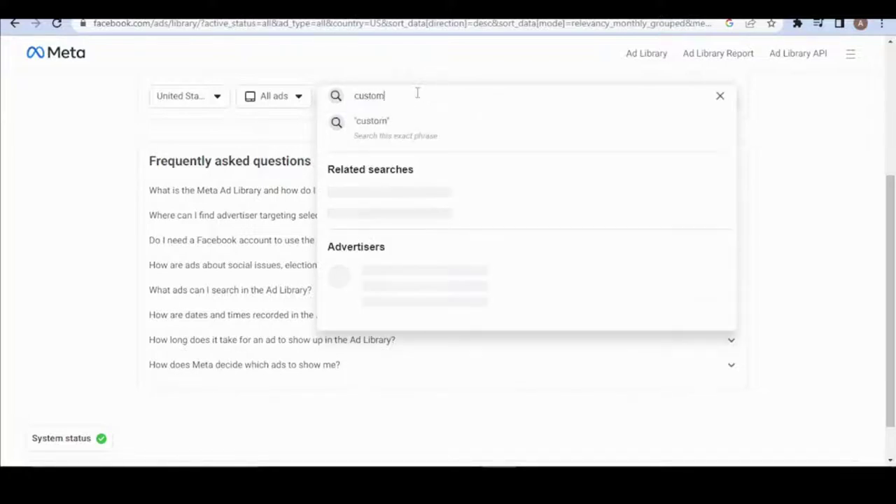
type(" keto diet")
key("Return")
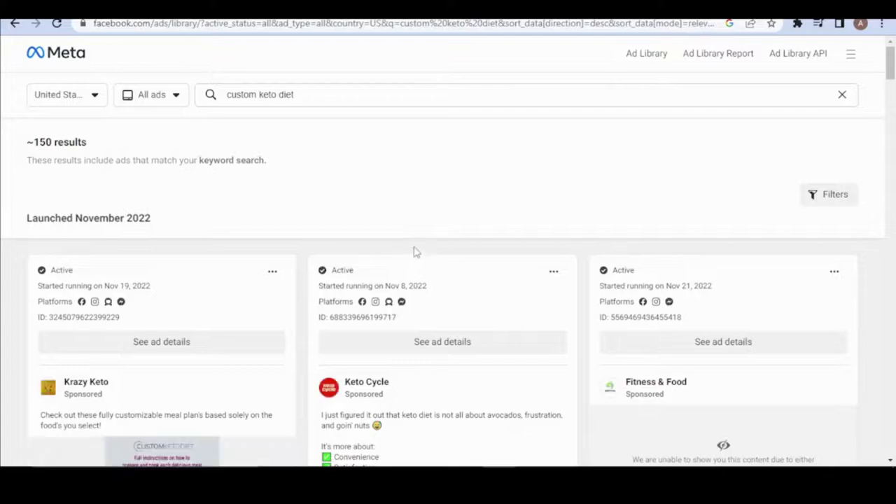
Browse the Ad Library results for custom keto diet, examining the advertisers, ad texts, images and launch dates
scroll(414, 252, "down", 3)
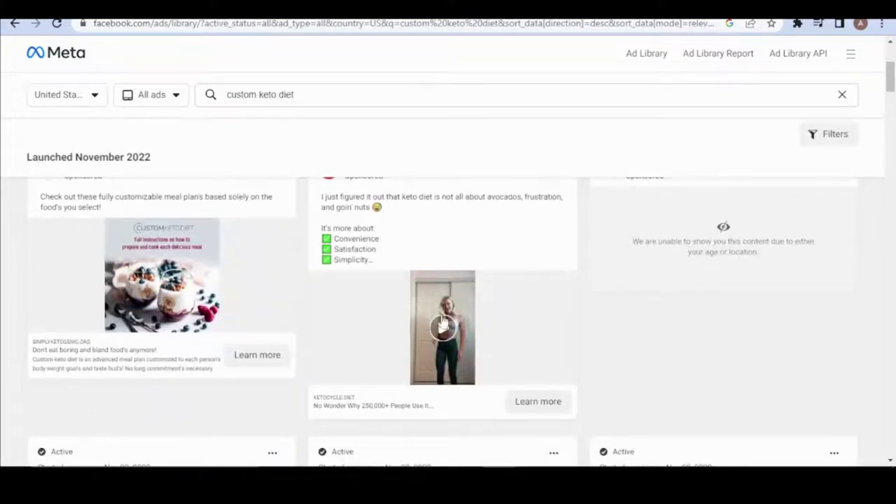
scroll(502, 312, "up", 3)
scroll(223, 355, "down", 3)
scroll(546, 294, "up", 3)
scroll(543, 295, "down", 5)
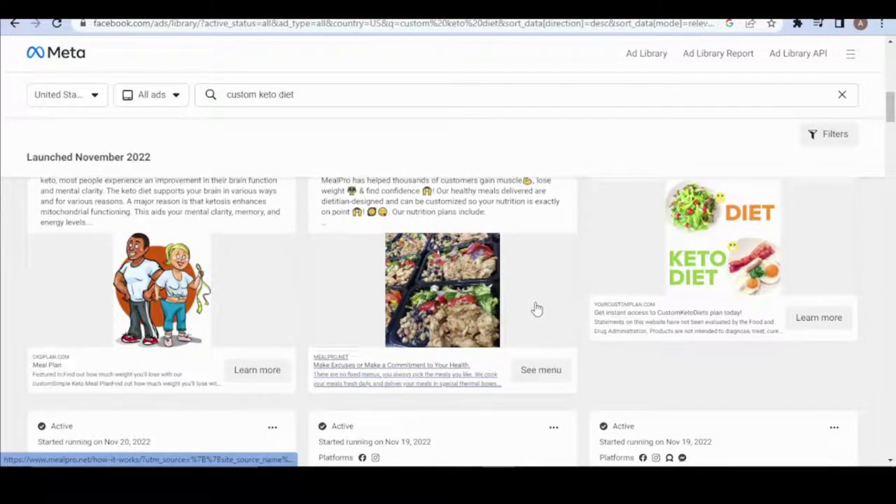
scroll(332, 320, "up", 3)
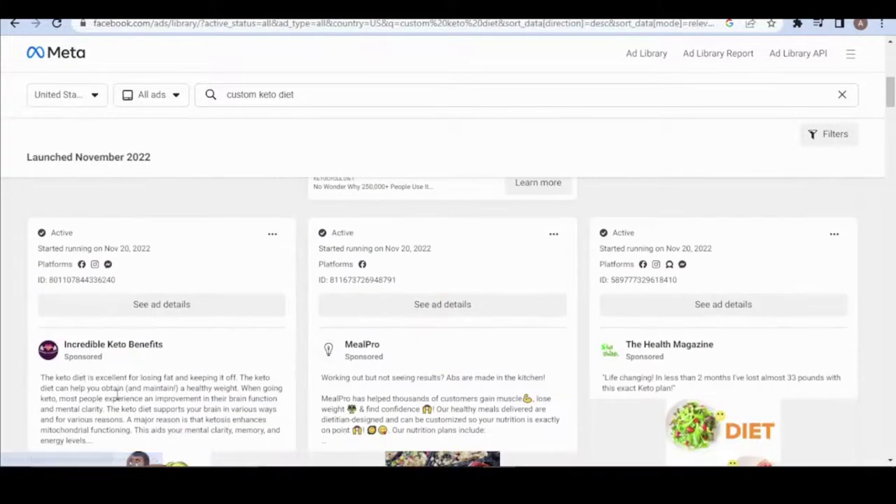
scroll(500, 290, "down", 10)
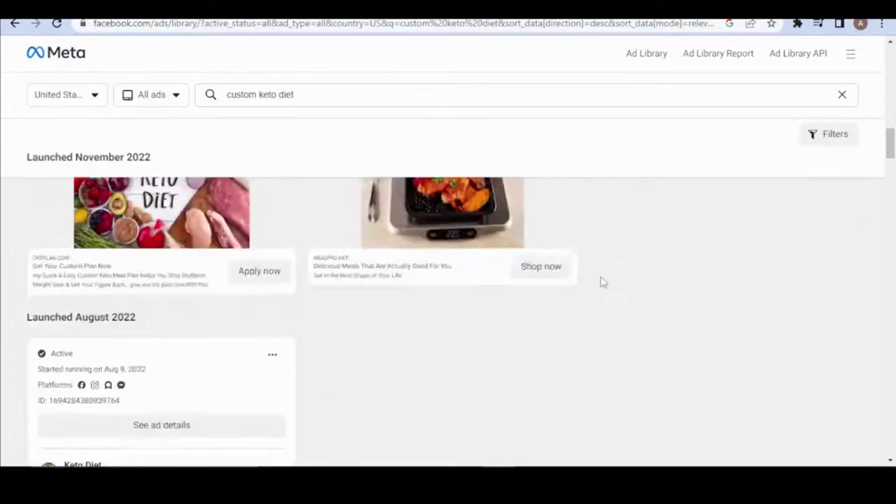
scroll(600, 283, "up", 1)
scroll(598, 285, "down", 15)
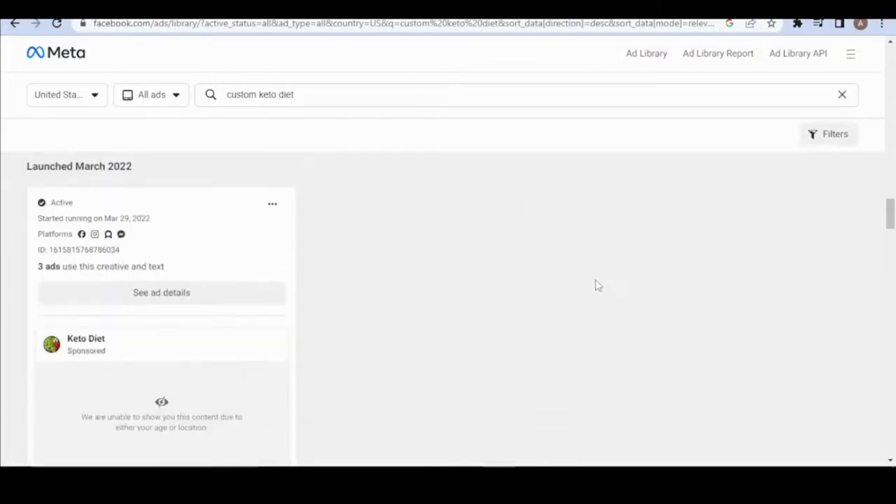
scroll(596, 284, "down", 10)
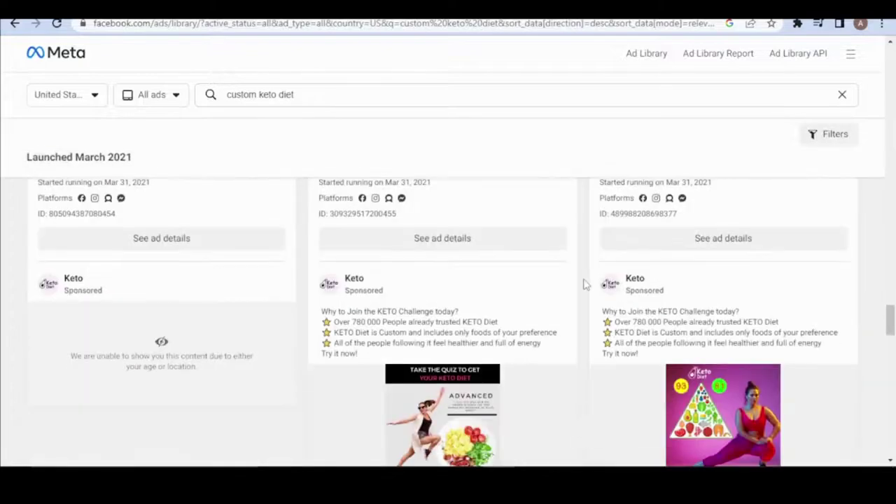
scroll(585, 286, "down", 2)
scroll(701, 292, "down", 6)
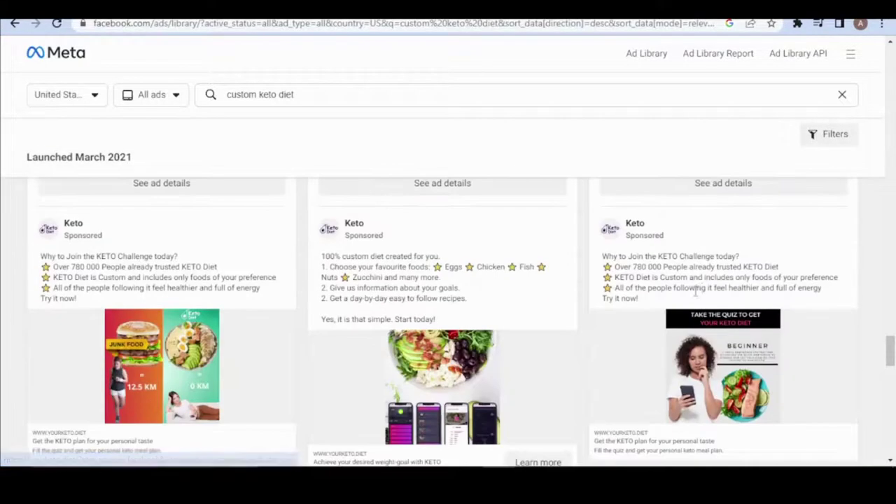
scroll(677, 308, "up", 3)
scroll(606, 336, "down", 6)
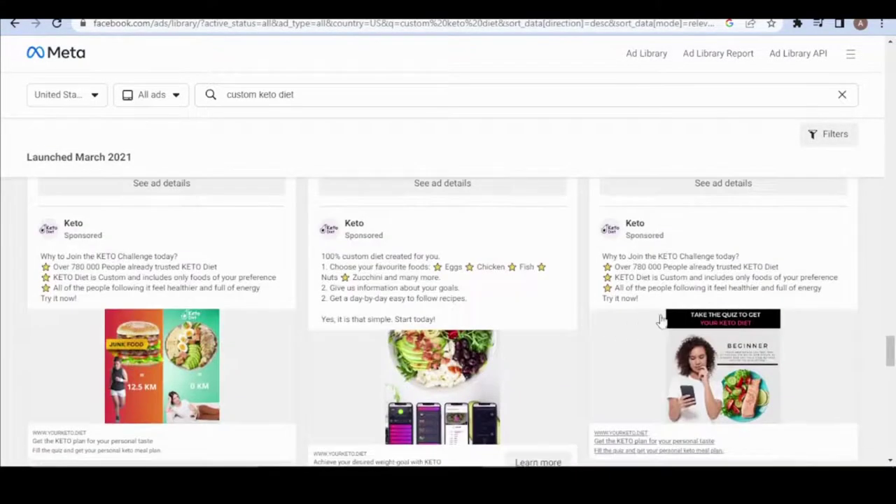
scroll(664, 319, "up", 3)
scroll(664, 318, "down", 3)
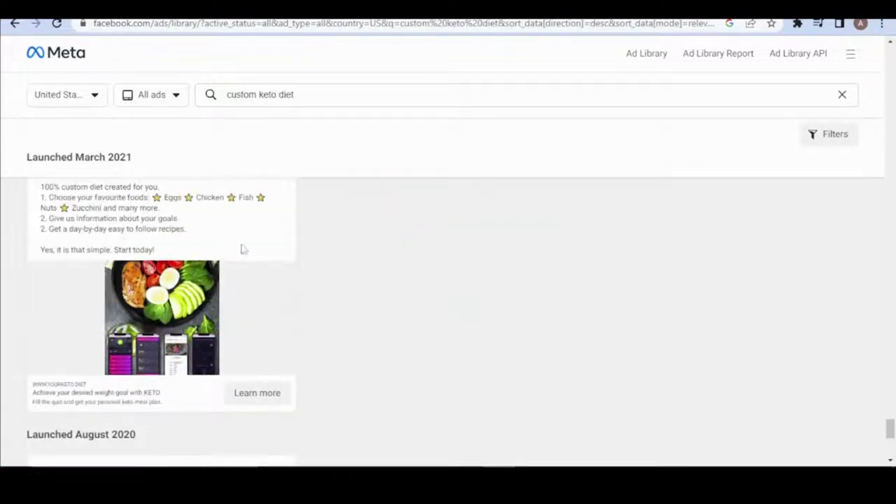
scroll(257, 259, "up", 3)
scroll(266, 274, "down", 5)
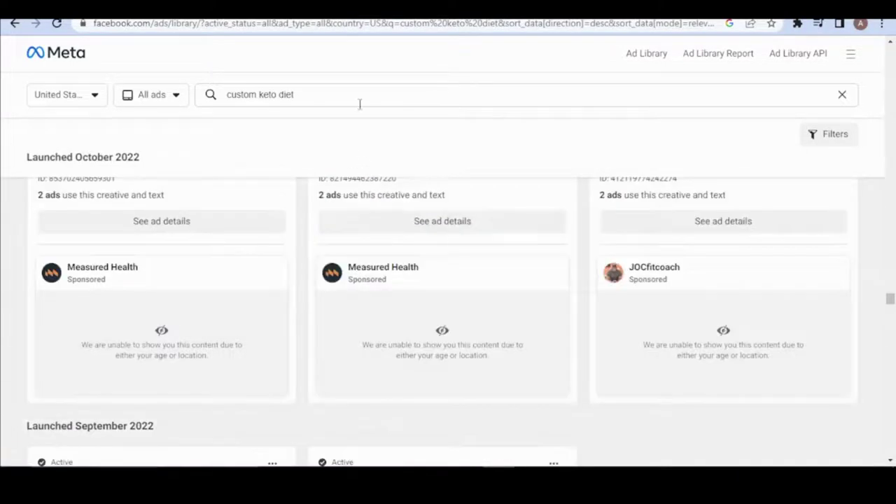
Clear the "custom keto diet" query from the Ad Library search
left_click(234, 95)
key("ctrl+a")
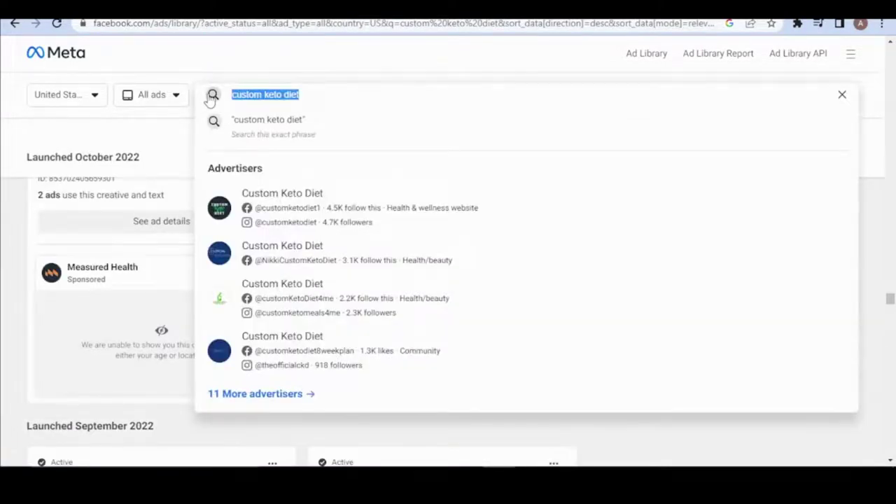
key("BackSpace")
left_click(147, 145)
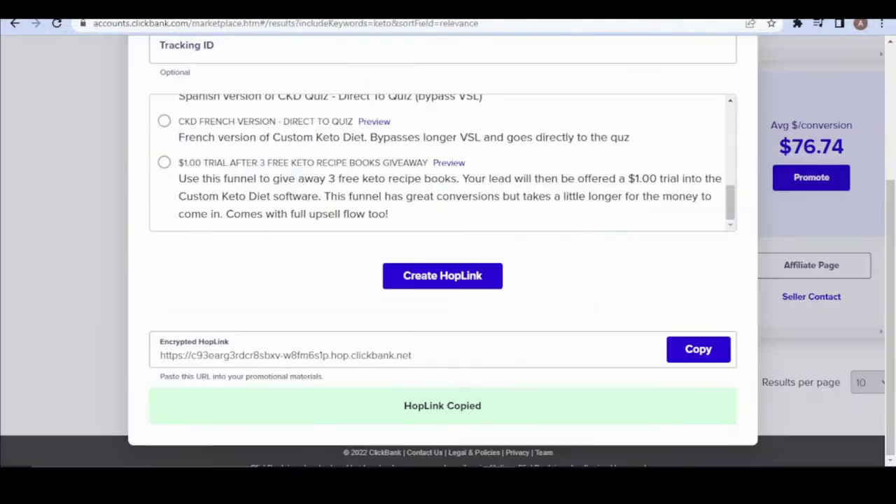
Switch to the ClickBank keto results and close the HopLink dialog of the Custom Keto Diet offer
scroll(301, 181, "up", 3)
left_click(763, 88)
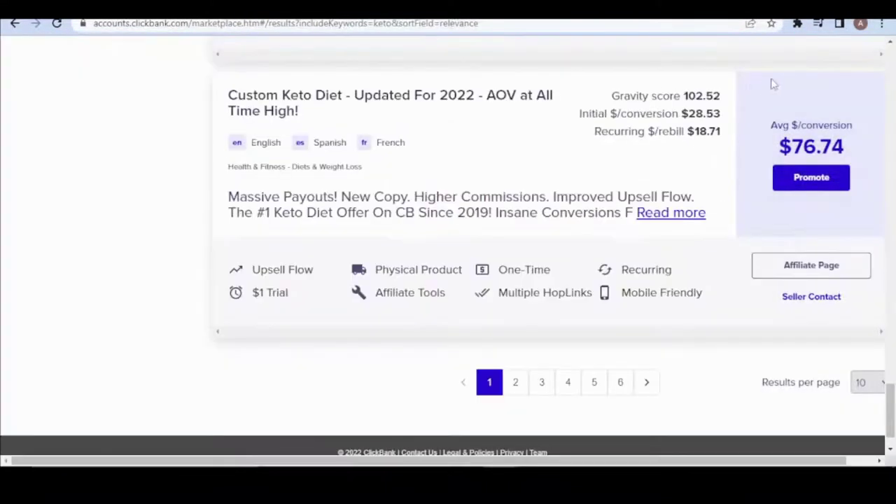
scroll(735, 102, "up", 15)
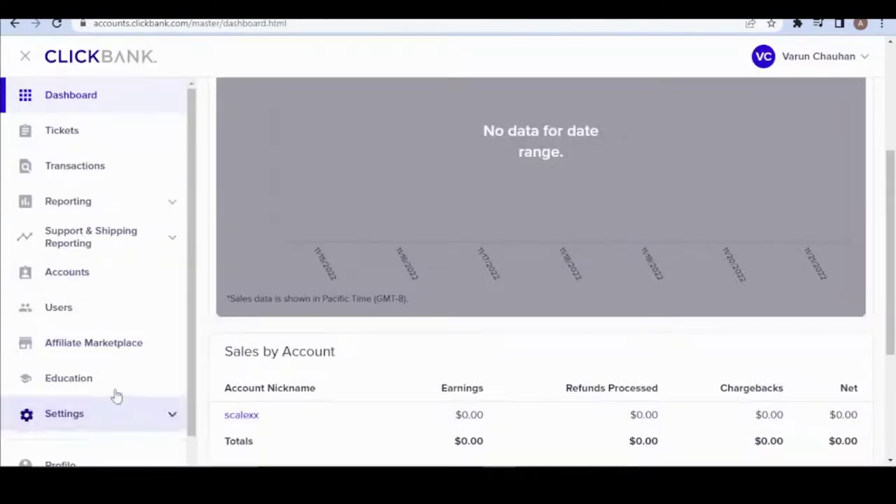
Open the Affiliate Marketplace from the ClickBank dashboard and list its Top Offers
left_click(98, 341)
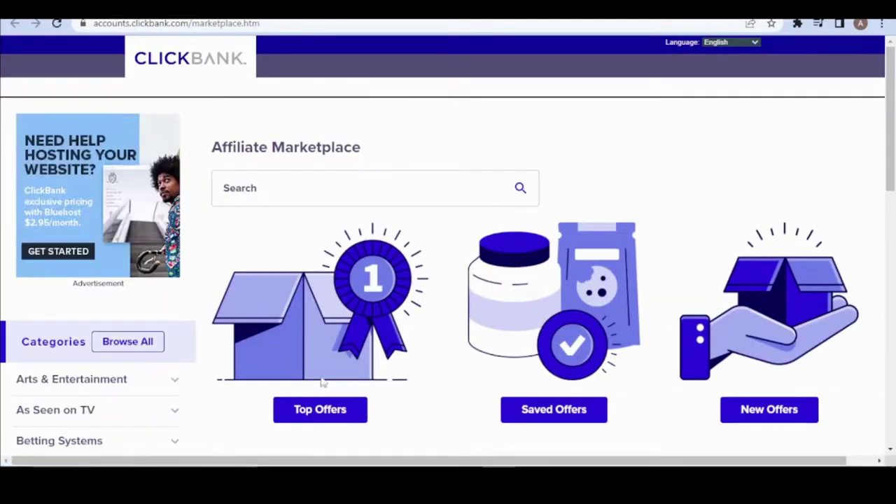
left_click(322, 409)
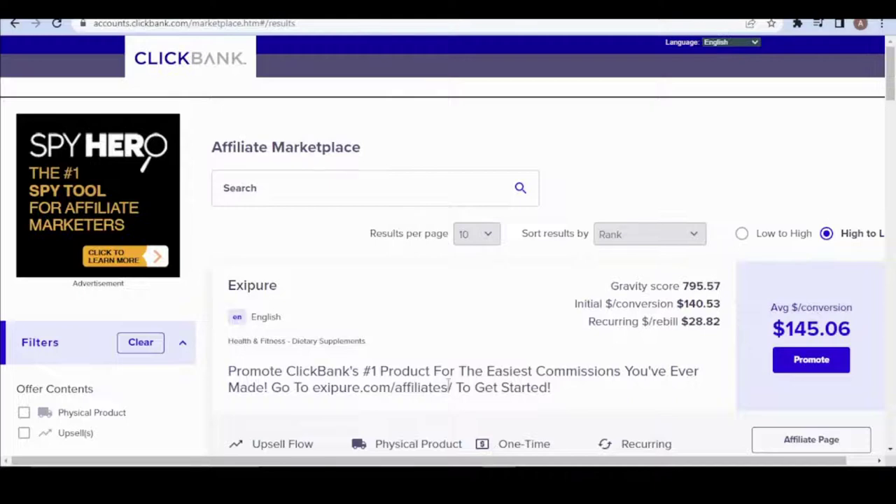
scroll(449, 384, "down", 3)
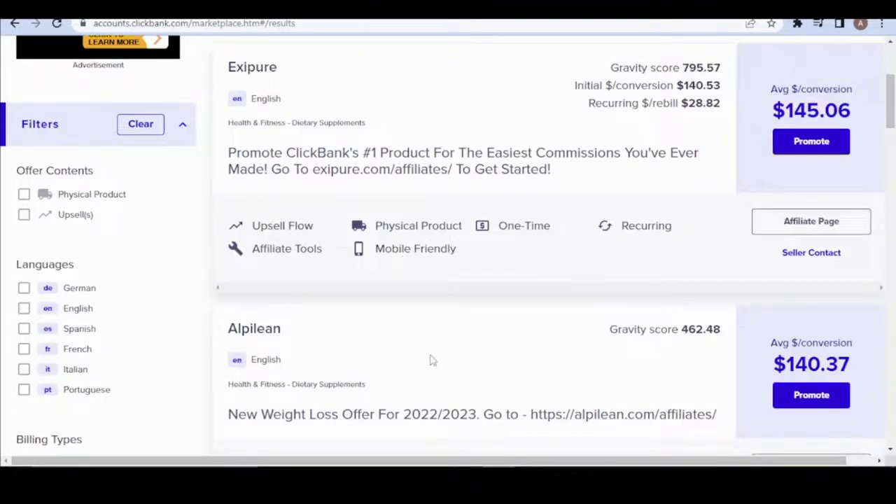
scroll(448, 392, "up", 3)
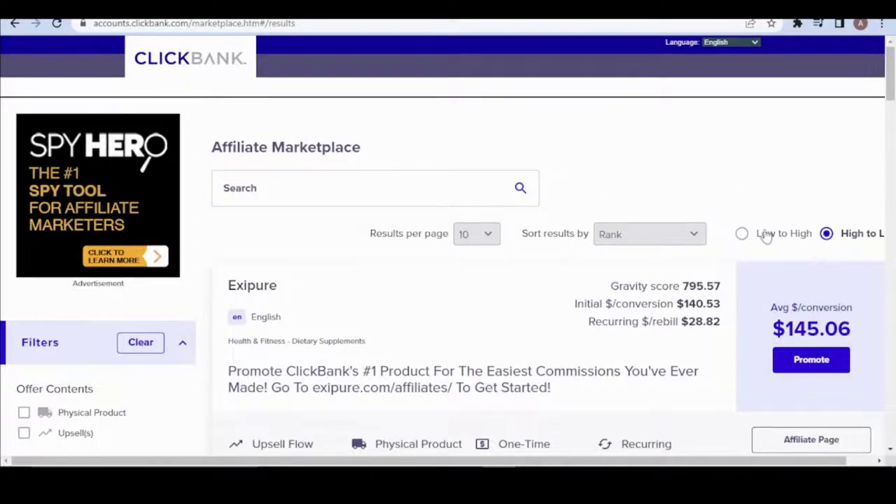
scroll(763, 238, "down", 3)
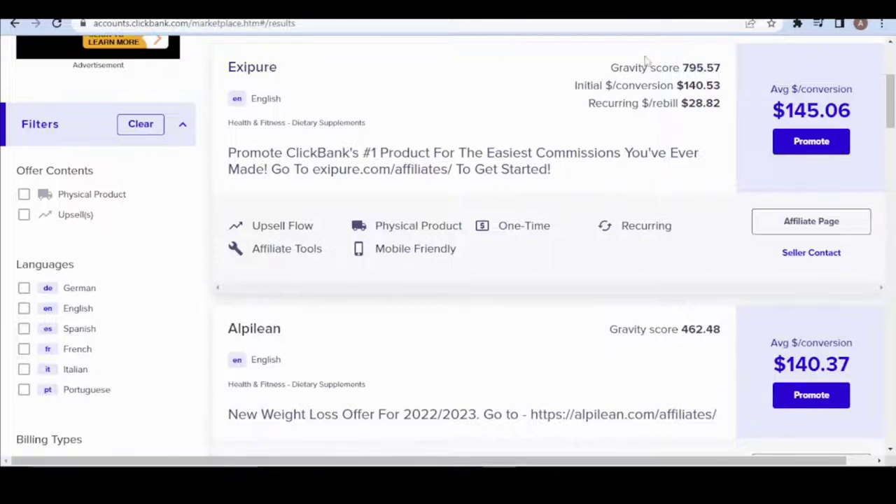
Examine the gravity score and affiliate resources of the Exipure offer
left_click_drag(602, 72, 697, 68)
left_click(670, 70)
left_click(707, 70)
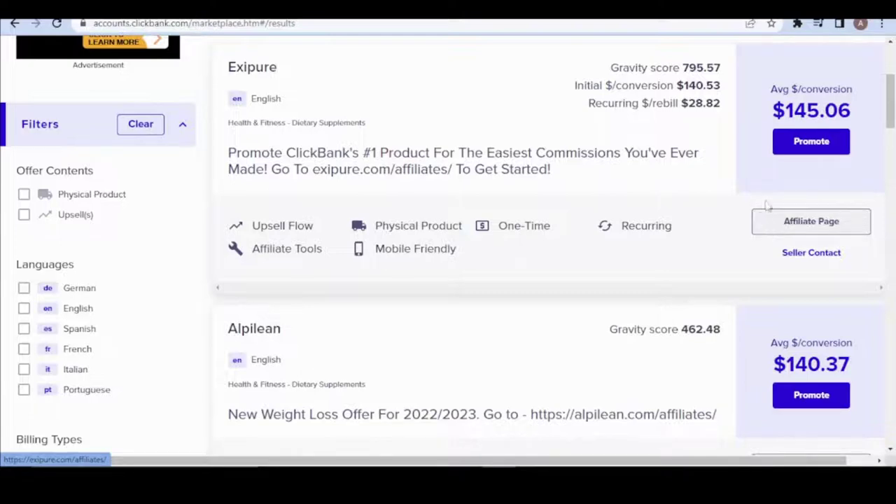
scroll(889, 111, "up", 2)
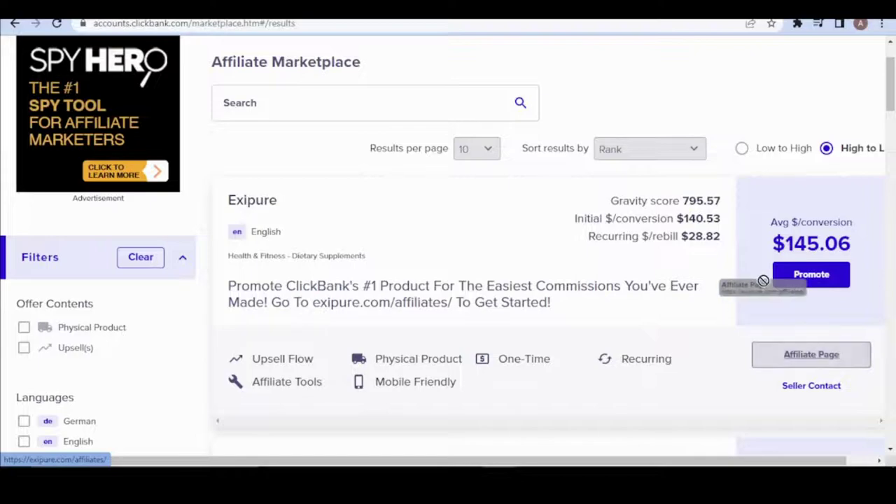
Open the Exipure affiliate page and enter the ClickBank affiliate ID in its link builder
left_click(800, 365)
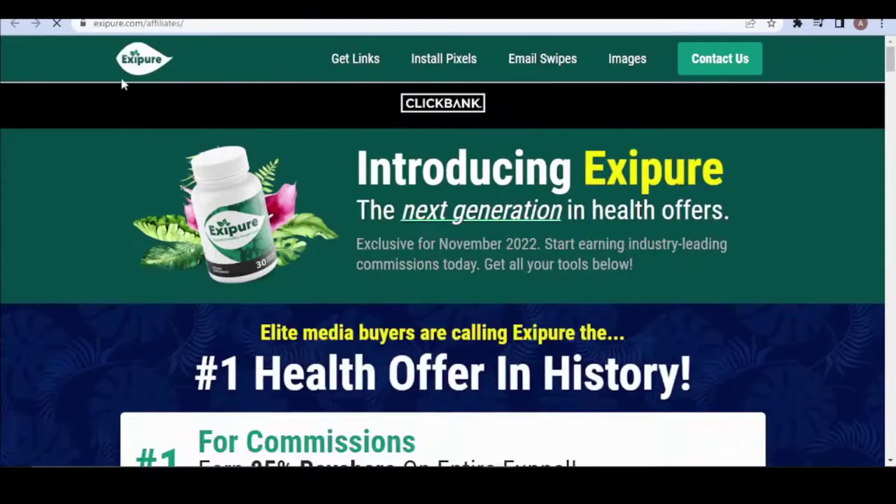
scroll(173, 36, "down", 10)
scroll(252, 284, "down", 6)
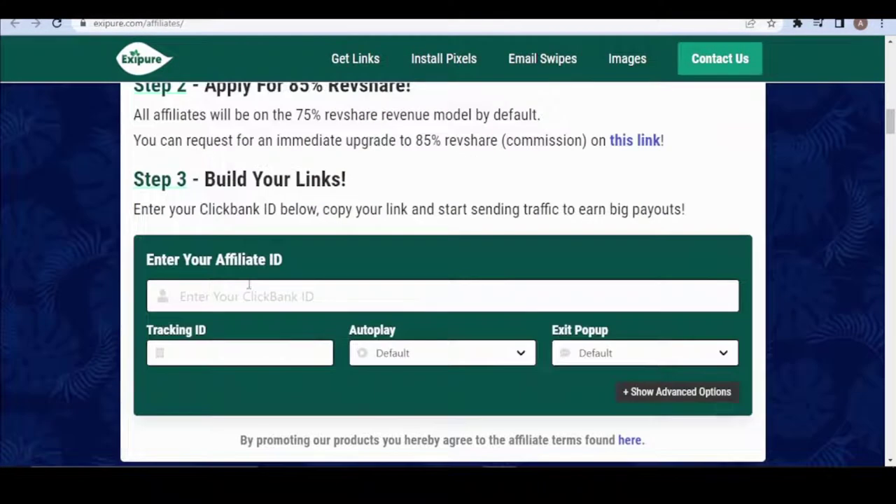
left_click(249, 285)
type("sca")
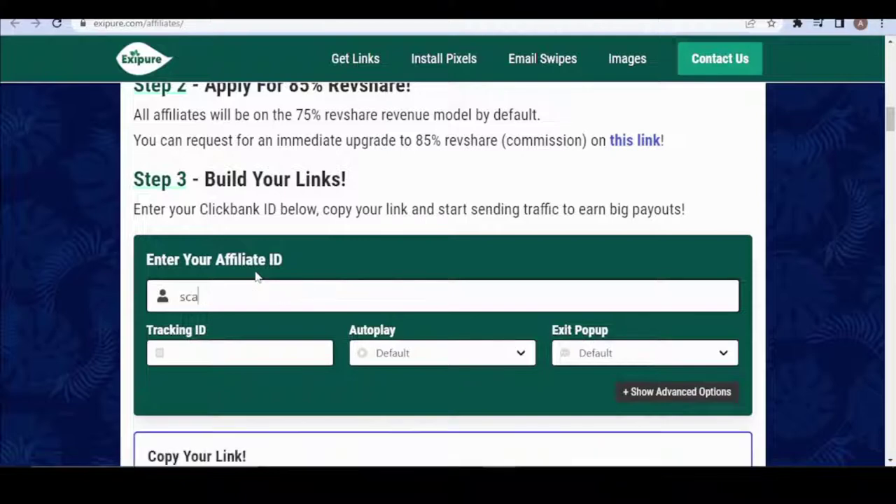
type("lexx")
Copy the generated Exipure affiliate link and load it in a new browser tab
scroll(271, 276, "down", 5)
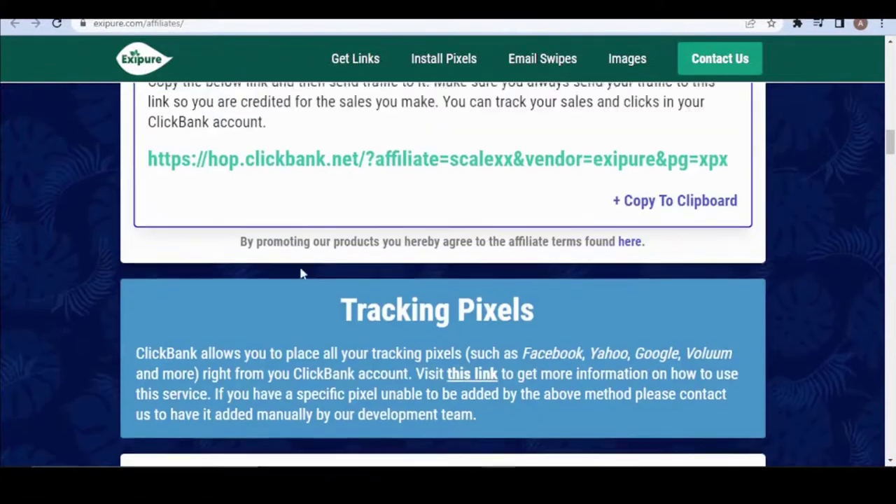
scroll(302, 273, "up", 3)
left_click(634, 395)
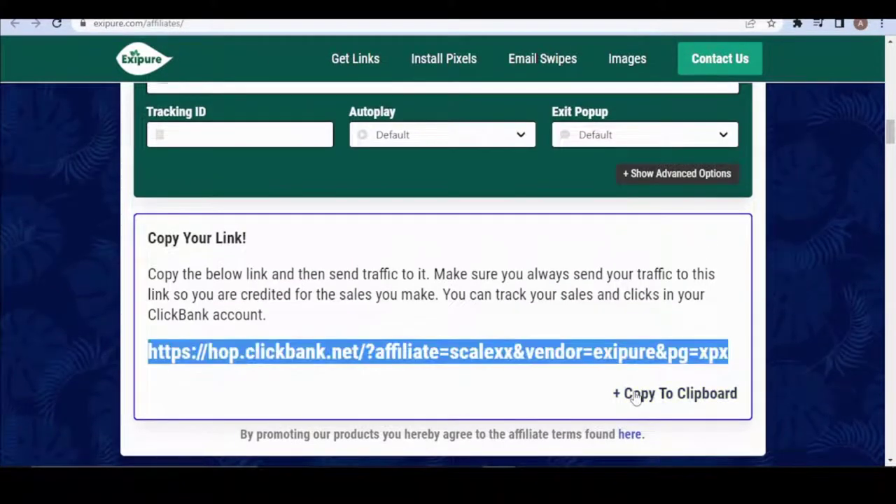
key("ctrl+t")
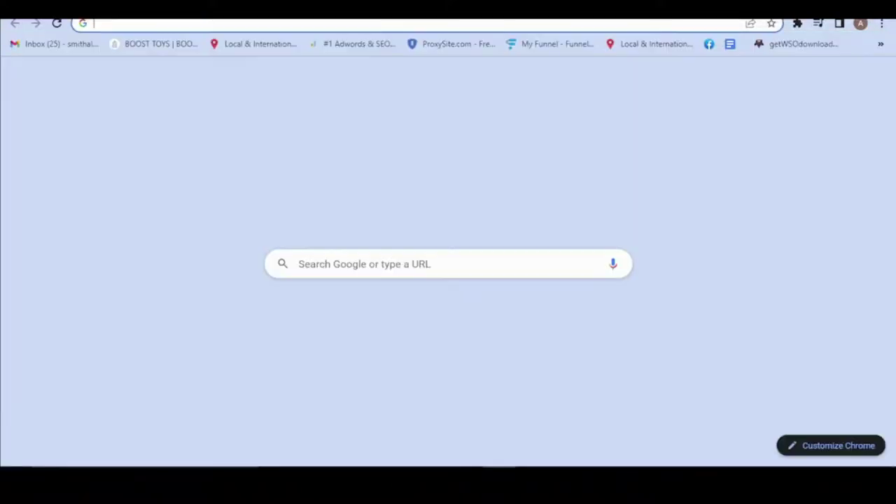
key("ctrl+v")
key("Return")
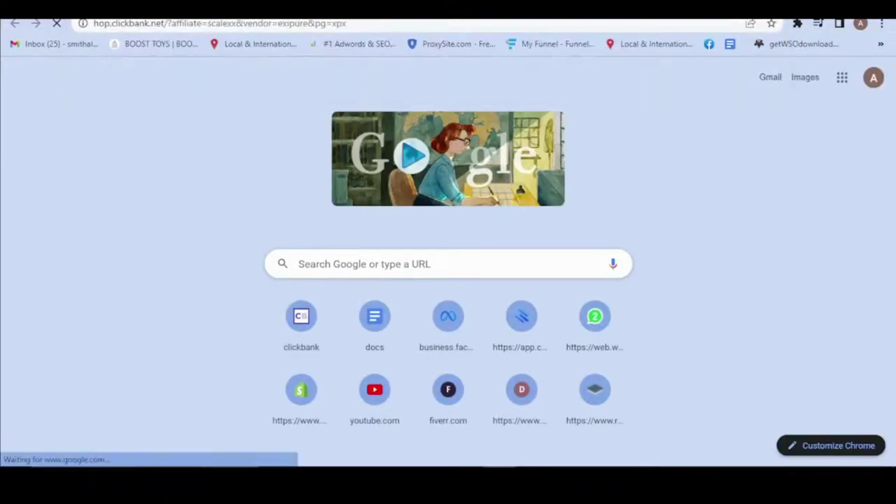
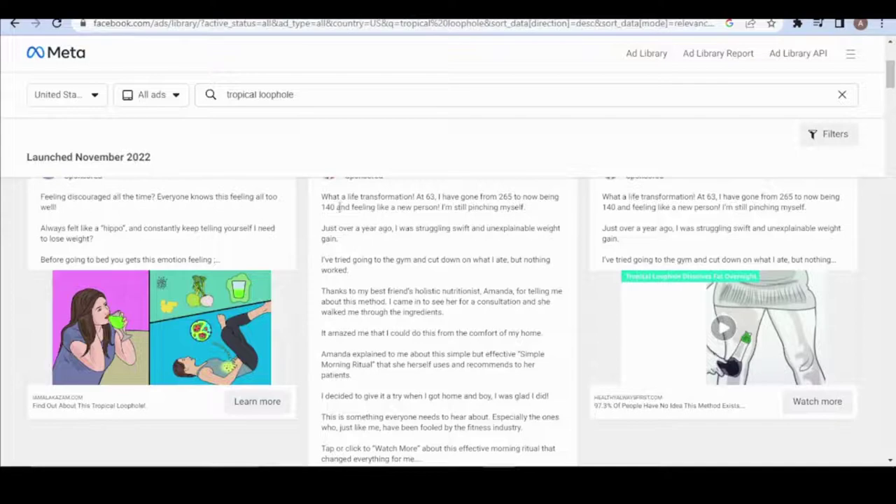
Browse the Ad Library results for "tropical loophole" and open the landing page of the expanded Happy Healthy First ad
scroll(364, 219, "up", 3)
scroll(490, 280, "down", 3)
scroll(692, 314, "up", 3)
scroll(420, 262, "down", 3)
scroll(404, 221, "down", 4)
scroll(439, 168, "up", 1)
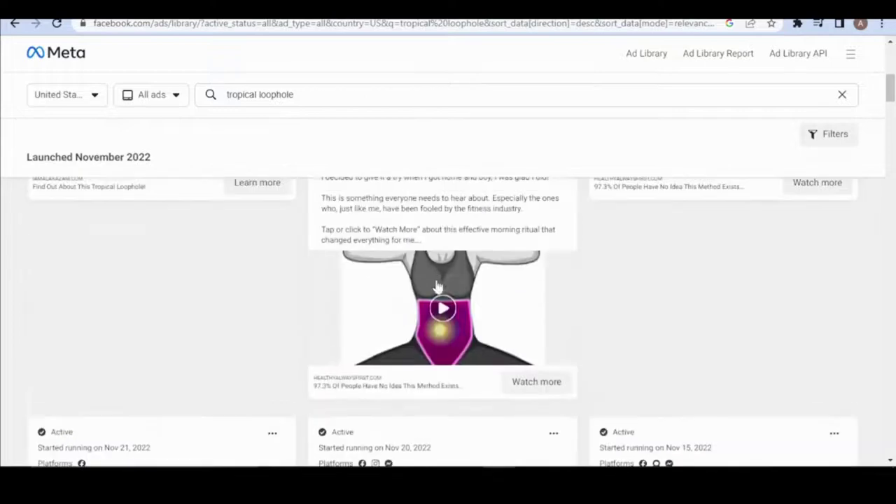
left_click(536, 384)
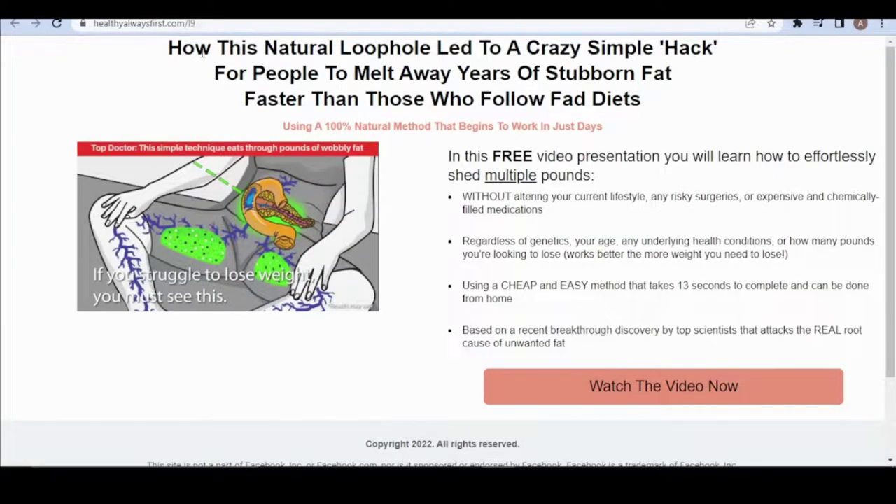
Read the headline of the healthyalwaysfirst.com landing page, noting the loophole, hack and stubborn fat wording
left_click_drag(203, 54, 644, 47)
left_click(646, 155)
scroll(675, 252, "down", 2)
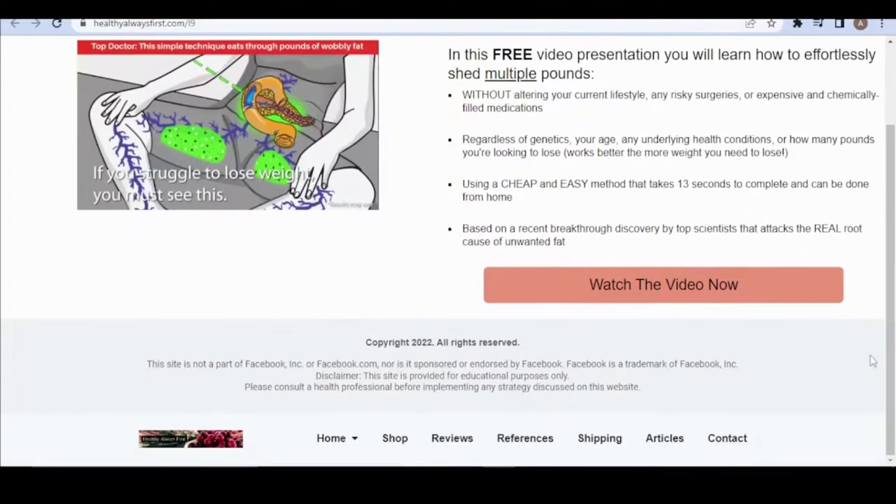
scroll(872, 362, "up", 2)
left_click_drag(170, 44, 474, 74)
left_click(474, 74)
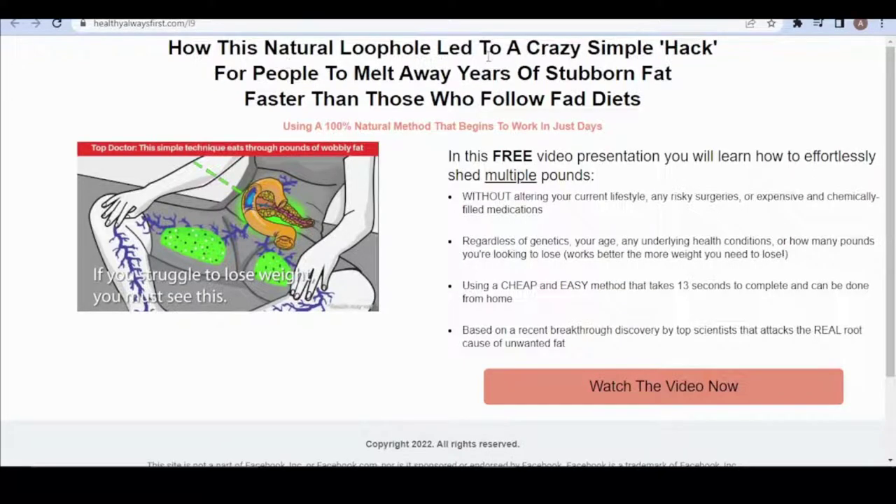
left_click_drag(432, 48, 623, 49)
left_click(352, 94)
left_click_drag(536, 79, 651, 81)
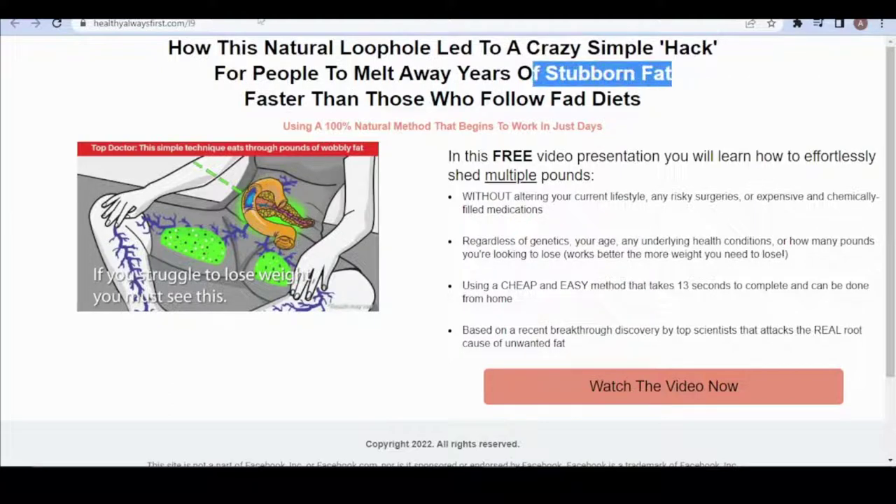
left_click_drag(555, 104, 700, 110)
left_click(694, 119)
Review the landing page's bullet points, footer disclaimer and Watch The Video Now link, then close the page
scroll(504, 120, "down", 2)
scroll(493, 112, "up", 2)
left_click_drag(279, 48, 521, 126)
left_click(655, 219)
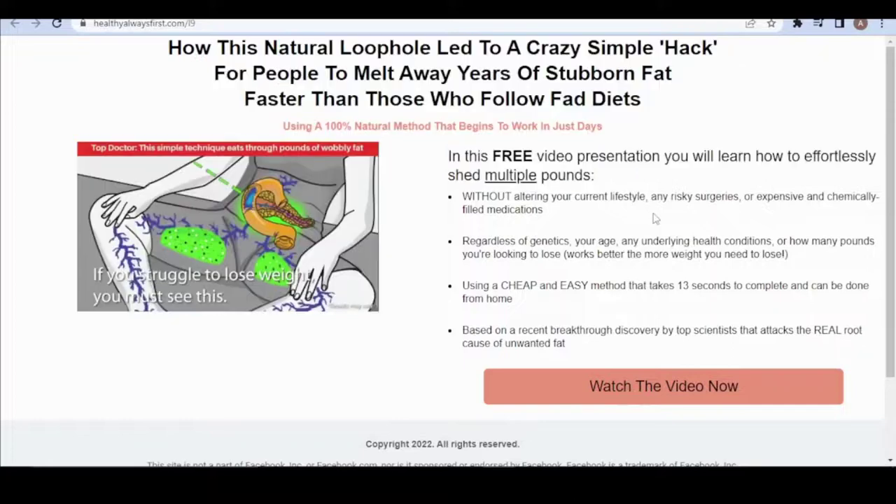
scroll(579, 285, "down", 2)
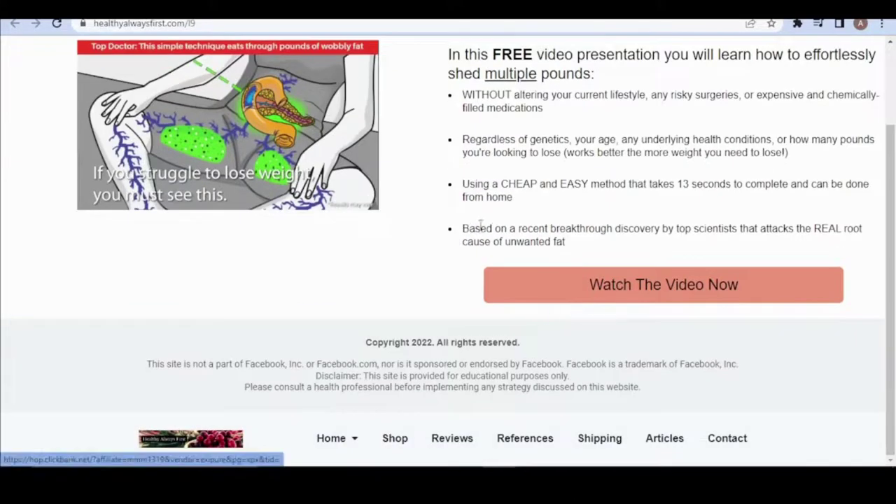
scroll(500, 224, "up", 2)
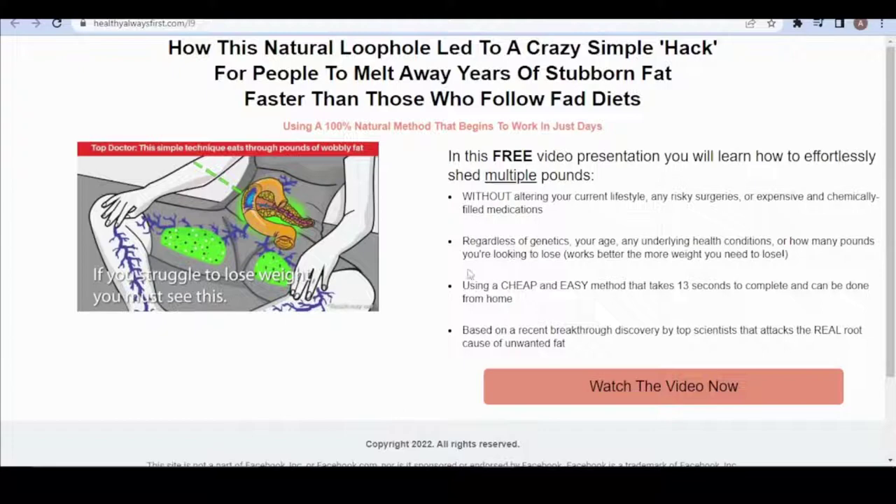
key("ctrl+w")
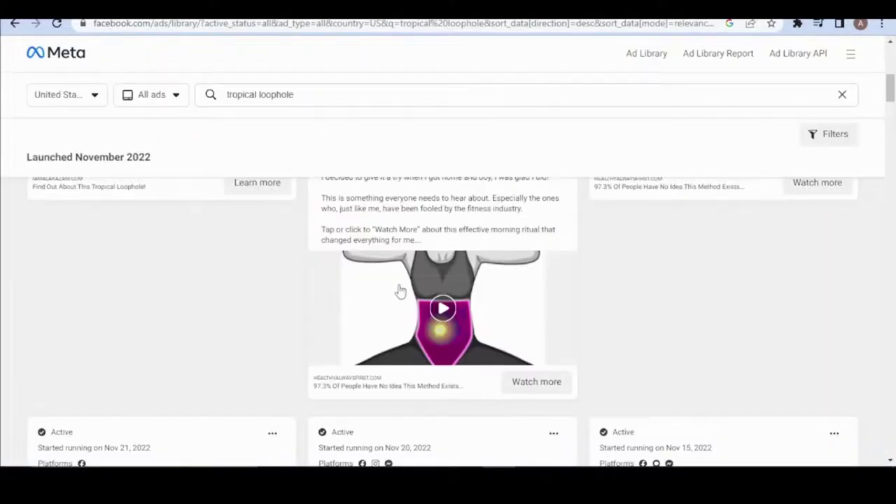
Reopen the healthyalwaysfirst.com landing page, go over its copy from the headline to the bullet points, and close it
scroll(395, 291, "up", 5)
scroll(378, 245, "down", 6)
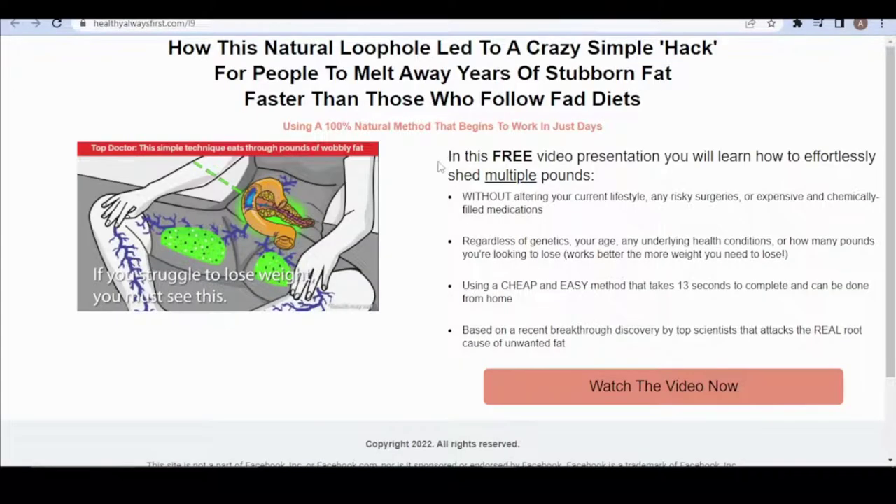
left_click_drag(195, 75, 609, 308)
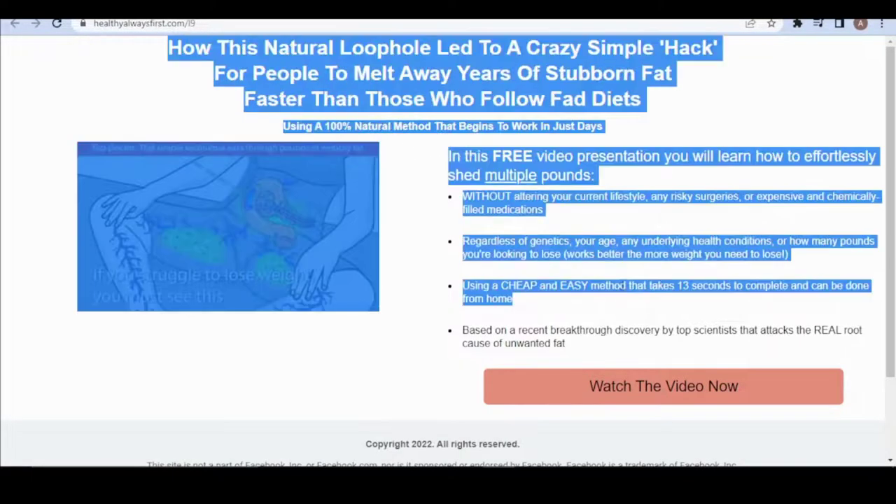
left_click(609, 308)
key("ctrl+w")
Examine the full ad text and video creative of the Happy Healthy First ad in the Ad Library
scroll(390, 234, "up", 6)
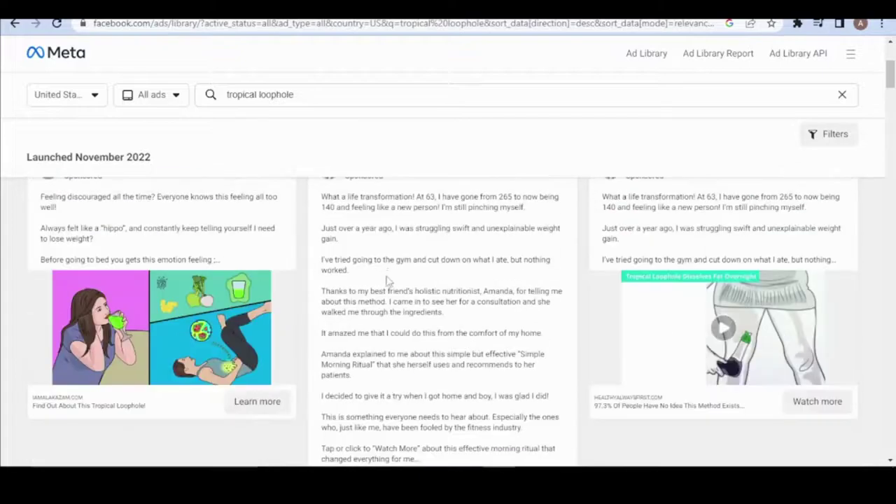
scroll(336, 325, "down", 3)
scroll(340, 336, "up", 2)
scroll(326, 233, "down", 2)
left_click_drag(323, 203, 462, 235)
scroll(496, 425, "down", 3)
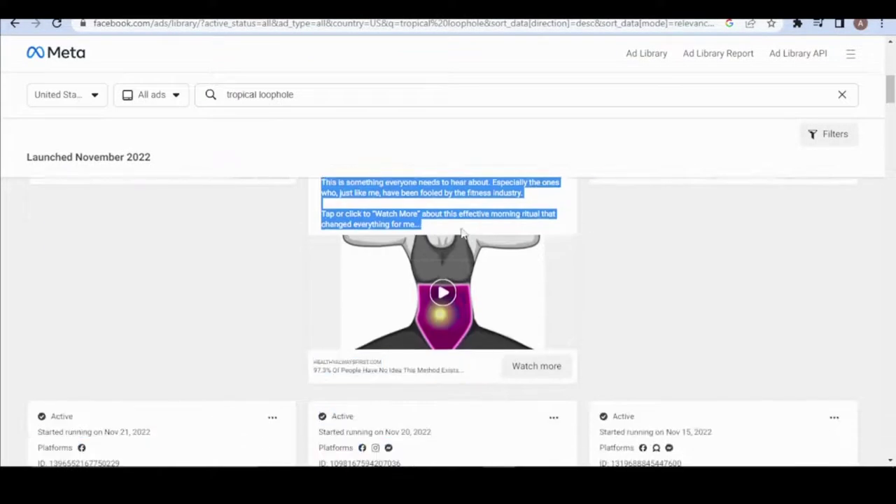
scroll(453, 344, "up", 6)
scroll(392, 352, "down", 3)
left_click(393, 210)
scroll(413, 305, "up", 3)
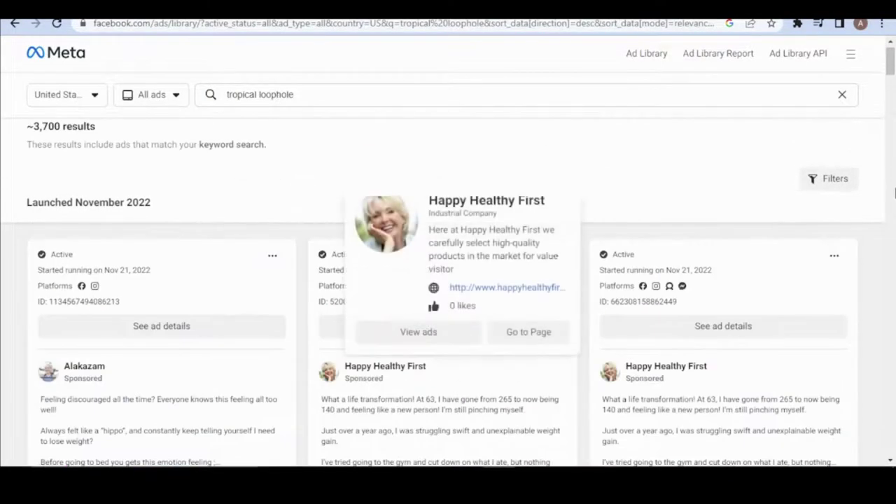
Read the opening "What a life transformation!" line of the Happy Healthy First ad and the story leading to its video
scroll(334, 274, "down", 2)
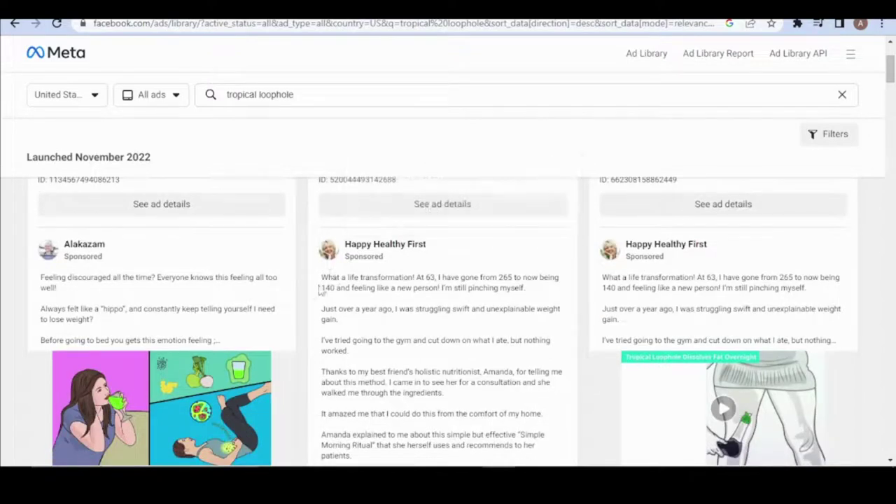
left_click_drag(323, 280, 424, 280)
left_click_drag(418, 278, 486, 280)
left_click(462, 287)
scroll(462, 300, "down", 4)
scroll(449, 344, "up", 1)
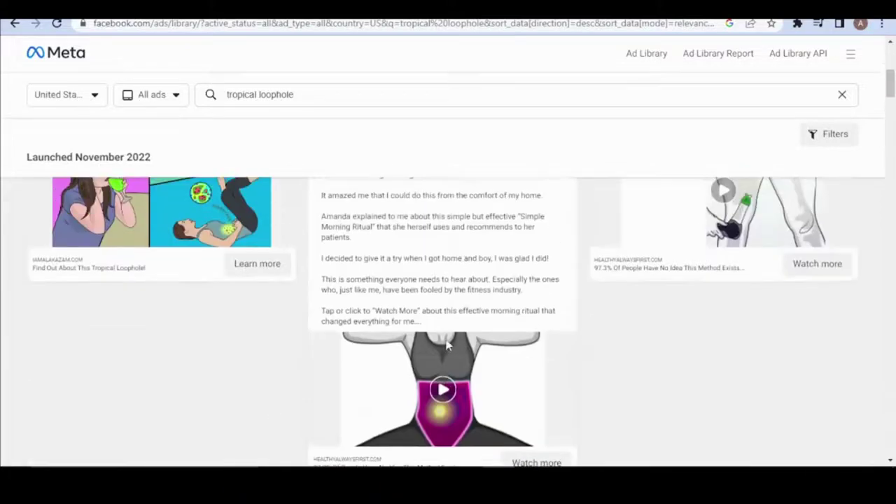
Copy the full Happy Healthy First ad text and paste it into the Notepad file below the ClickBank hop link
left_click_drag(426, 326, 329, 277)
scroll(350, 192, "up", 3)
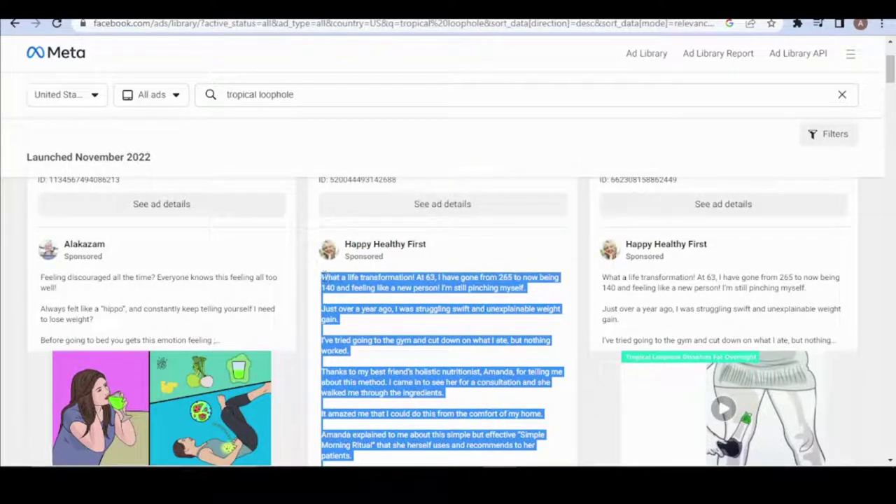
right_click(356, 280)
left_click(404, 295)
key("alt+Tab")
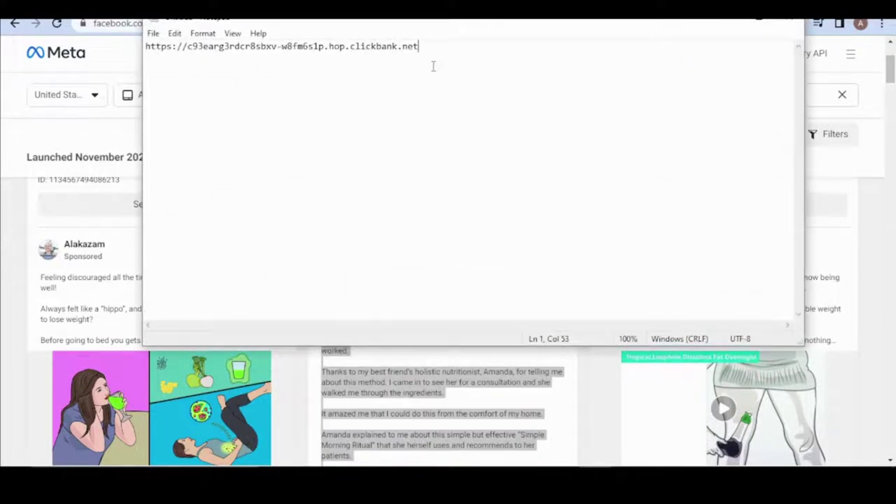
key("ctrl+v")
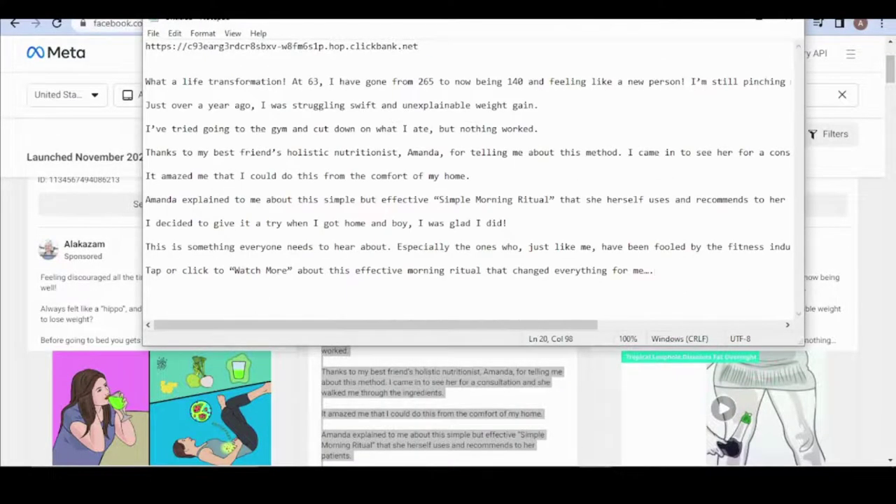
left_click(735, 24)
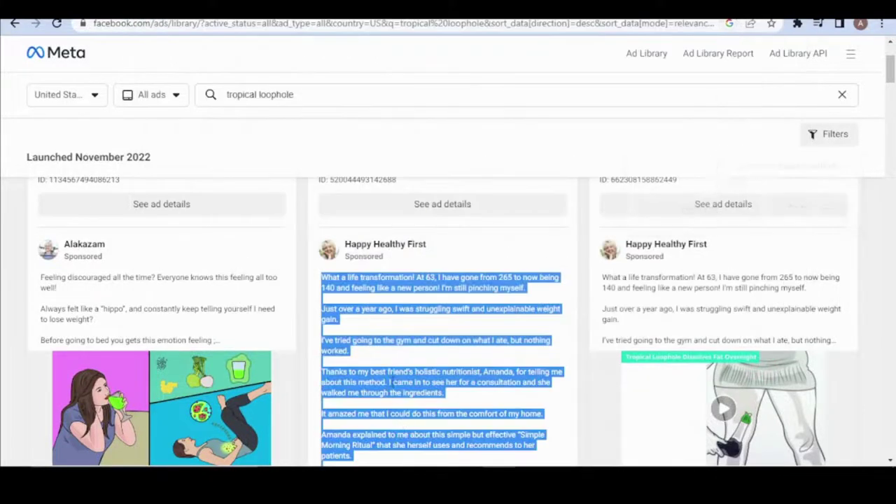
Look over the Happy Healthy First ad's text and creative in the Ad Library and open its healthyalwaysfirst.com landing page
scroll(400, 350, "down", 3)
left_click(423, 238)
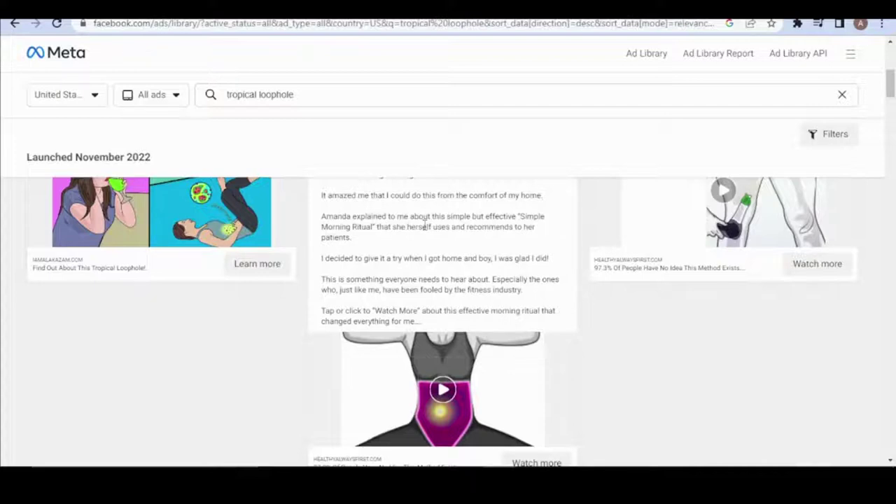
scroll(428, 252, "down", 3)
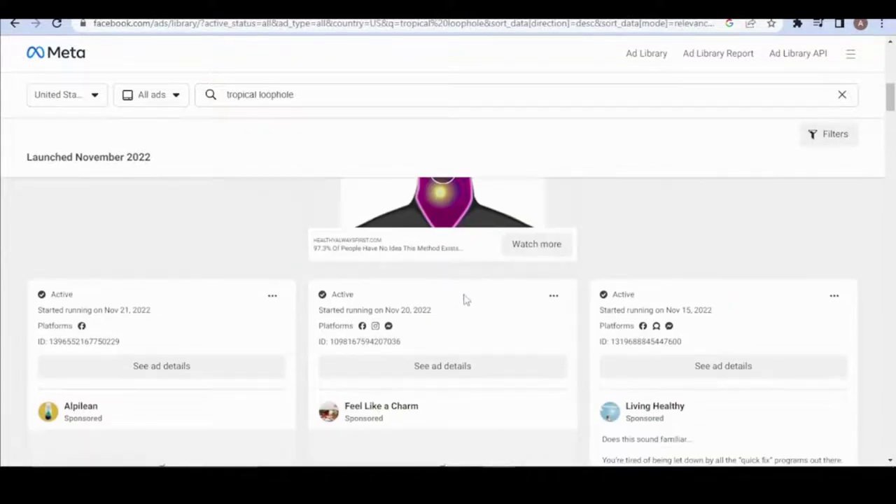
scroll(448, 256, "up", 6)
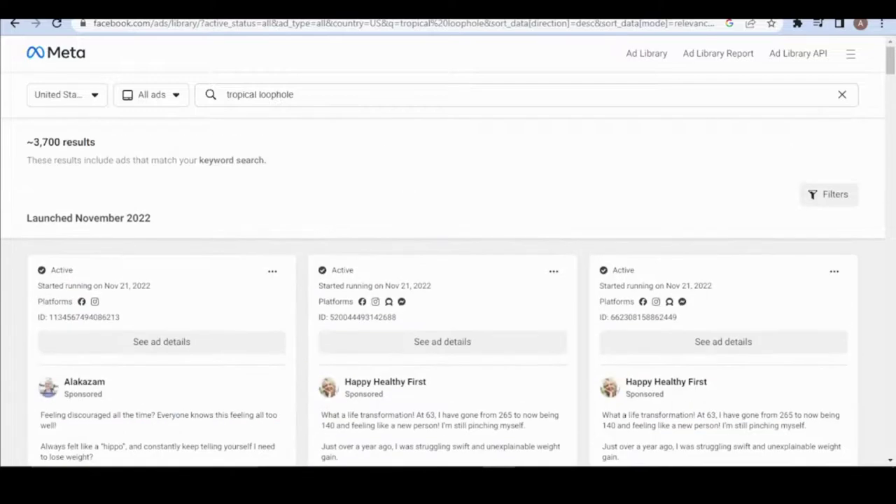
scroll(430, 244, "down", 5)
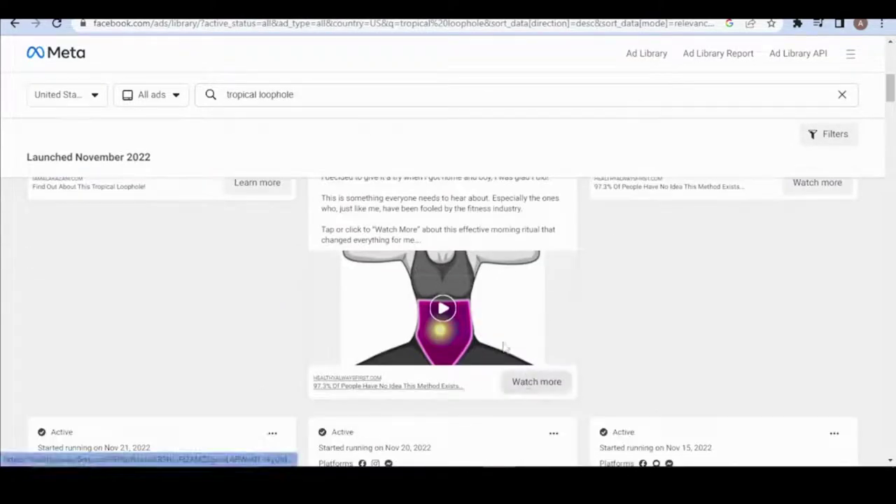
left_click(537, 382)
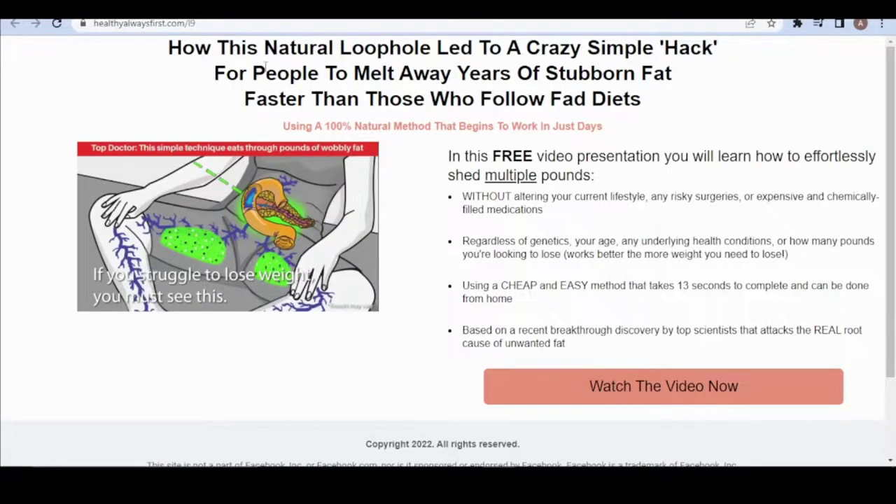
Review the landing page's "Natural Loophole" headline and free video presentation line, and return to the Ad Library results
left_click_drag(219, 56, 634, 122)
left_click(529, 93)
left_click_drag(439, 53, 647, 121)
left_click(647, 120)
left_click_drag(495, 160, 696, 159)
left_click(722, 159)
key("alt+Left")
scroll(312, 68, "up", 10)
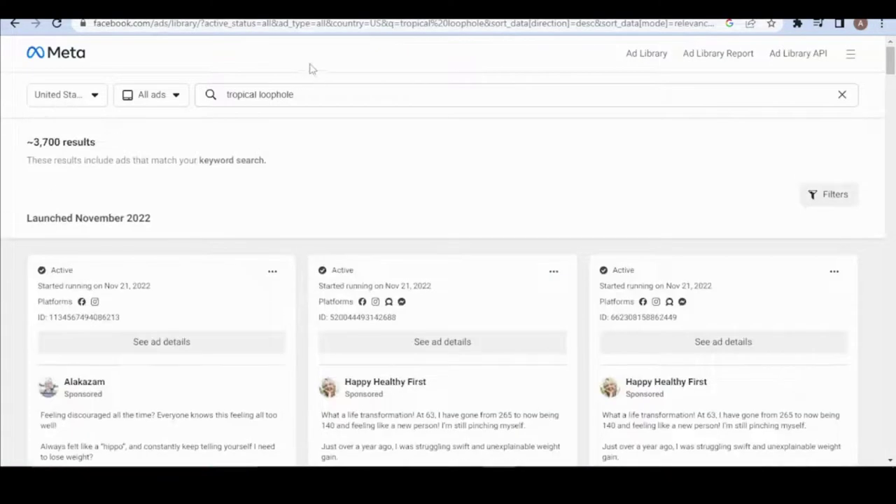
Switch to the Custom keto Diet funnel in systeme.io and add an Opt-in thank you page step named Custom Keto Diet
key("alt+Right")
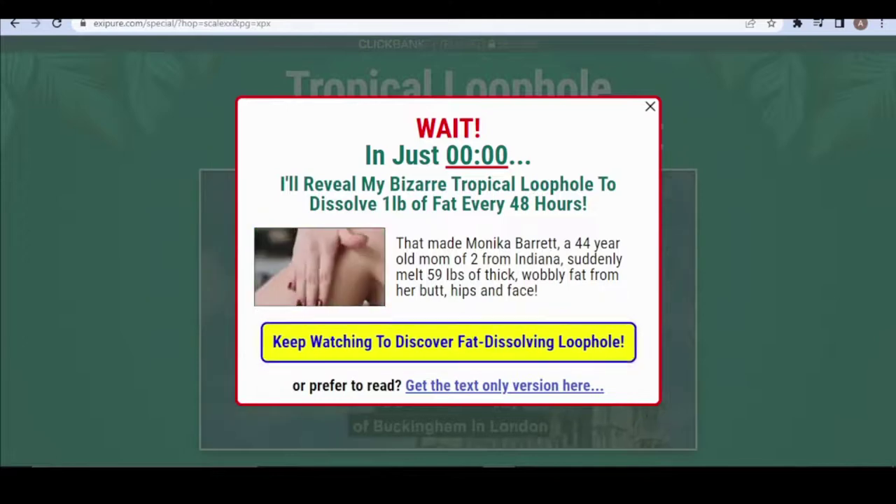
key("alt+Left")
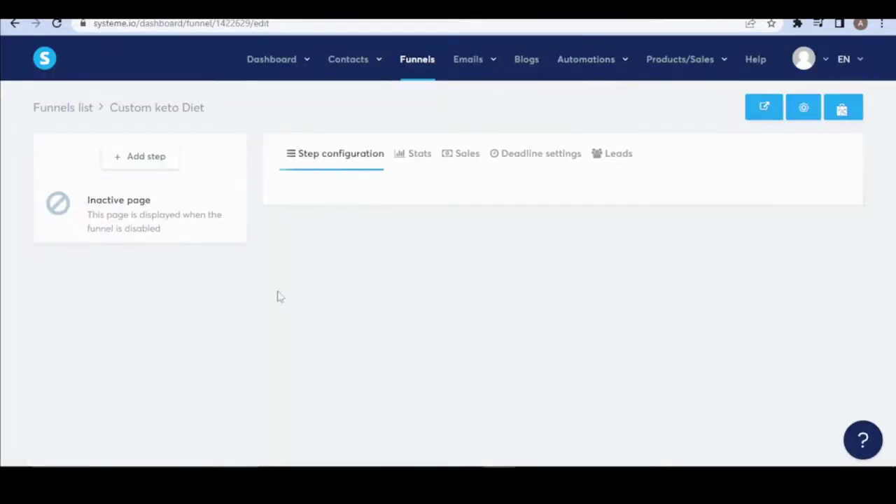
left_click(150, 158)
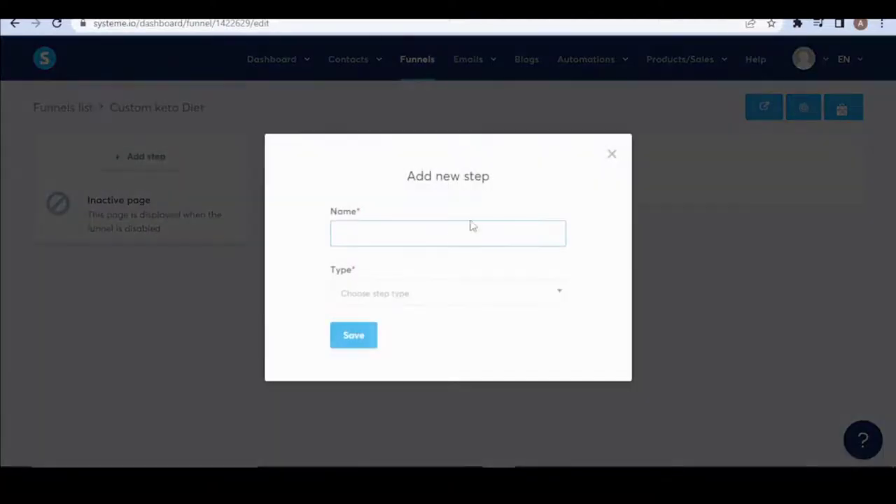
left_click(444, 239)
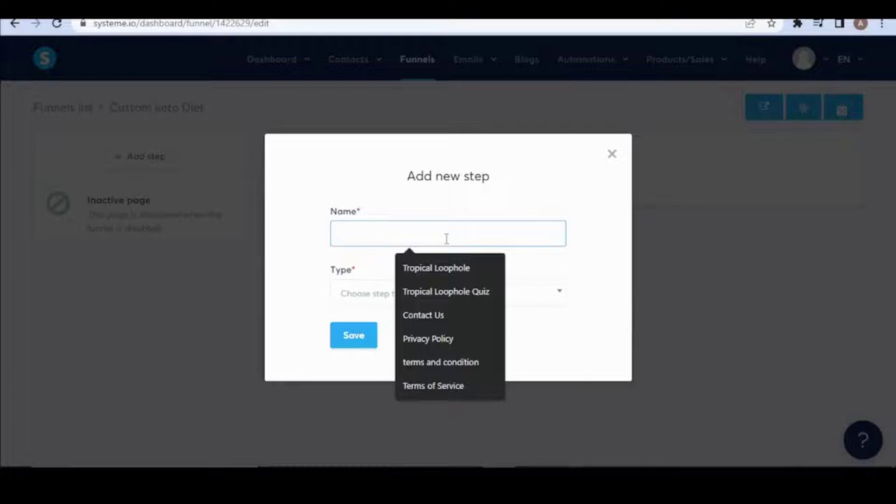
type("Custom Keto Diet")
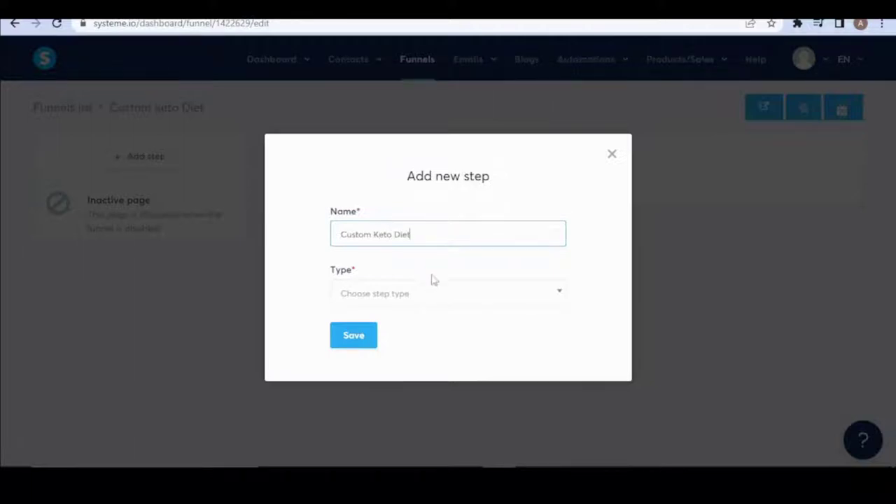
left_click(393, 300)
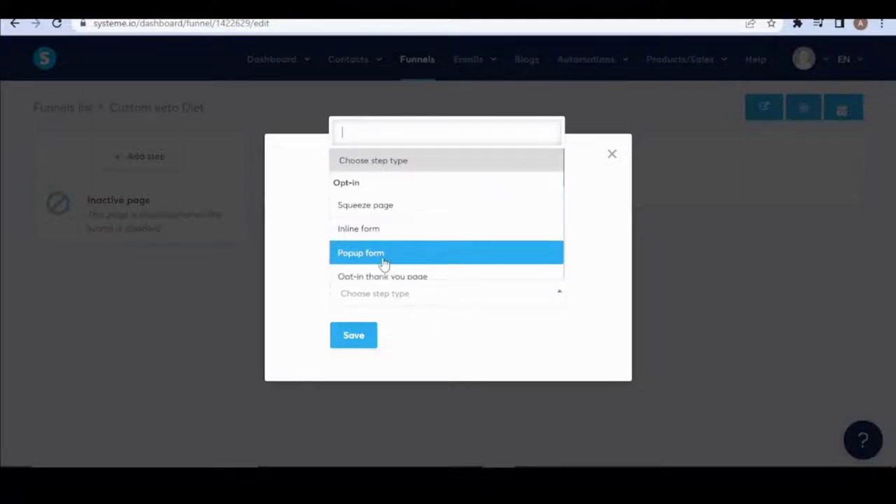
scroll(384, 263, "down", 3)
scroll(376, 240, "up", 3)
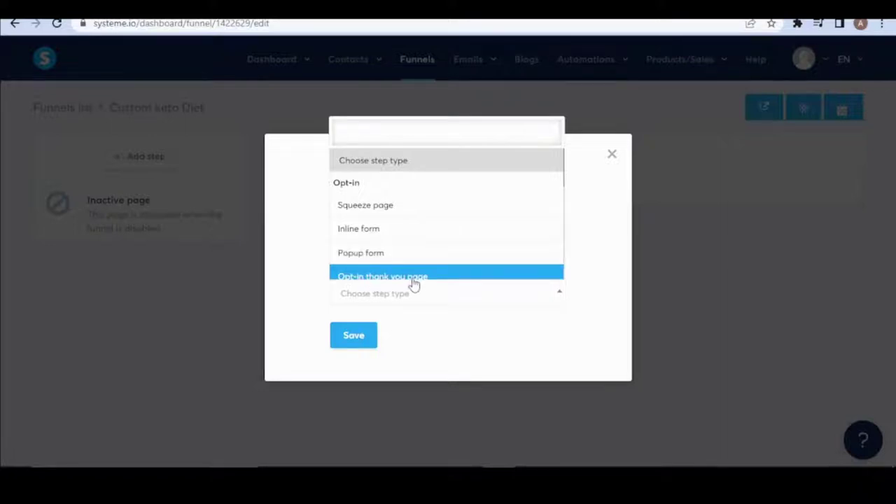
left_click(414, 279)
left_click(335, 336)
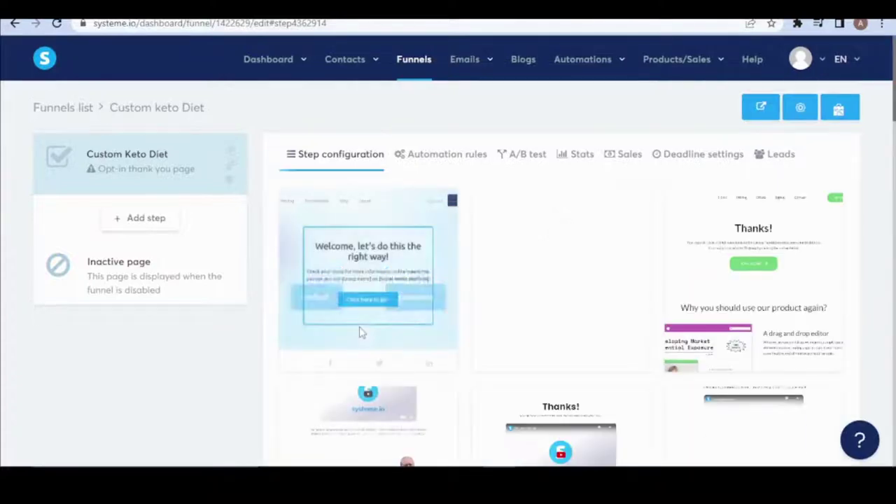
Choose the blue "Thank you for subscribing!" thumbs-up template for the Custom Keto Diet step and open it in the page editor
mouse_move(430, 334)
scroll(694, 380, "down", 3)
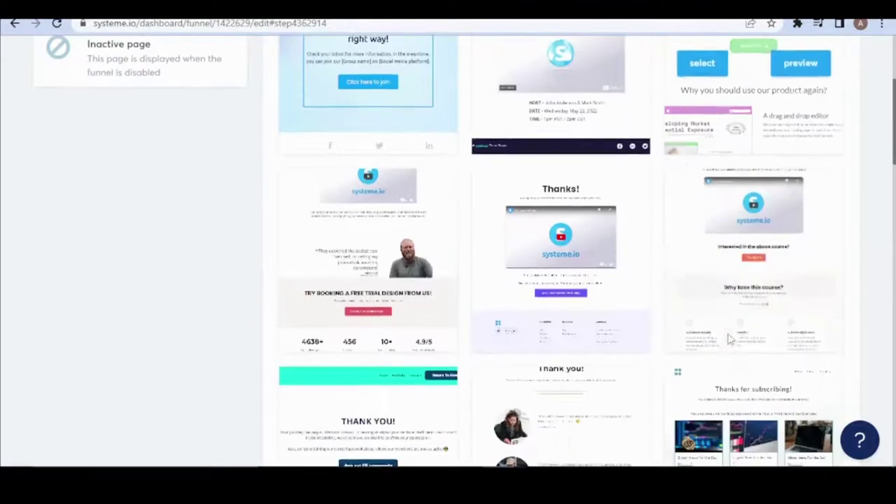
scroll(743, 283, "down", 3)
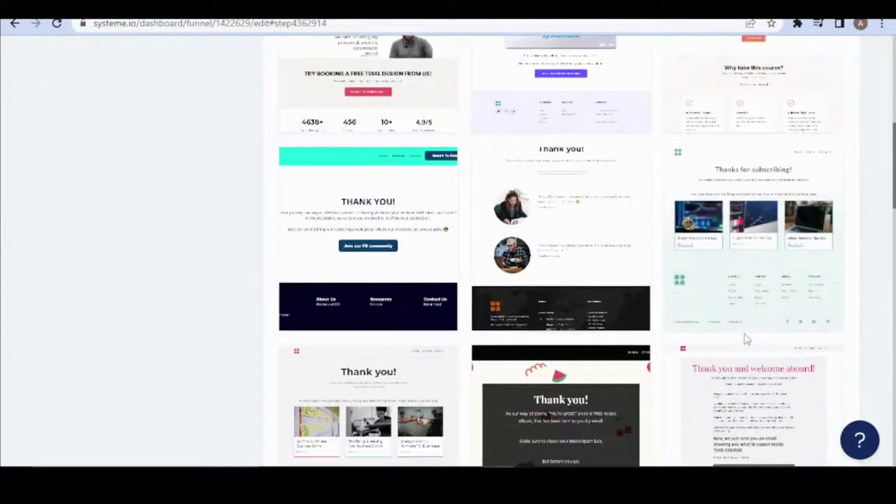
scroll(744, 283, "down", 3)
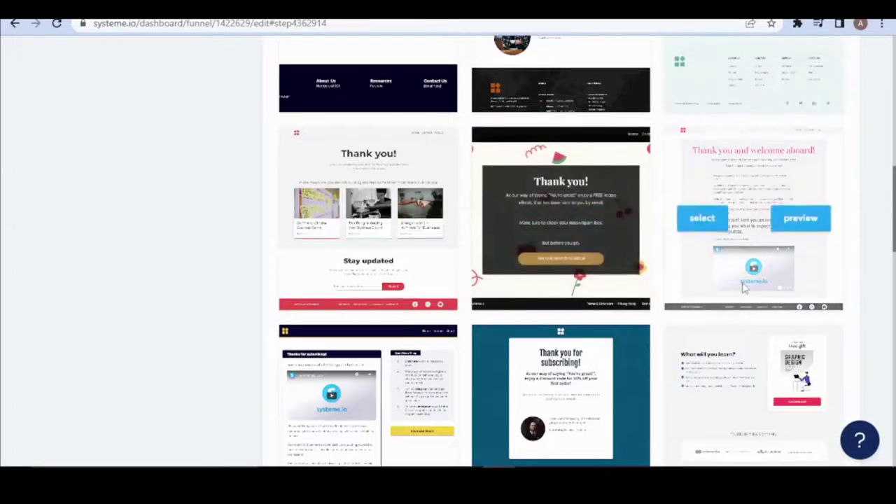
scroll(739, 289, "down", 3)
scroll(533, 256, "down", 3)
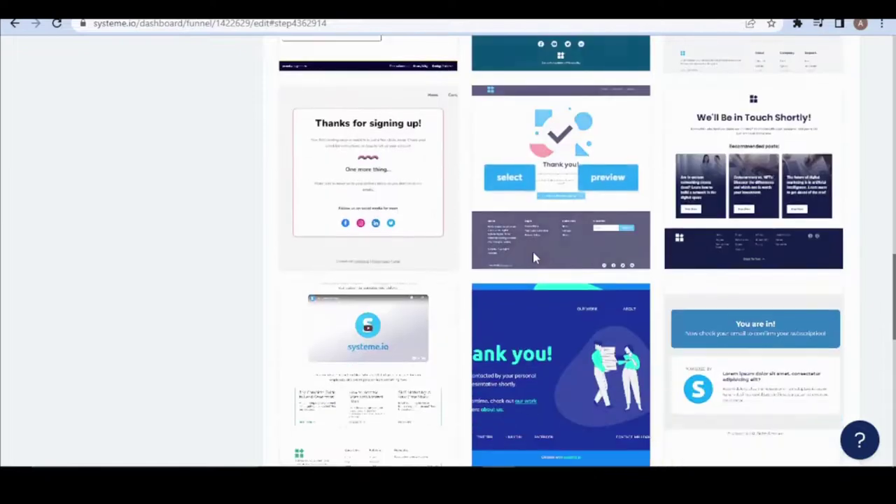
scroll(494, 291, "down", 3)
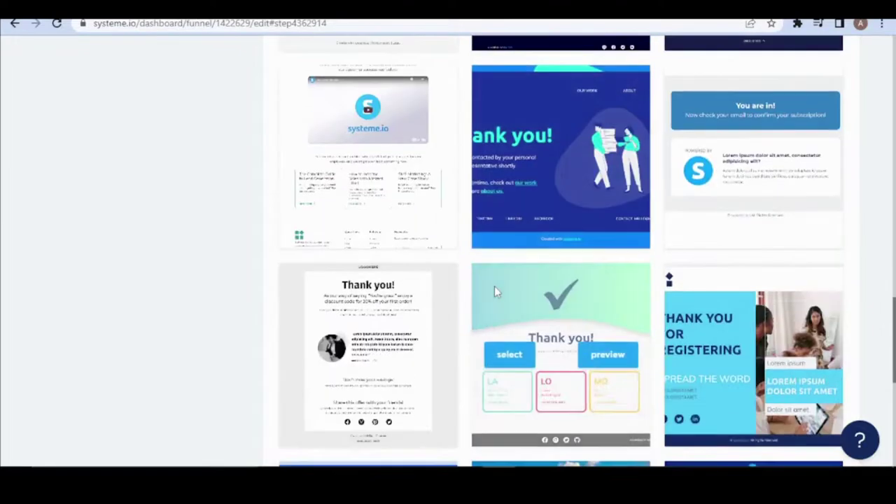
scroll(495, 291, "down", 6)
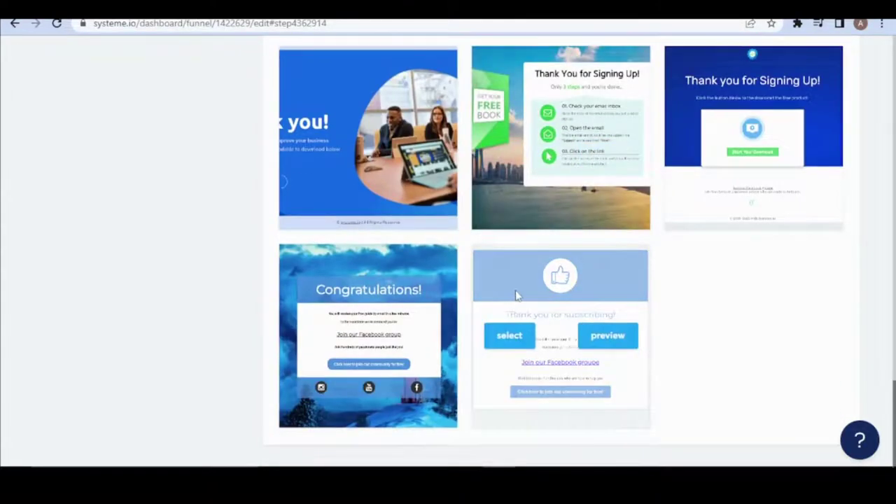
mouse_move(544, 123)
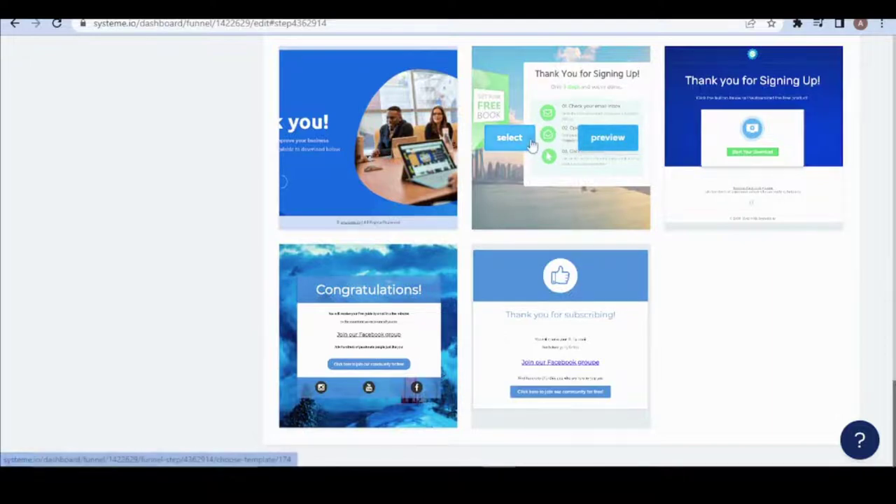
mouse_move(590, 271)
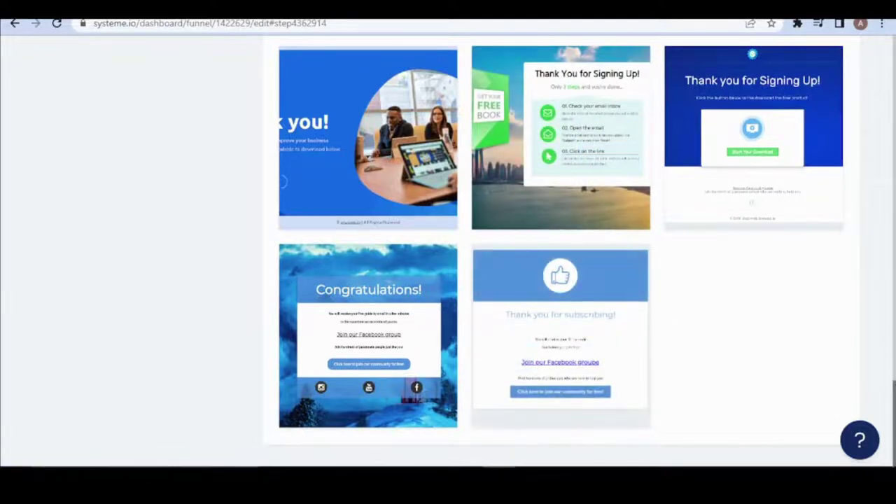
scroll(808, 463, "up", 20)
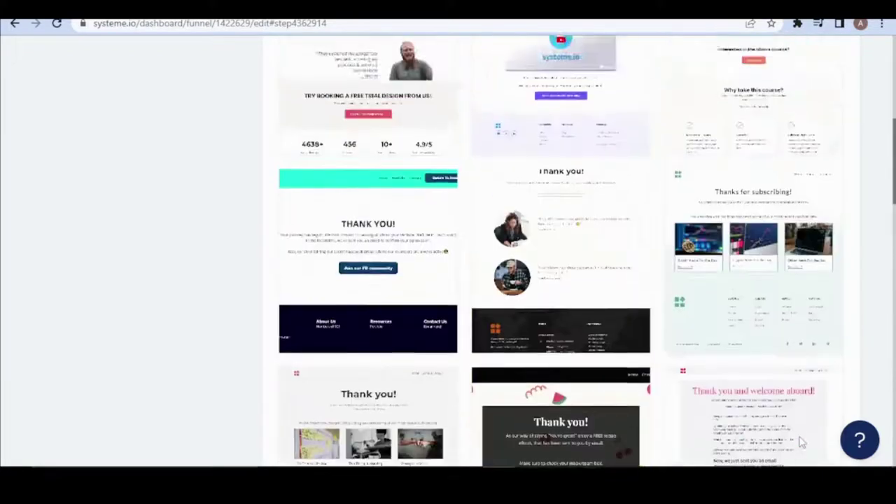
scroll(791, 350, "down", 20)
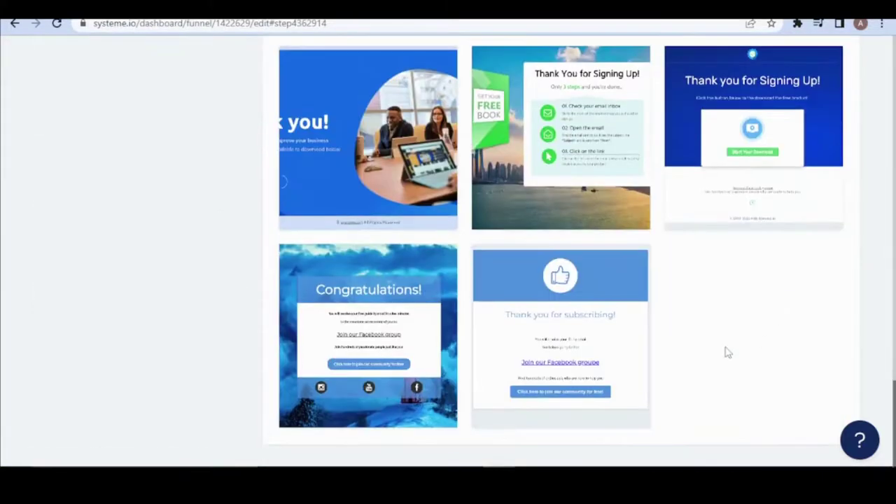
mouse_move(575, 321)
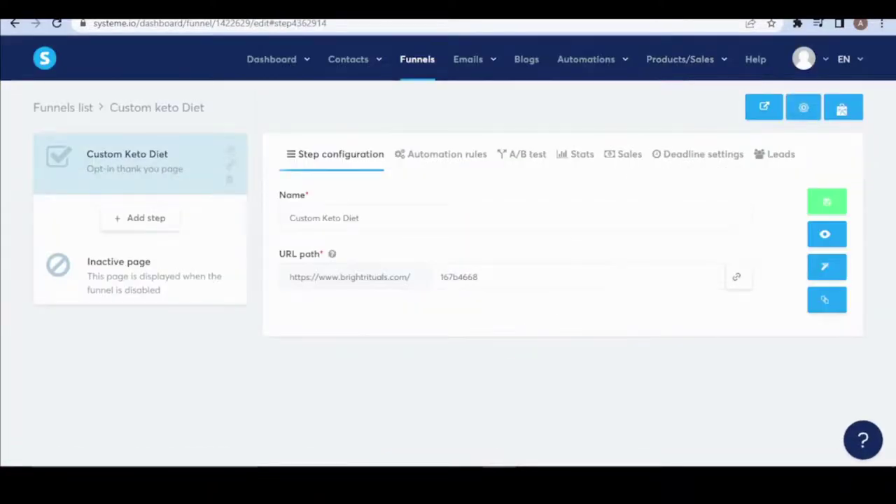
left_click(827, 267)
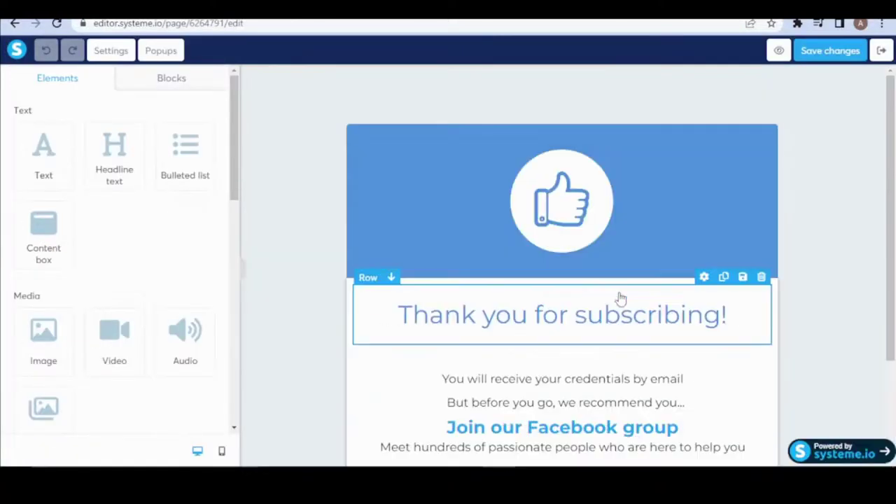
Delete the blue header row with the thumbs-up image from the thank you page
scroll(650, 316, "down", 2)
scroll(610, 354, "up", 2)
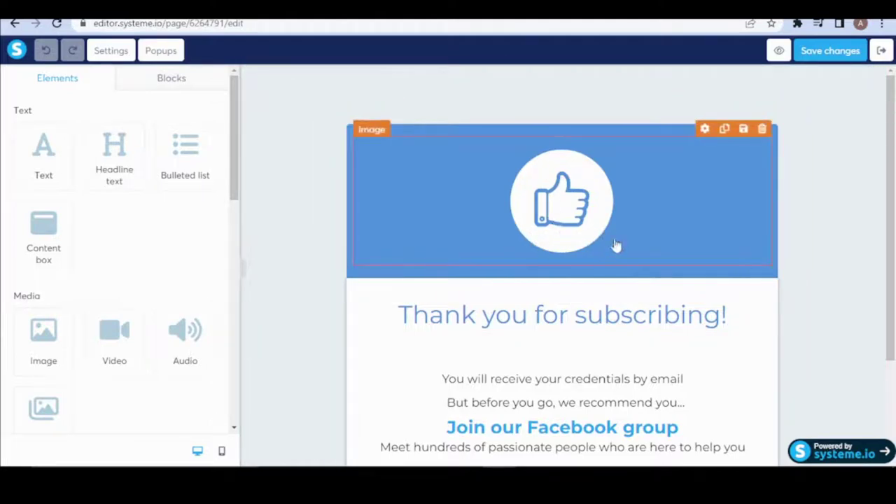
left_click(769, 116)
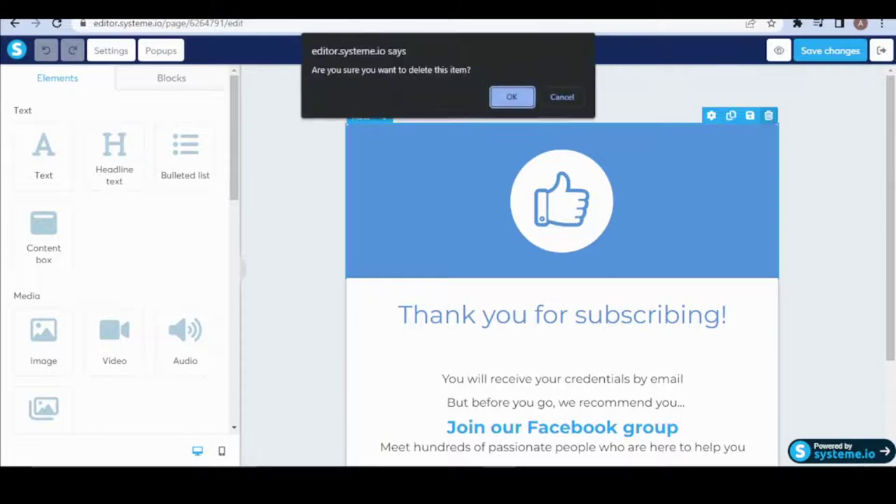
left_click(516, 96)
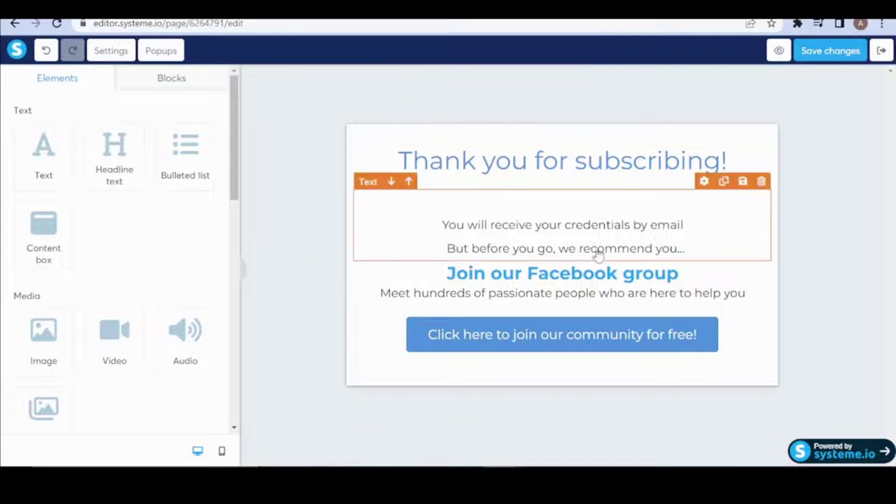
Add an Image element directly below the "Thank you for subscribing!" heading
scroll(138, 273, "down", 3)
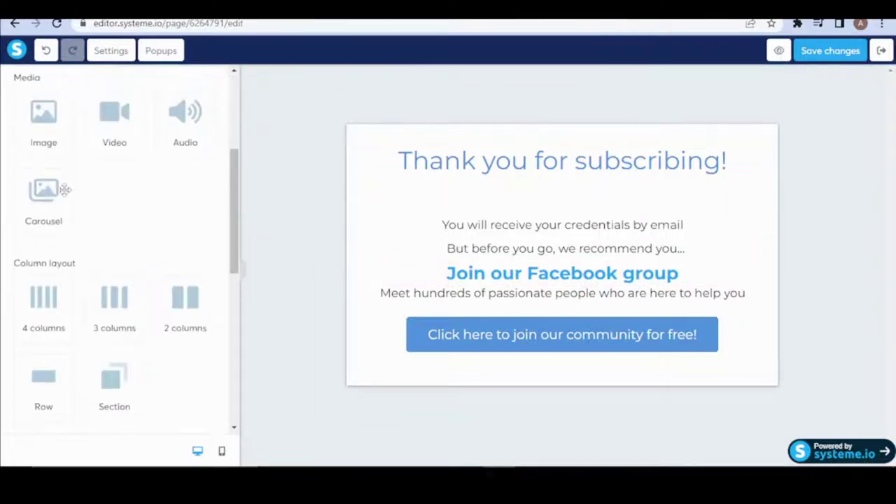
left_click_drag(38, 119, 643, 203)
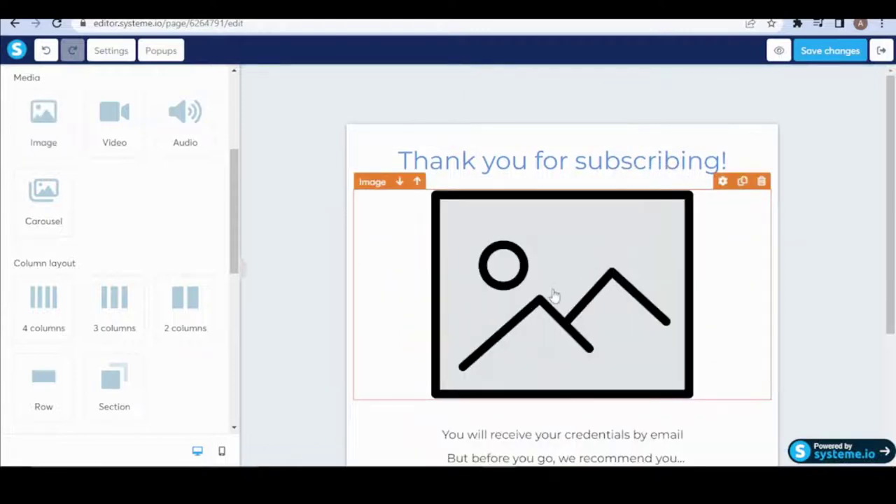
Delete the "You will receive your credentials by email" text block from below the image placeholder
left_click(547, 156)
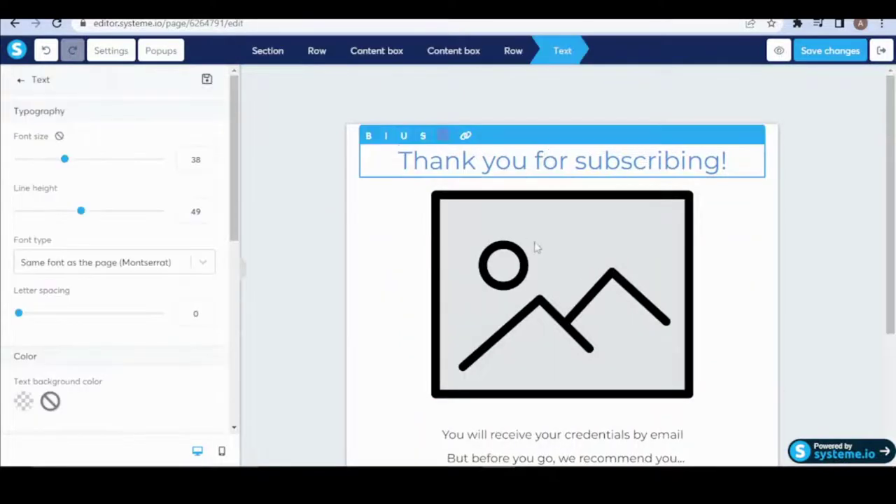
left_click(536, 275)
scroll(546, 235, "down", 3)
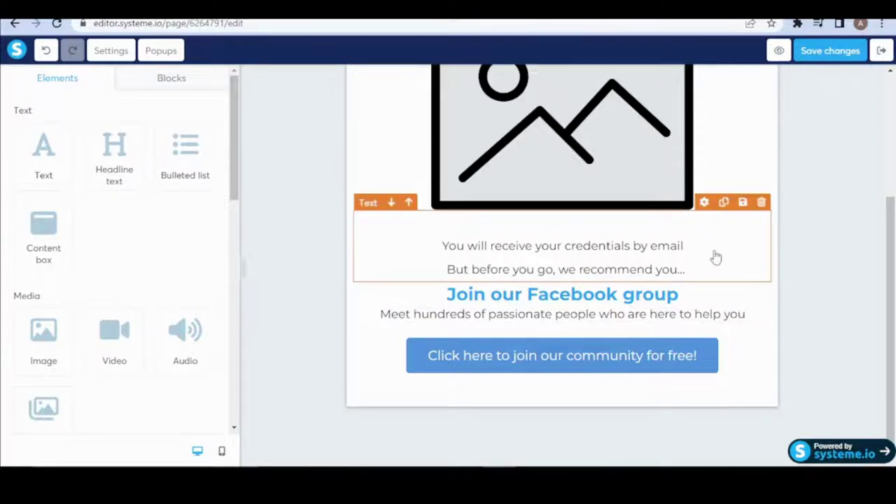
left_click(761, 205)
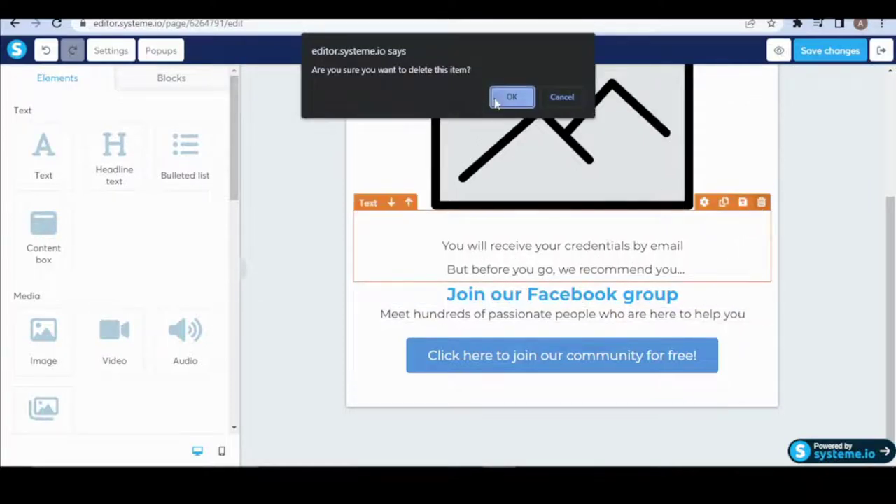
left_click(496, 102)
Delete the "Meet hundreds of passionate people who are here to help you" text from the page
left_click(619, 316)
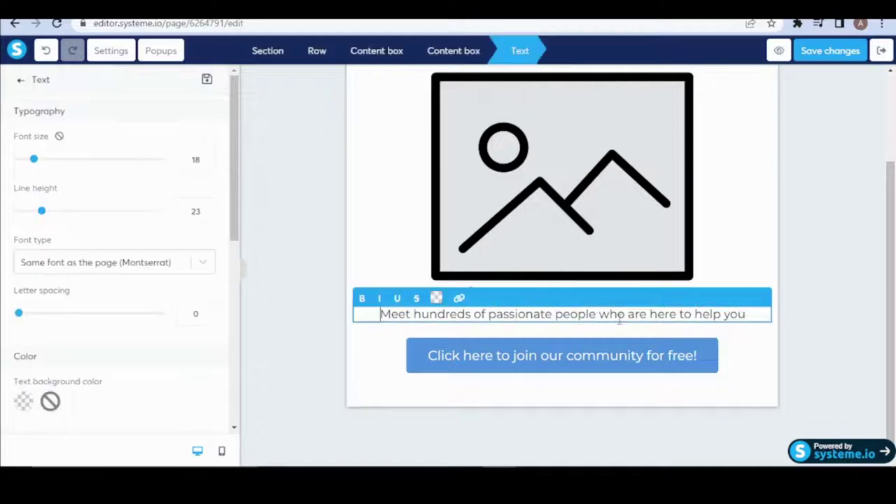
left_click(541, 378)
left_click(761, 298)
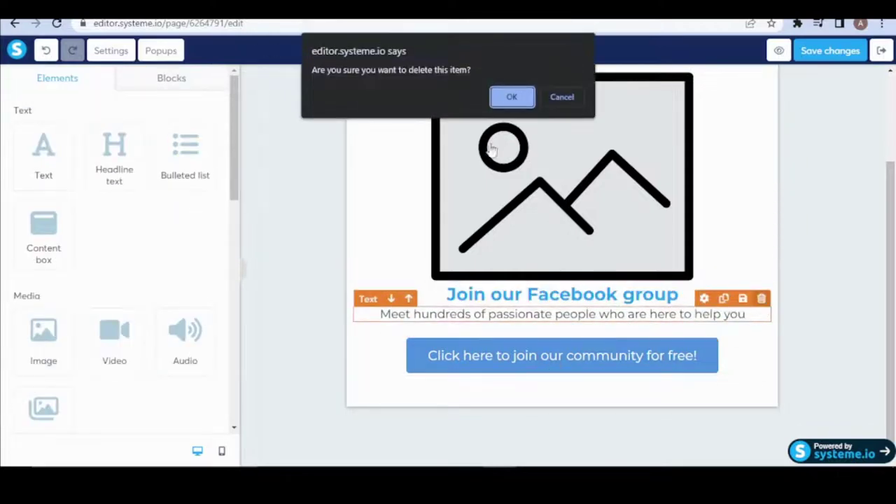
left_click(512, 96)
left_click(871, 174)
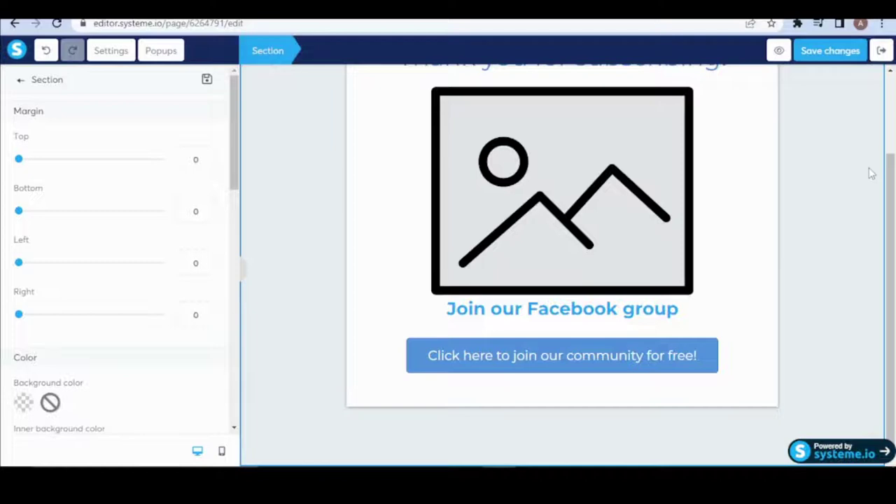
key("Escape")
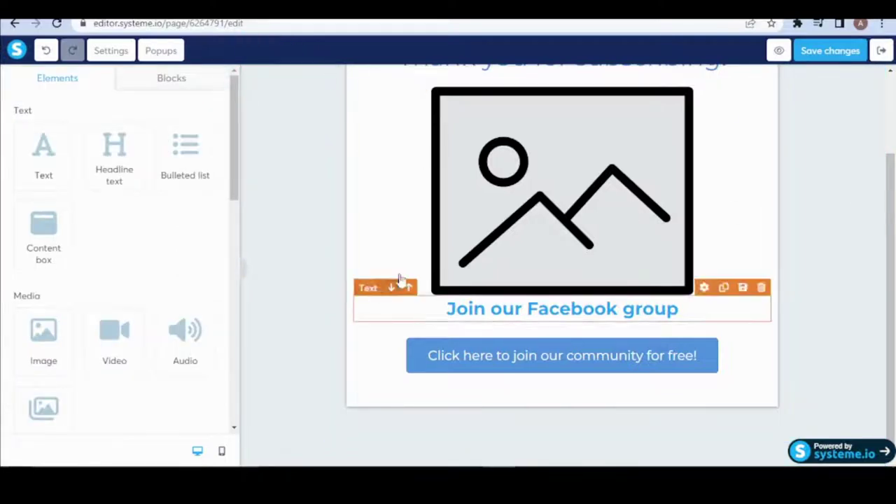
left_click_drag(894, 259, 894, 103)
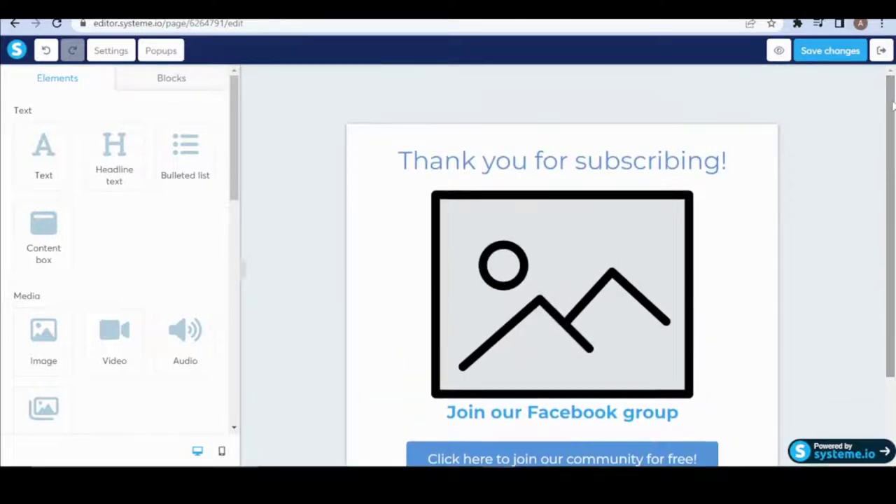
scroll(895, 155, "down", 1)
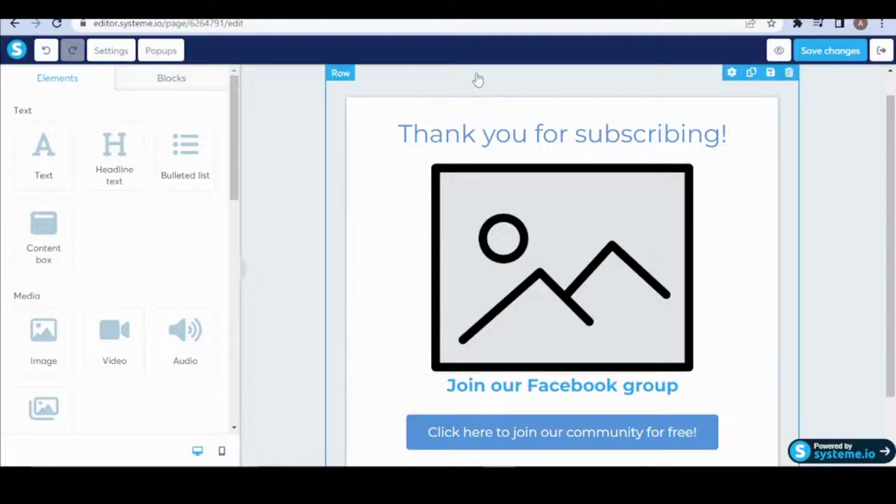
scroll(511, 297, "down", 1)
scroll(511, 297, "up", 1)
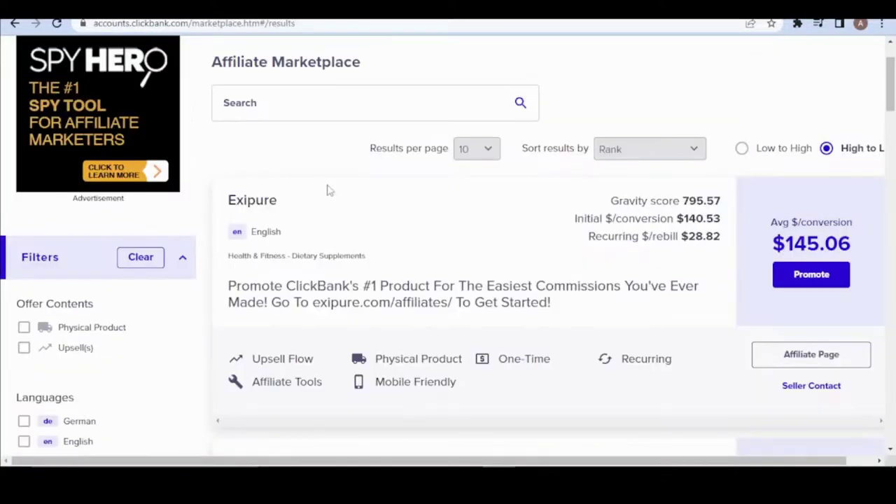
Switch to the "tropical loophole" results in the Meta Ad Library and save the Alakazam ad's image of a woman drinking green juice
scroll(357, 200, "up", 1)
scroll(426, 172, "down", 3)
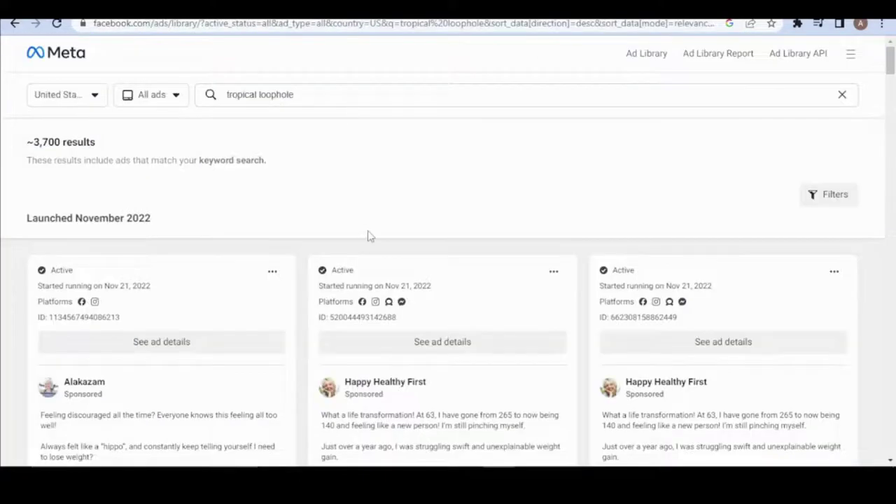
scroll(273, 216, "down", 10)
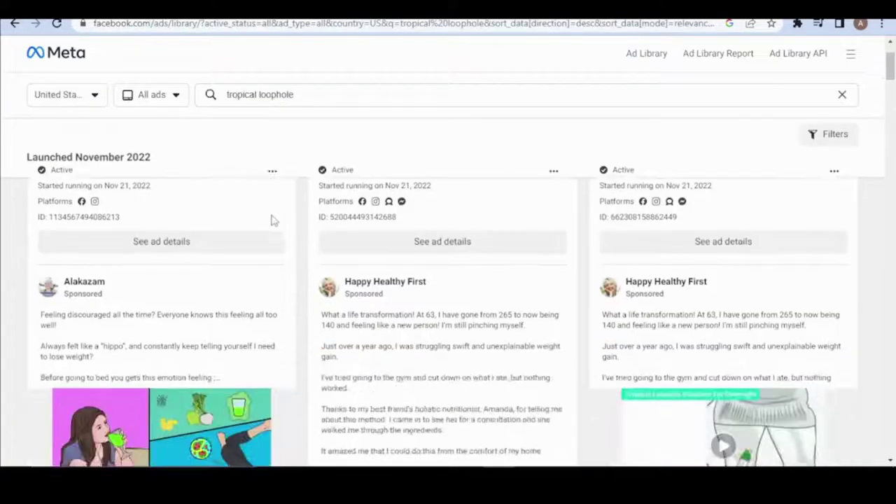
scroll(272, 220, "up", 5)
scroll(325, 252, "up", 3)
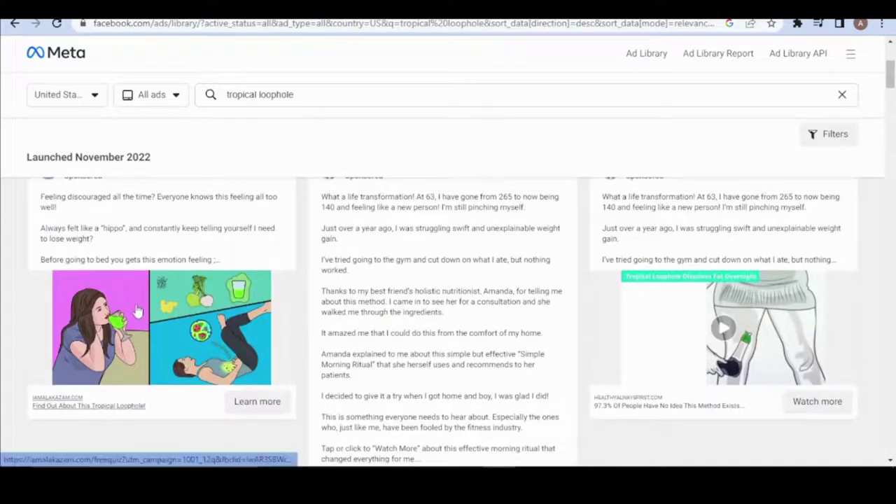
scroll(505, 198, "up", 3)
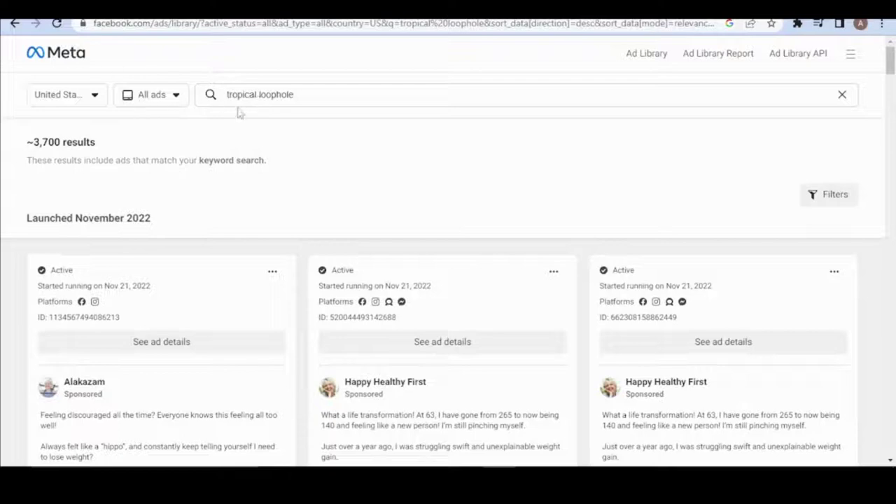
scroll(226, 195, "down", 6)
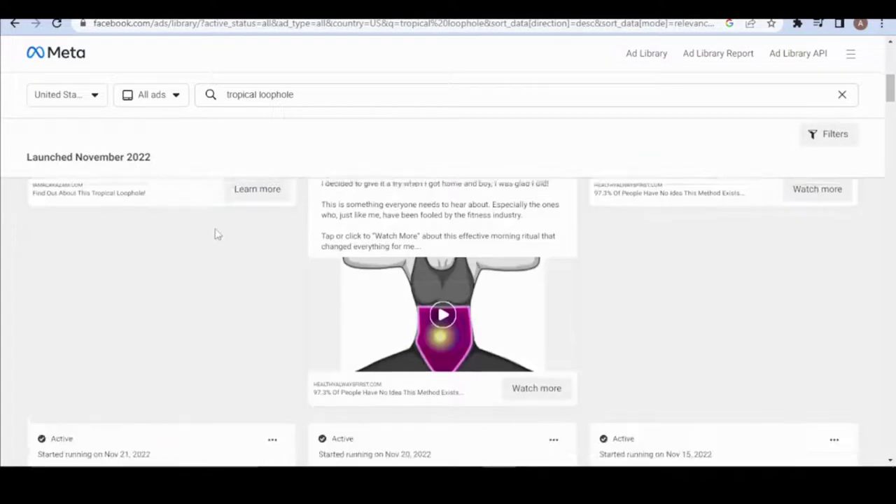
scroll(210, 236, "up", 3)
right_click(148, 319)
left_click(240, 227)
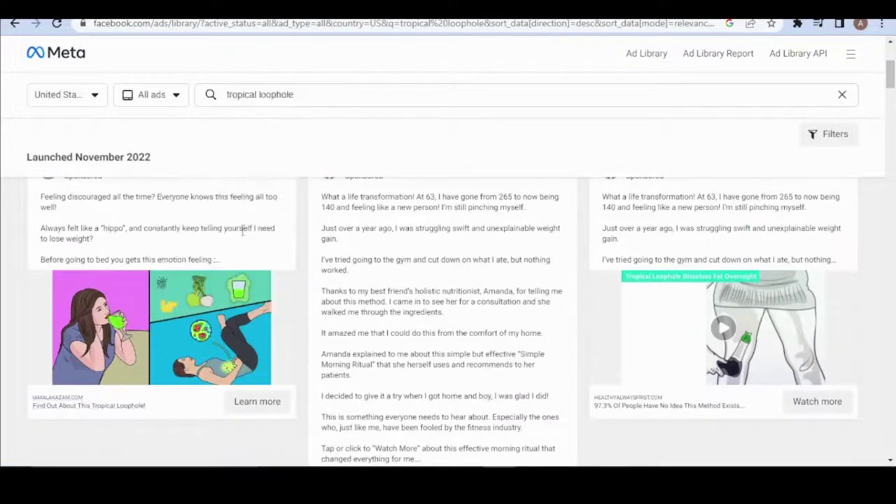
left_click(561, 402)
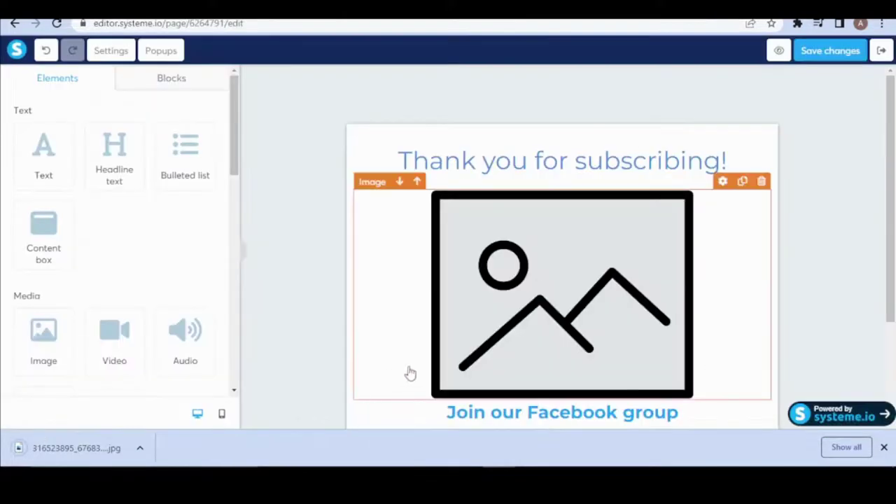
Back in the systeme.io page editor, upload the saved ad illustration and insert it into the image placeholder under the heading
left_click(552, 336)
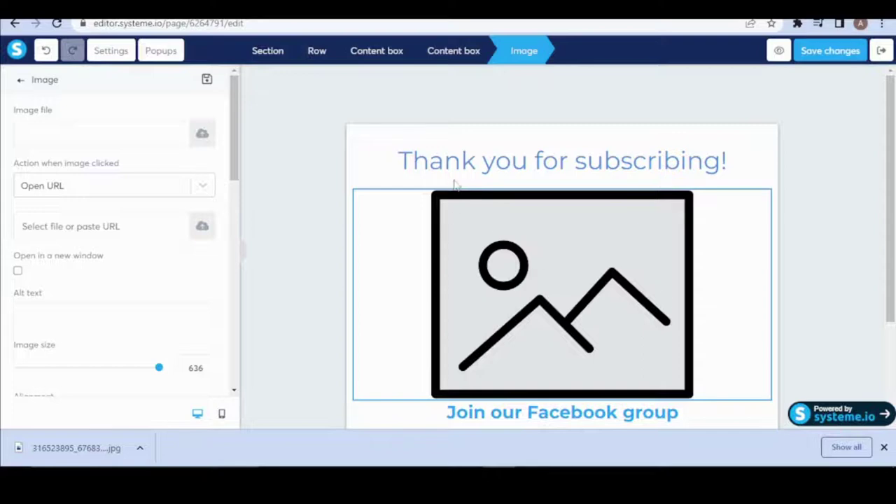
key("Escape")
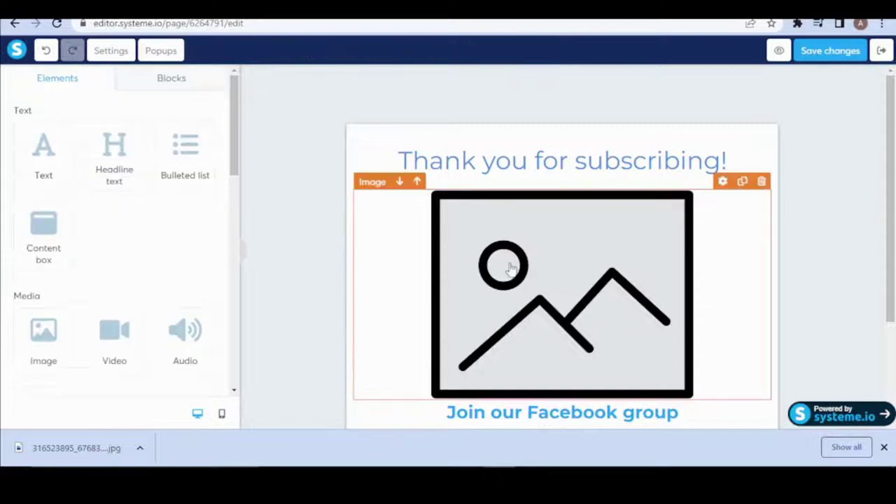
left_click(552, 245)
left_click(202, 134)
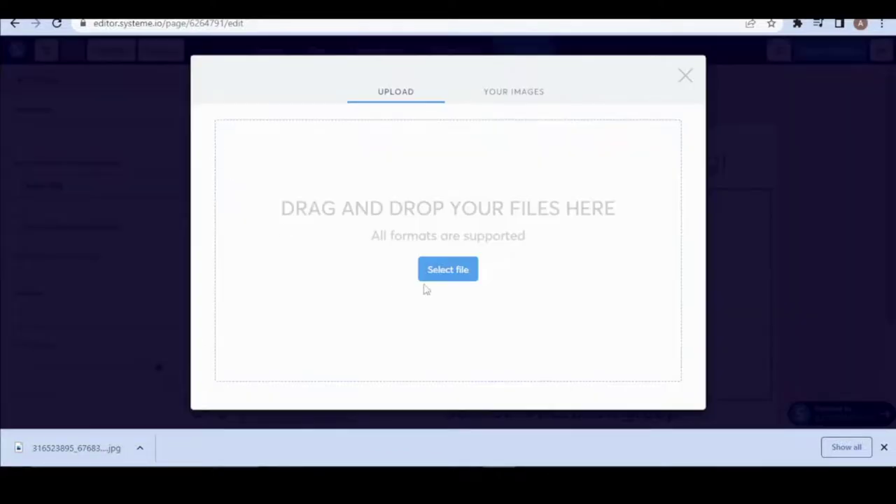
left_click(448, 270)
double_click(372, 217)
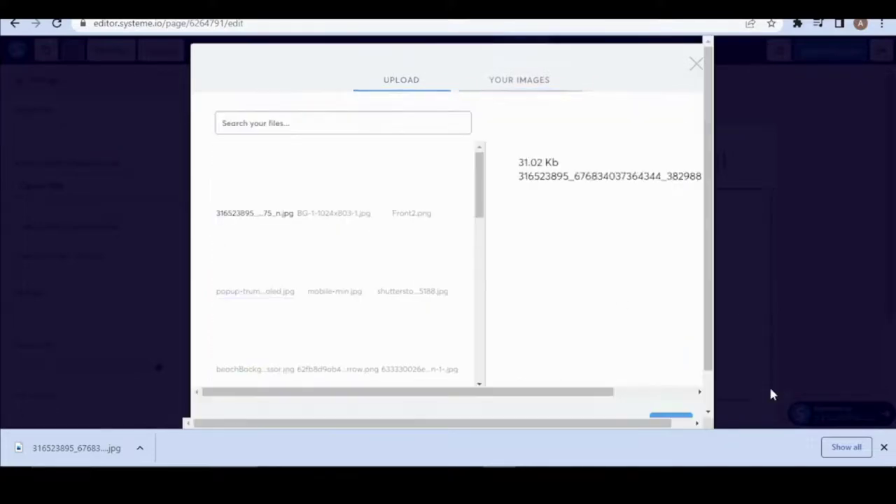
left_click(884, 447)
left_click(670, 425)
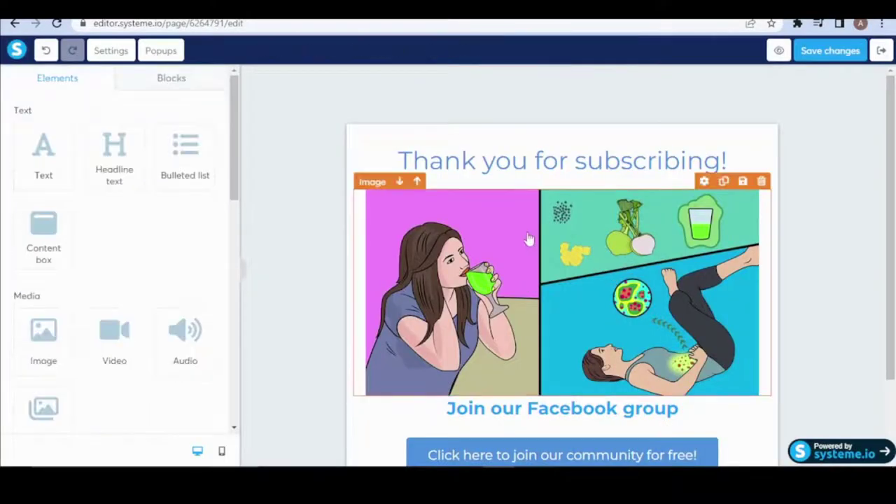
Replace the "Thank you for subscribing!" heading with 'Top Doctor: Discovers How This "Custom Keto Diet" Melts LBS in Weeks...'
scroll(558, 198, "down", 2)
scroll(504, 175, "up", 2)
left_click(485, 160)
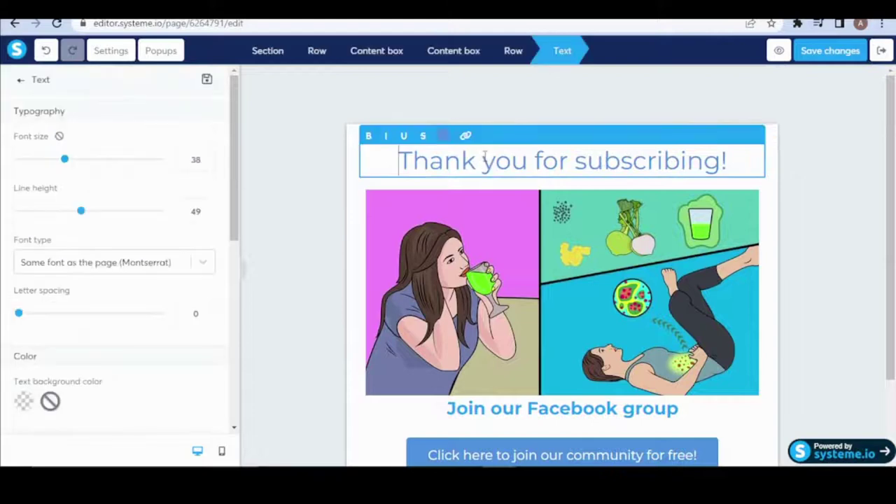
triple_click(485, 157)
type("T")
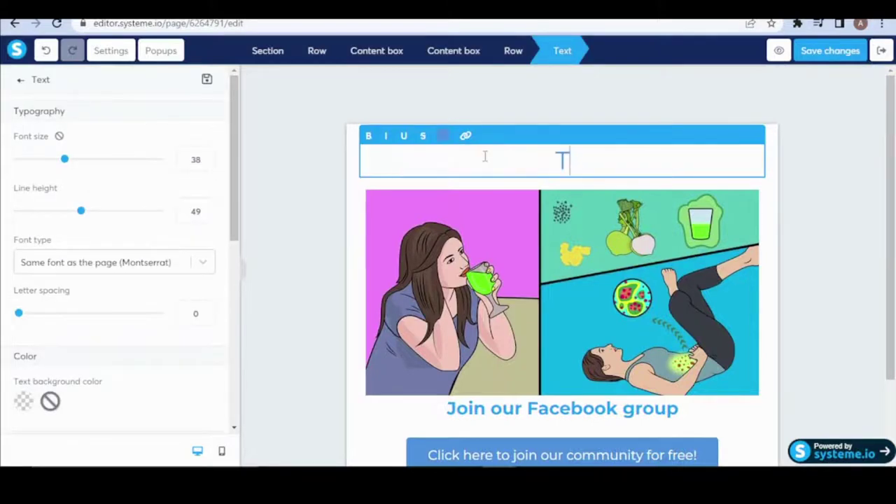
type("op Dco")
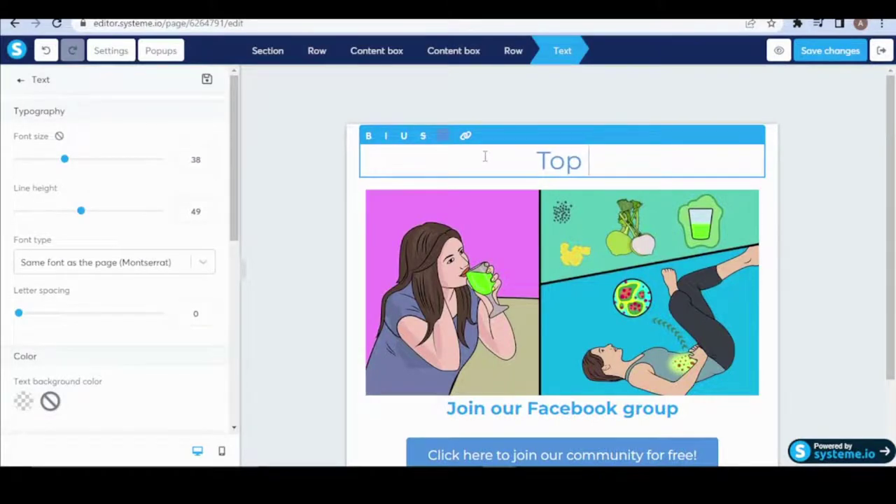
key("BackSpace")
key("BackSpace")
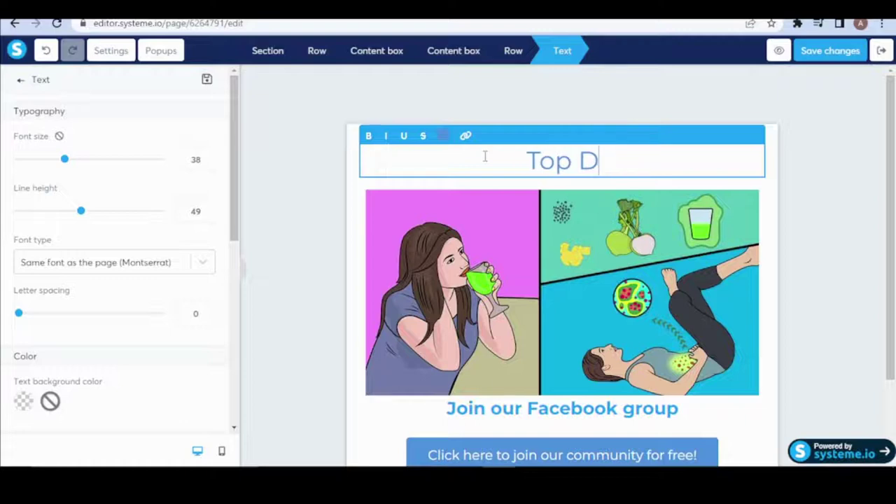
type("octore")
key("BackSpace")
key("BackSpace")
type("r:")
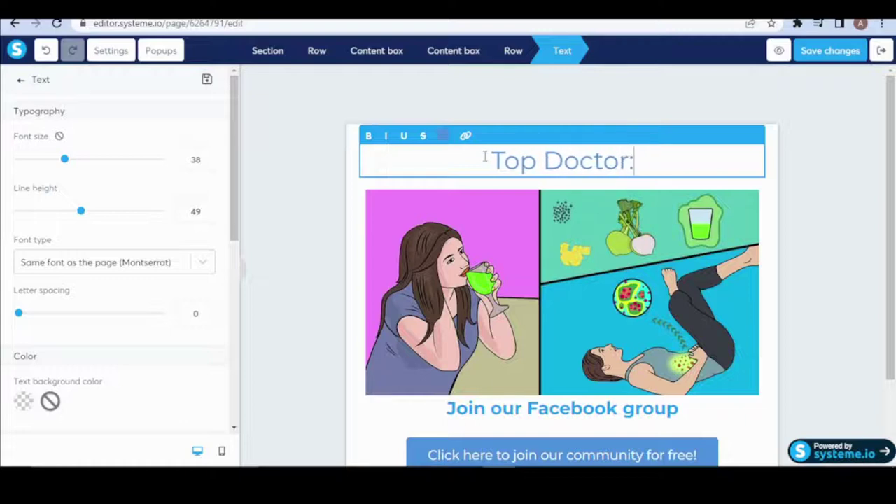
type(" Disco")
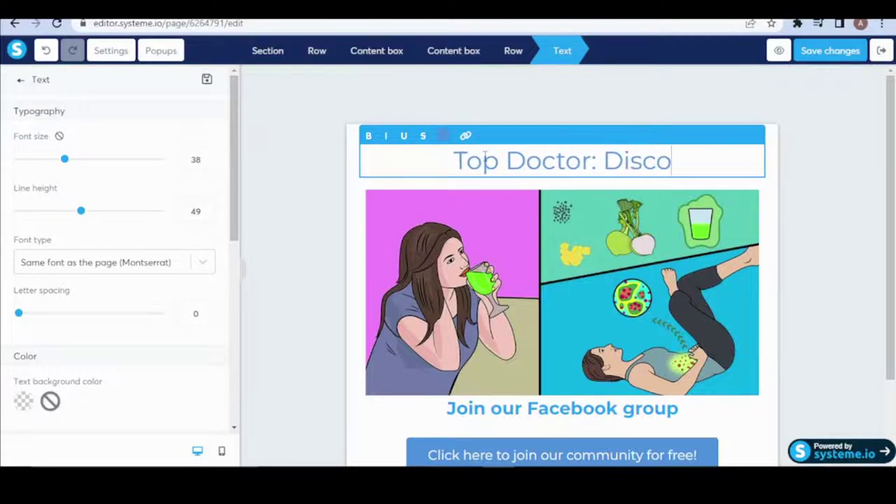
type("vers H")
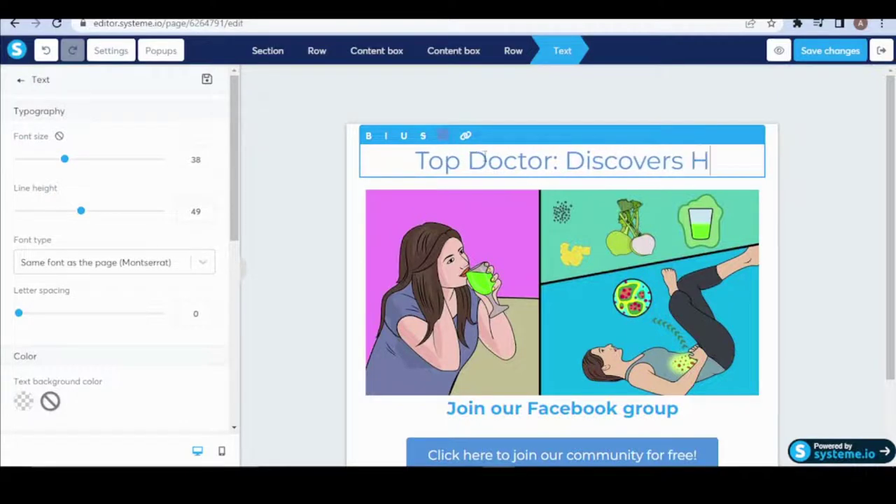
type("ow This ")
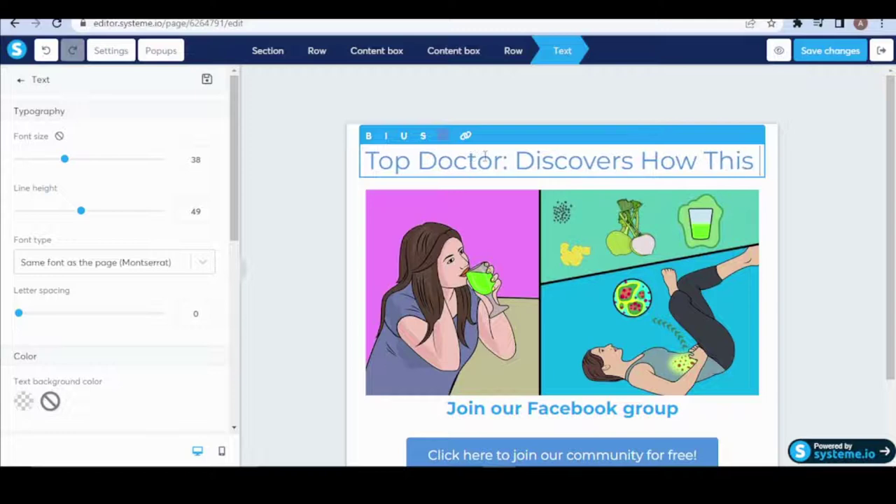
type("\"Cu")
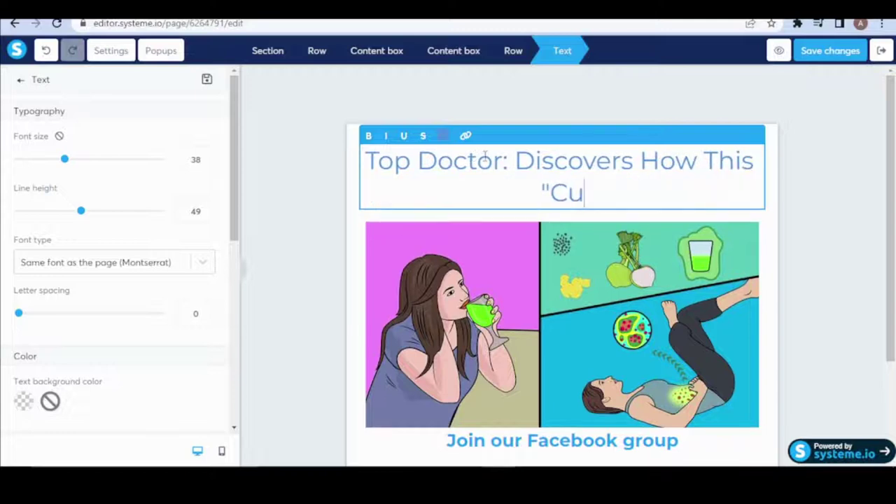
type("stom K")
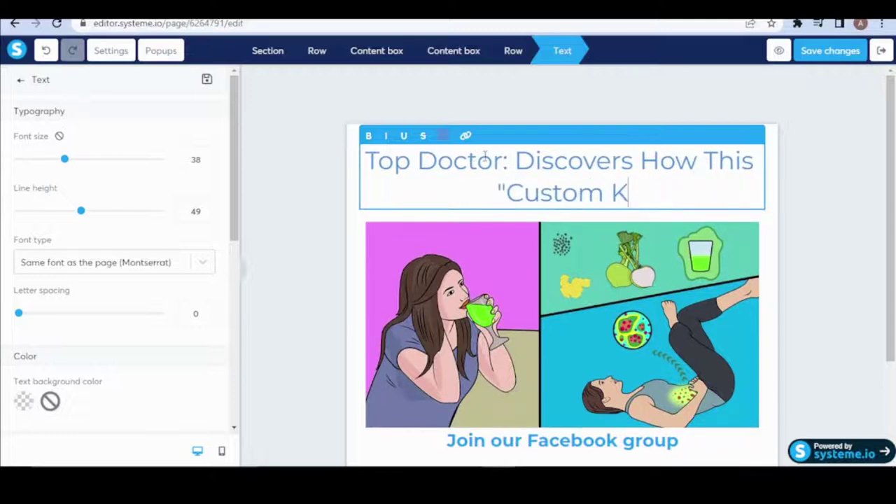
type("eto Diet")
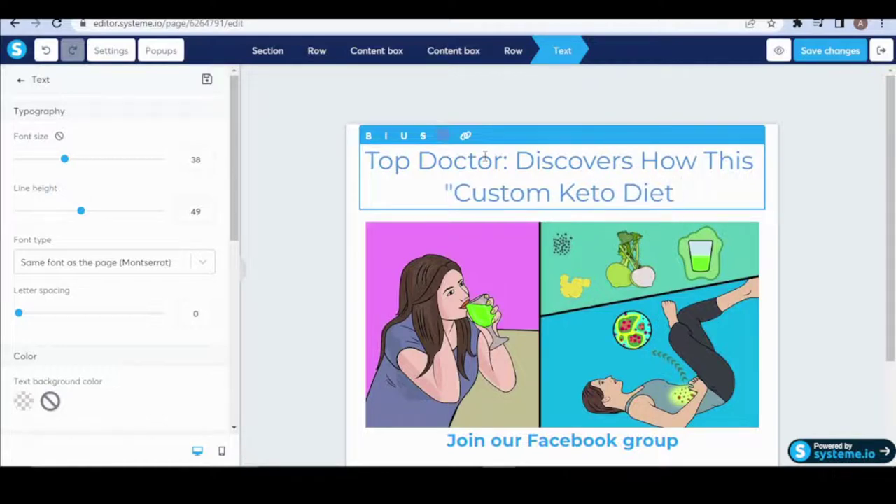
key("BackSpace")
type("\" ")
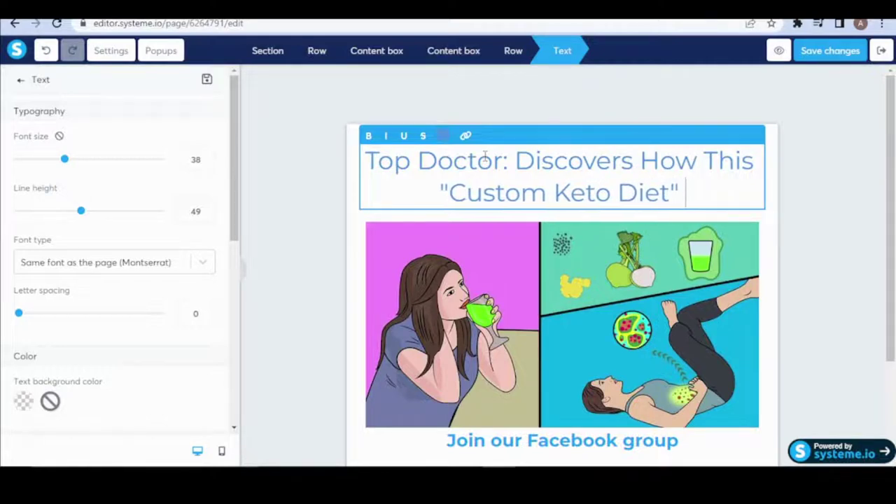
type("Melts ")
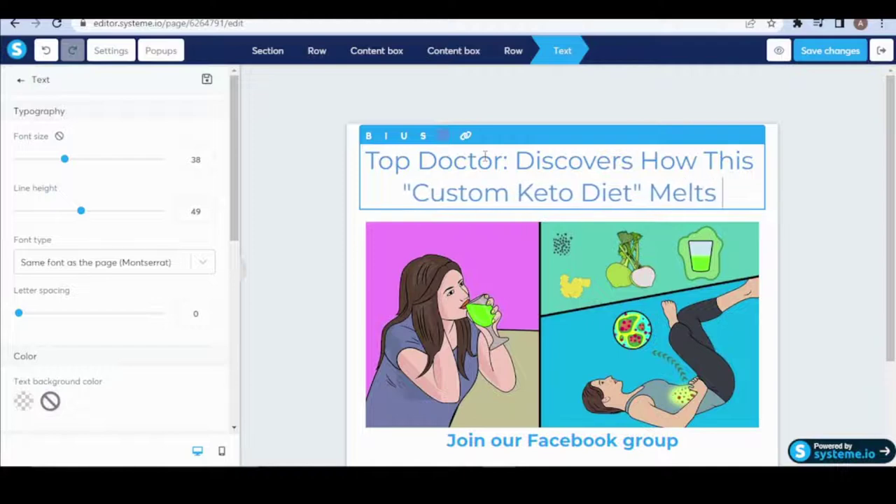
type("LBS ")
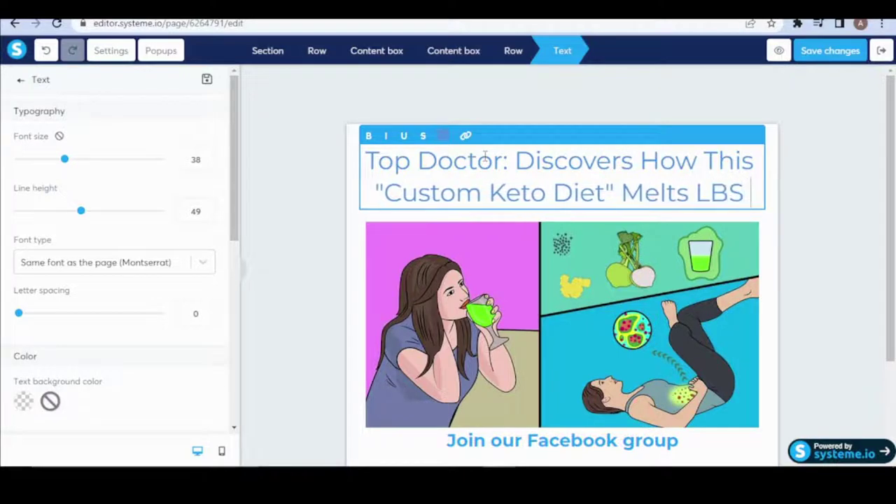
type("in Week")
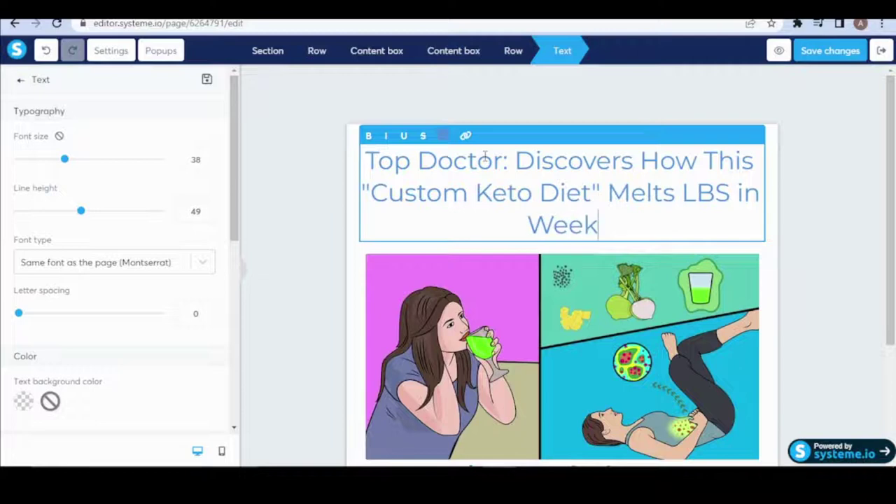
type("s...")
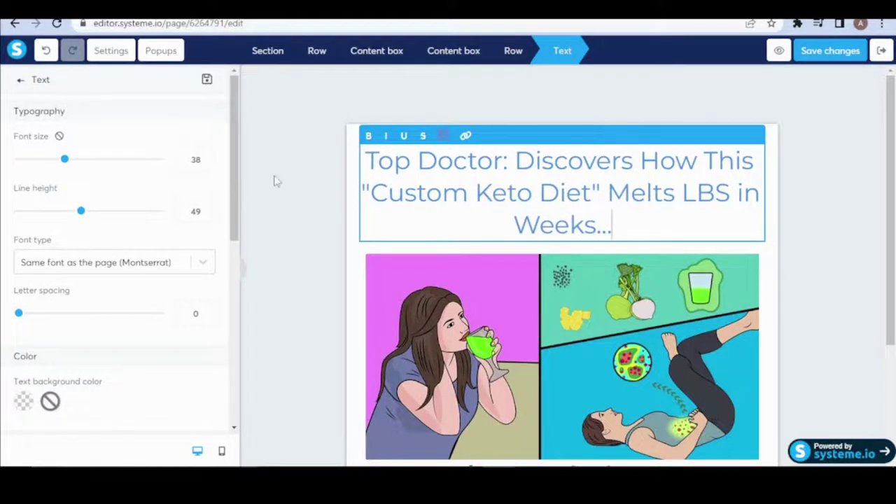
Change the text color of the entire headline above the image to black
left_click(301, 183)
left_click(429, 175)
left_click_drag(366, 166, 629, 229)
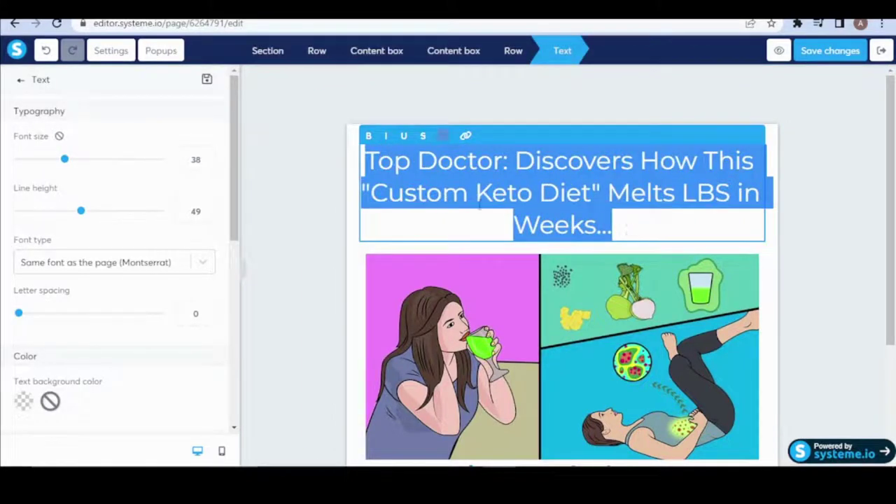
left_click(437, 137)
left_click(445, 136)
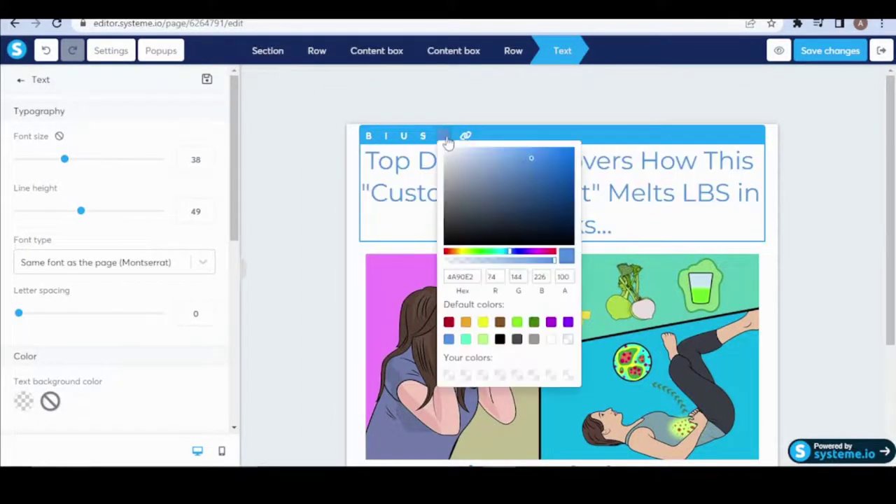
left_click(500, 339)
left_click(630, 224)
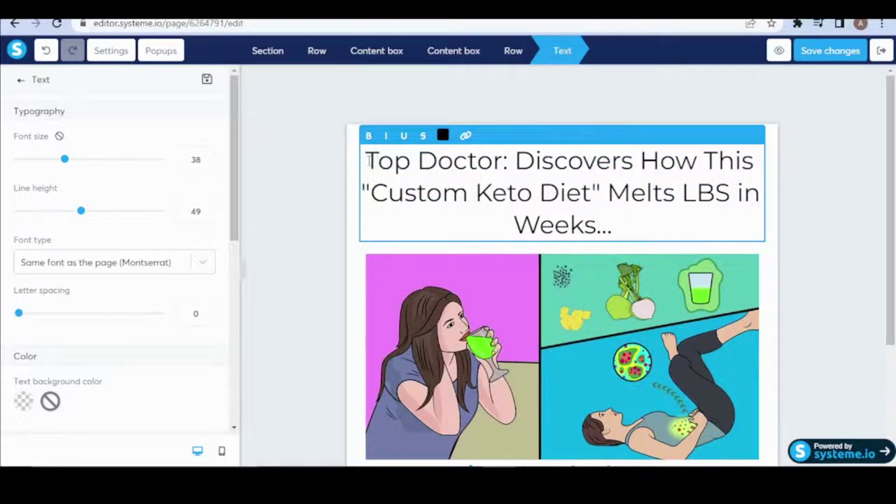
Make the whole three-line headline above the image bold
left_click_drag(368, 161, 629, 238)
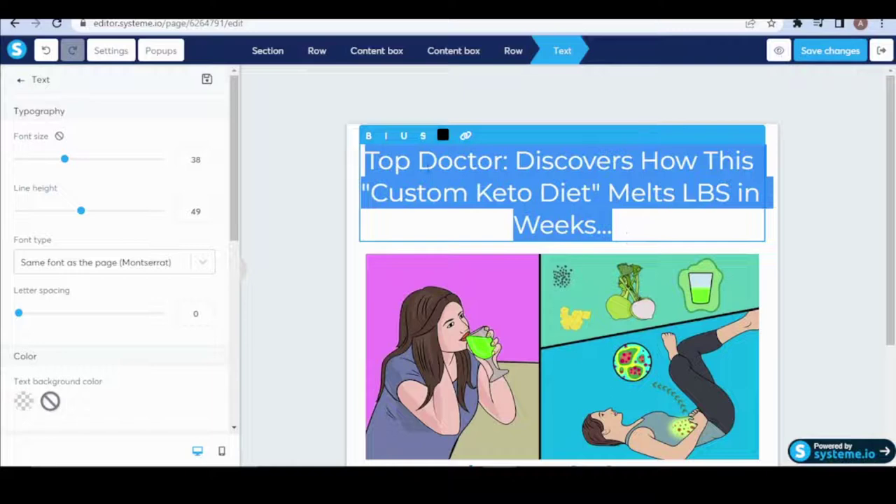
left_click(368, 137)
left_click(445, 185)
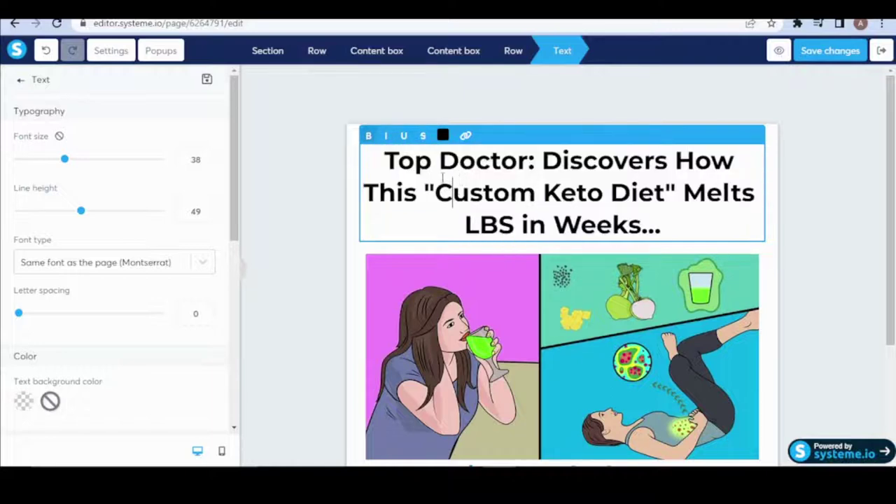
Color the words "Custom Keto Diet" in the headline dark red and finish editing the text
left_click_drag(435, 193, 666, 196)
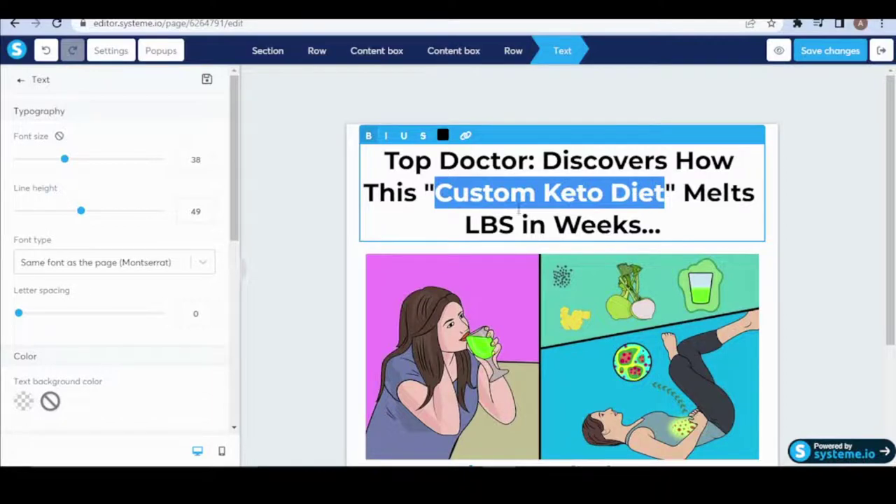
left_click(443, 135)
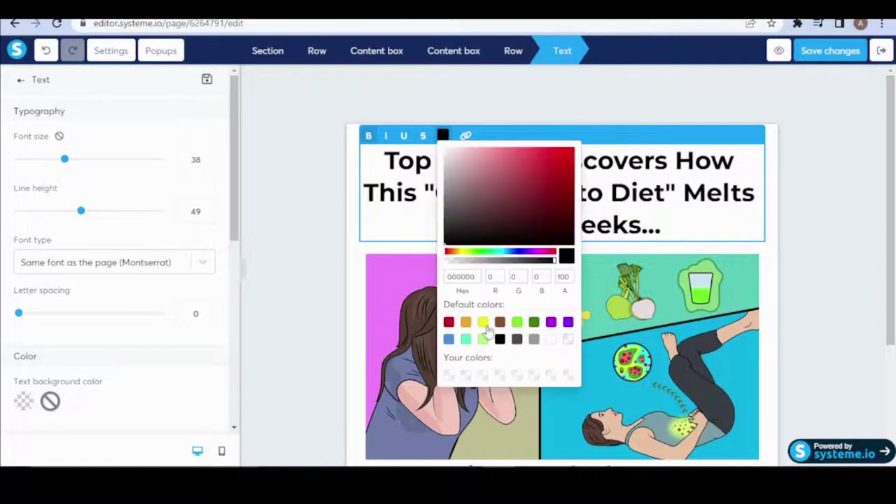
left_click(448, 322)
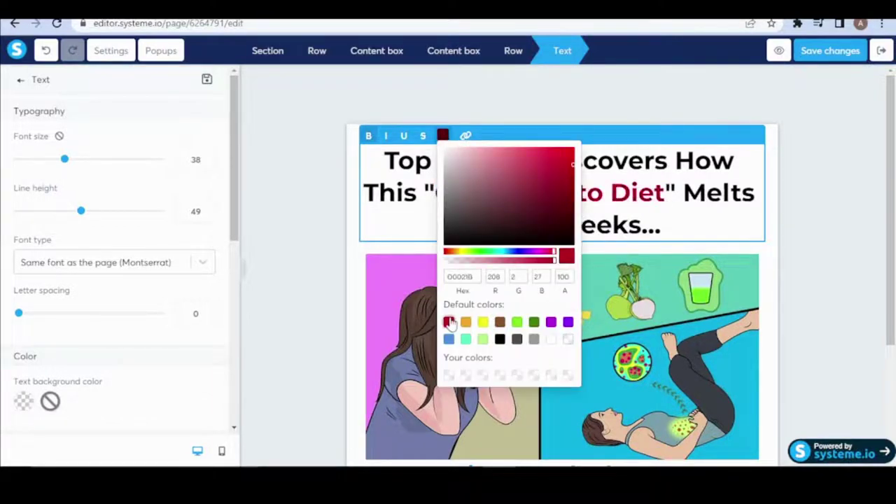
left_click(394, 208)
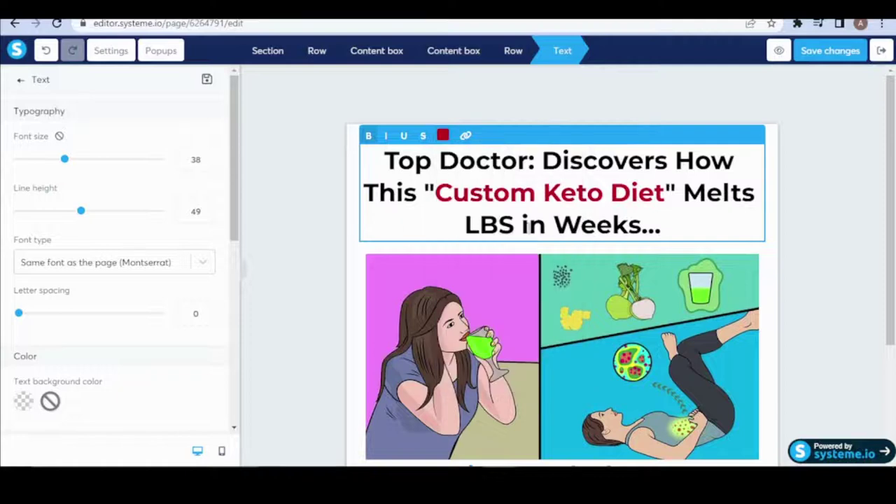
left_click(860, 195)
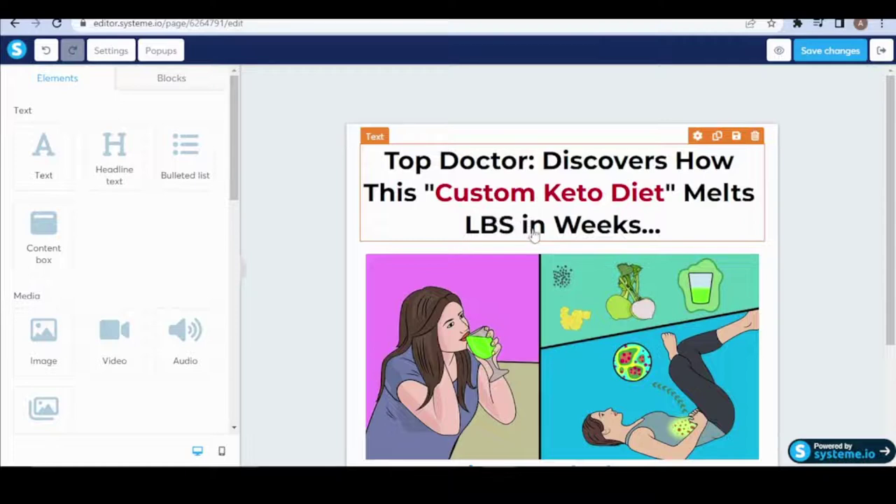
Switch to the Notepad notes and copy the full ClickBank affiliate link from the first line
scroll(894, 210, "down", 1)
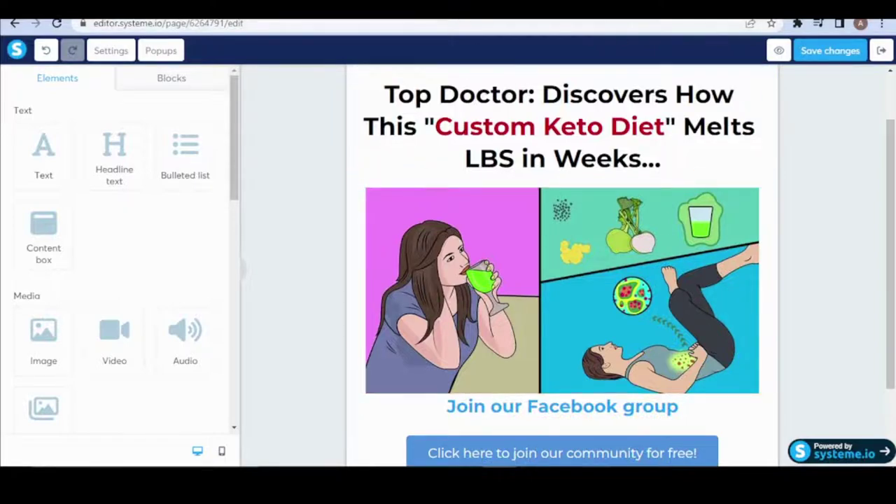
key("alt+Tab")
left_click(372, 46)
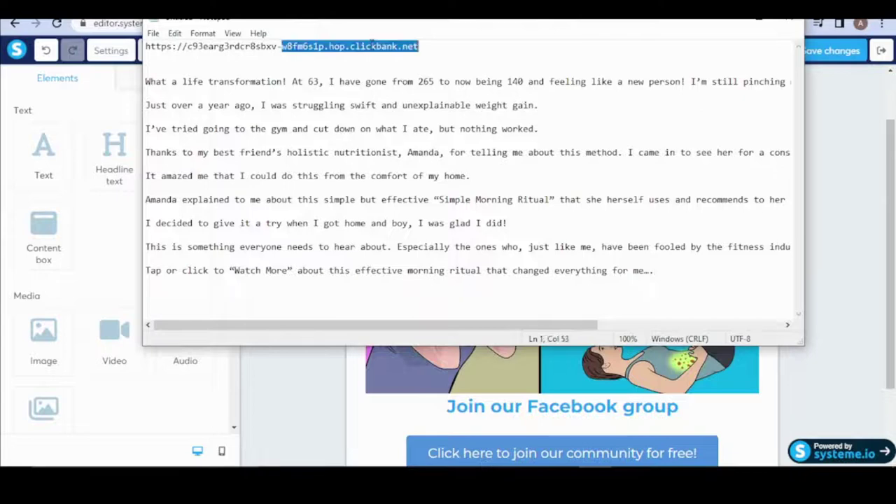
double_click(371, 47)
left_click_drag(445, 49, 130, 44)
key("ctrl+c")
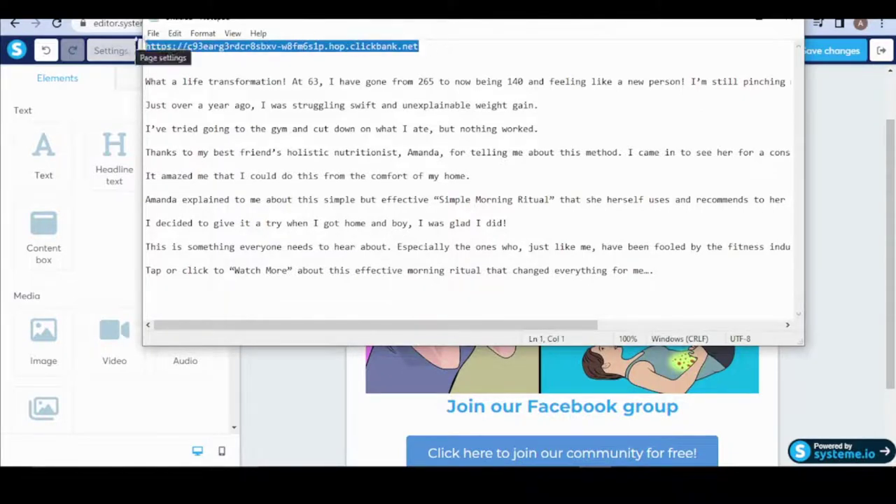
Open the copied affiliate link in a new browser tab, look over the keto offer page, and return to the page editor
left_click(732, 25)
key("ctrl+t")
key("ctrl+v")
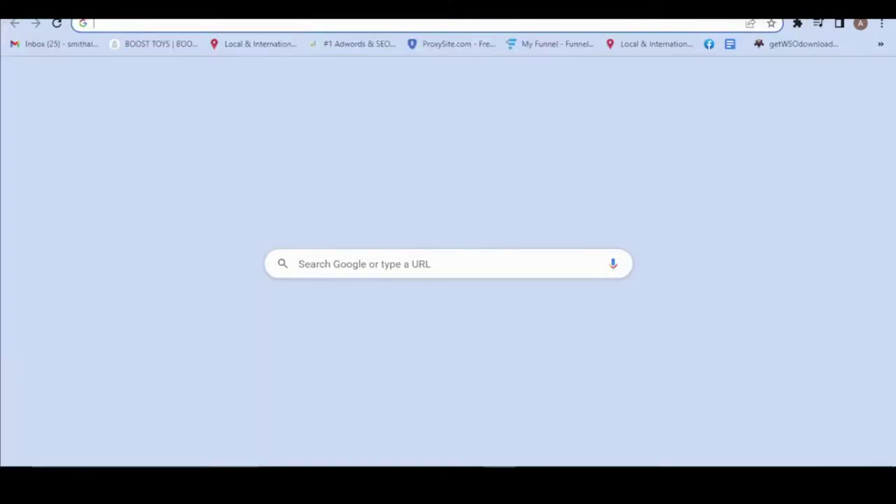
key("Return")
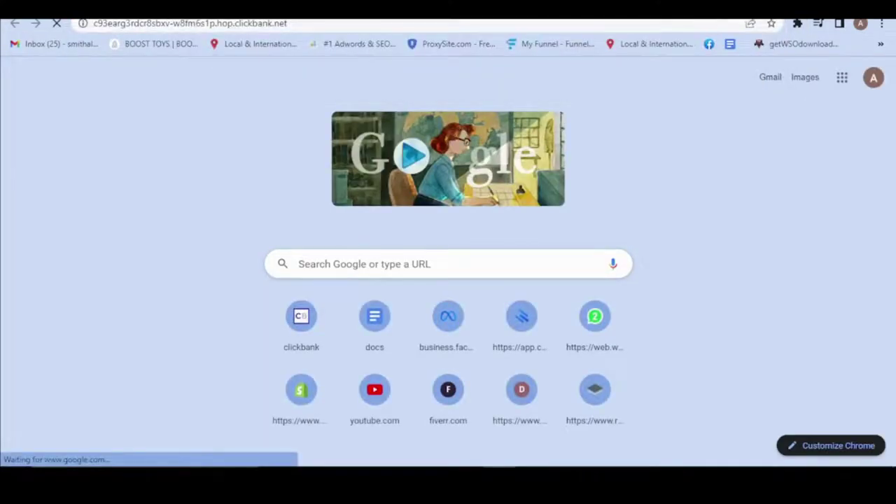
scroll(470, 276, "down", 3)
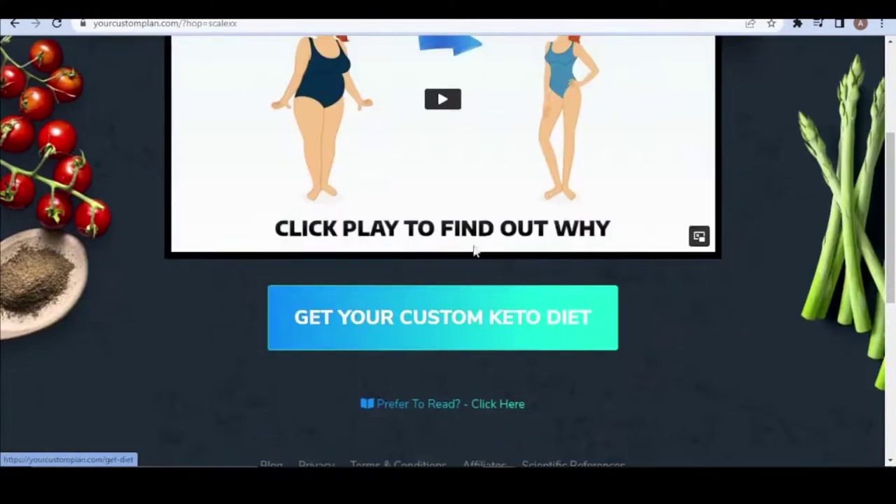
scroll(471, 275, "up", 3)
key("ctrl+shift+Tab")
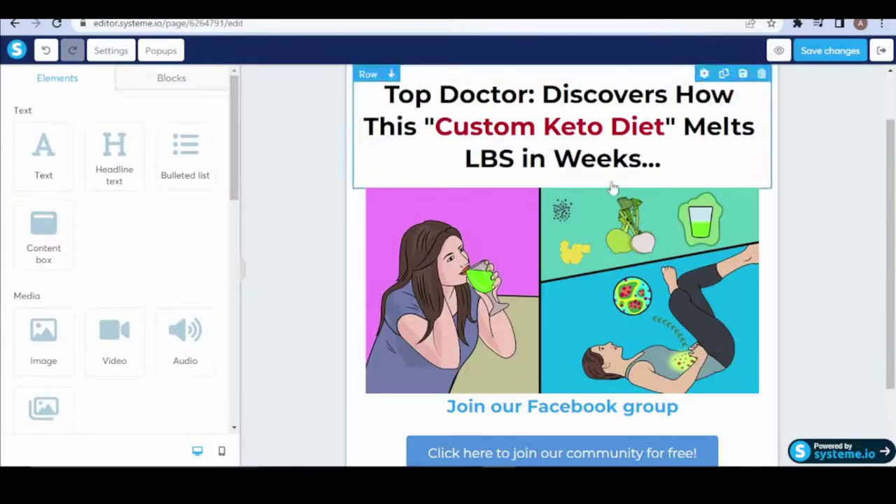
Open canva.com in a new browser tab
key("ctrl+t")
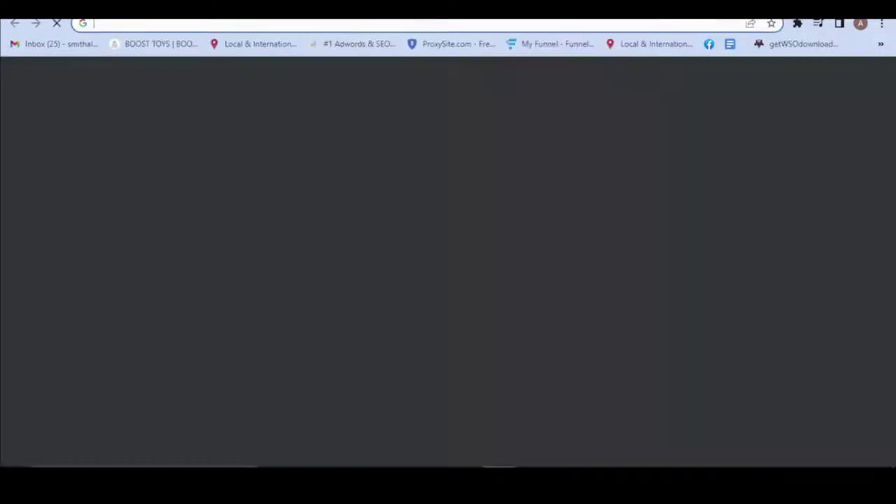
type("canva.com")
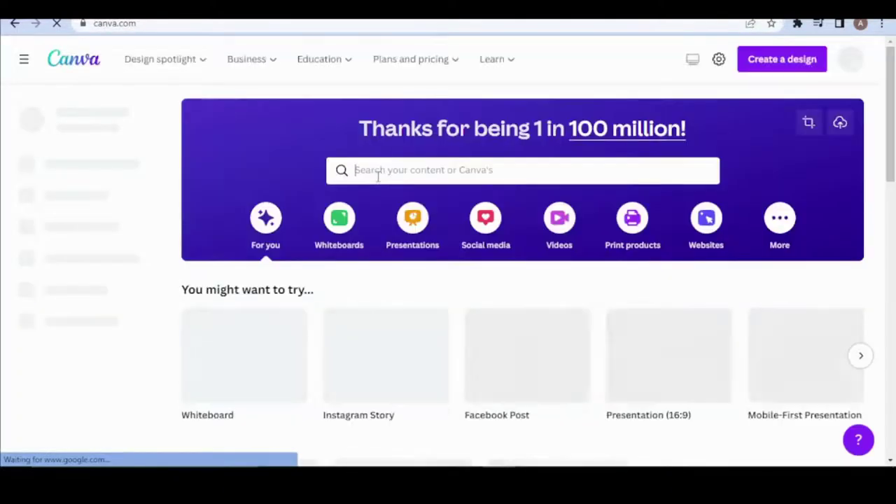
Search the design types for "youtube" and create a blank YouTube Banner design
left_click(379, 176)
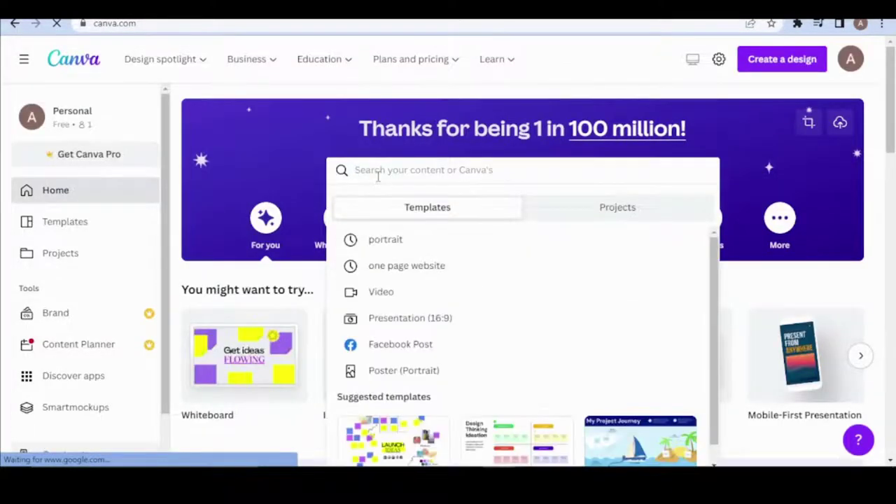
type("youtube")
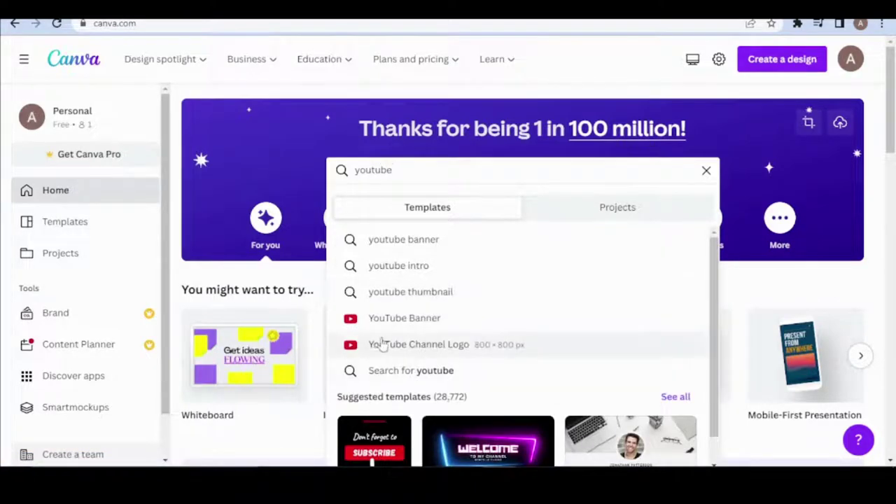
left_click(428, 322)
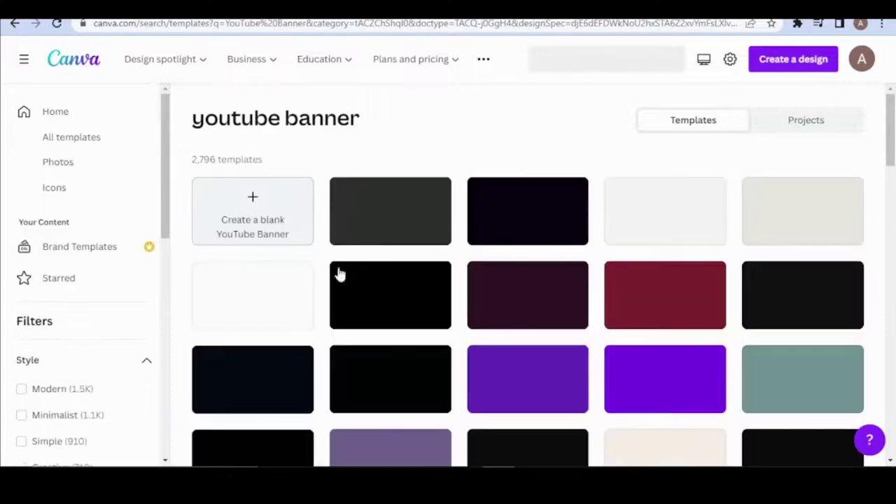
left_click(249, 212)
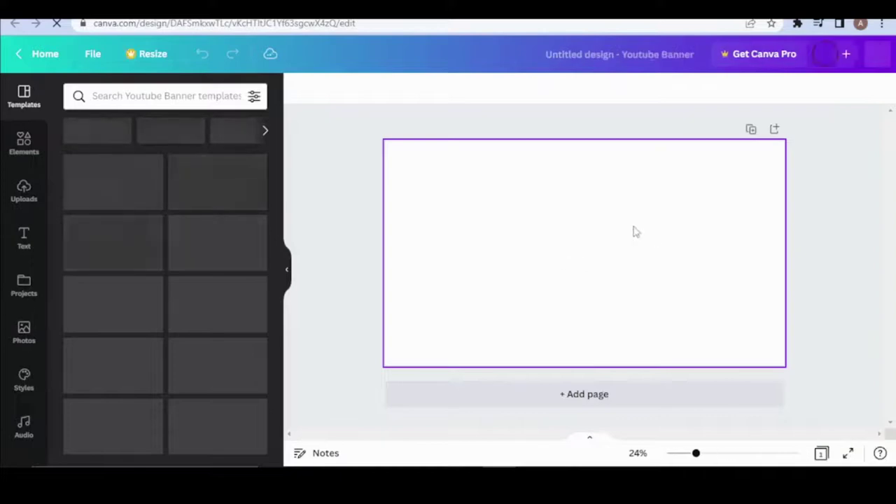
Upload the illustration of the woman drinking green juice from the Downloads folder to the design's uploads
left_click(28, 196)
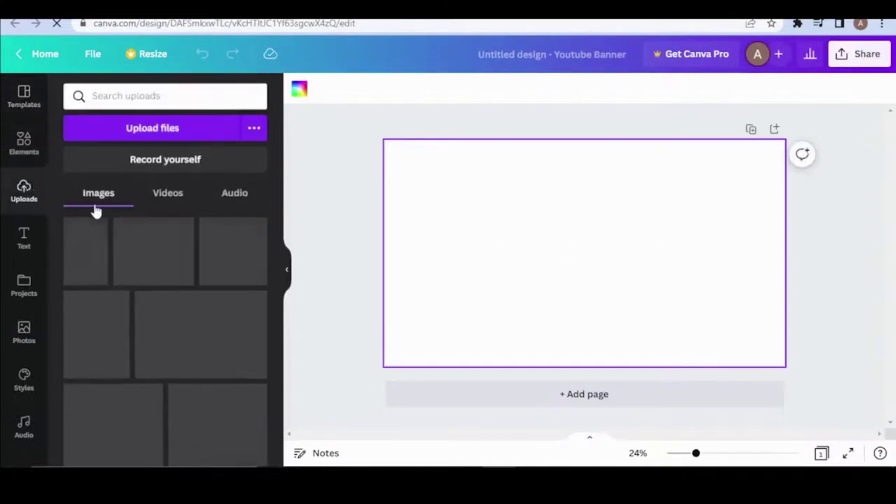
left_click(146, 133)
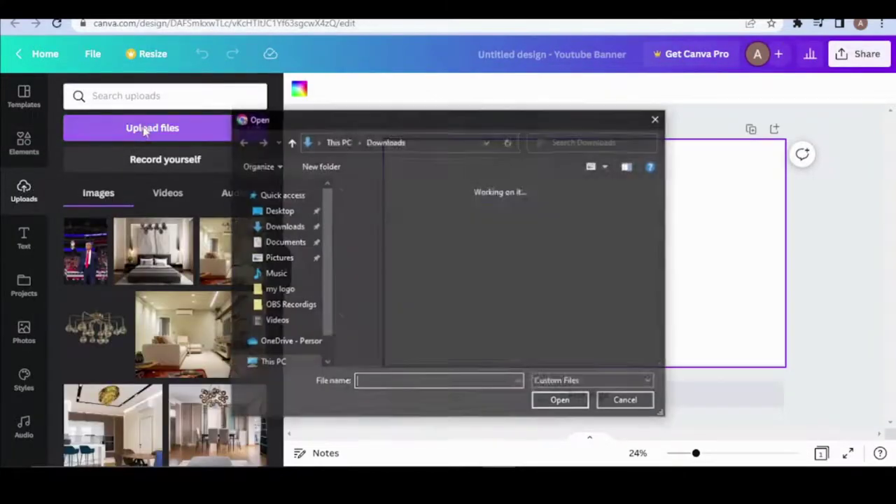
left_click(360, 242)
double_click(359, 242)
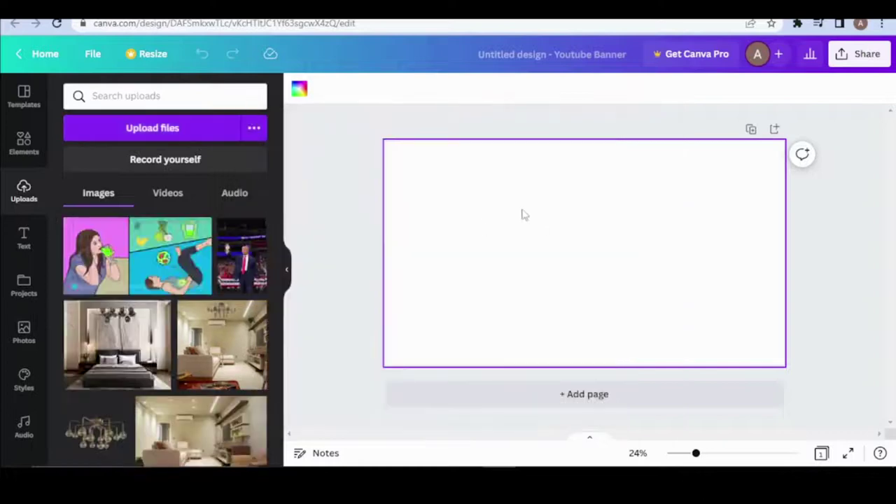
Place the uploaded illustration on the blank page and enlarge it to cover the whole canvas
left_click(96, 259)
left_click_drag(468, 190, 383, 153)
left_click_drag(700, 313, 784, 351)
left_click_drag(585, 359, 585, 366)
left_click_drag(582, 143, 584, 140)
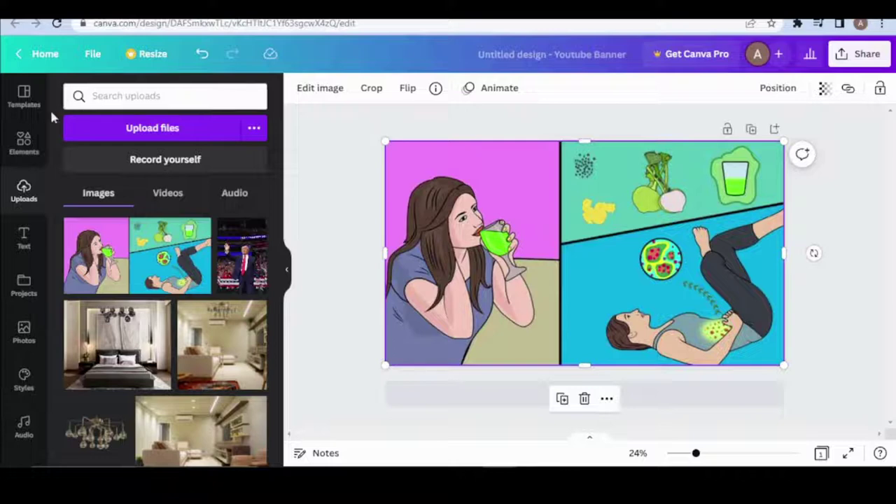
Search the design elements for "play"
left_click(23, 147)
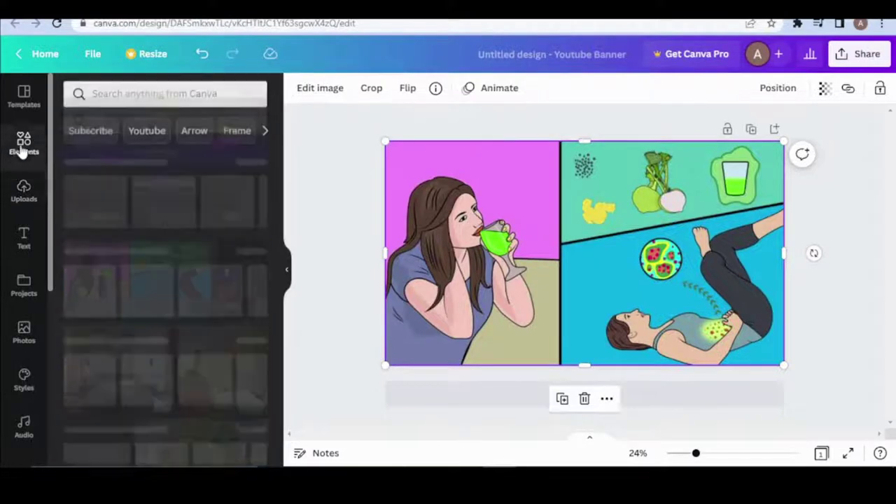
left_click(116, 95)
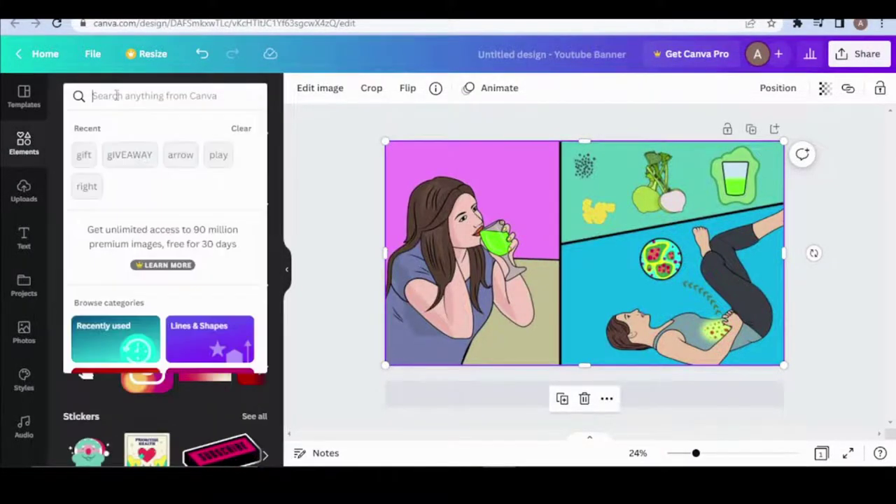
type("play")
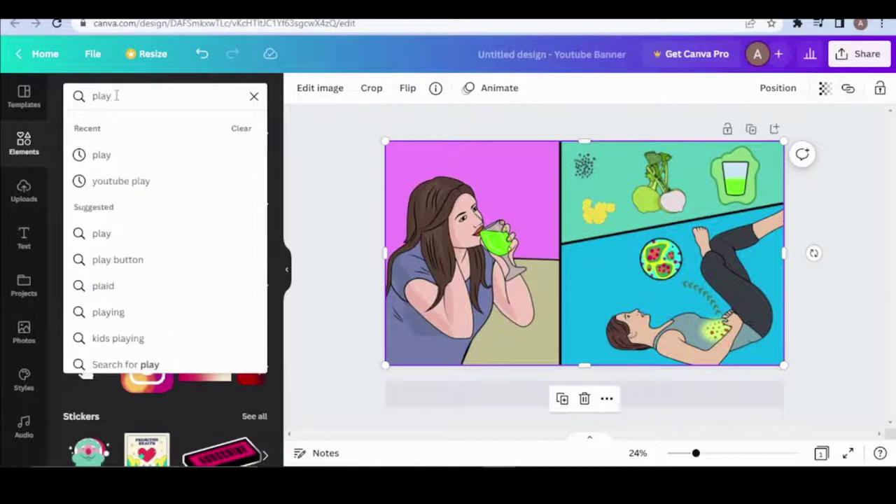
key("Return")
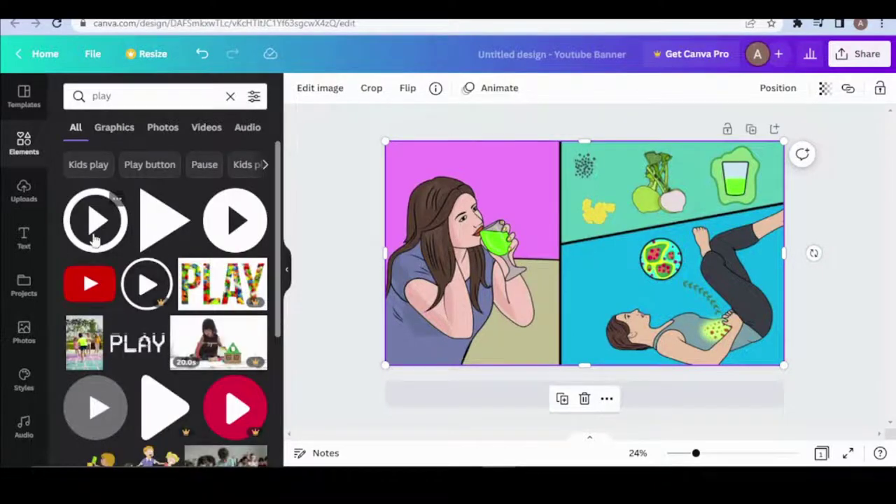
left_click(97, 234)
left_click_drag(630, 210, 612, 226)
mouse_move(571, 267)
left_mouse_down()
mouse_move(577, 251)
mouse_move(568, 246)
mouse_move(578, 259)
left_mouse_up()
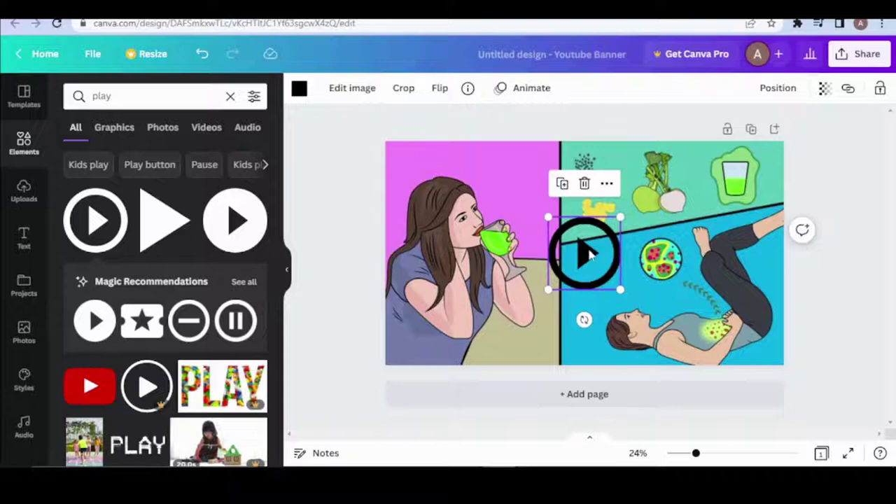
left_click(300, 89)
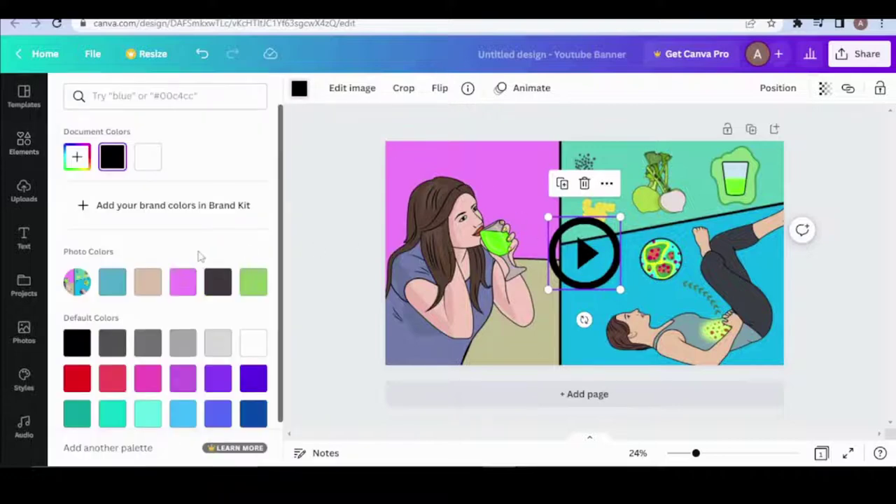
left_click(155, 162)
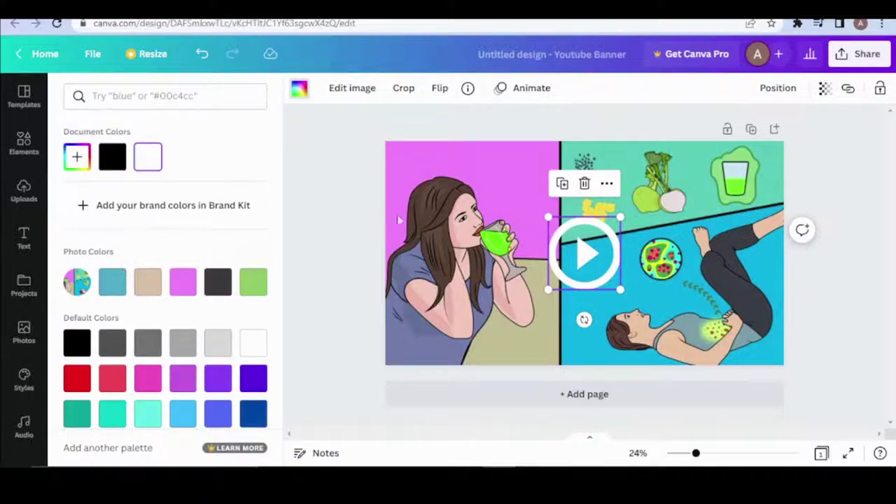
key("Escape")
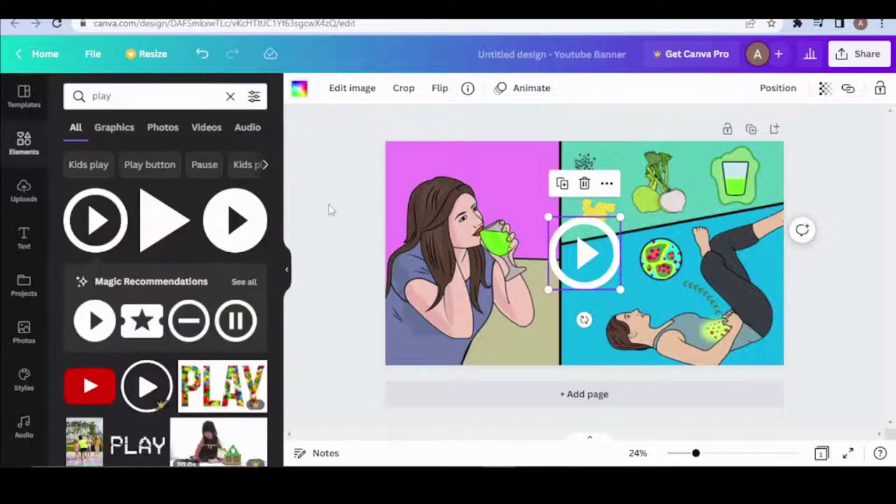
left_click(584, 184)
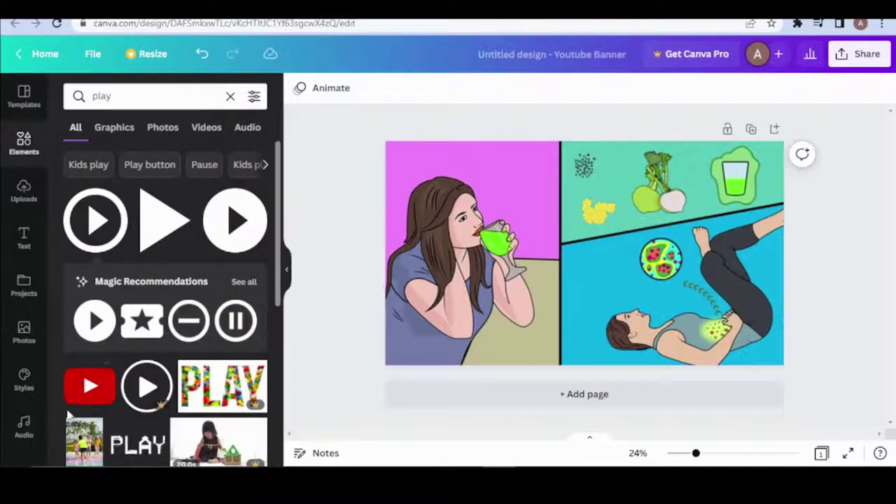
Add the red YouTube-style play button, shrink it, and center it over the illustration
left_click_drag(91, 386, 606, 252)
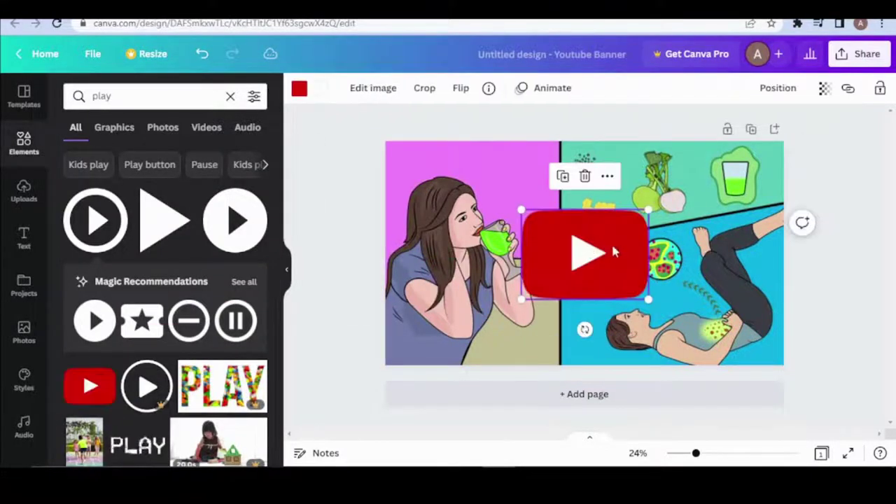
left_click_drag(648, 210, 595, 249)
left_click_drag(550, 270, 578, 256)
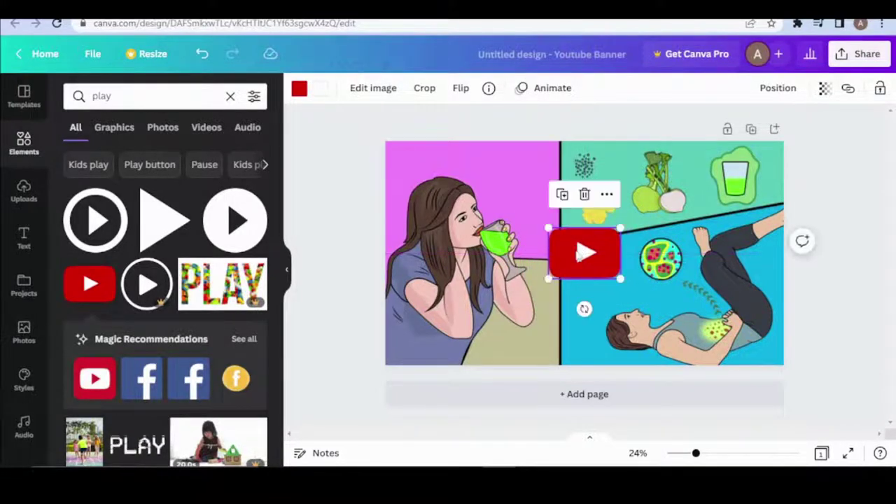
left_click(800, 275)
Download the finished design as a PNG and dismiss the browser's download bar
left_click(860, 54)
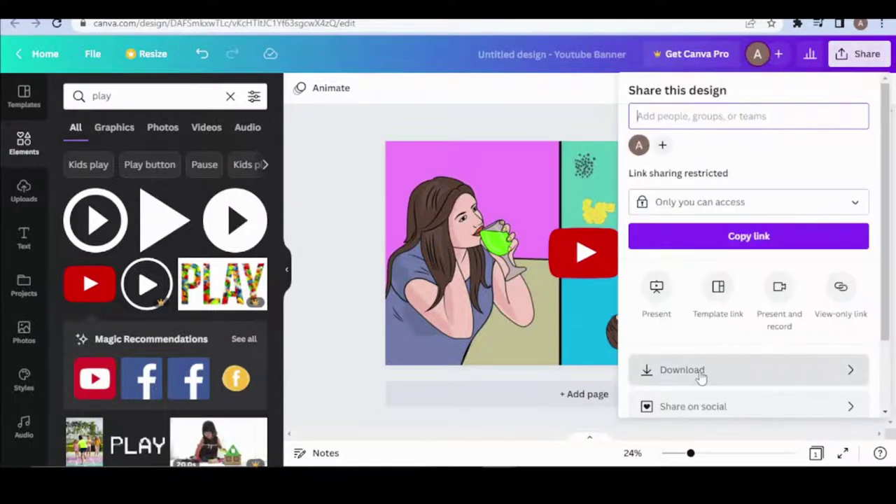
left_click(701, 377)
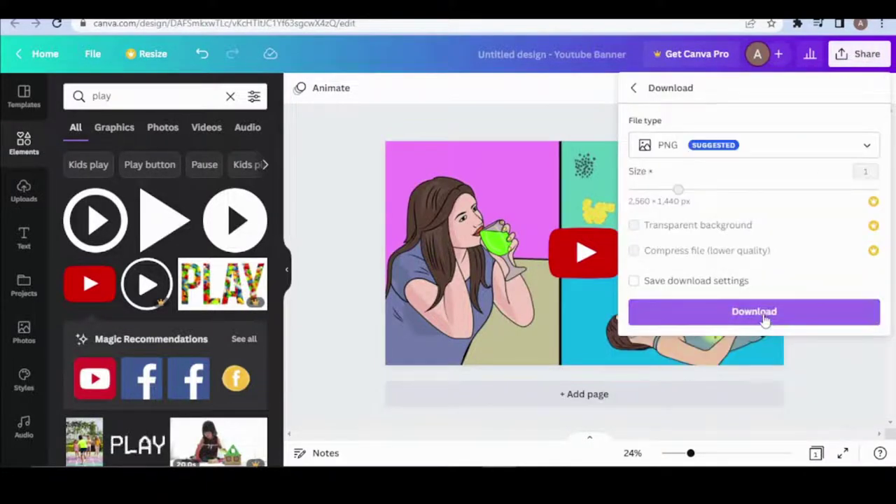
left_click(754, 311)
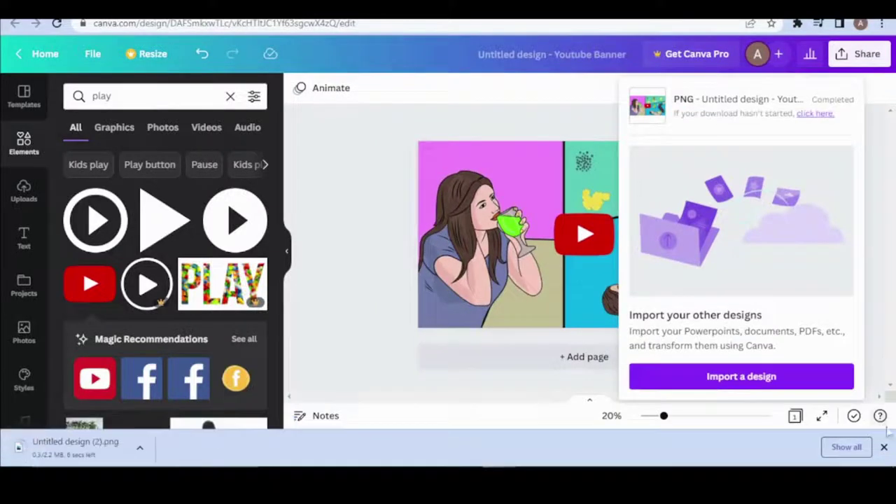
left_click(883, 446)
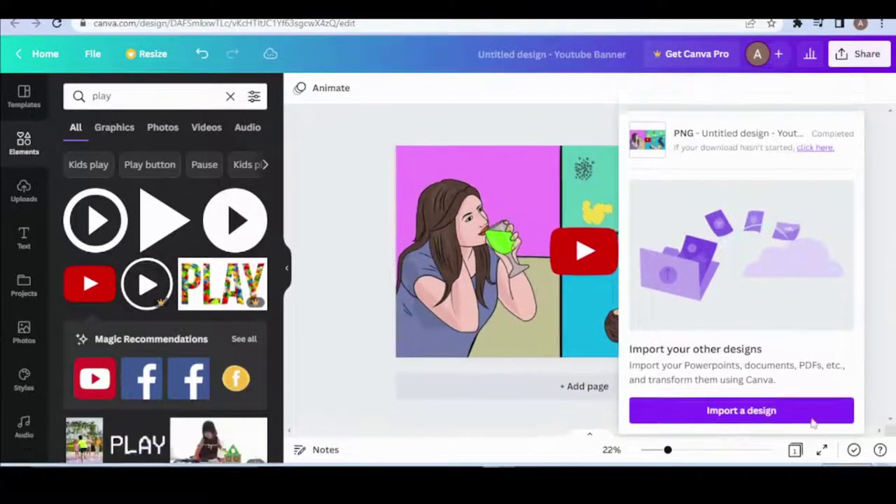
Switch to the systeme.io page editor and replace the image under the headline with the downloaded Untitled design (2).png
left_click(378, 127)
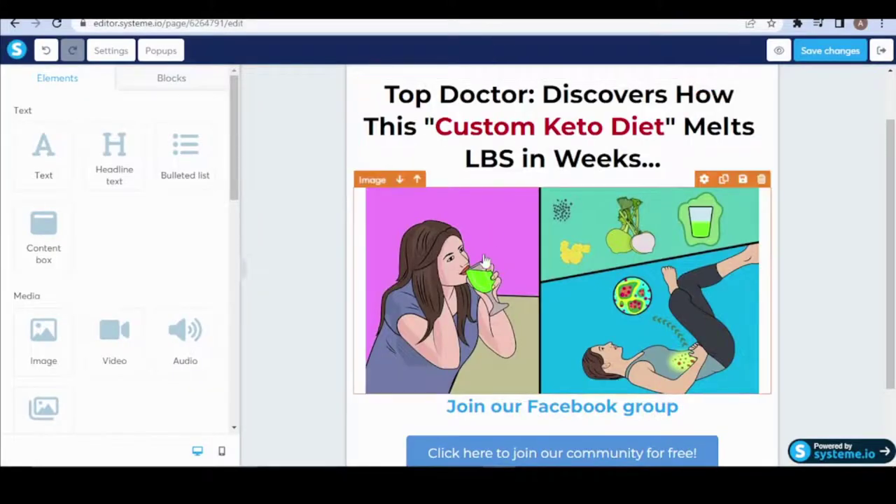
left_click(528, 243)
left_click(482, 225)
left_click(202, 135)
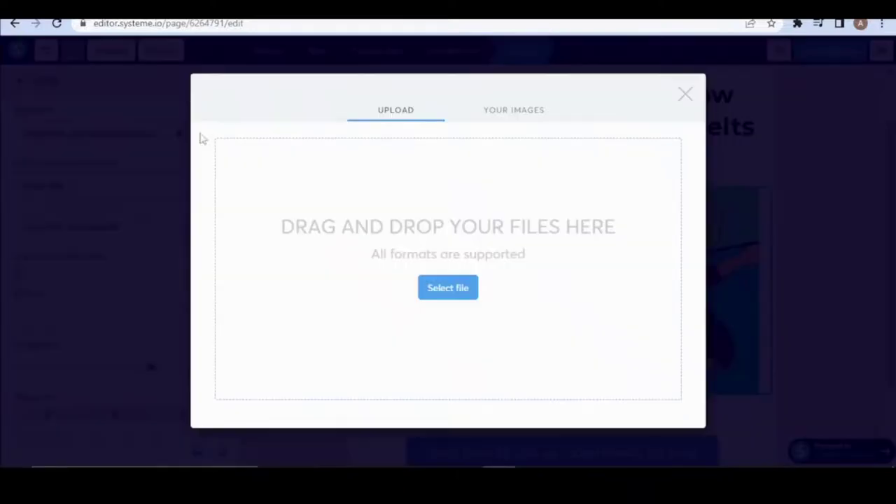
left_click(450, 290)
left_click(380, 238)
double_click(380, 238)
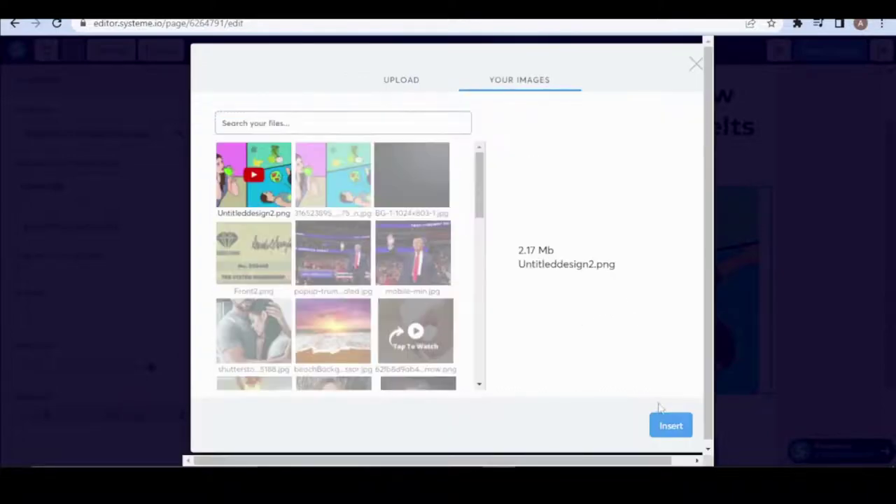
left_click(677, 425)
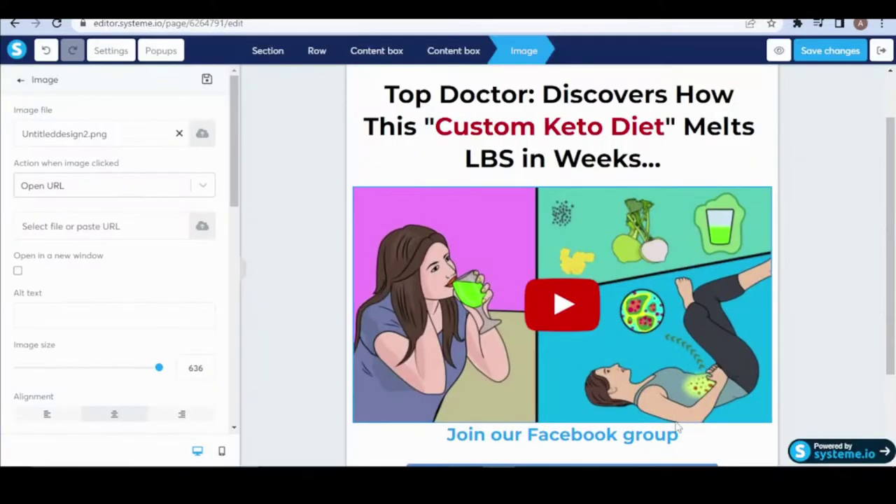
left_click(293, 221)
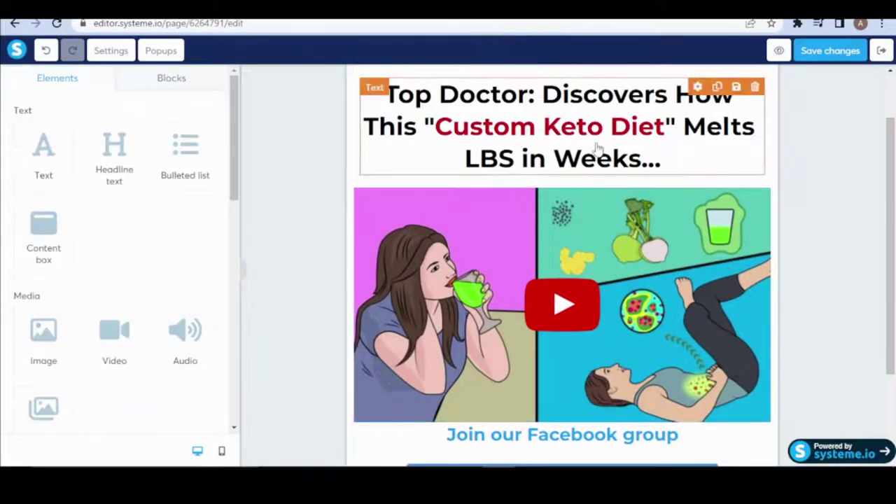
Delete the "Join our Facebook group" text below the image
scroll(600, 161, "down", 2)
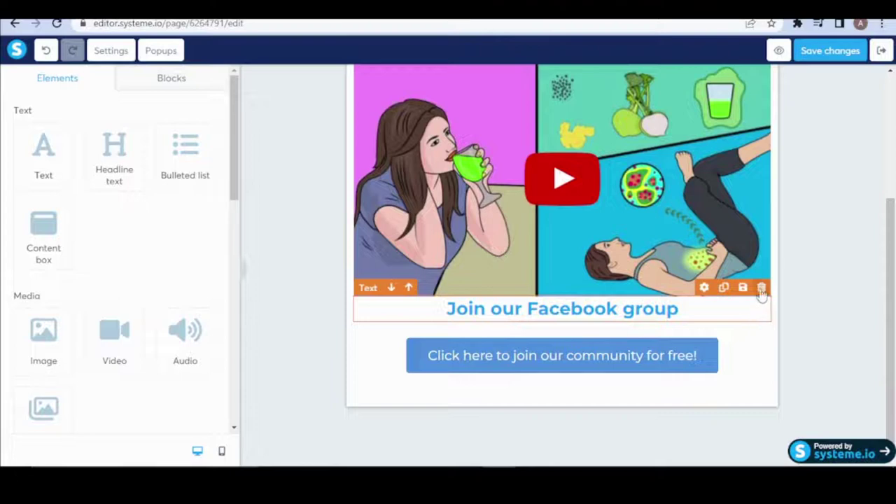
left_click(762, 287)
left_click(518, 96)
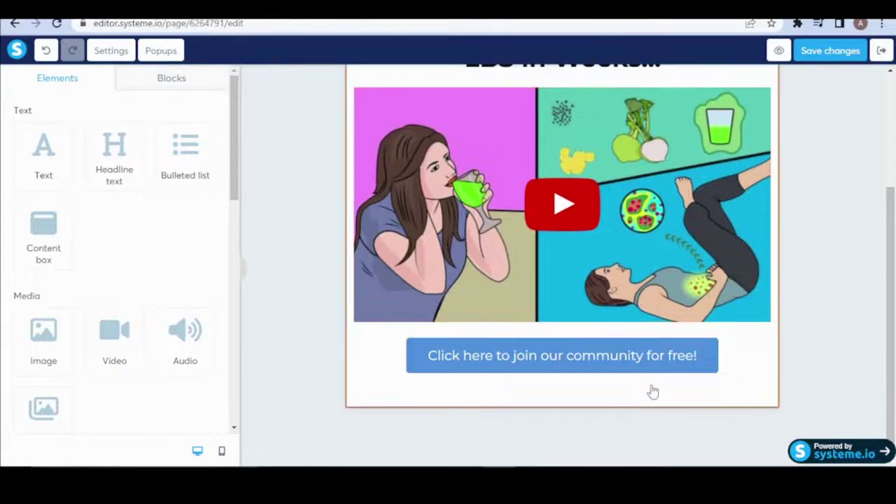
left_click(762, 354)
left_click(761, 352)
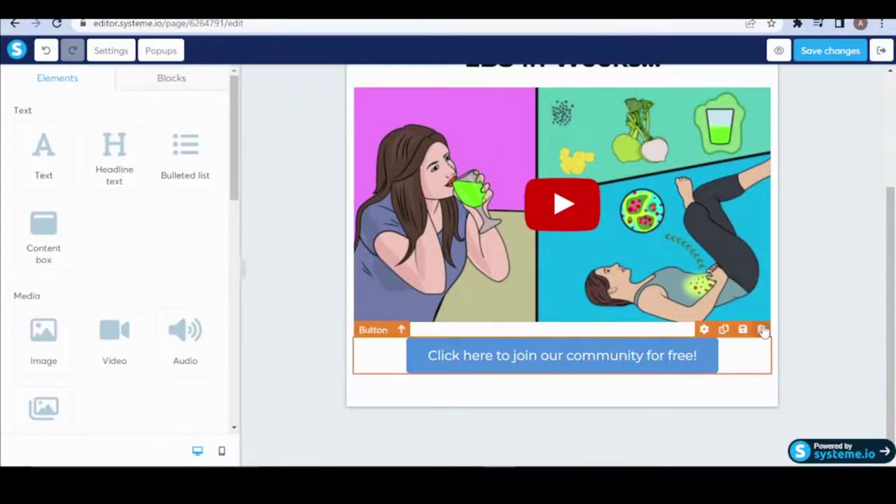
left_click(761, 329)
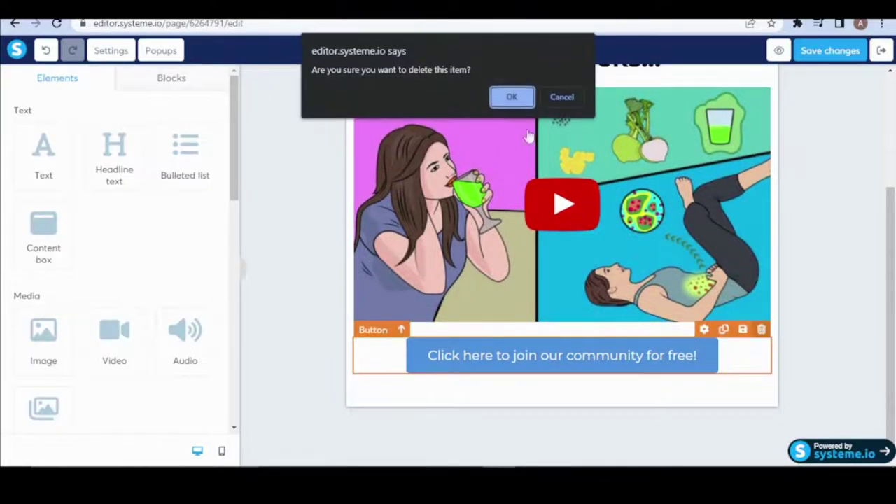
left_click(559, 98)
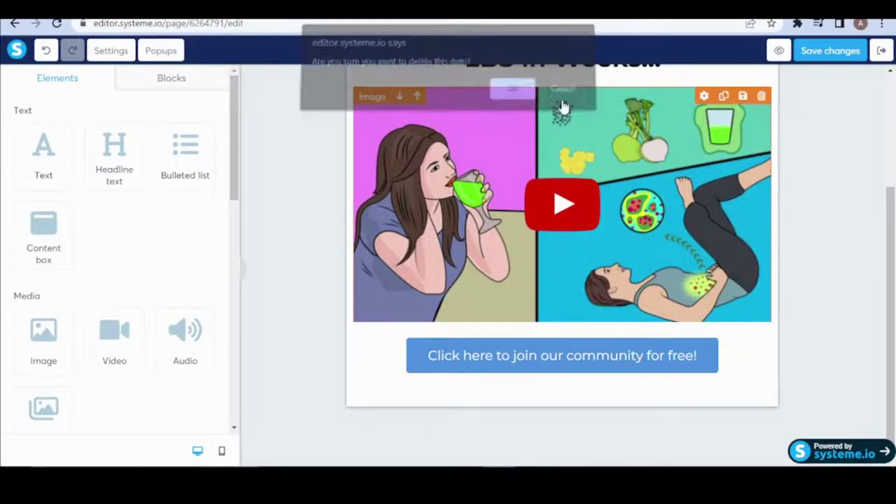
left_click(518, 369)
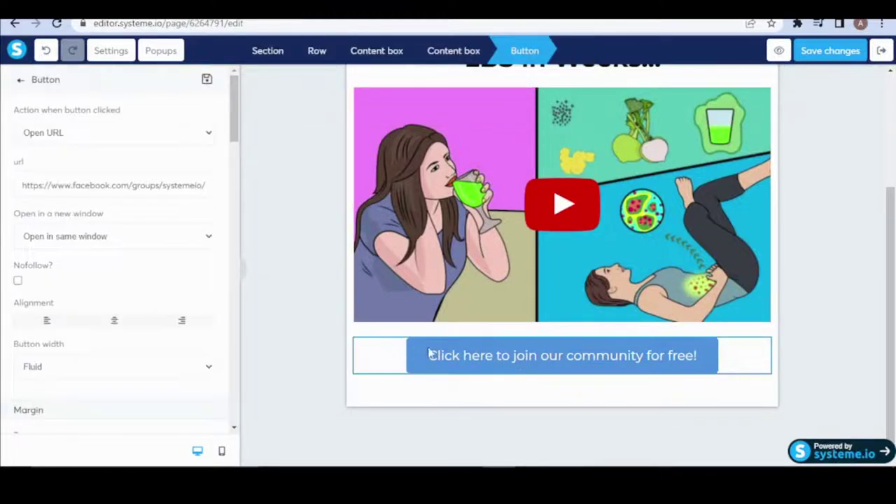
key("Escape")
scroll(510, 354, "up", 3)
scroll(508, 347, "down", 3)
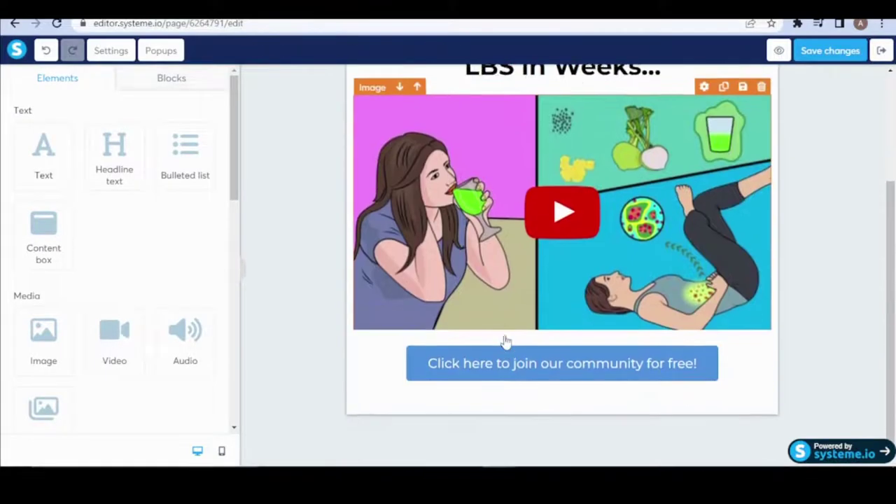
Set the background color of the "Click here to join our community for free!" button to orange F5A623
left_click(435, 357)
scroll(30, 290, "down", 10)
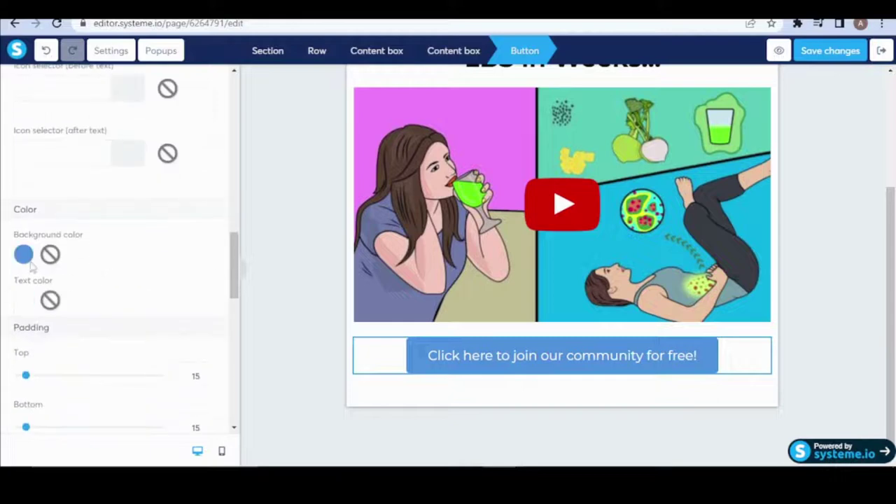
left_click(23, 255)
scroll(124, 272, "down", 3)
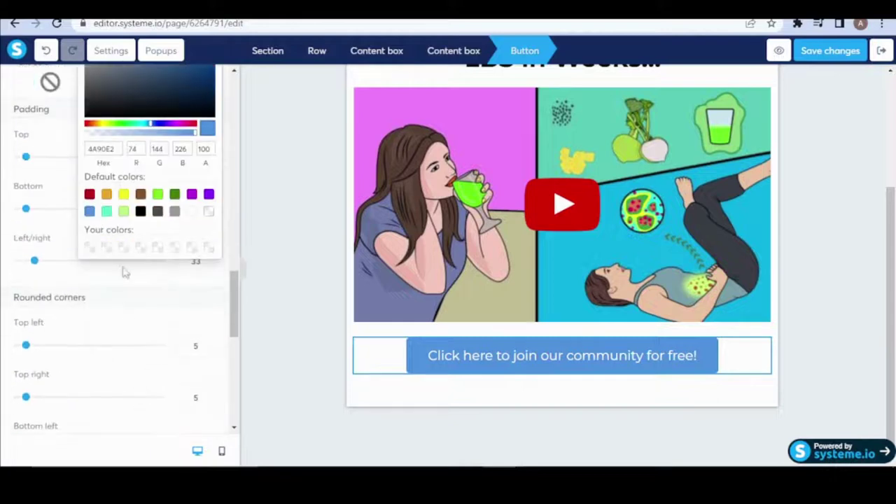
left_click(124, 195)
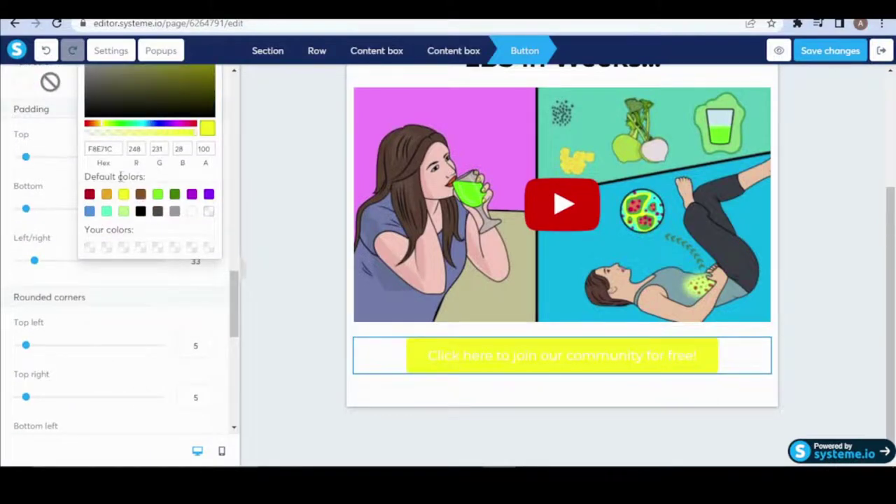
left_click(106, 195)
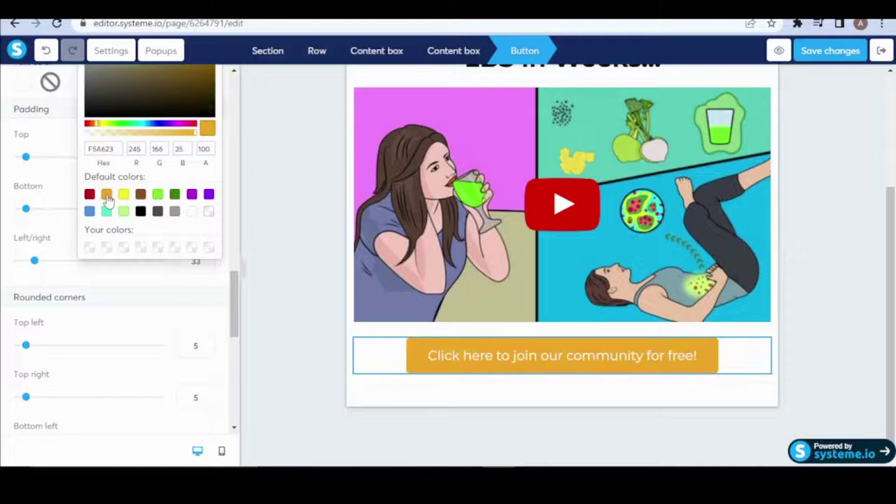
left_click(233, 287)
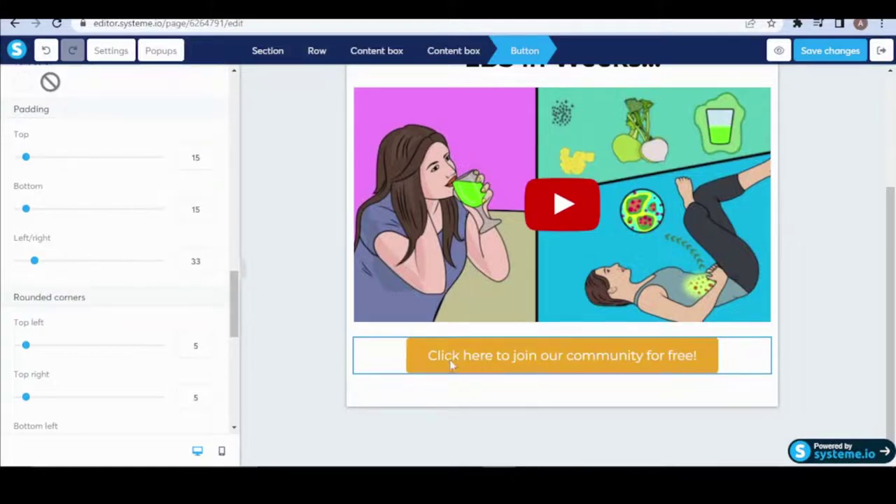
Set the orange button's font type to Google Fonts and choose Open Sans
left_click(442, 390)
left_click(451, 360)
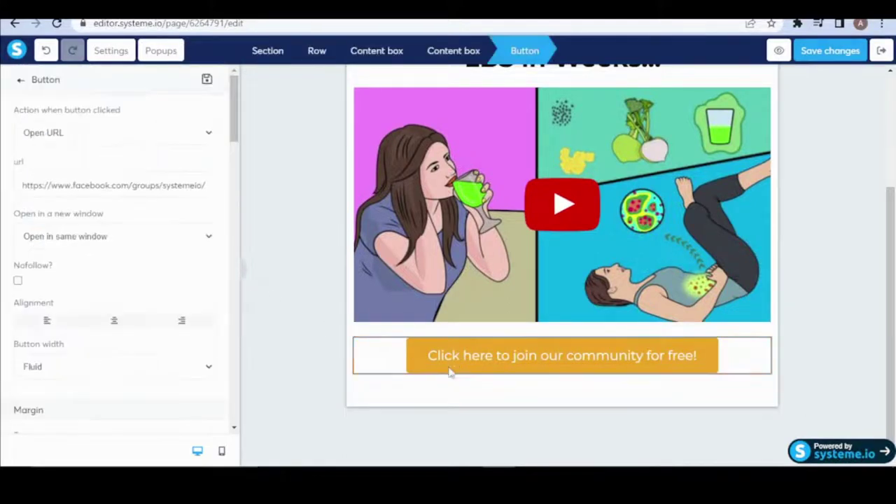
scroll(101, 269, "down", 3)
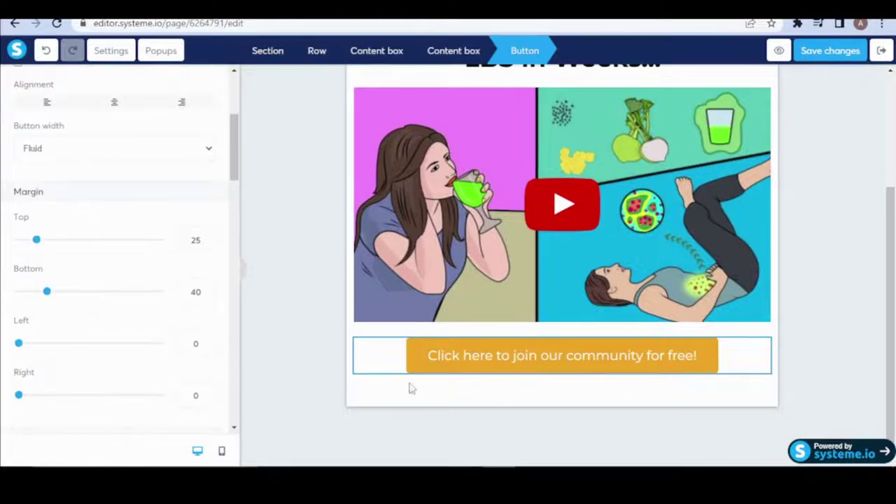
scroll(98, 315, "down", 5)
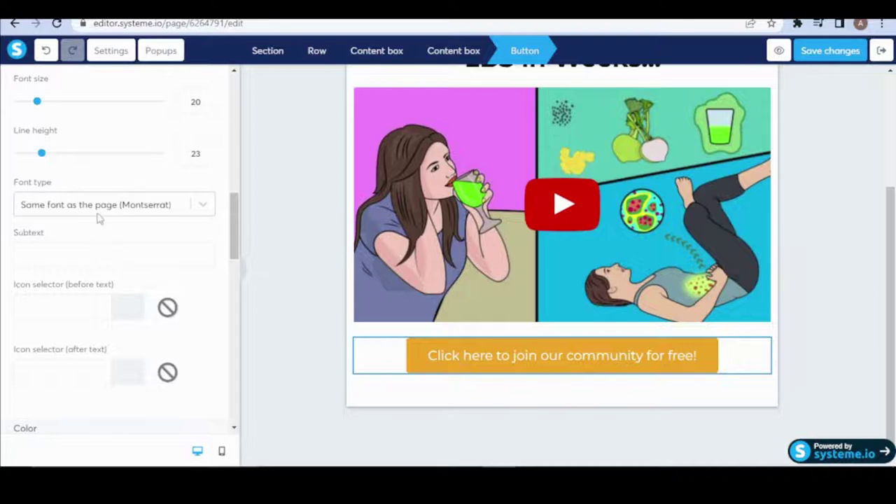
left_click(105, 208)
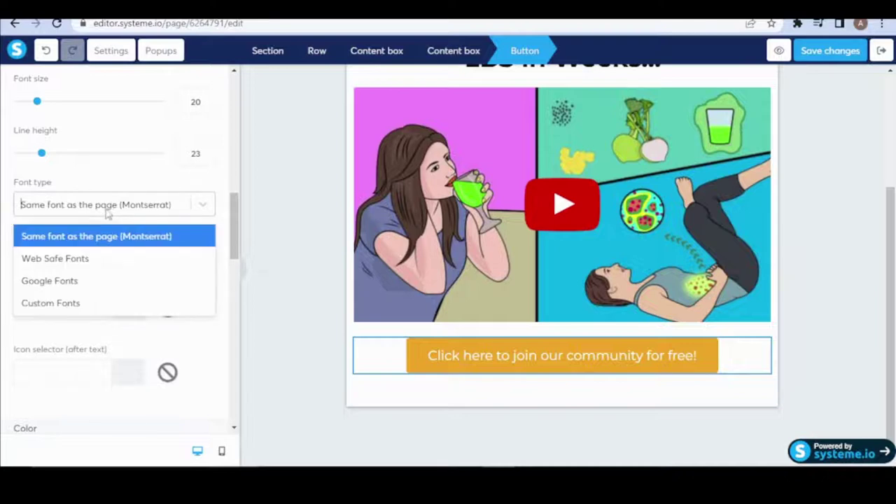
left_click(73, 287)
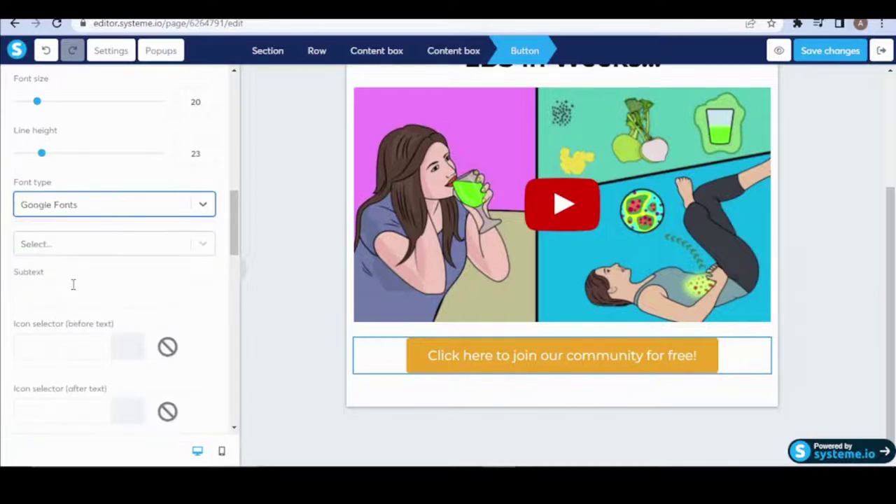
left_click(77, 245)
left_click(54, 290)
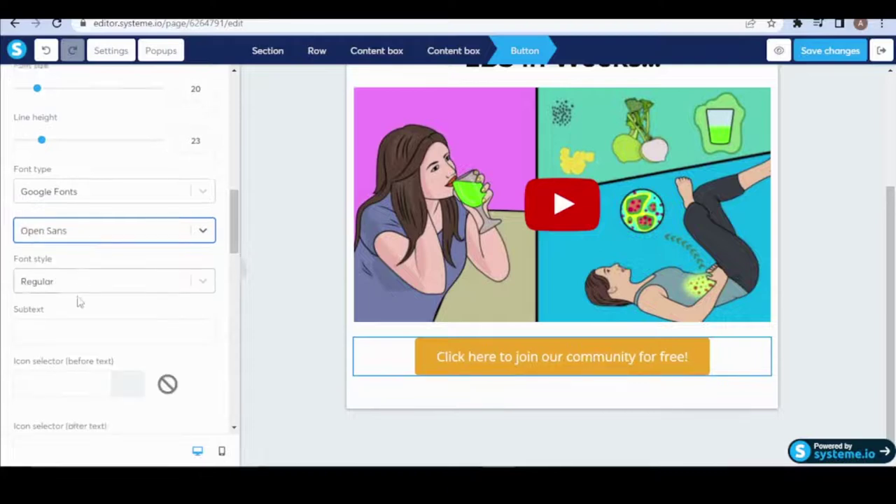
Replace the orange button's text with "SHOW ME THE VIDEO>>" and deselect the button
scroll(77, 301, "down", 3)
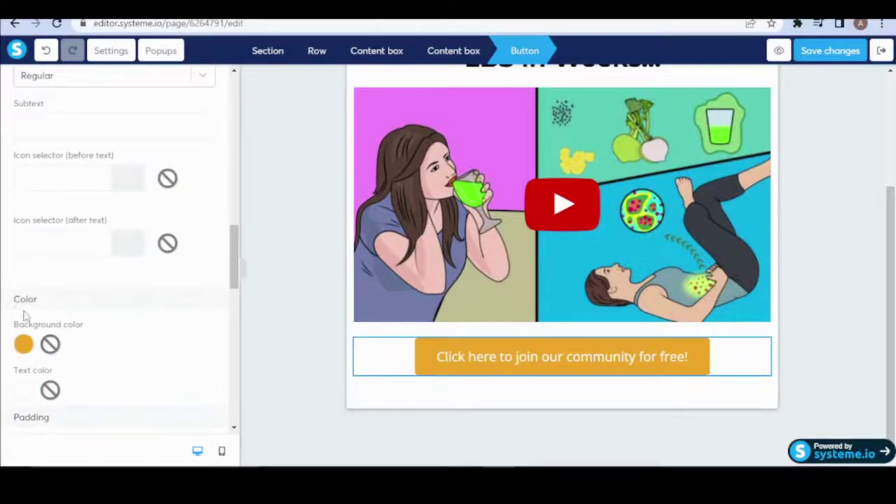
scroll(28, 315, "down", 3)
scroll(28, 200, "down", 8)
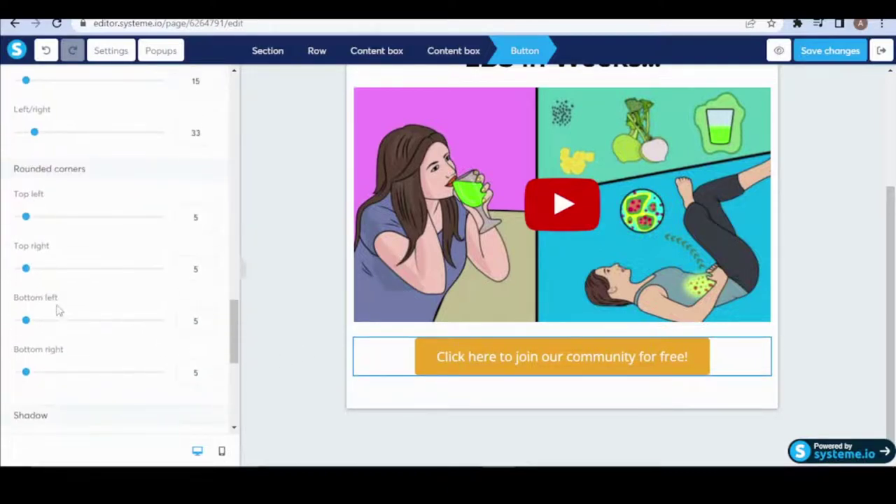
scroll(64, 272, "up", 15)
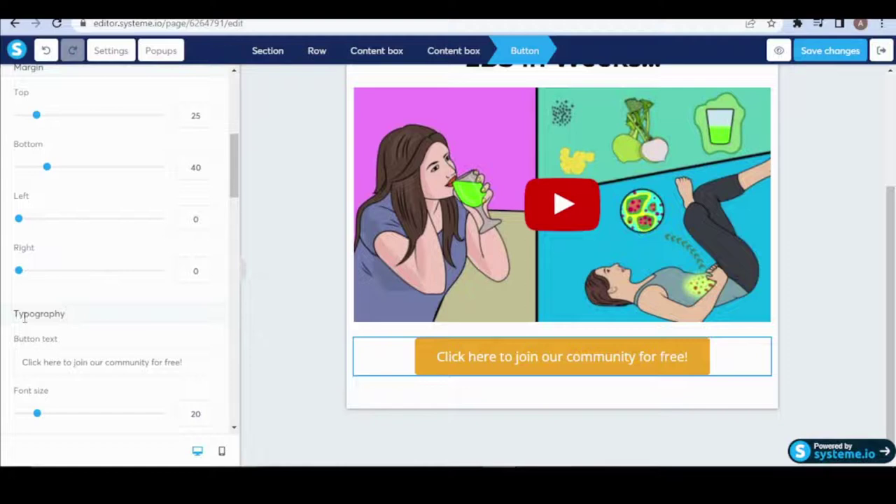
left_click_drag(12, 321, 84, 321)
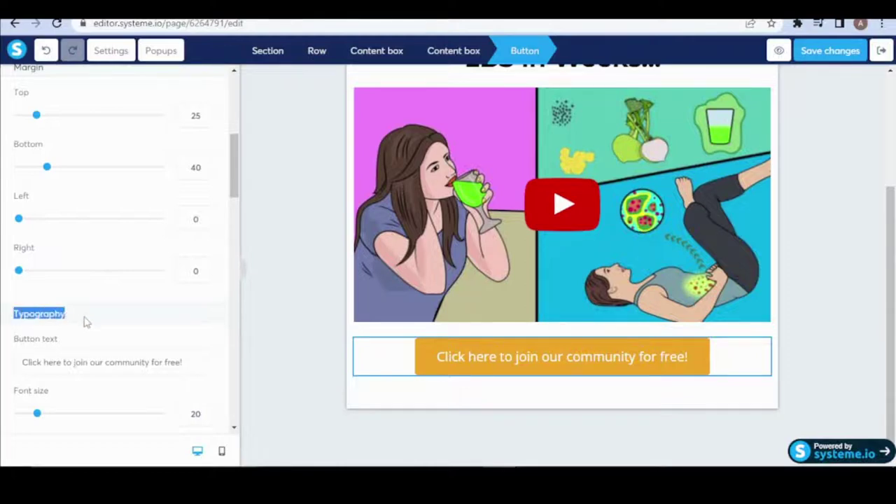
left_click(78, 332)
left_click_drag(17, 362, 188, 374)
key("BackSpace")
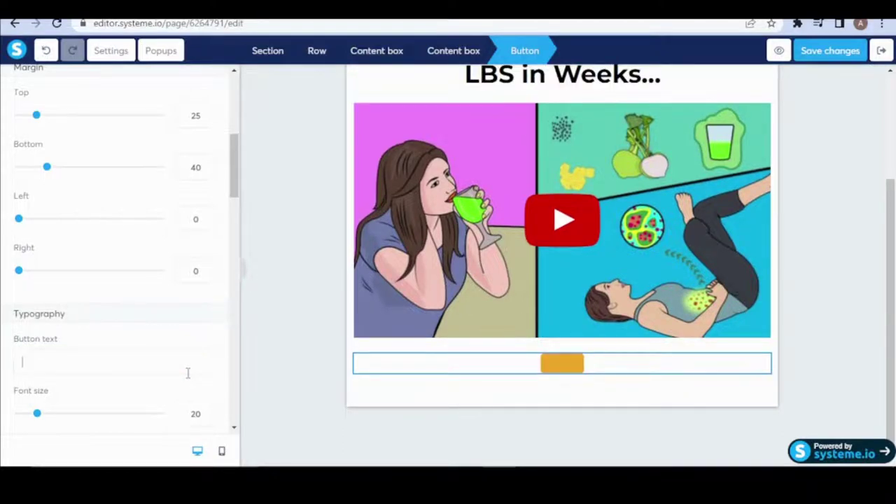
type("S")
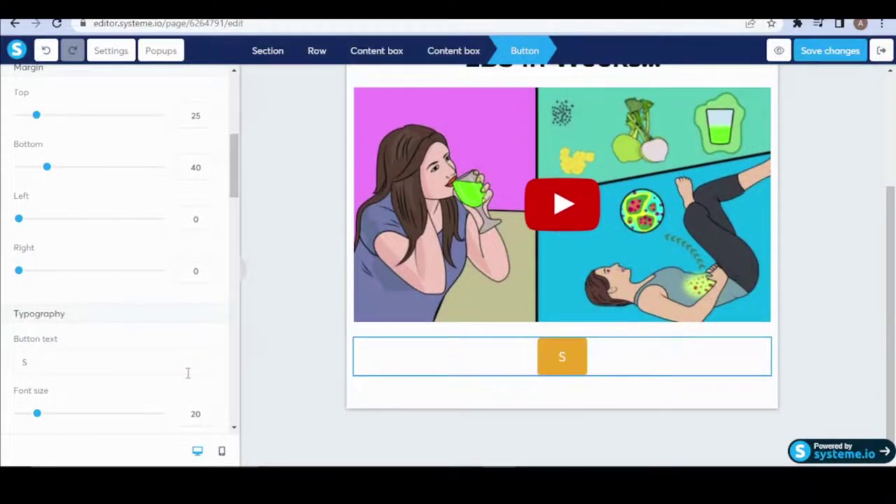
type("HOW ME THE VIDEO")
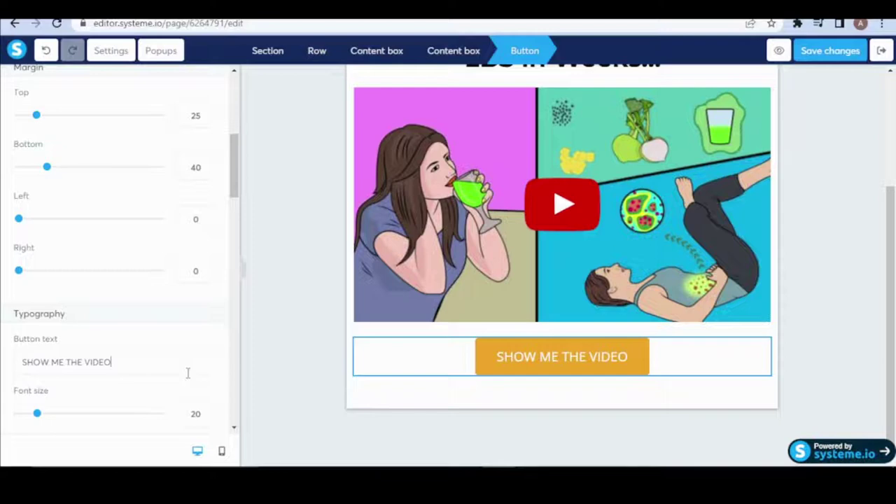
type(">>>")
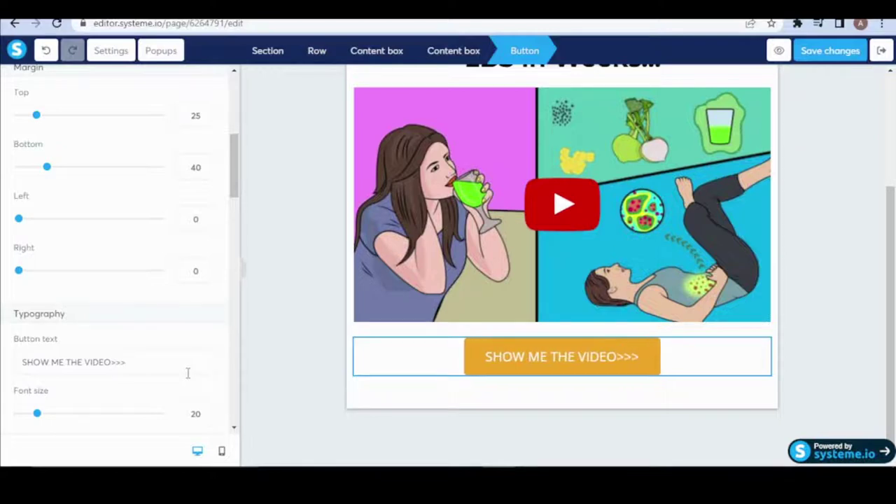
key("BackSpace")
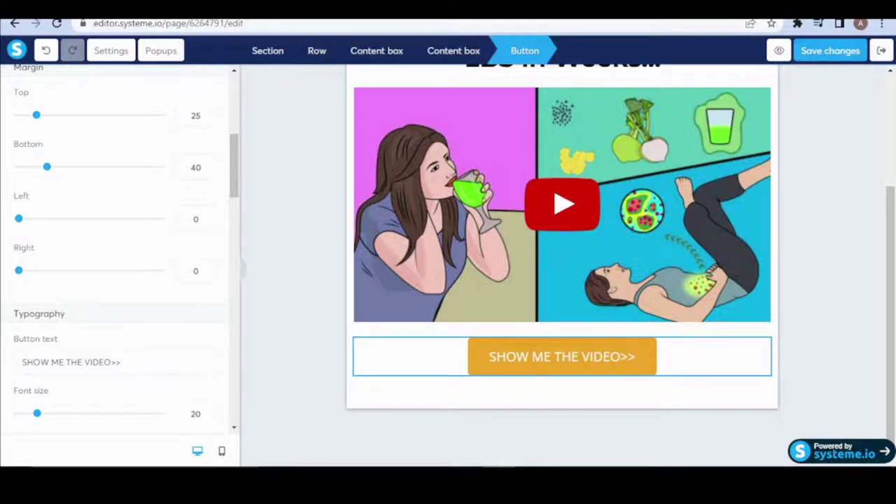
left_click(500, 462)
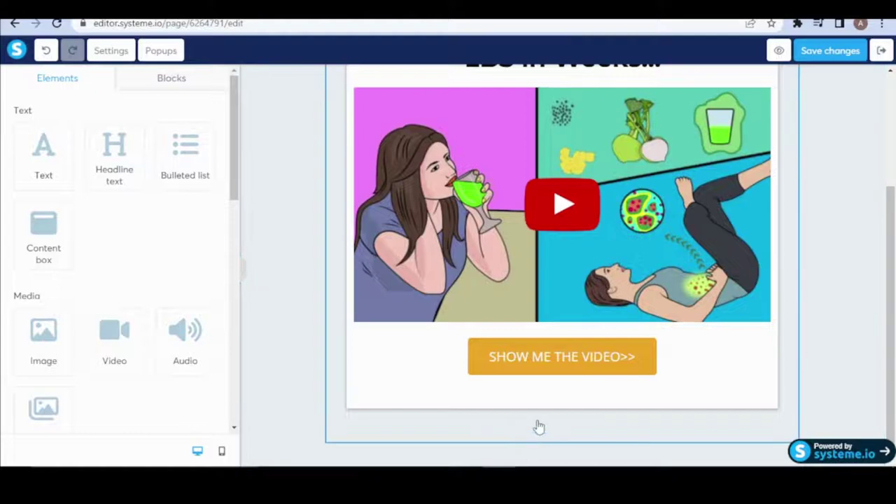
Switch to the Notepad notes and copy the ClickBank affiliate hop link on the first line
scroll(520, 236, "up", 3)
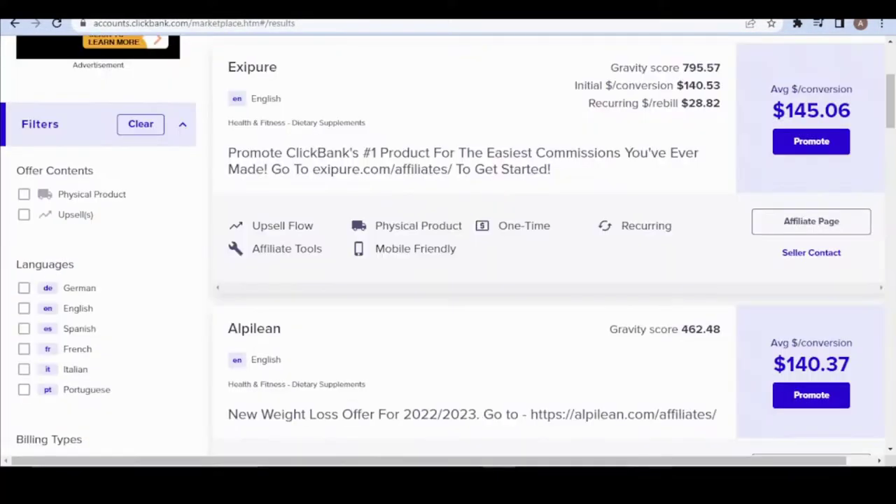
scroll(573, 423, "up", 3)
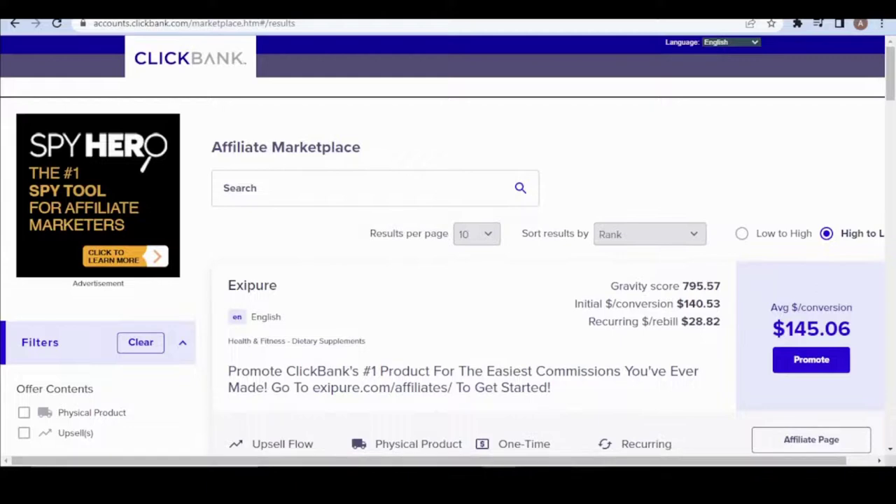
key("alt+Tab")
left_click(318, 47)
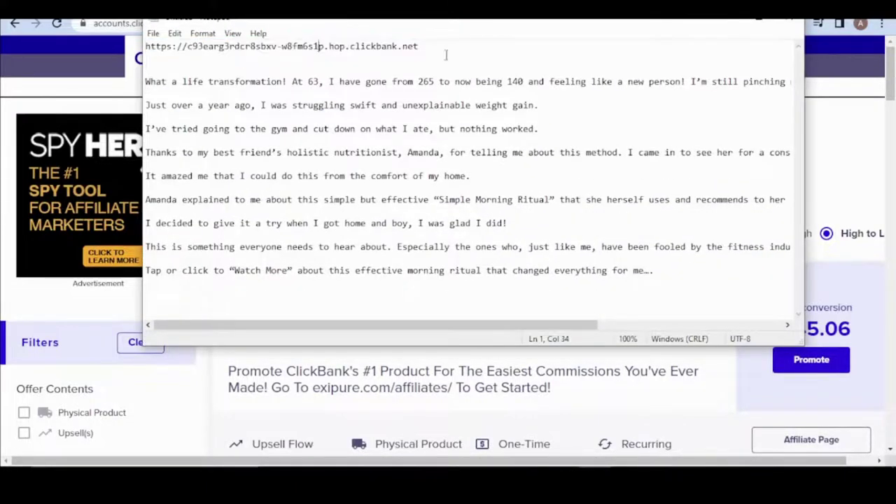
left_click_drag(419, 46, 144, 45)
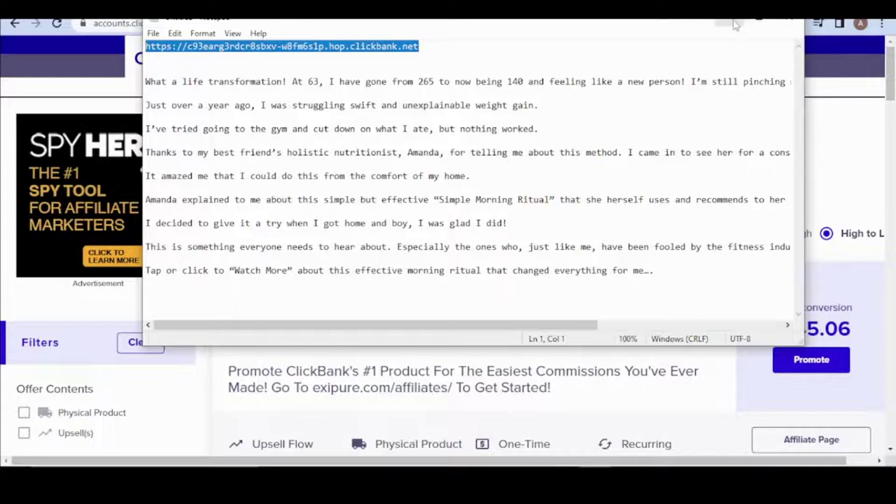
Open the Person 1 Chrome profile, search Google for BITLY, and go to the Links page of the Bitly account
left_click(814, 40)
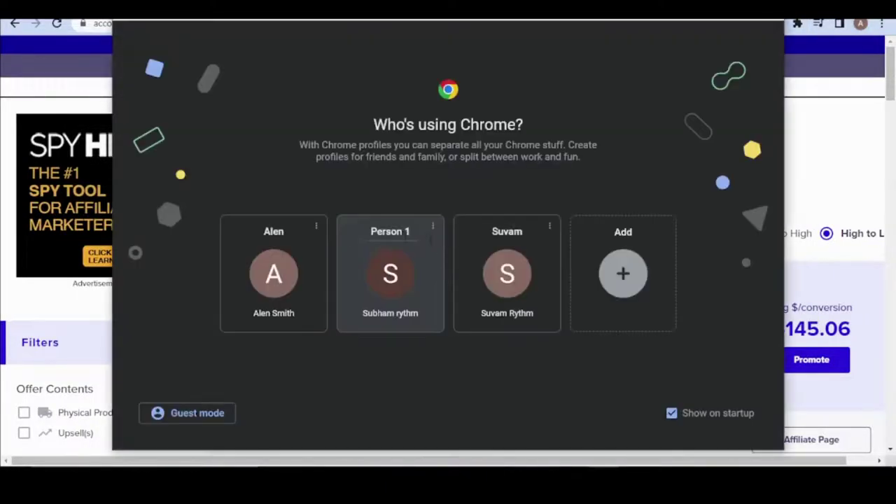
left_click(394, 274)
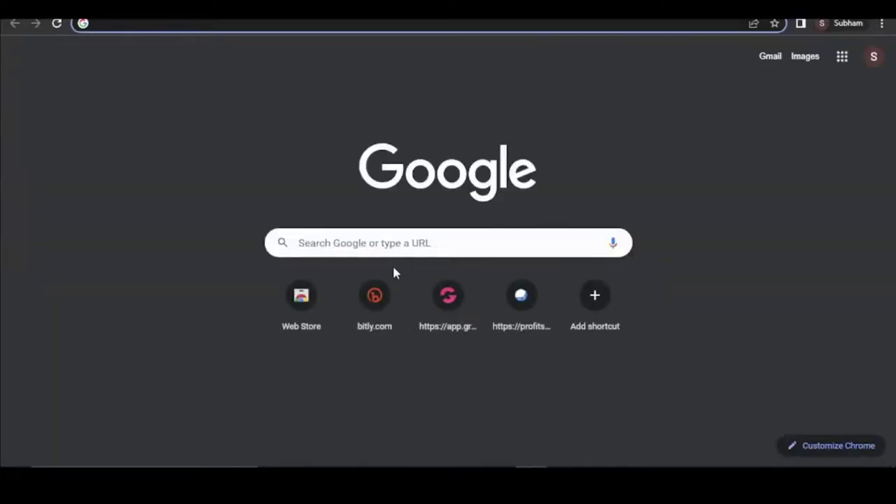
type("BI")
key("Return")
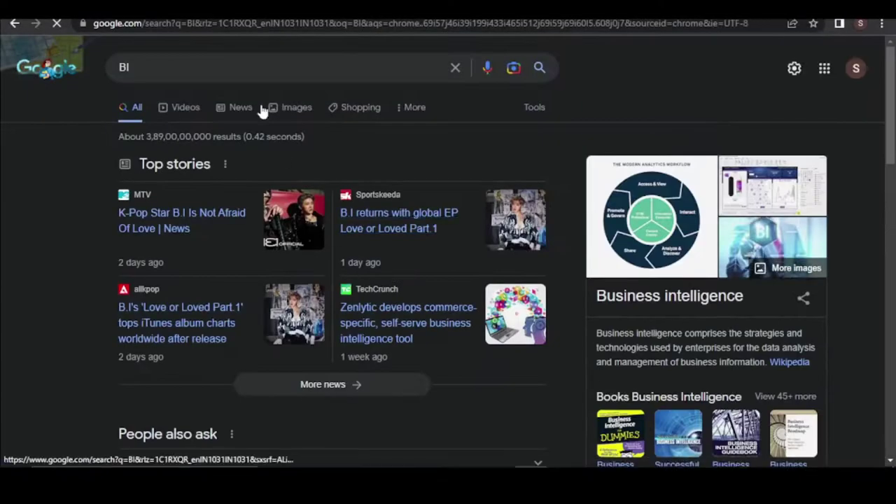
left_click(266, 74)
type("ITLY")
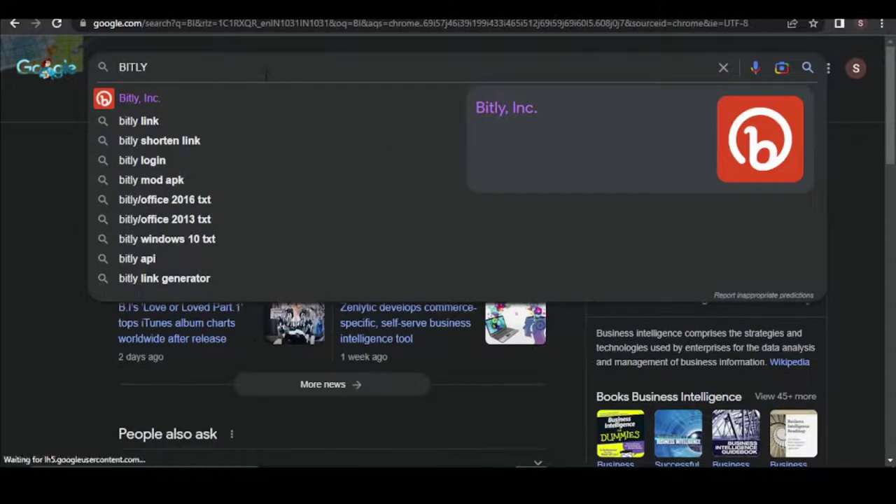
left_click(179, 91)
left_click(200, 180)
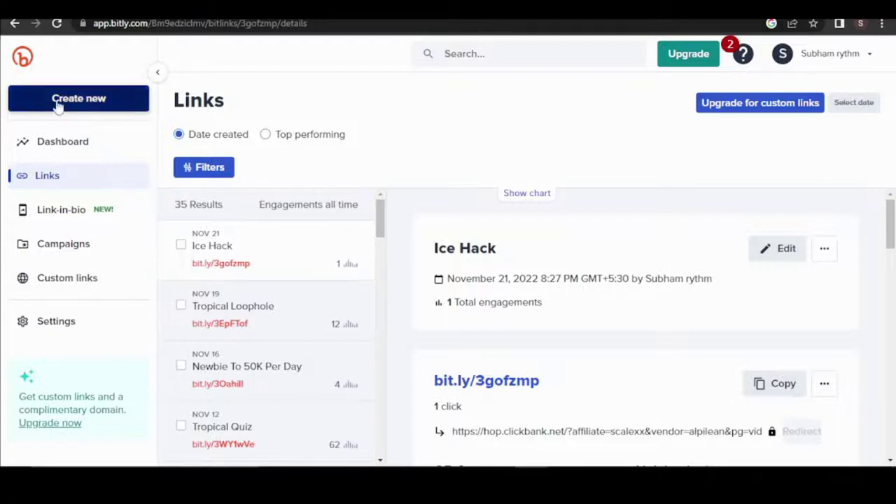
Create a new Bitly short link with the ClickBank affiliate hop link from the Notepad notes as its destination
left_click(89, 106)
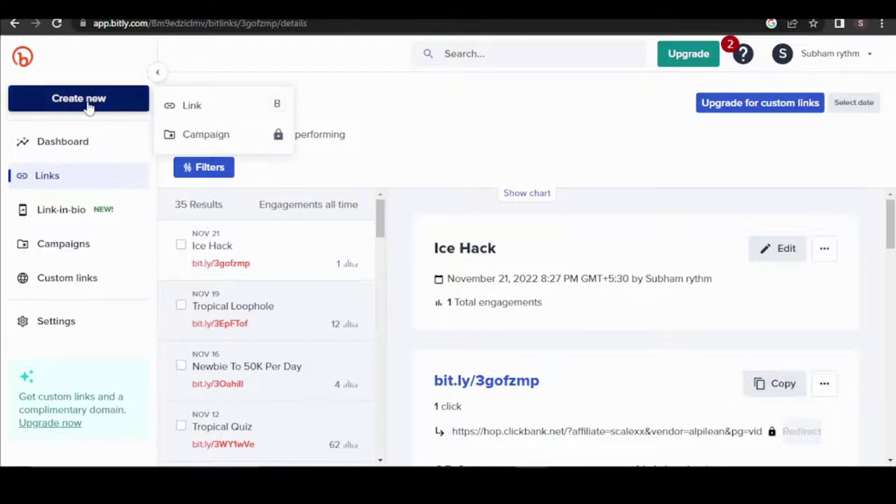
left_click(218, 115)
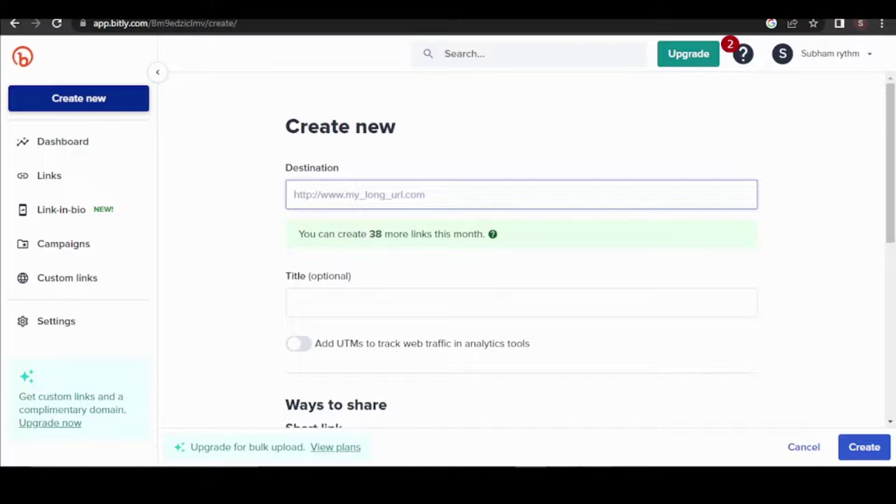
key("alt+Tab")
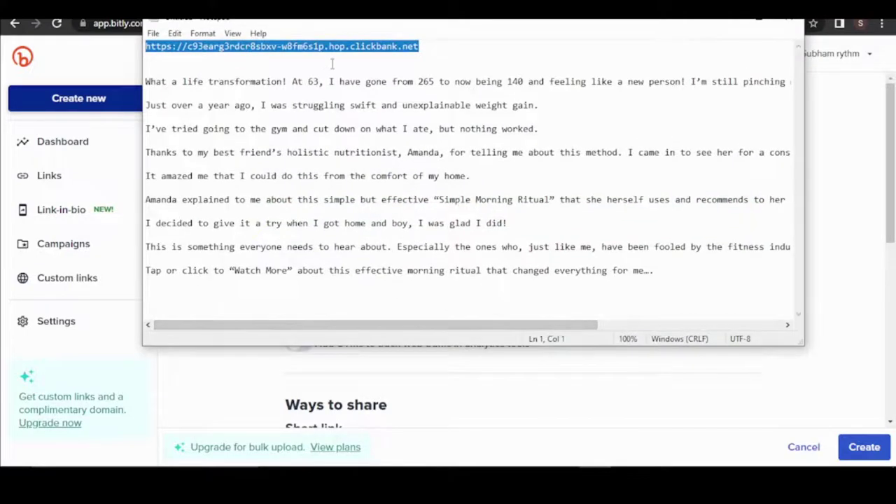
left_click(732, 27)
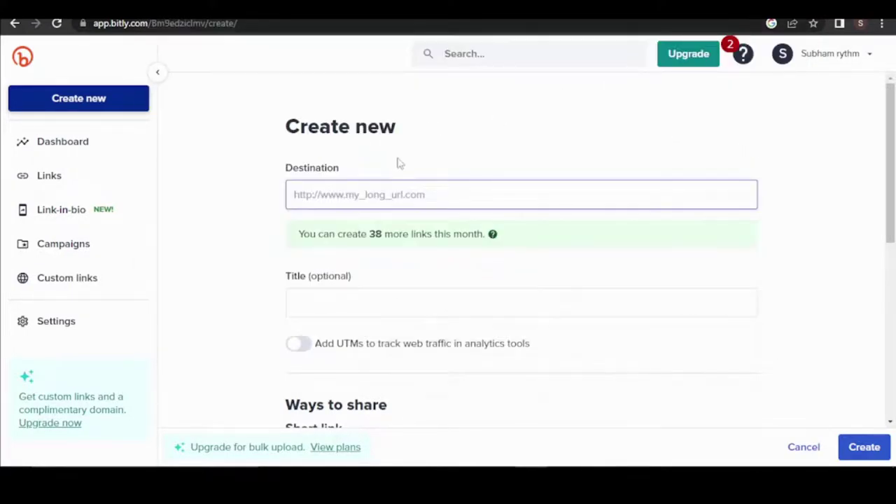
type("https://c93earg3rdcr8sbxv-w8fm6s1p.hop.clickbank.net")
left_click(864, 447)
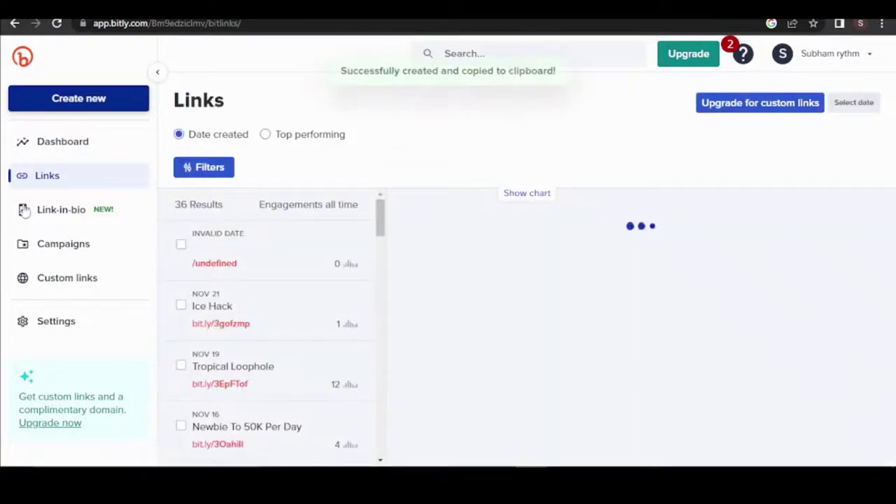
Copy the newly created Bitly short link, set its title to Keto, and save the link
scroll(537, 287, "down", 4)
scroll(586, 326, "up", 4)
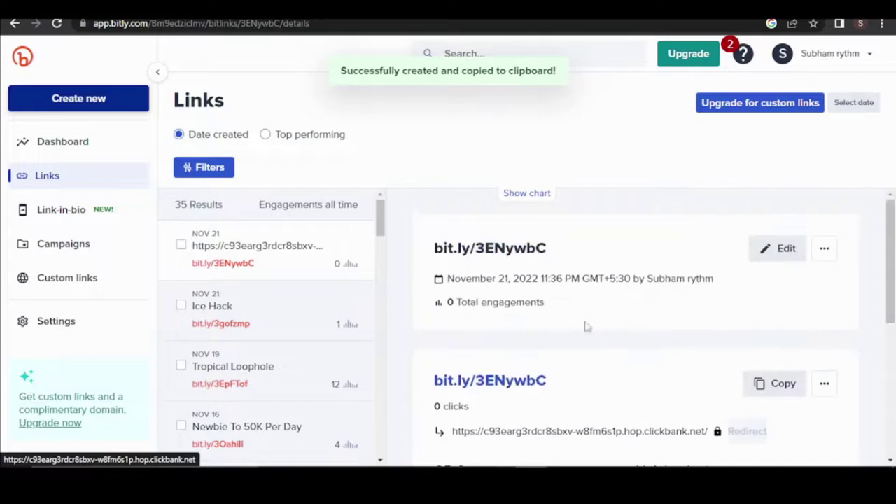
left_click(761, 388)
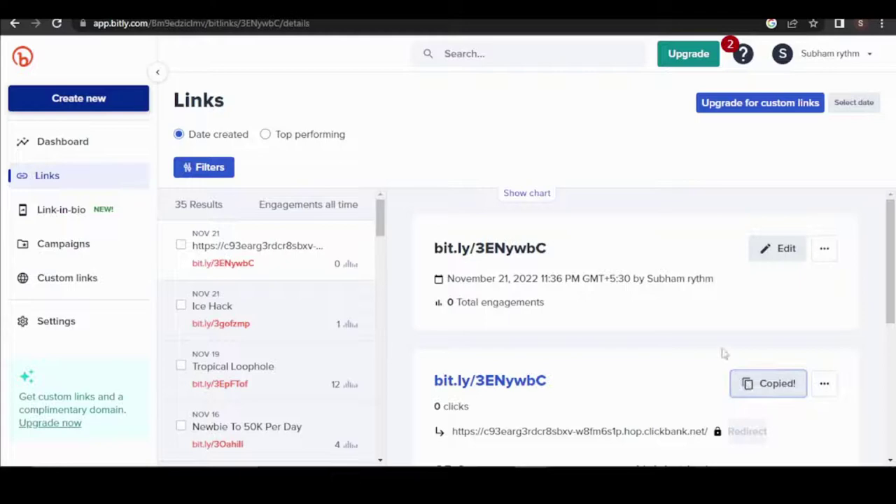
left_click(770, 255)
left_click(803, 206)
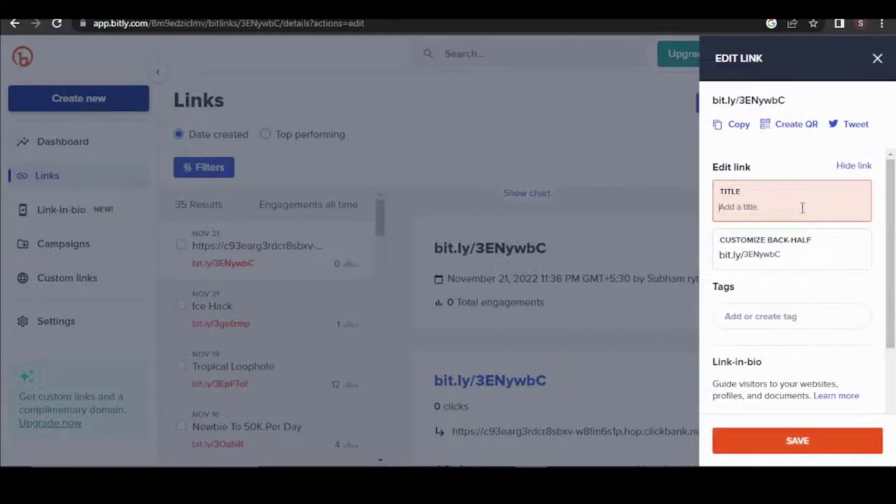
type("Keto")
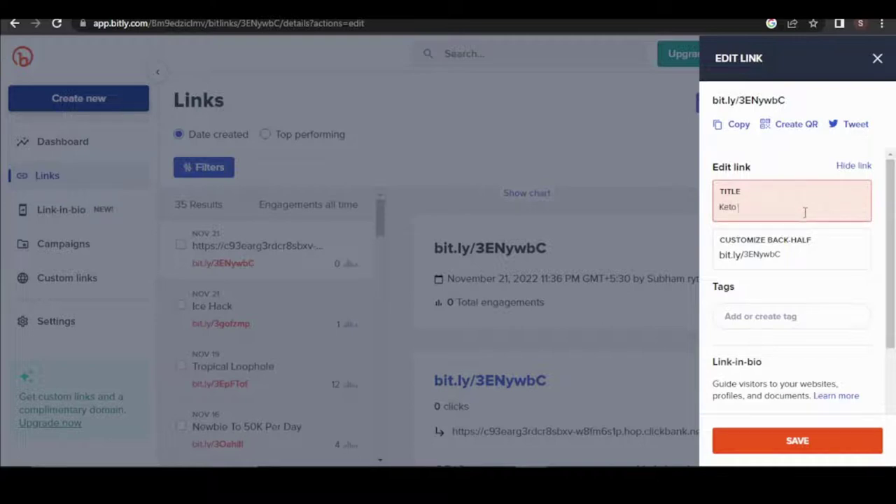
left_click(742, 442)
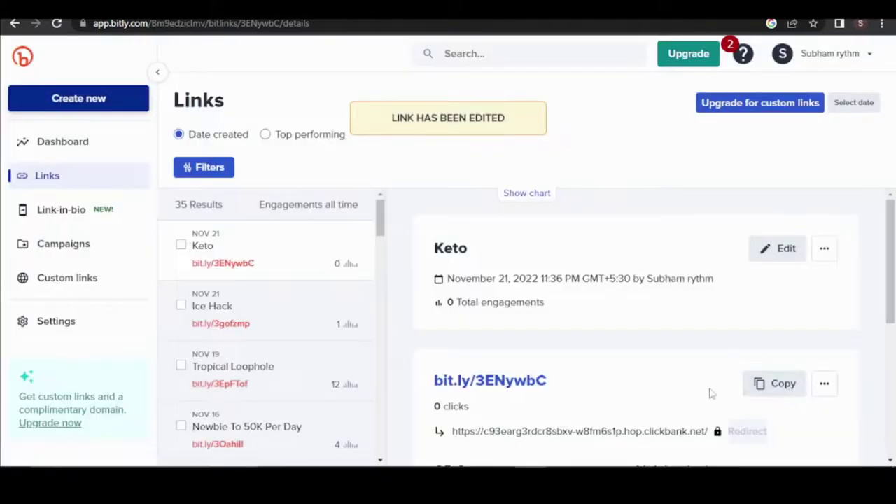
Copy the Keto short link and open it in a new browser tab to check the sales page and the hop ID in its address
left_click(770, 389)
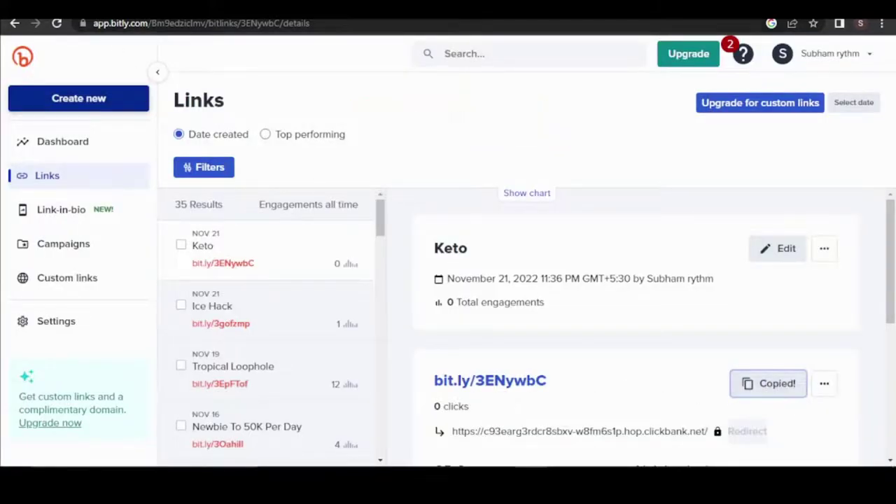
key("ctrl+t")
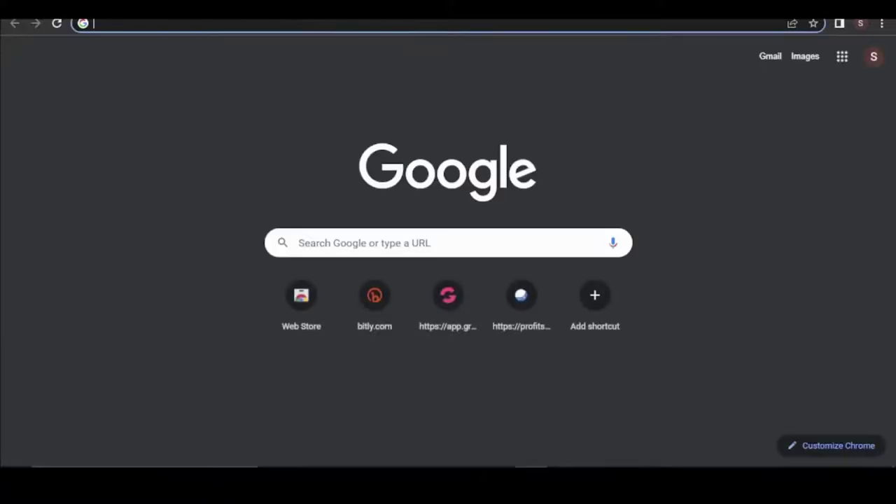
key("ctrl+v")
key("Return")
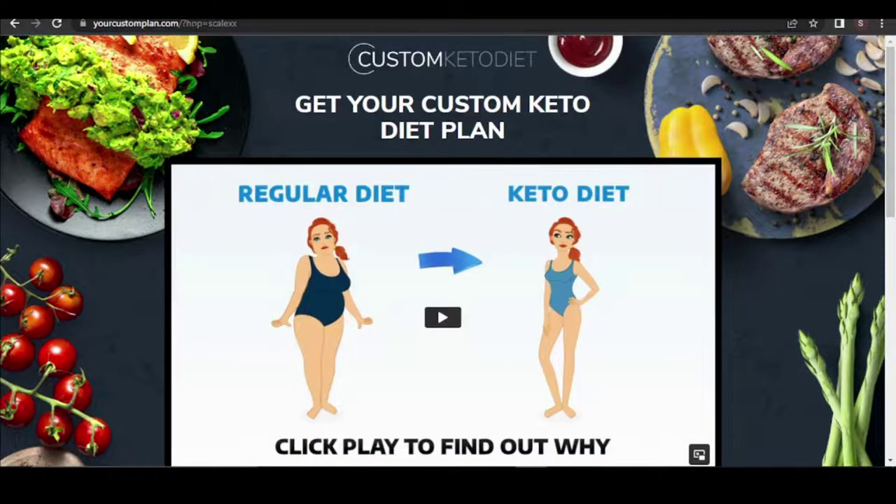
scroll(380, 194, "down", 6)
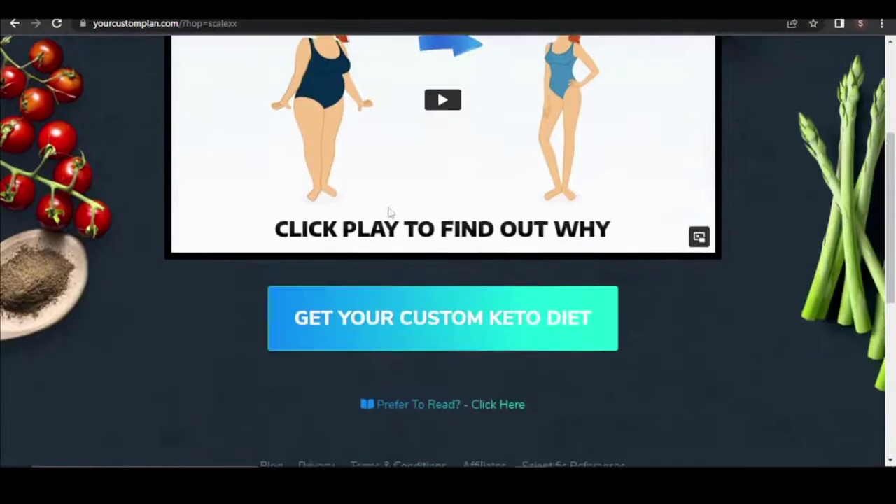
scroll(449, 252, "up", 6)
double_click(252, 23)
type("scalino")
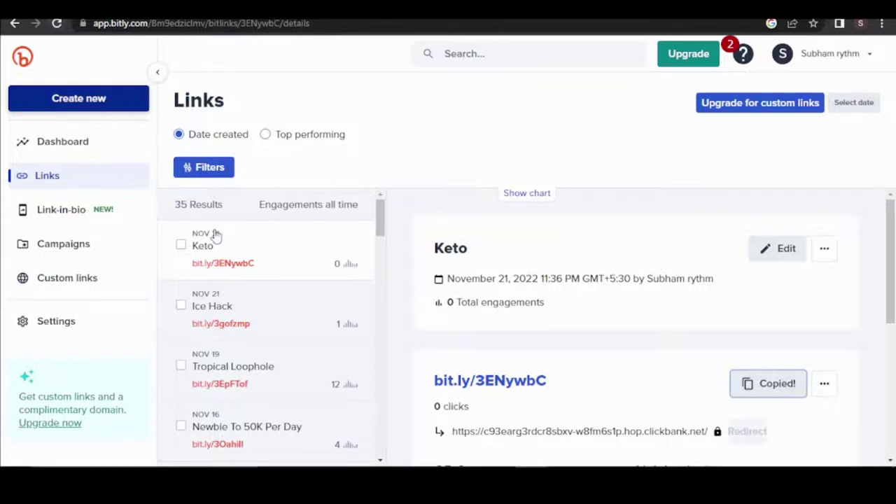
Reload the Bitly Links page and examine the Keto link's click count and referrer statistics
left_click(56, 24)
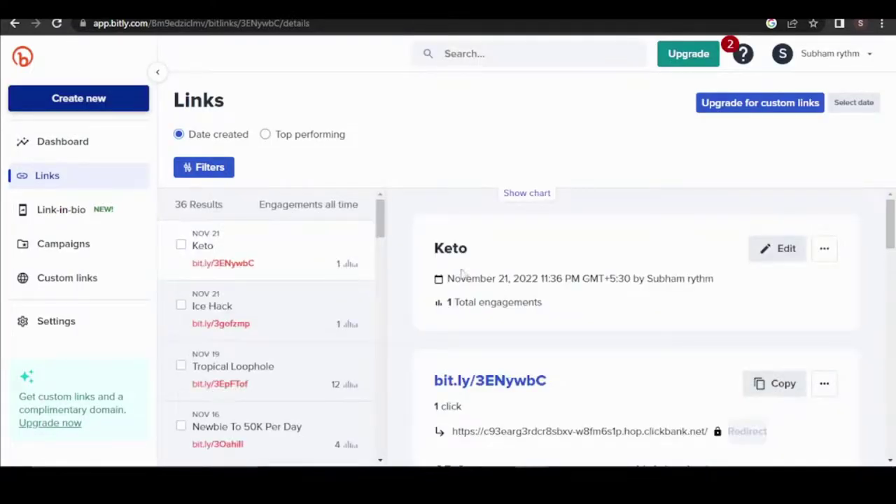
scroll(537, 296, "down", 10)
scroll(776, 329, "down", 2)
scroll(756, 312, "up", 3)
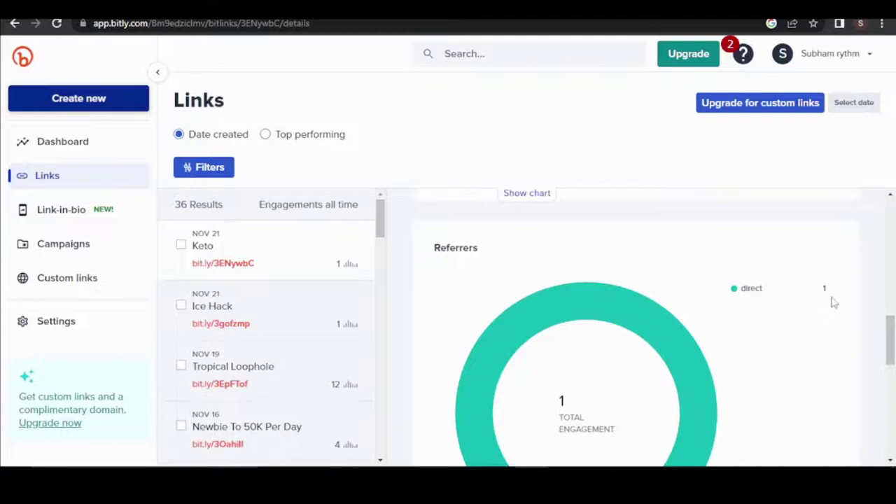
scroll(833, 302, "up", 10)
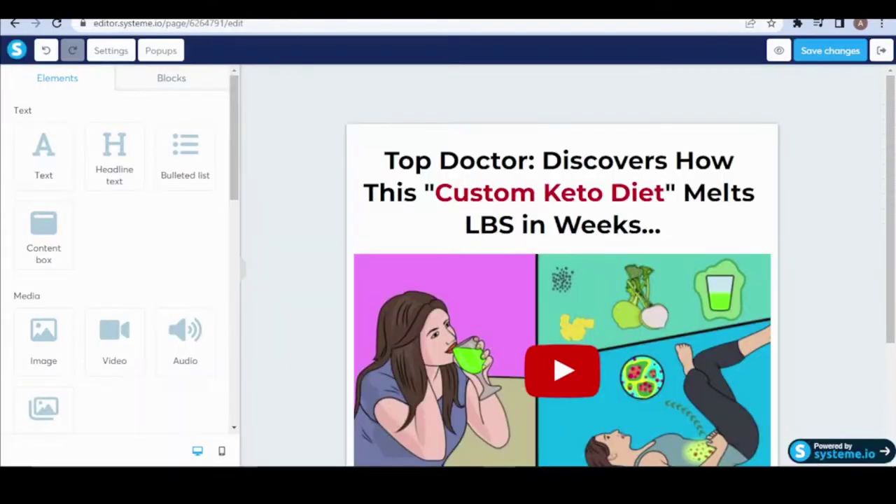
Switch back to the systeme.io page editor and go to the "SHOW ME THE VIDEO>>" button
scroll(518, 336, "down", 3)
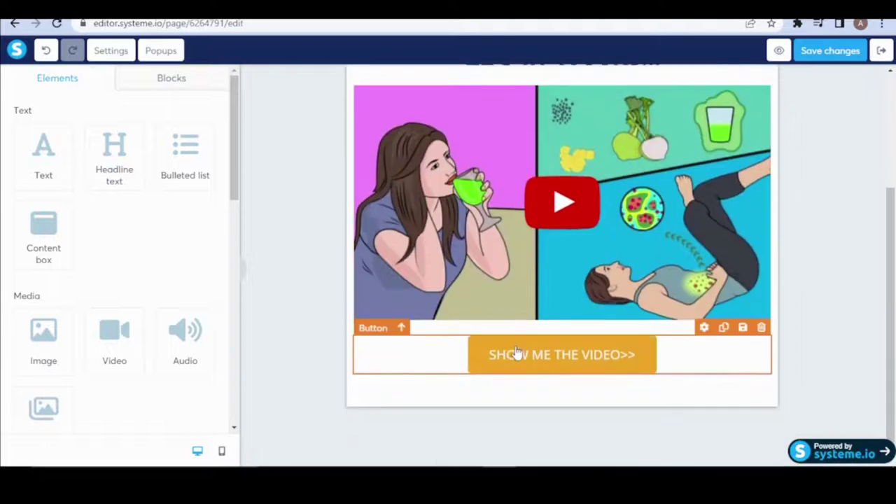
left_click(532, 360)
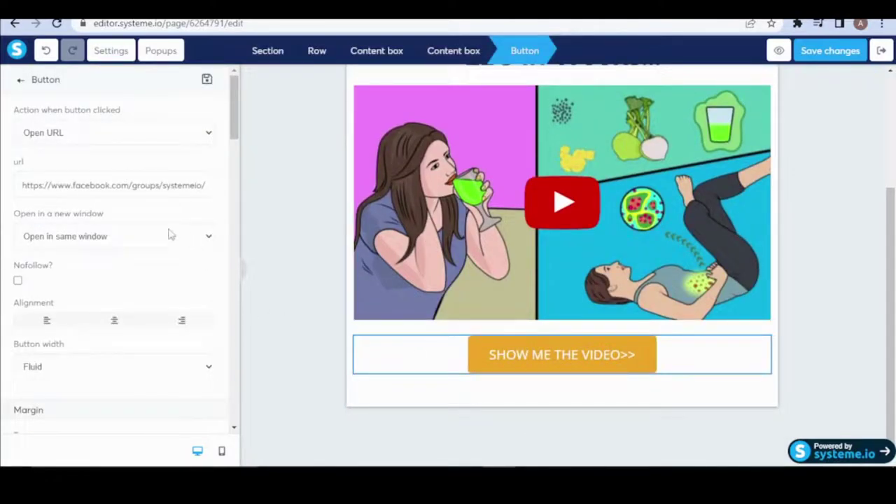
triple_click(108, 193)
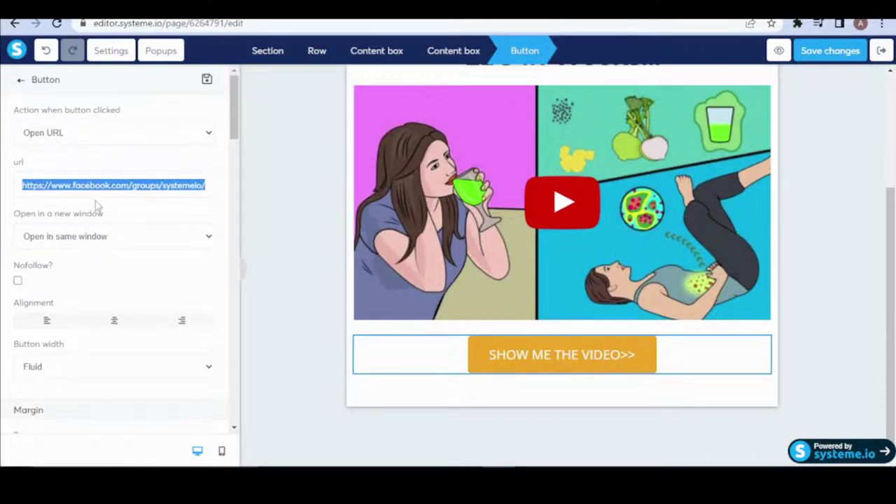
key("ctrl+v")
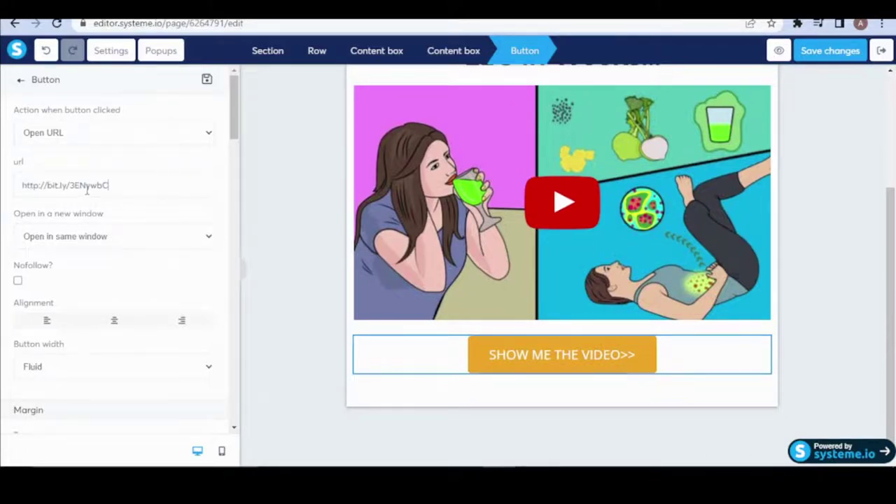
Try the Show popup action for the button and restore the action to Open URL
left_click(49, 132)
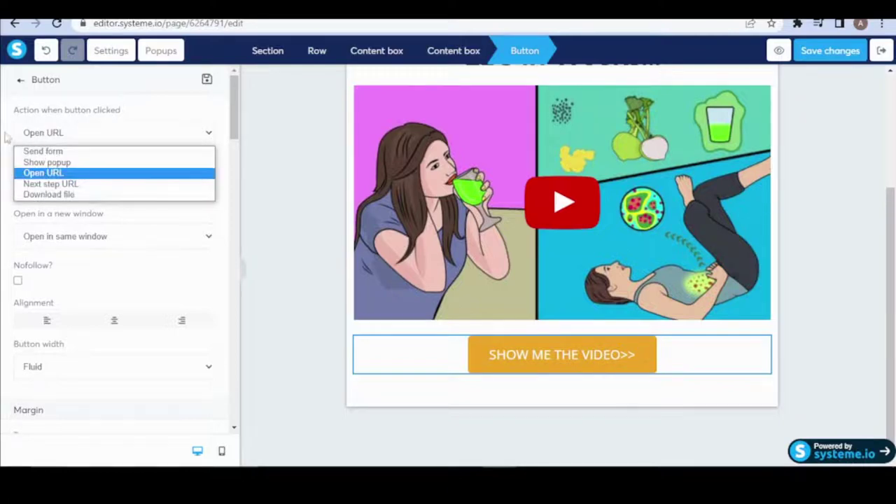
left_click(64, 167)
left_click(85, 135)
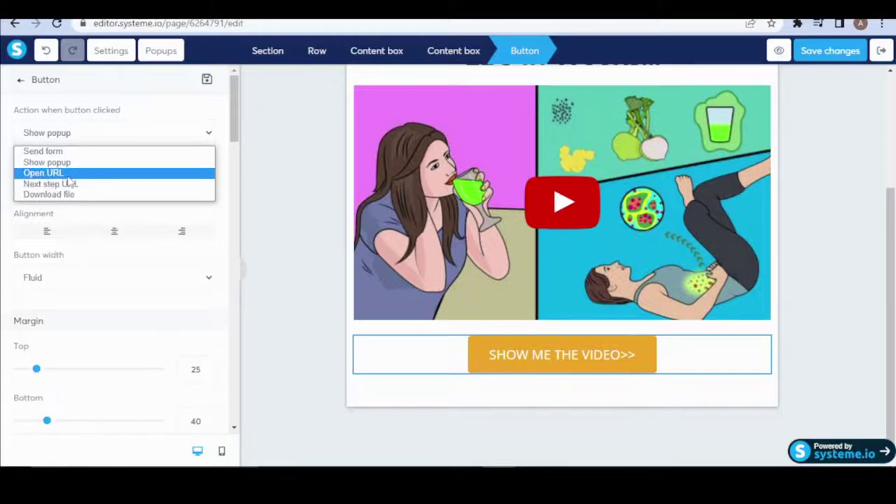
left_click(68, 175)
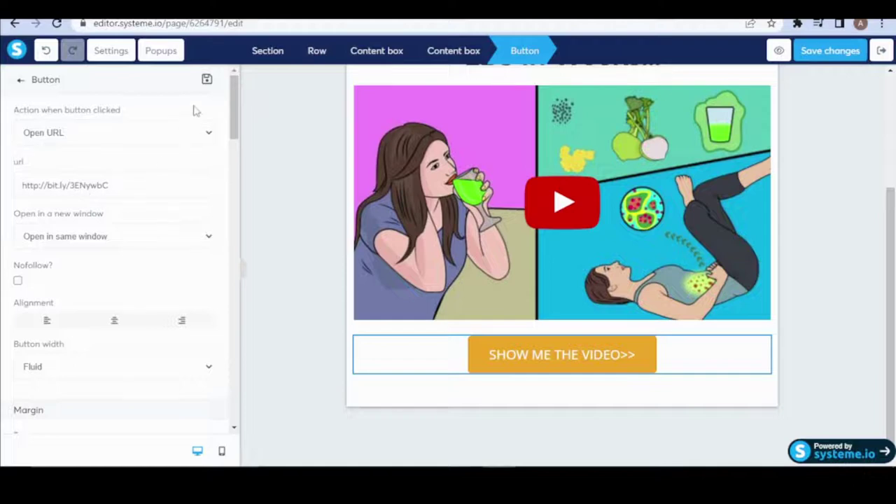
Look at the page settings, close them and save the page changes
left_click(161, 53)
left_click(113, 56)
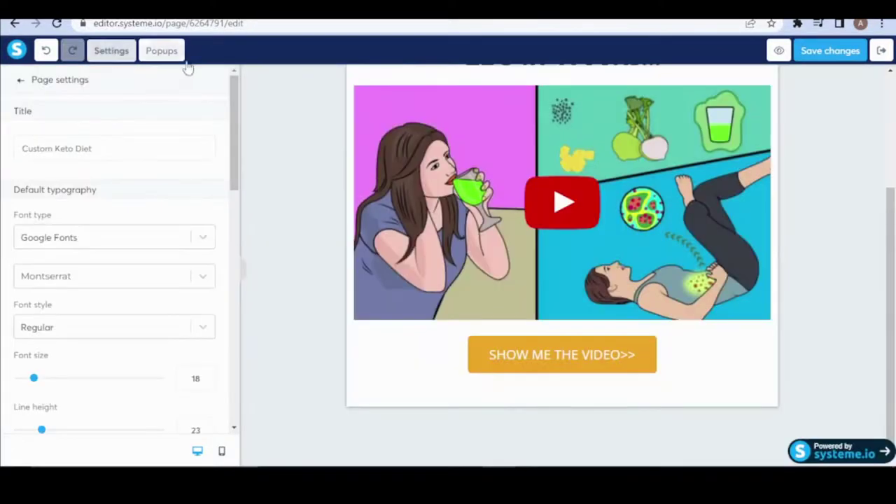
left_click(288, 92)
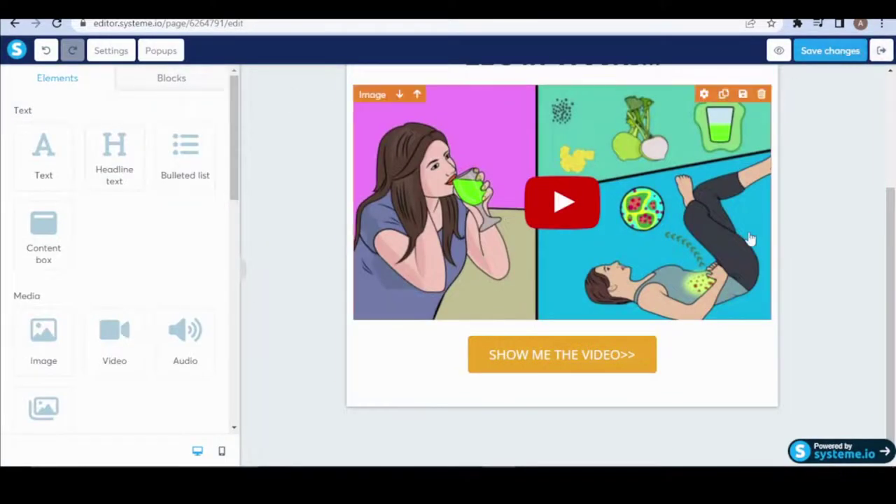
left_click(844, 51)
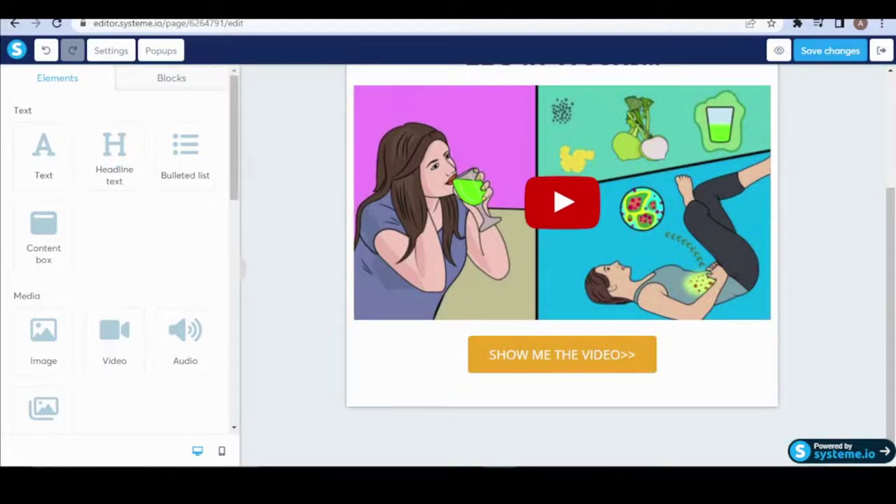
Open brightrituals.com in a new tab and examine its footer copyright line, legal links and disclosure
key("ctrl+t")
type("bright")
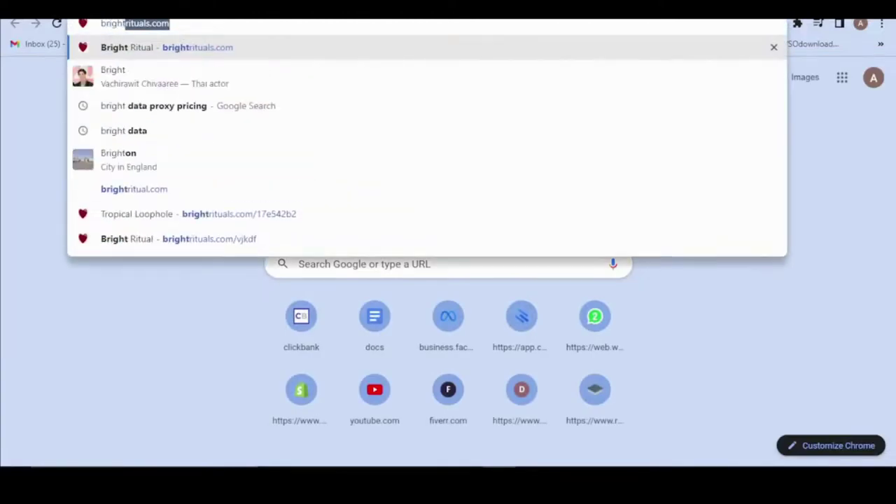
key("Return")
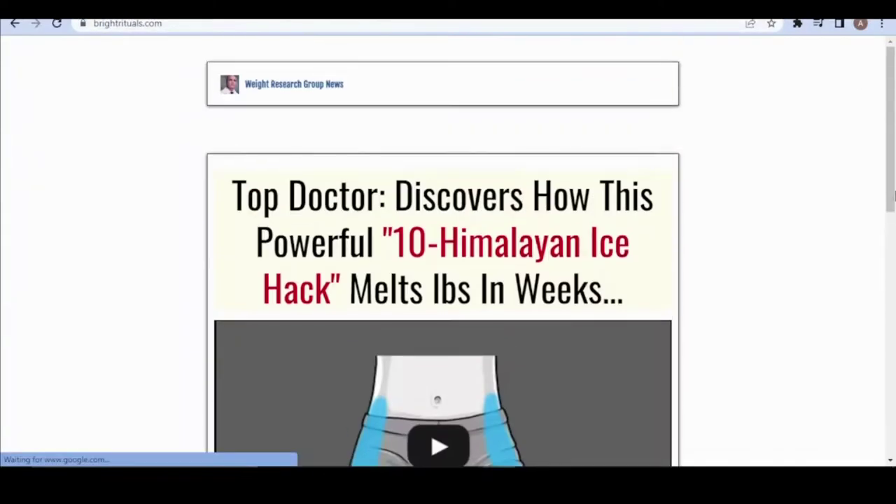
left_click_drag(893, 198, 893, 441)
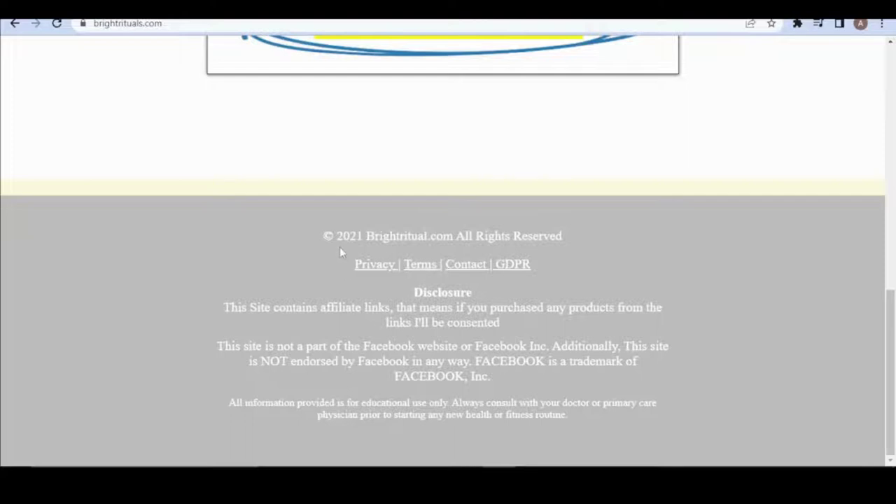
left_click_drag(329, 238, 706, 241)
left_click(706, 241)
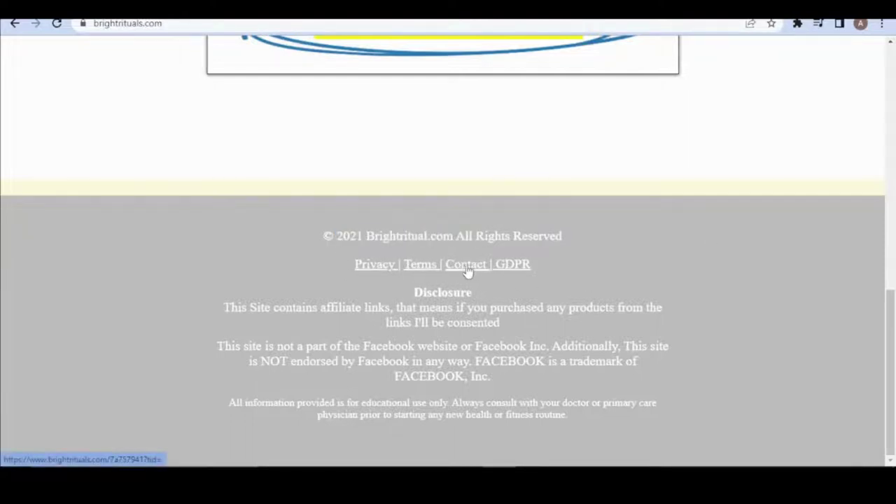
Return to the landing page editor and exit it to the funnel's step configuration
scroll(698, 245, "up", 15)
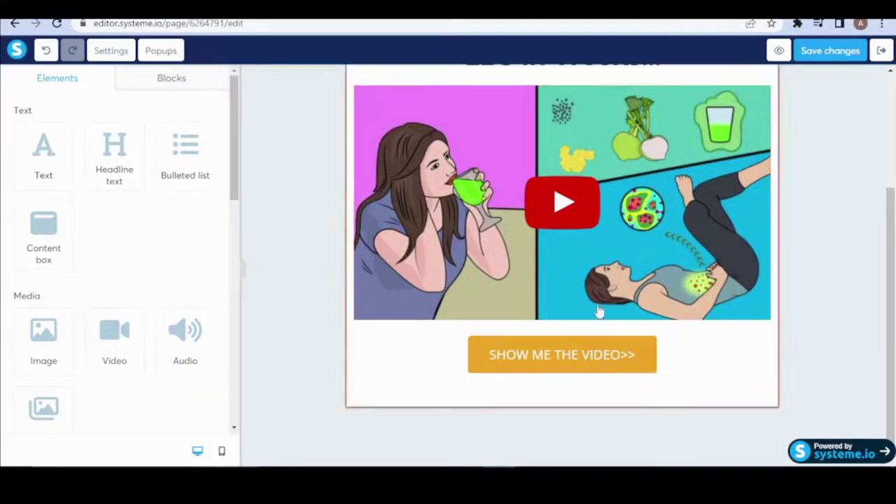
scroll(840, 259, "up", 3)
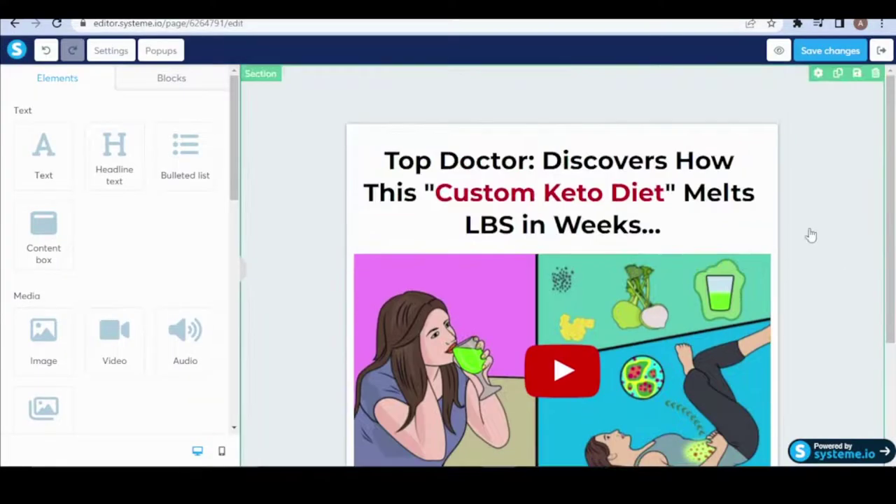
left_click(881, 51)
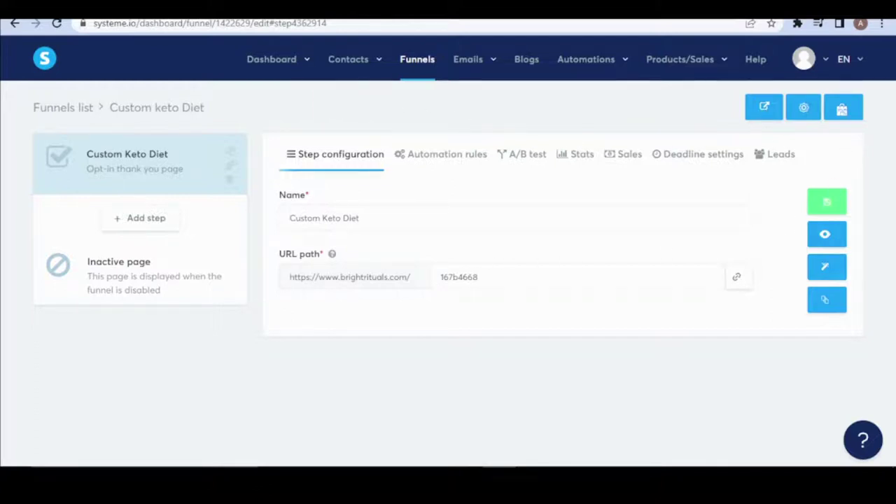
Open Namecheap in a new tab and go to the account's domain list
key("ctrl+t")
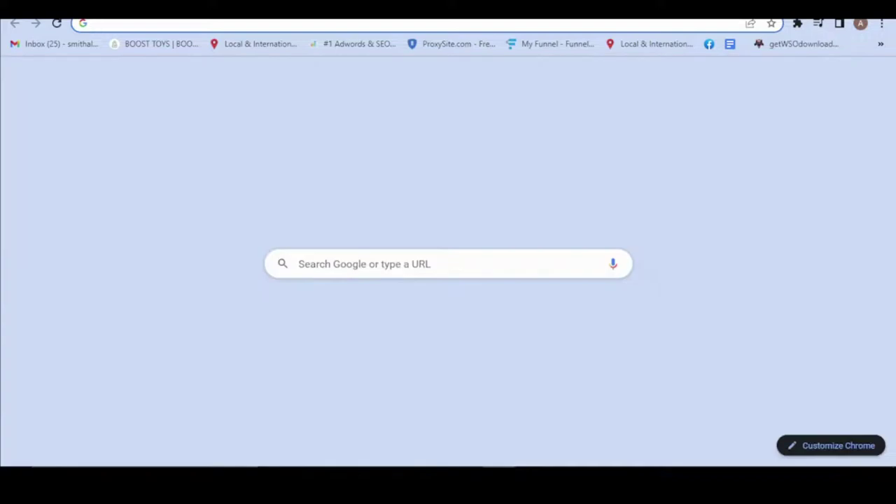
type("nam")
key("Return")
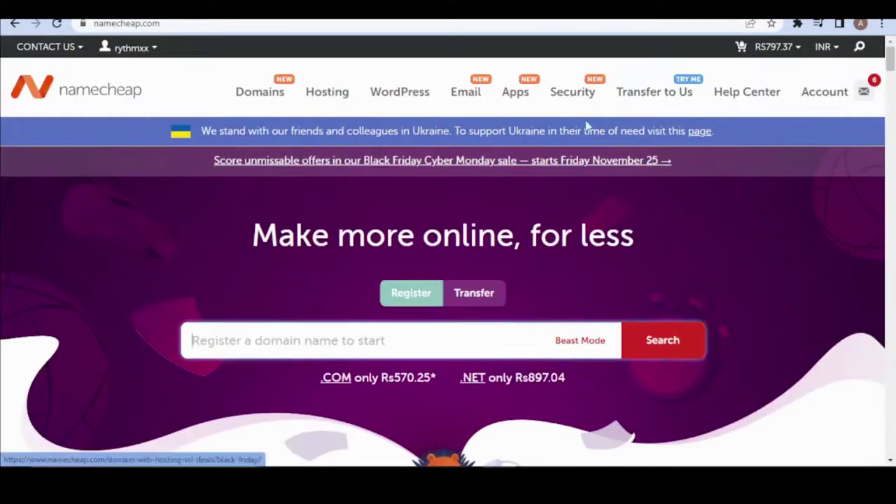
mouse_move(830, 93)
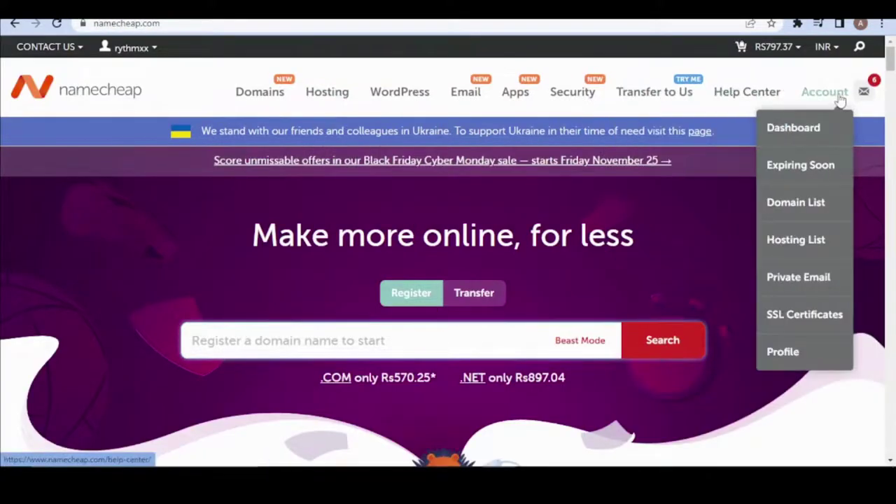
left_click(794, 126)
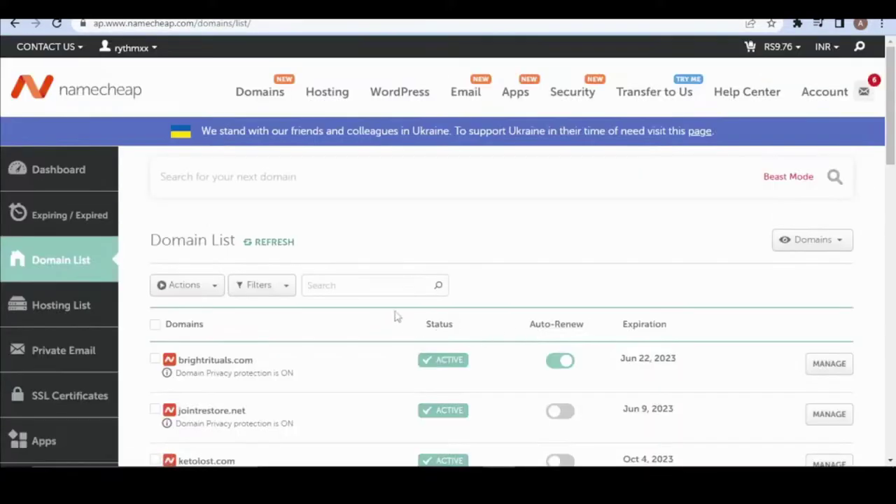
Open the Advanced DNS settings of the ketolost.com domain
scroll(399, 310, "down", 3)
scroll(229, 299, "down", 3)
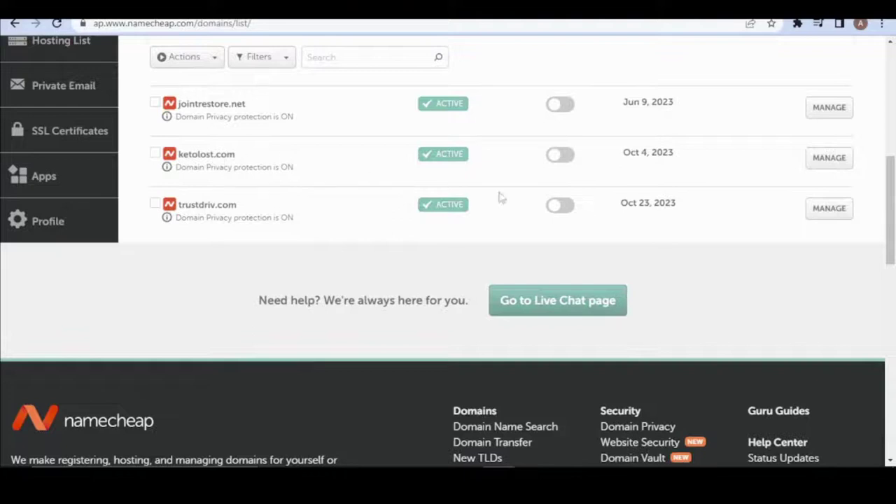
left_click(830, 159)
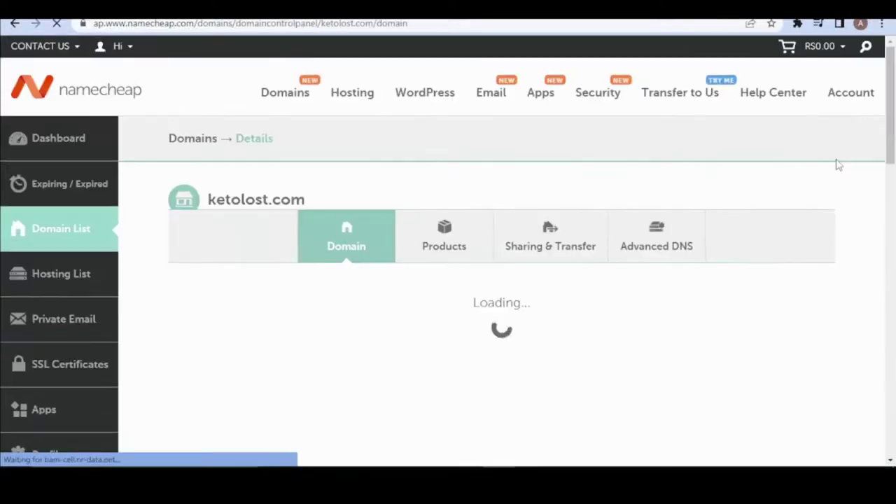
left_click(649, 269)
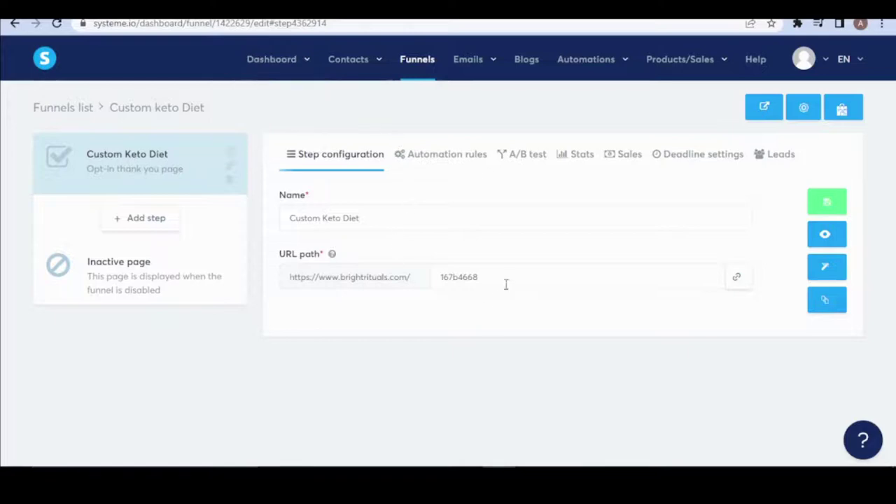
Switch back to systeme.io and open the Domains section of the account settings
mouse_move(805, 63)
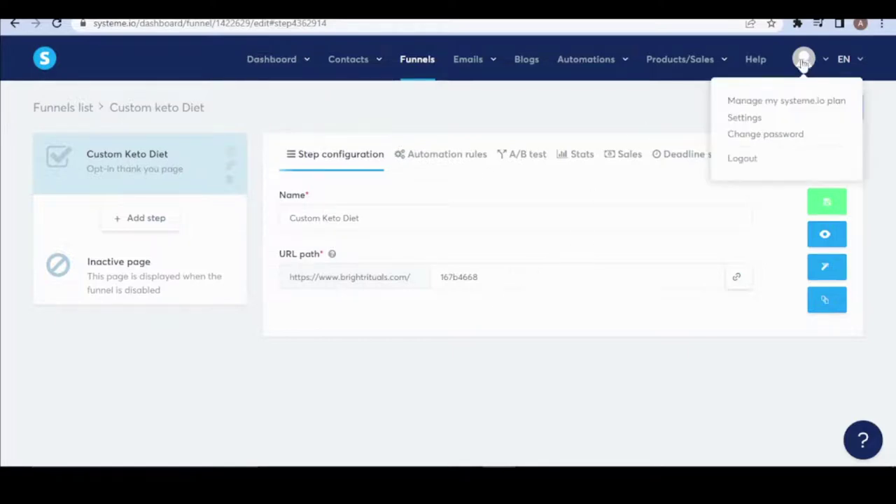
left_click(746, 119)
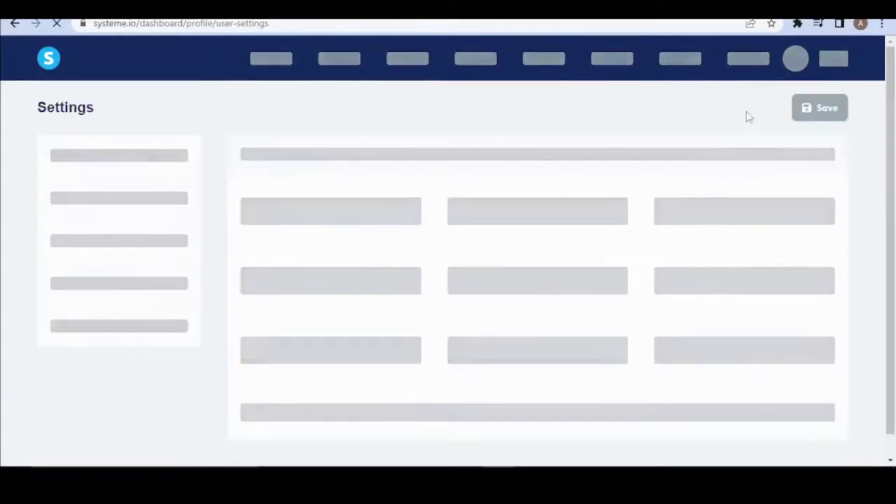
left_click(88, 191)
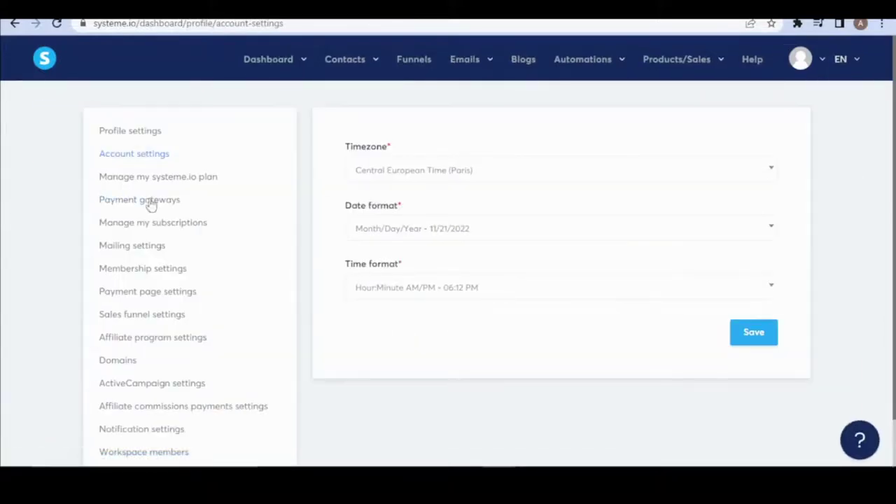
left_click(118, 360)
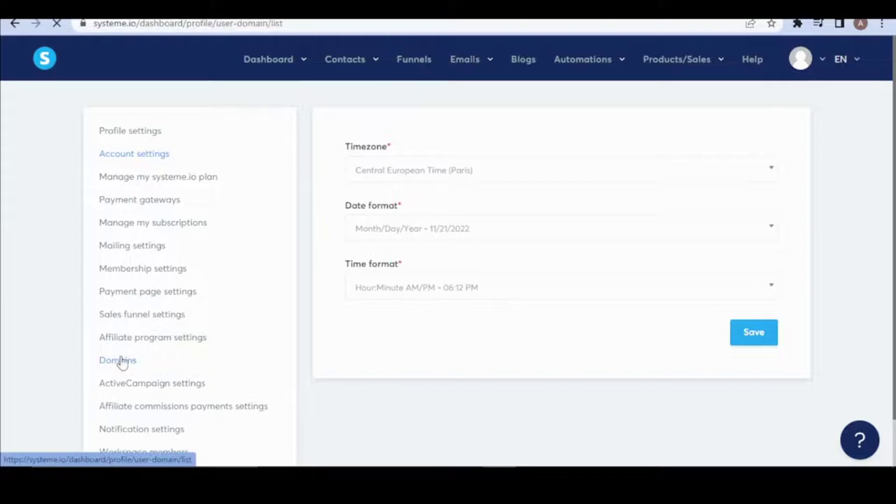
scroll(451, 291, "down", 3)
left_click(750, 411)
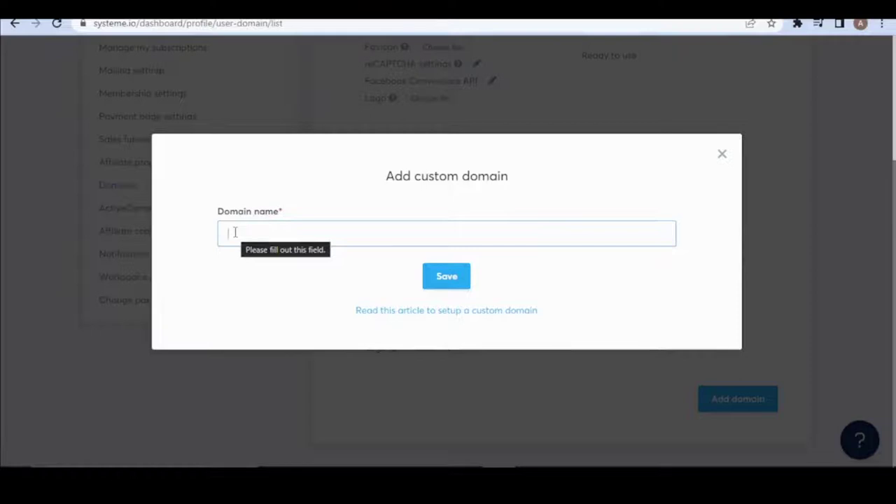
type("www")
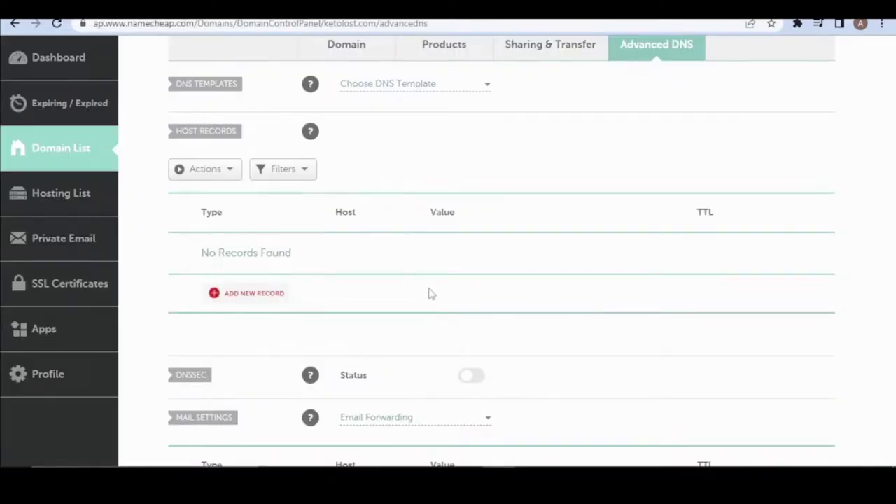
scroll(427, 294, "up", 3)
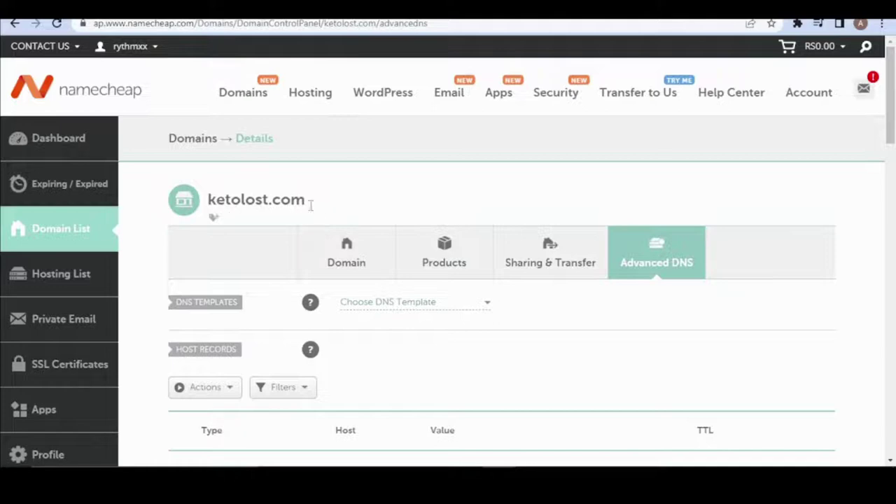
double_click(211, 209)
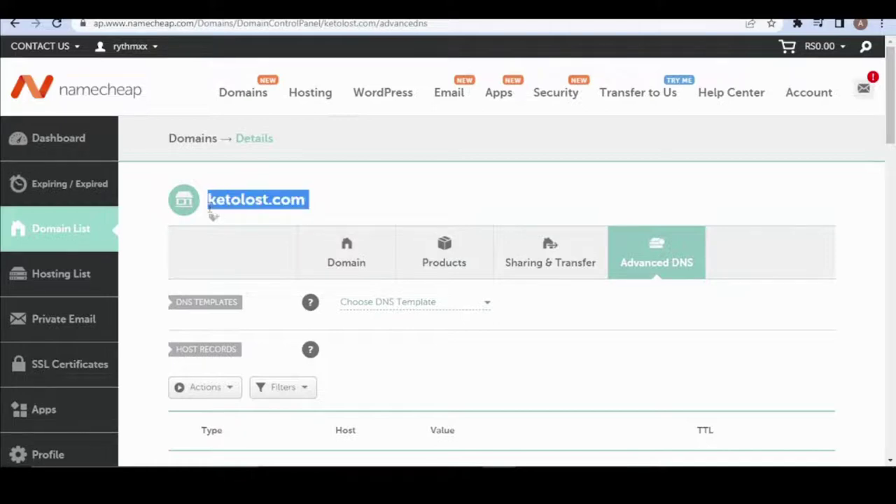
left_click_drag(212, 200, 308, 200)
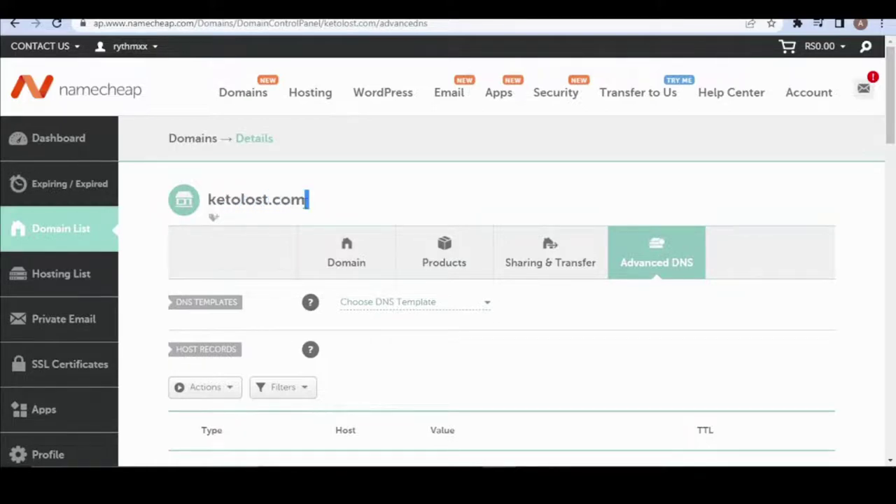
left_click(350, 190)
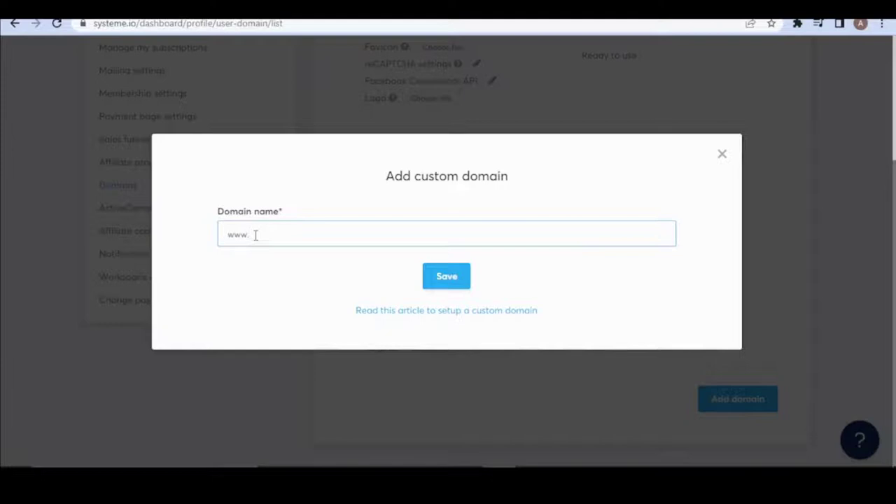
type(".keto")
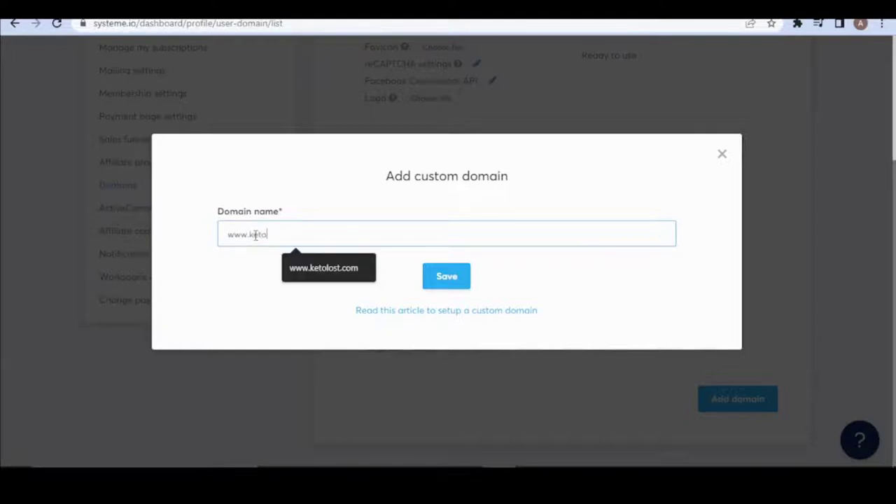
type("lost.com")
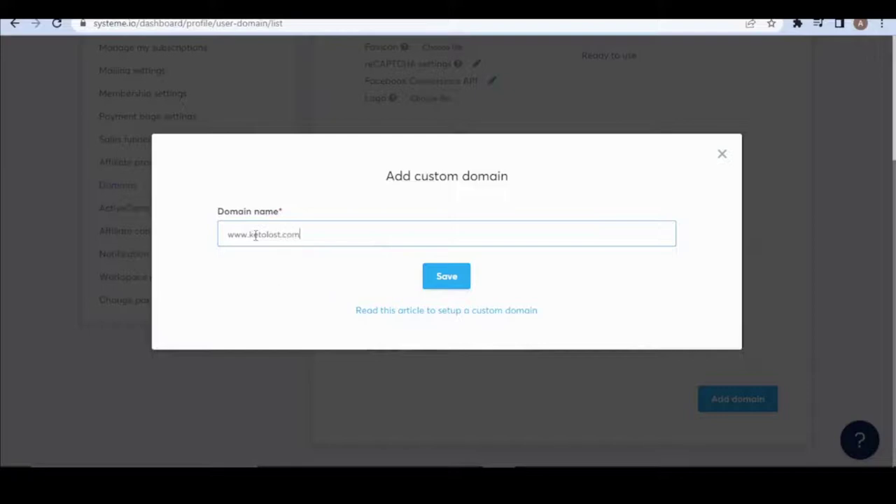
left_click(448, 276)
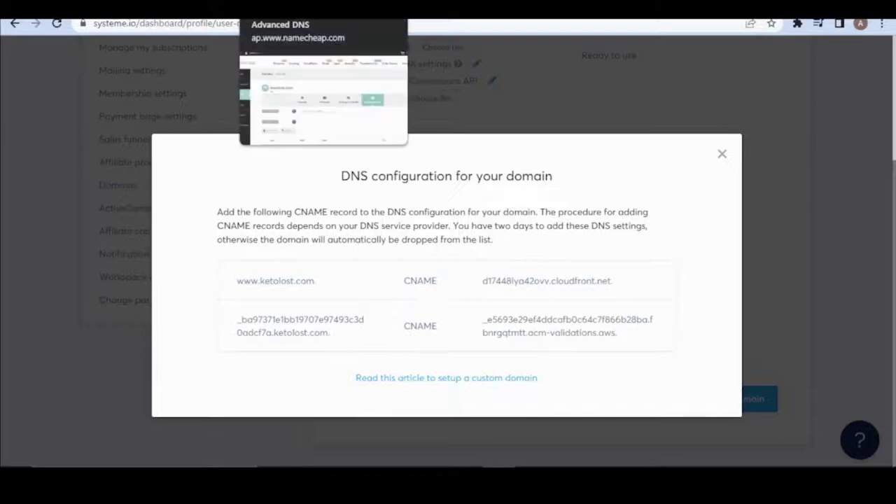
left_click(294, 8)
scroll(382, 304, "down", 3)
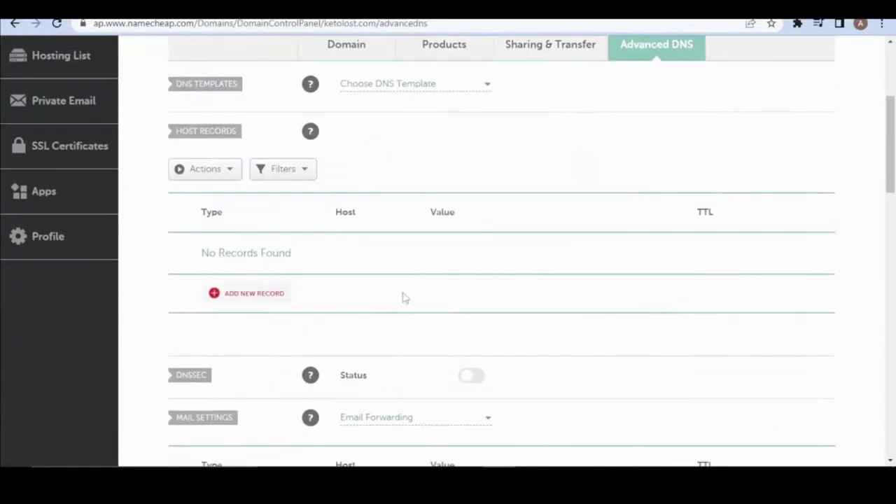
left_click(270, 302)
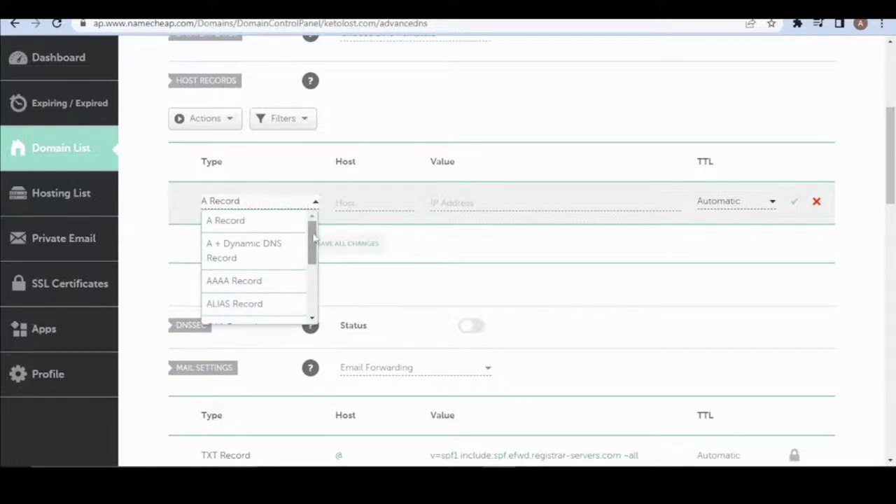
left_click_drag(310, 240, 312, 258)
scroll(274, 277, "down", 1)
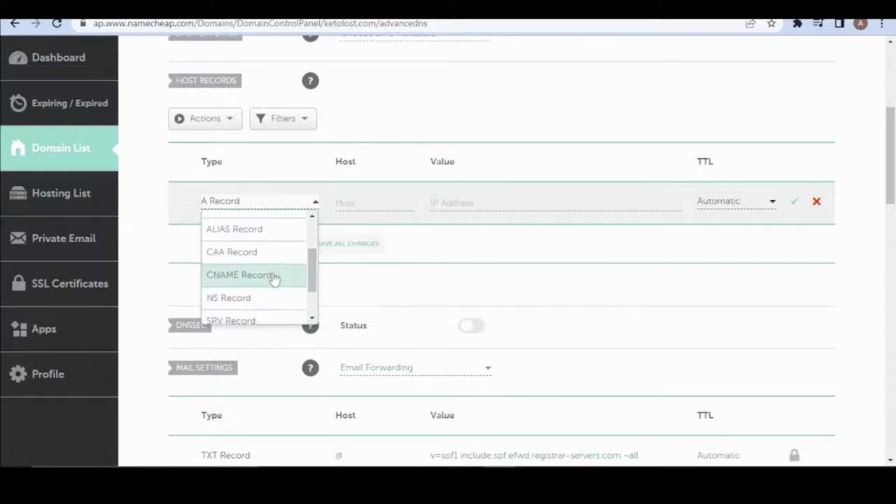
left_click(235, 275)
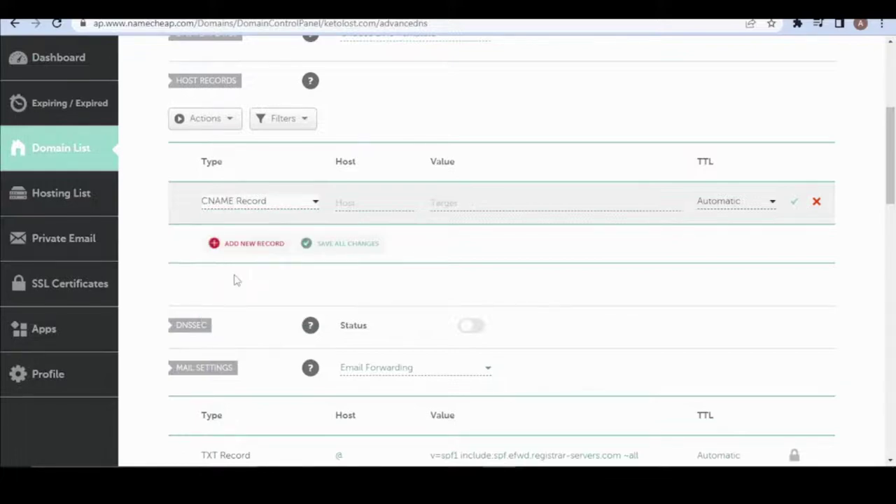
left_click(358, 205)
type("www")
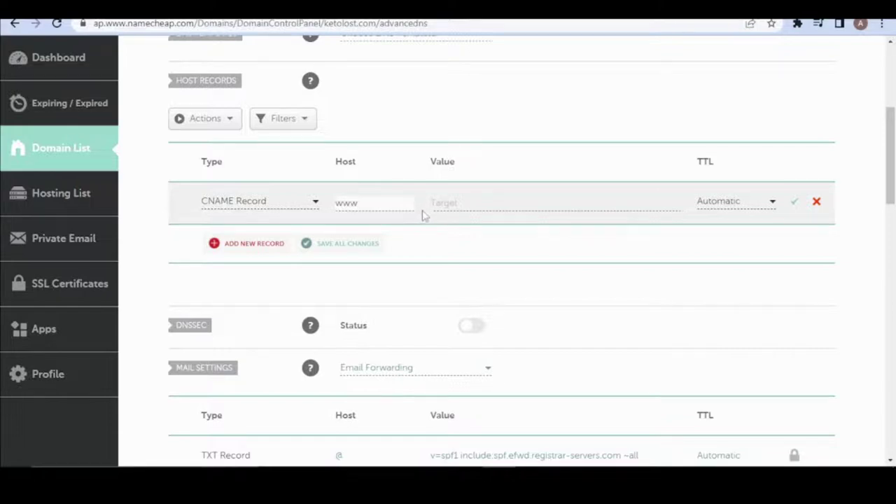
Copy the target d17448lya42ovv.cloudfront.net. from systeme.io into the www record's value in Namecheap and save the record
key("ctrl+Tab")
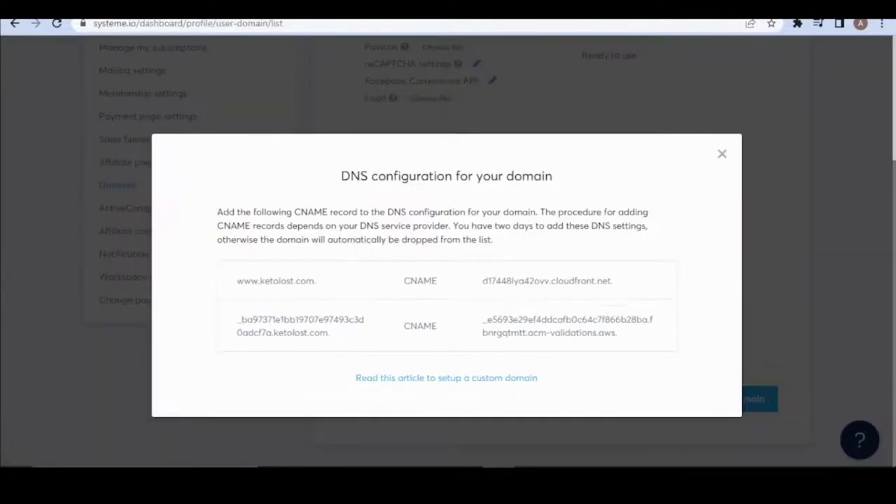
left_click_drag(482, 282, 613, 283)
right_click(603, 287)
left_click(627, 296)
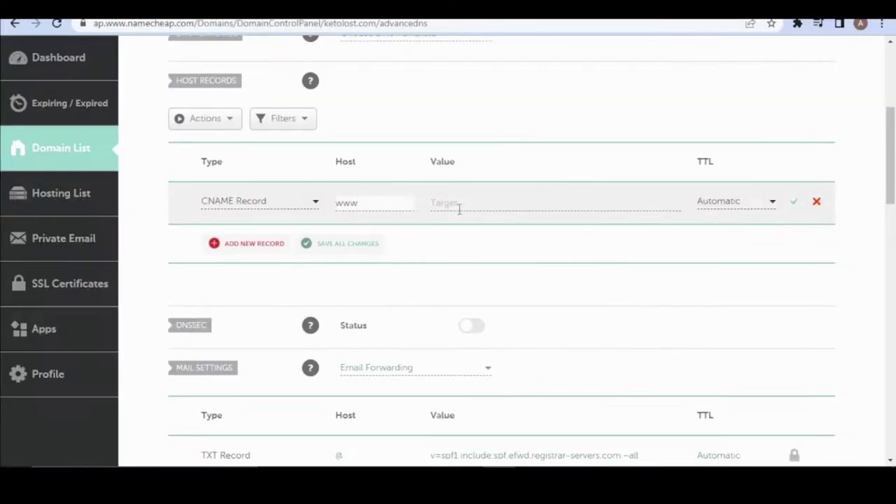
left_click(456, 204)
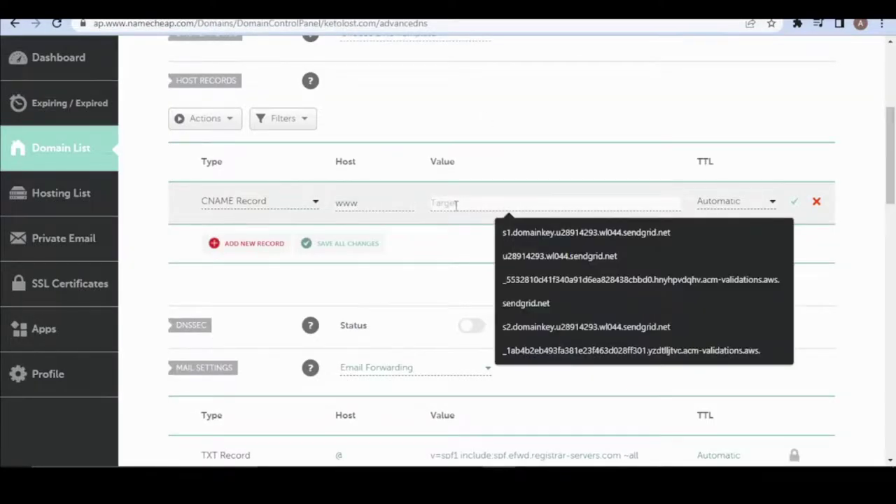
key("ctrl+v")
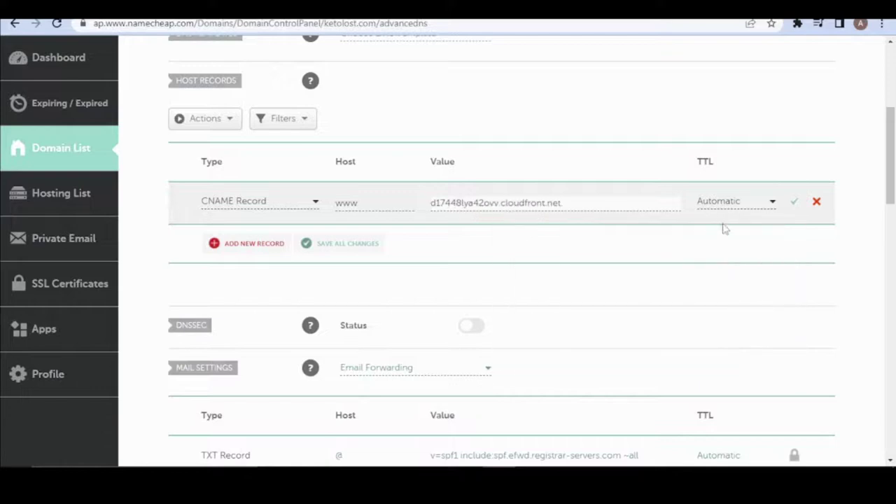
left_click(795, 205)
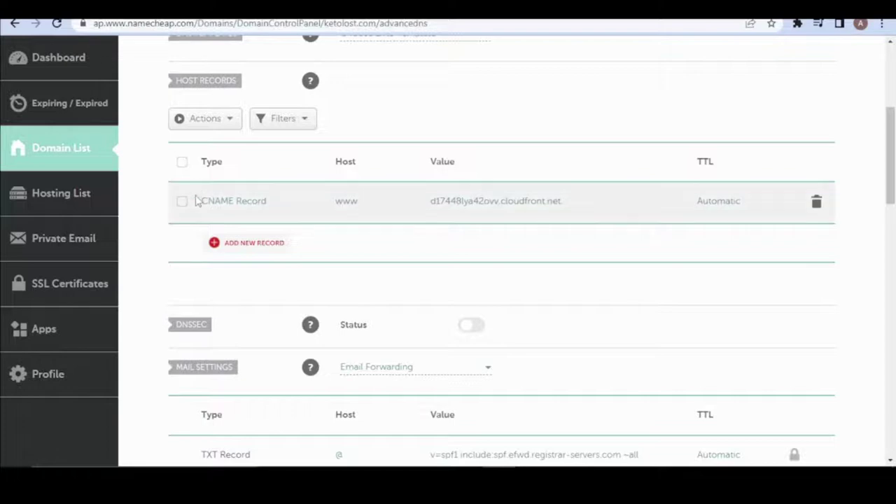
Add a second host record for ketolost.com and set its type to CNAME Record
left_click(249, 245)
scroll(245, 312, "down", 5)
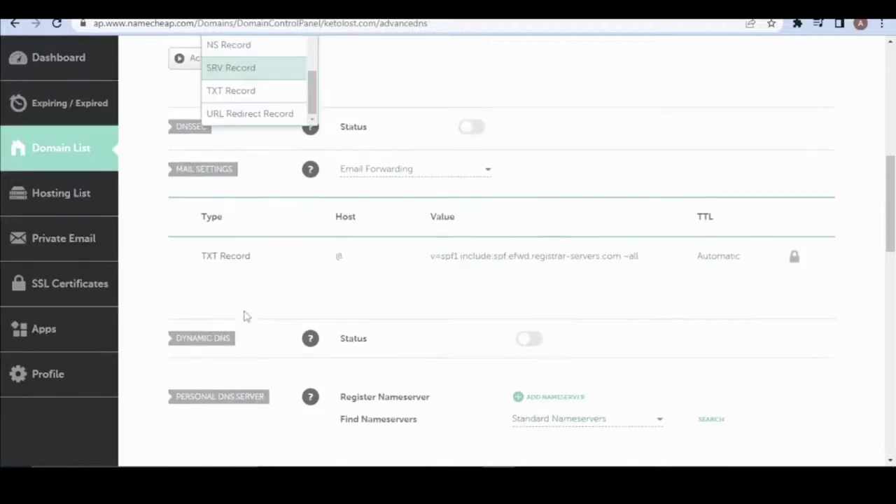
scroll(232, 297, "up", 4)
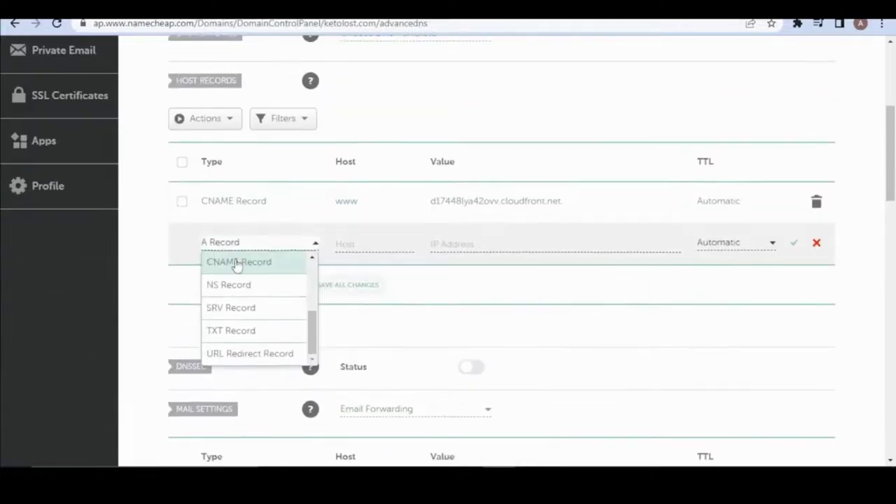
left_click(246, 266)
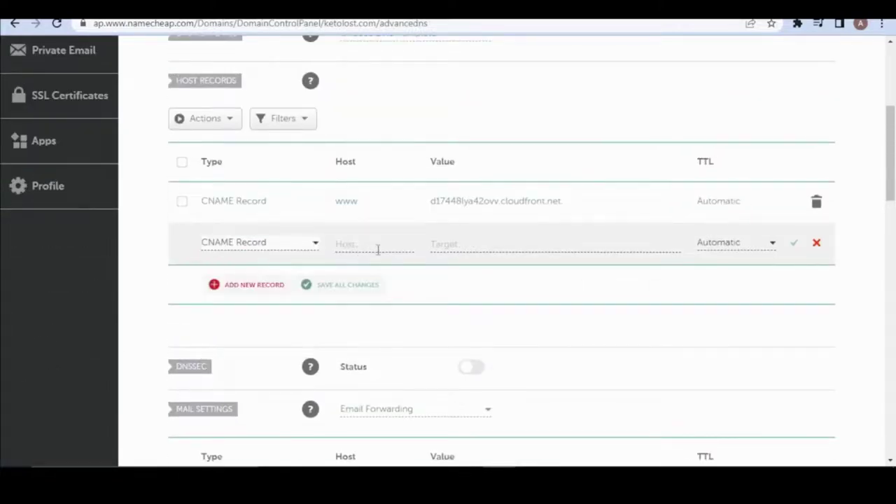
Copy the second CNAME name from systeme.io, without the .ketolost.com ending, into the new record's host in Namecheap
key("ctrl+Tab")
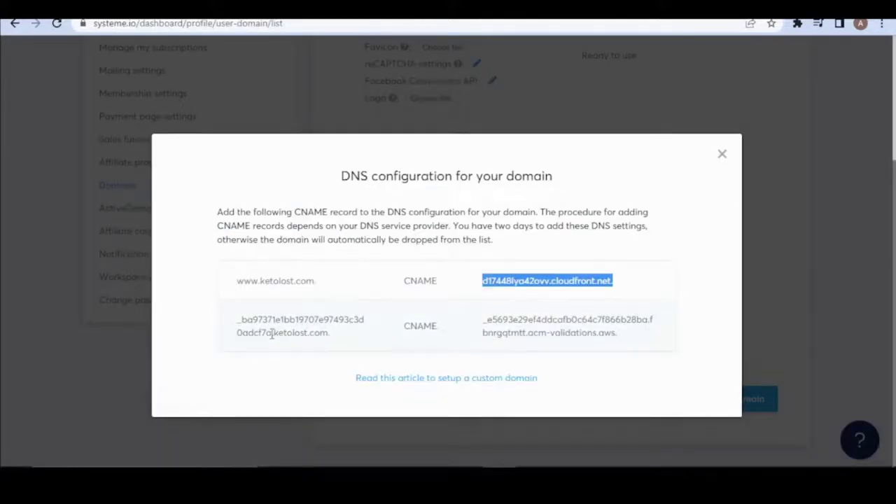
key("ctrl+plus")
key("ctrl+plus")
key("ctrl+plus")
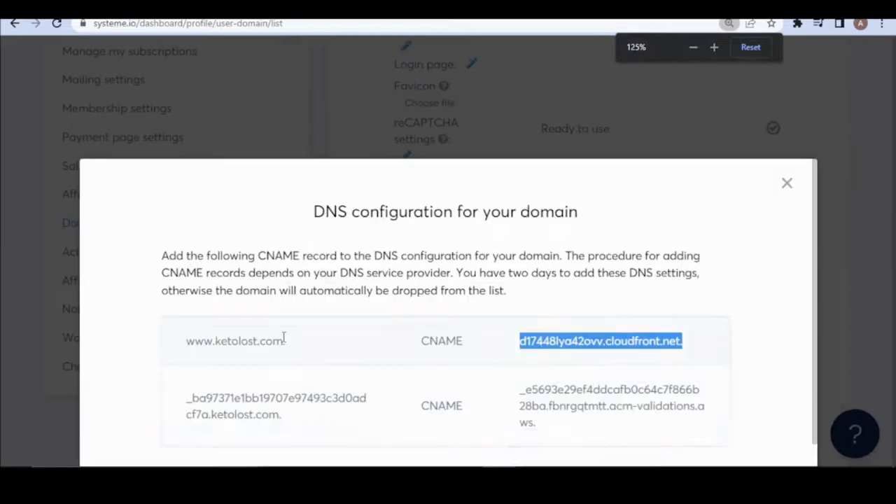
scroll(826, 231, "down", 3)
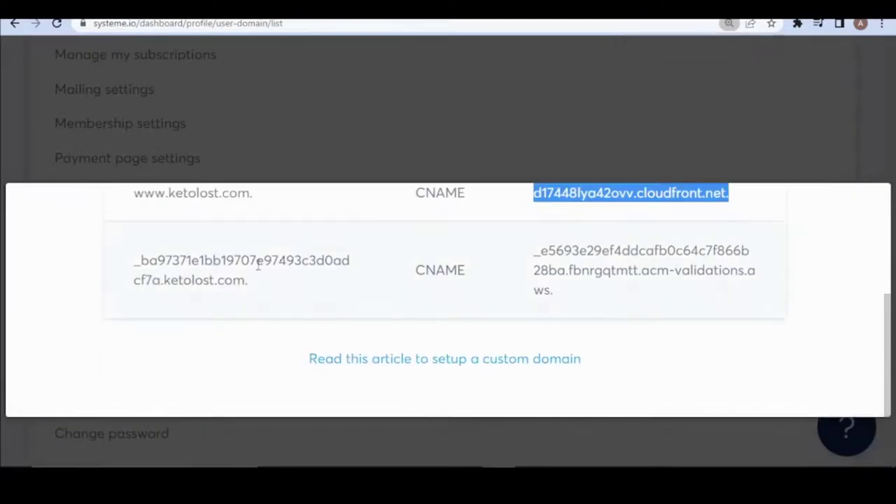
key("ctrl+plus")
key("ctrl+plus")
scroll(219, 283, "down", 3)
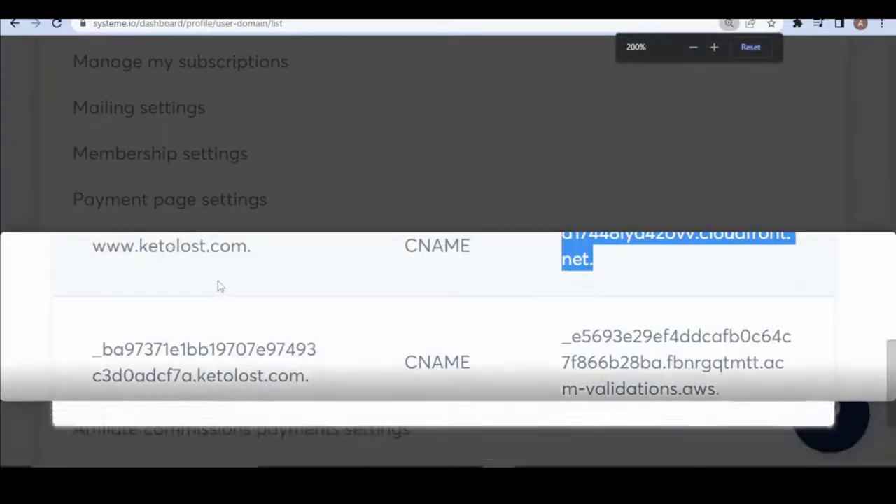
scroll(218, 283, "up", 3)
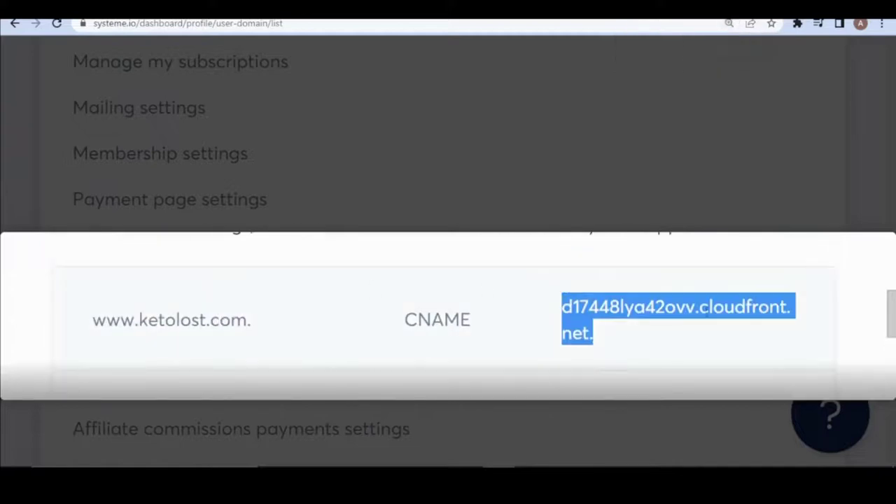
scroll(892, 312, "down", 3)
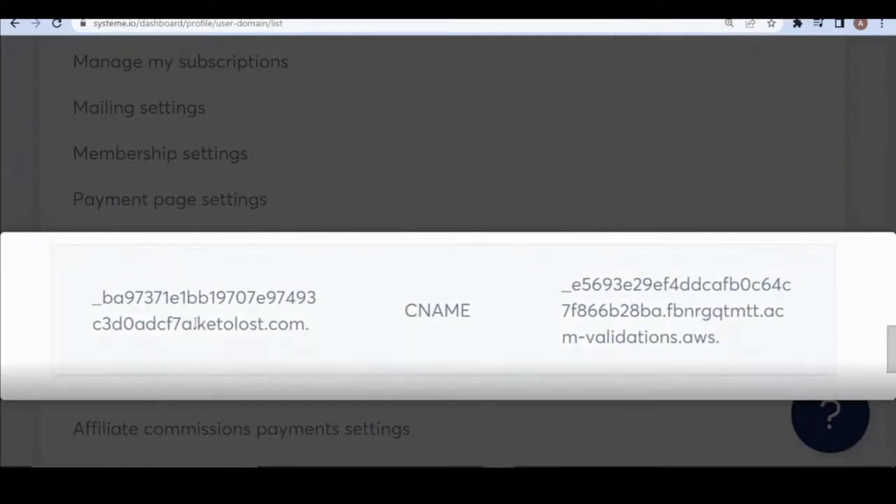
left_click_drag(192, 324, 68, 325)
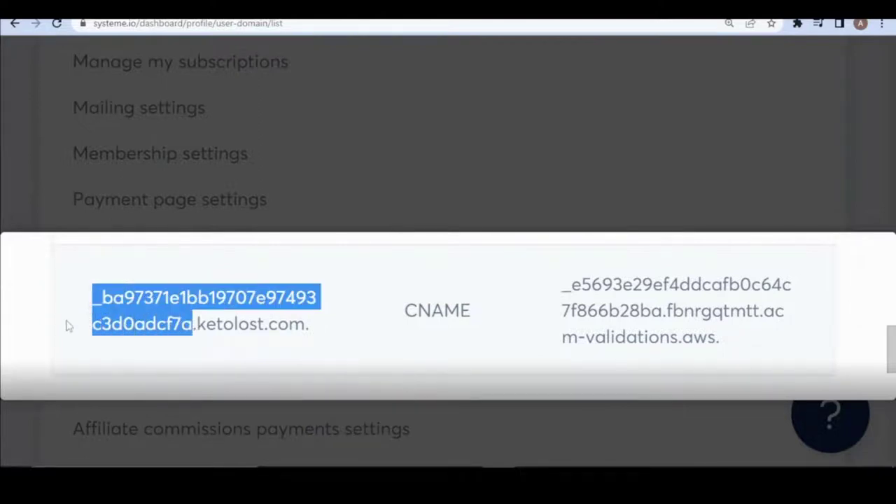
key("ctrl+Tab")
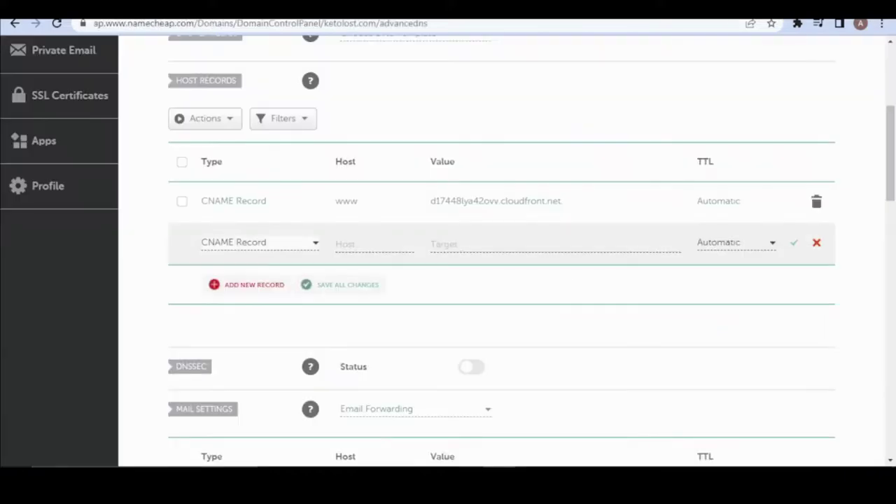
left_click(357, 246)
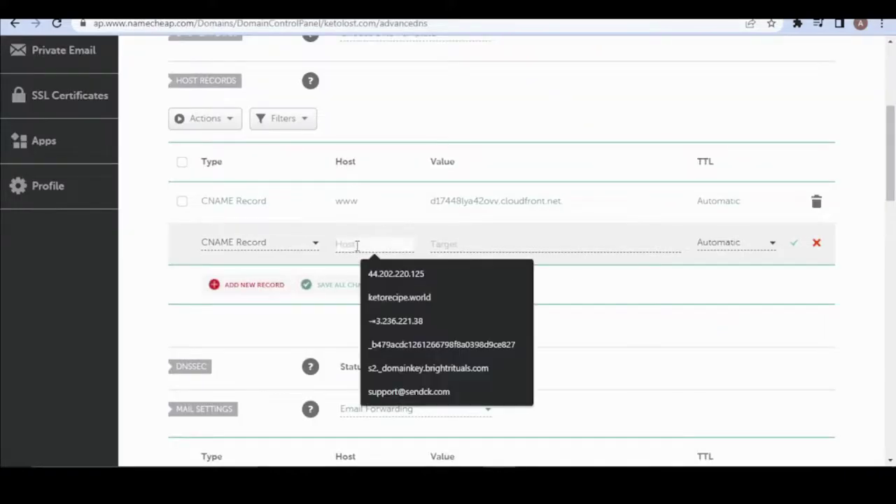
key("ctrl+v")
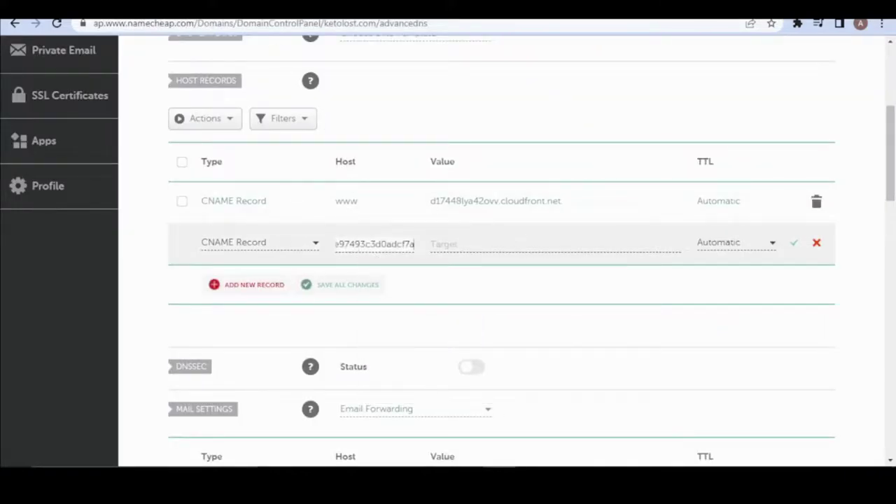
Copy the second CNAME record's target, ending in acm-validations.aws., from the DNS configuration in systeme.io
key("ctrl+Tab")
key("ctrl+Tab")
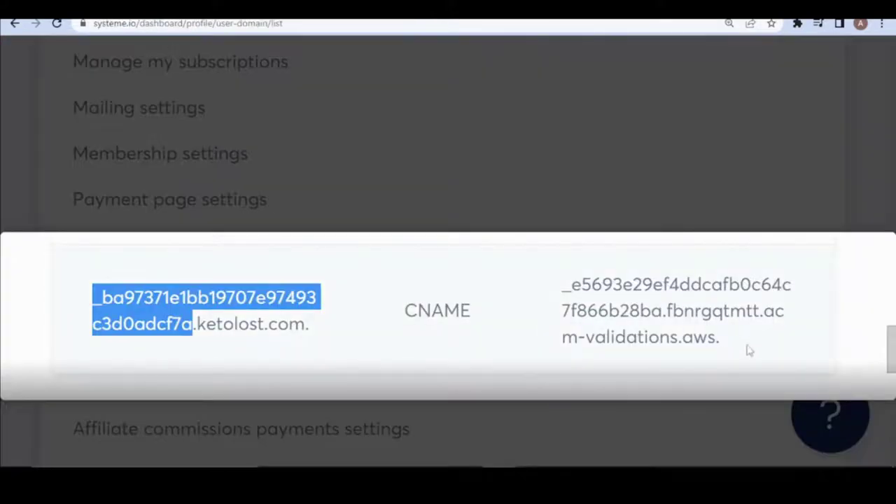
key("ctrl+minus")
key("ctrl+minus")
key("ctrl+minus")
key("ctrl+minus")
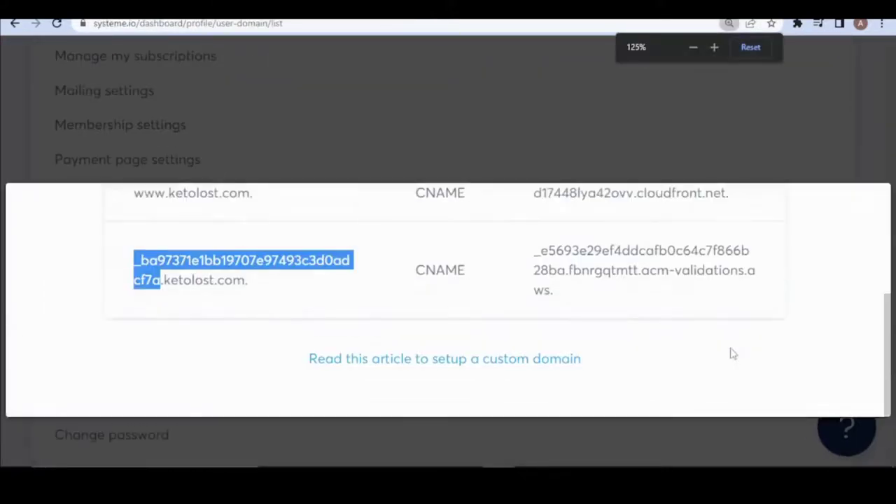
key("ctrl+plus")
key("ctrl+minus")
key("ctrl+minus")
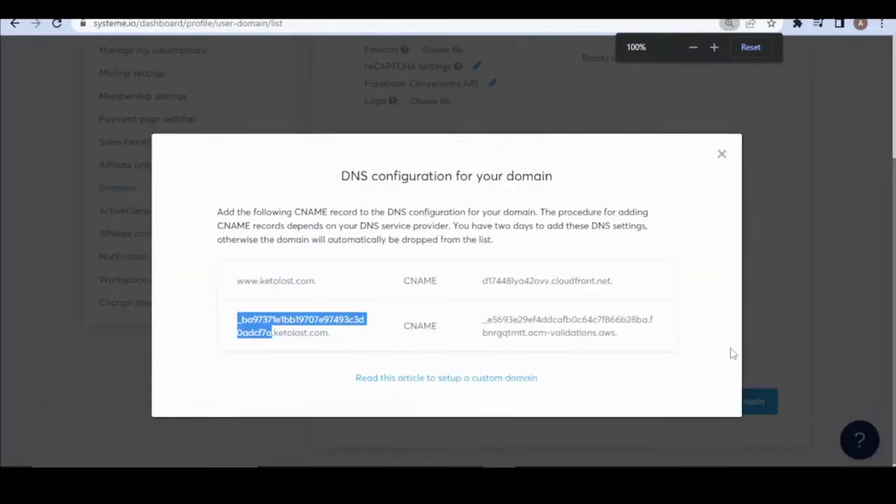
left_click(490, 332)
left_click_drag(467, 326, 640, 336)
key("ctrl+c")
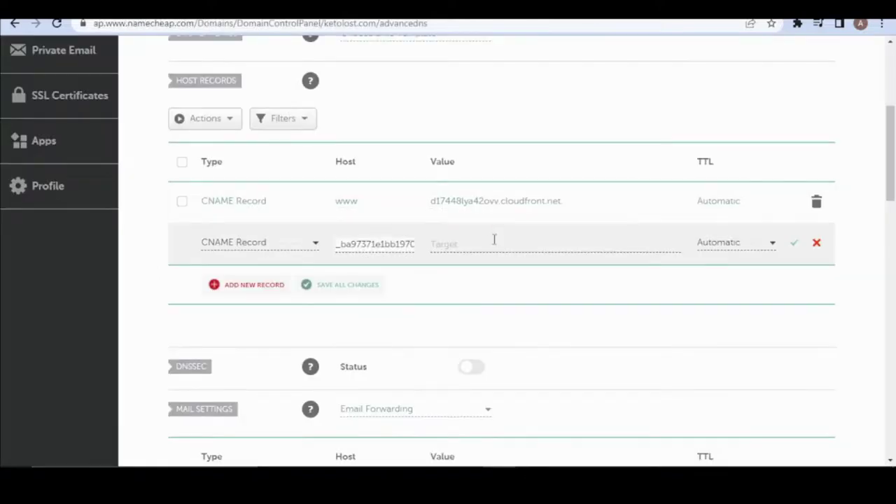
Paste the copied target as the value of the second CNAME record in Namecheap and save the record
left_click(494, 241)
key("ctrl+v")
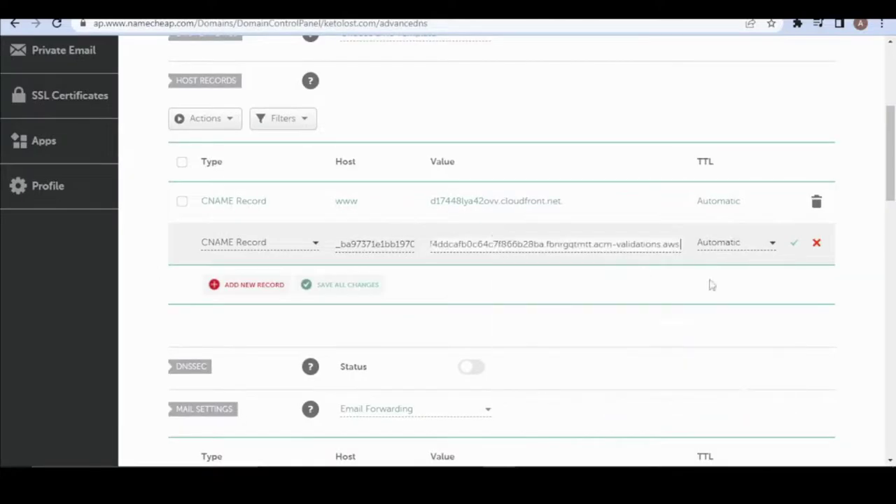
left_click(793, 245)
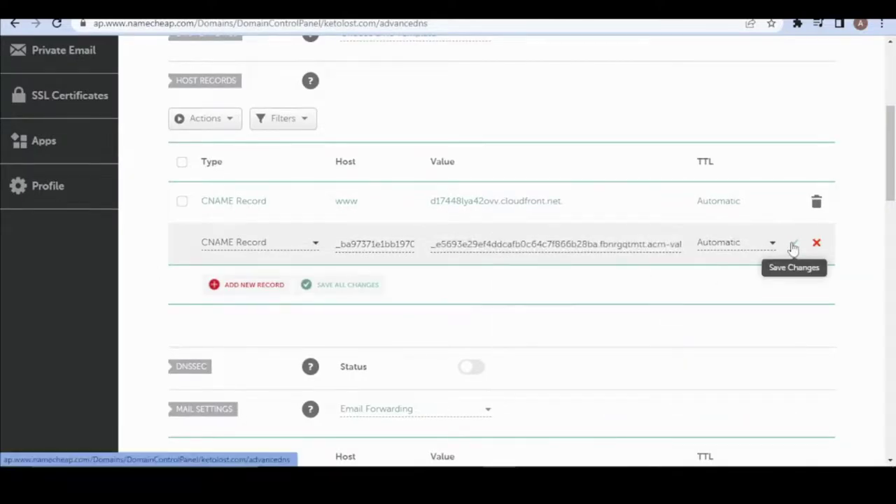
left_click(794, 245)
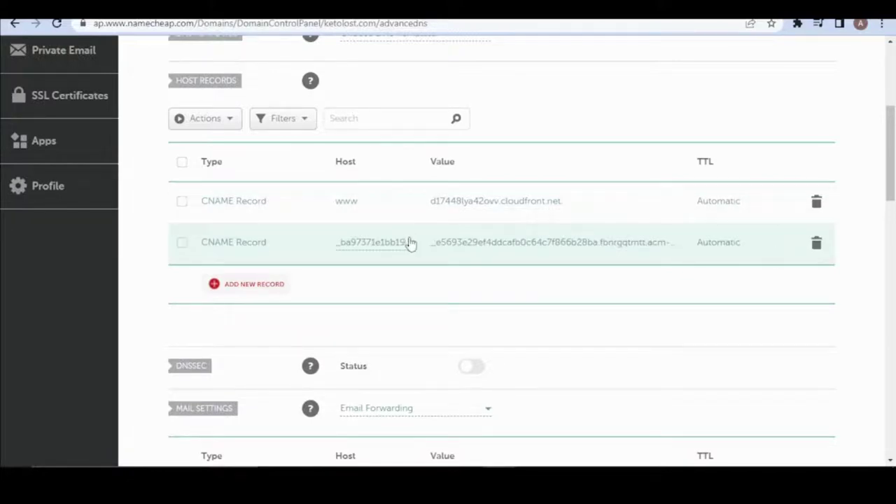
Add a third host record of type ALIAS Record with the host @
left_click(253, 295)
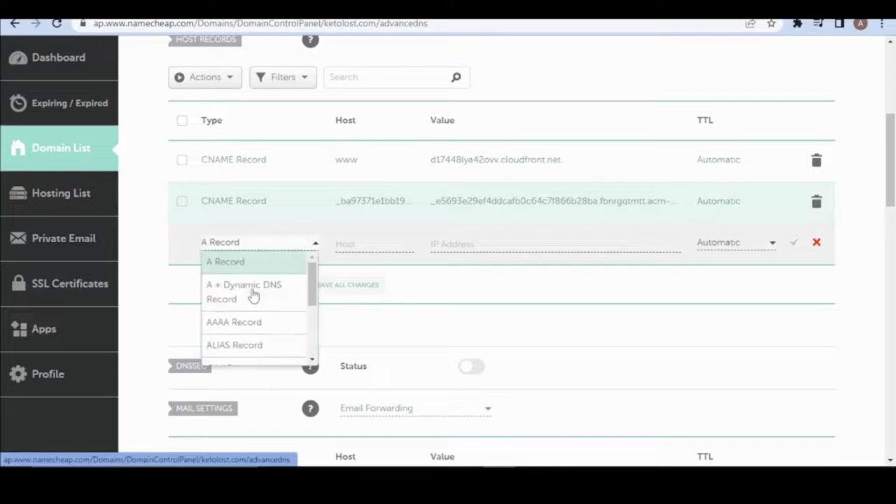
left_click(234, 345)
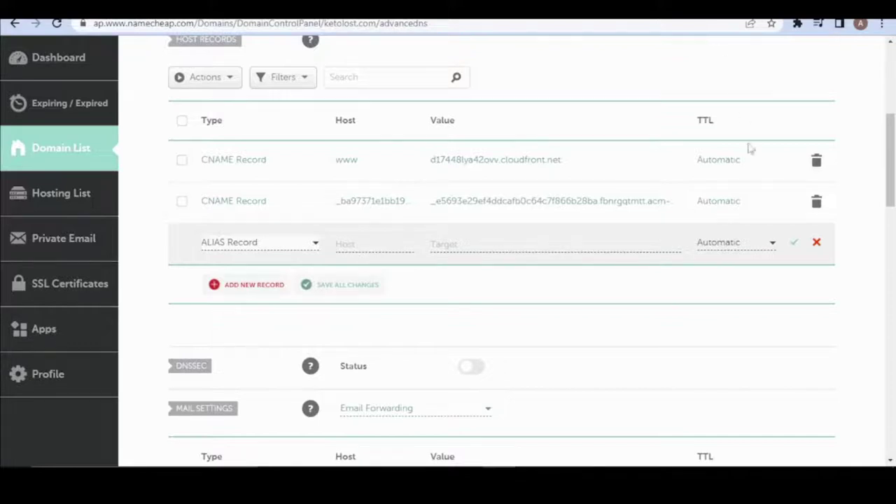
left_click(362, 241)
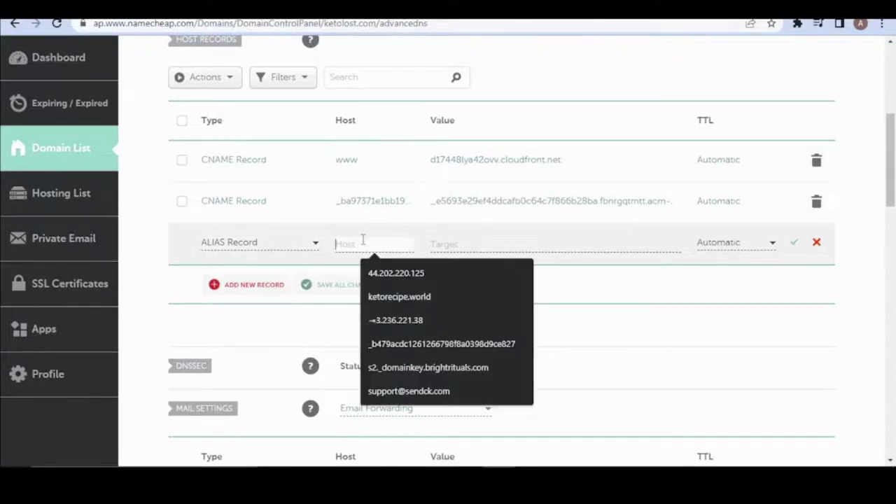
type("@")
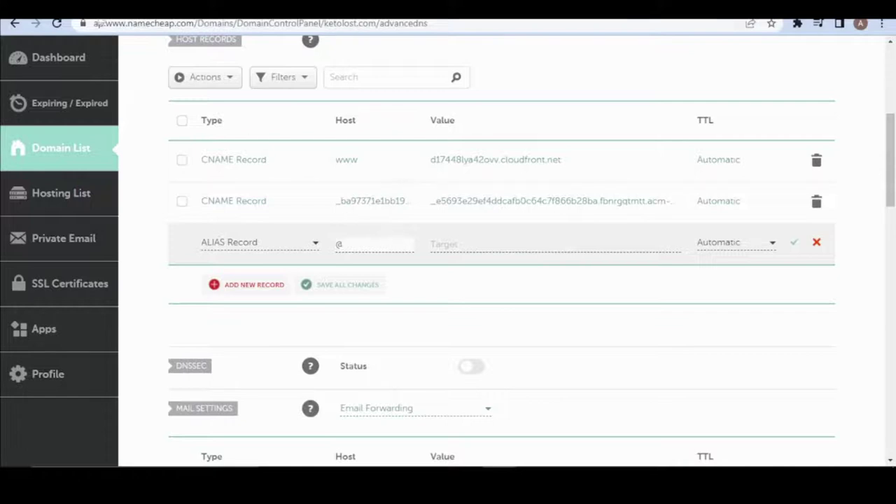
Copy the target d17448lya42ovv.cloudfront.net. from systeme.io into the ALIAS record's value in Namecheap and save the record
key("ctrl+Tab")
left_click(513, 295)
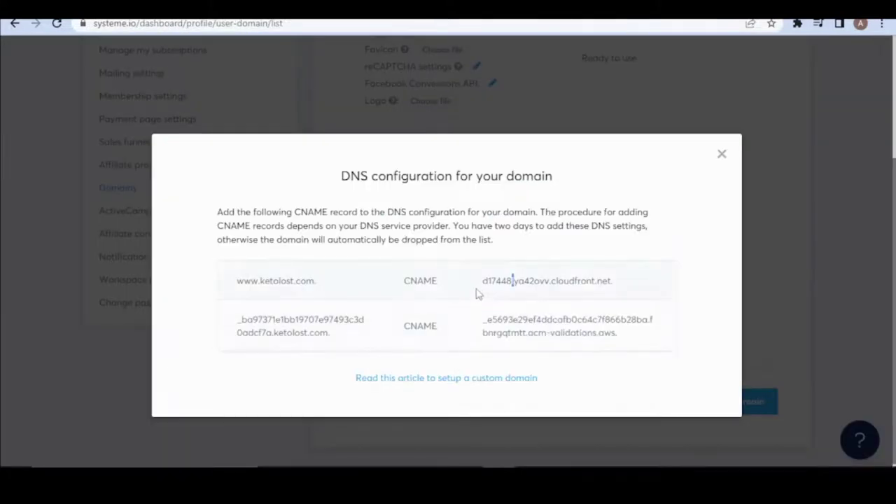
left_click_drag(481, 287, 623, 294)
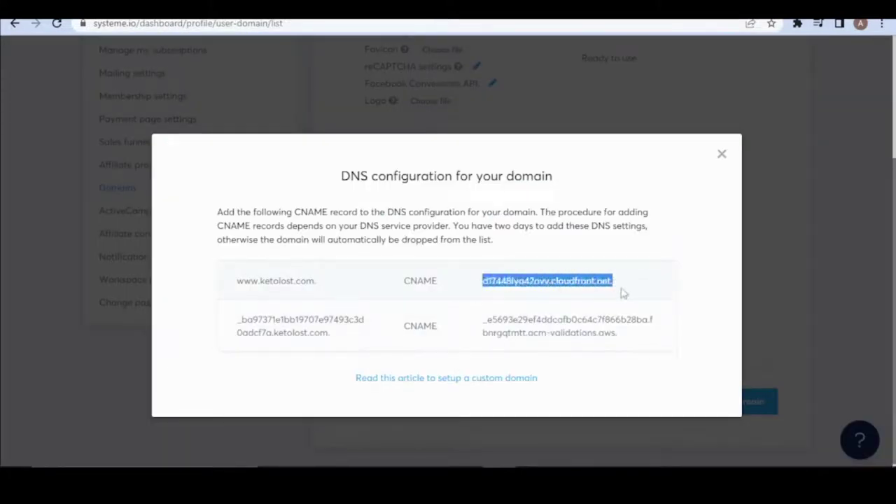
right_click(576, 281)
left_click(601, 296)
key("alt+Tab")
right_click(474, 247)
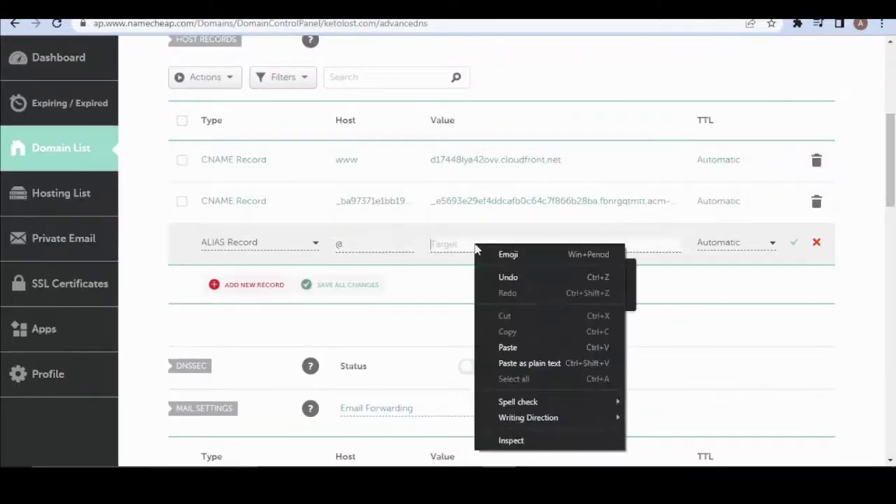
left_click(525, 346)
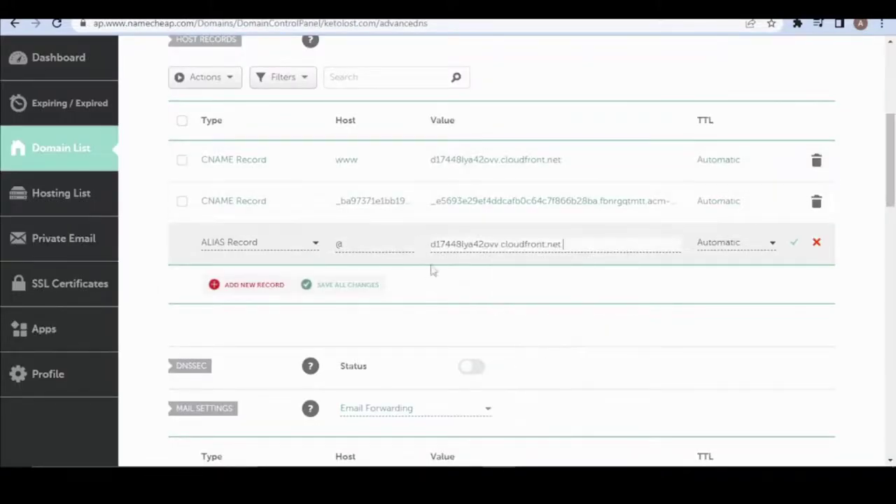
left_click(795, 245)
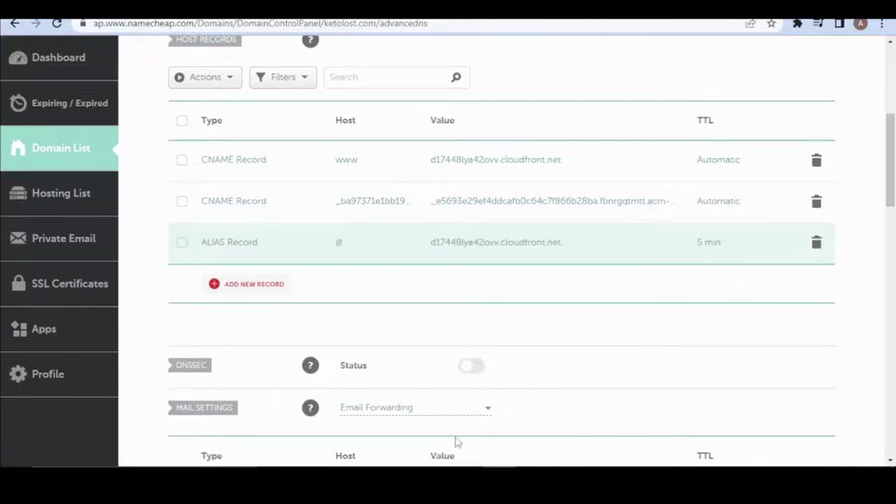
Return to systeme.io, close the DNS configuration instructions and reload the domain list
scroll(578, 446, "up", 5)
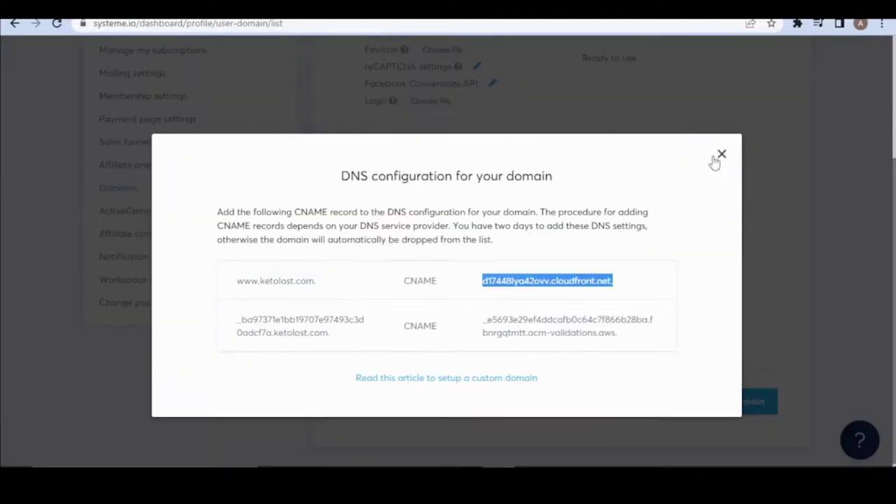
left_click(715, 159)
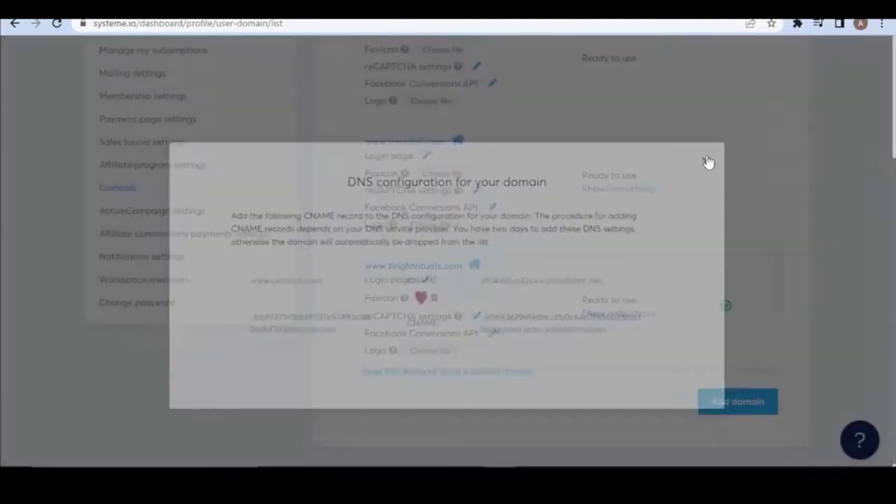
left_click(57, 24)
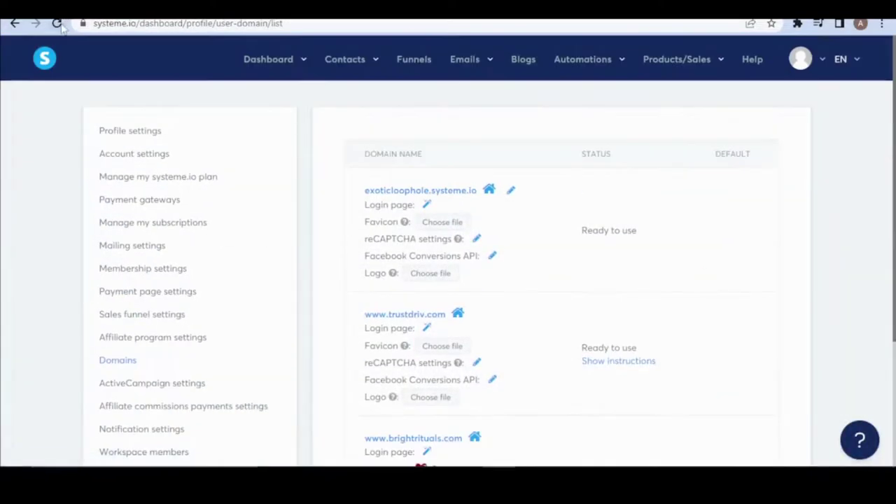
mouse_move(593, 214)
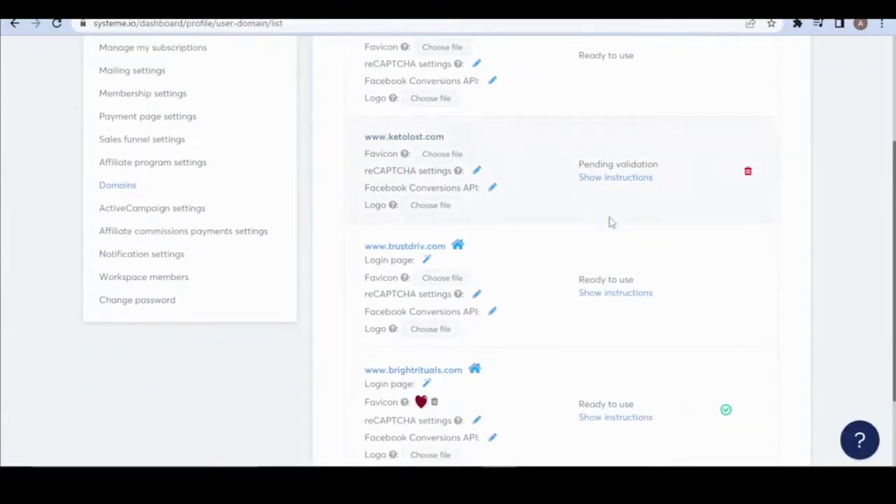
left_click_drag(556, 171, 696, 170)
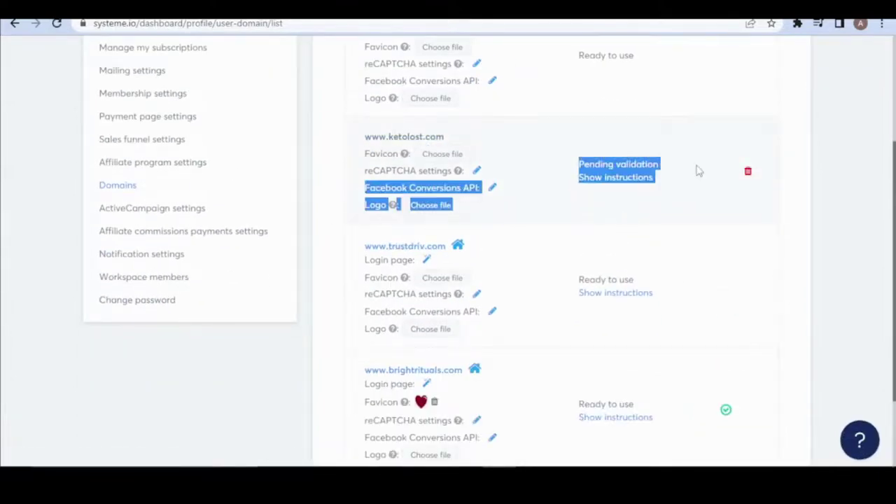
left_click(550, 166)
left_click_drag(550, 166, 678, 174)
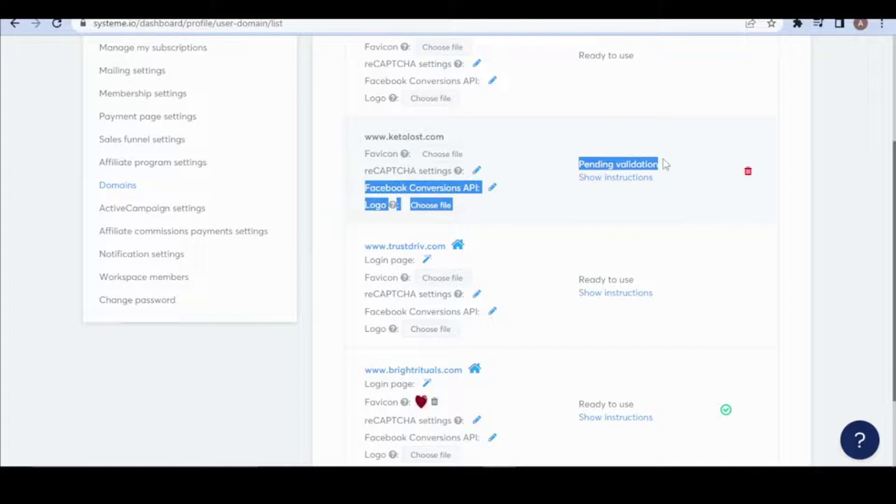
left_click(602, 161)
mouse_move(623, 266)
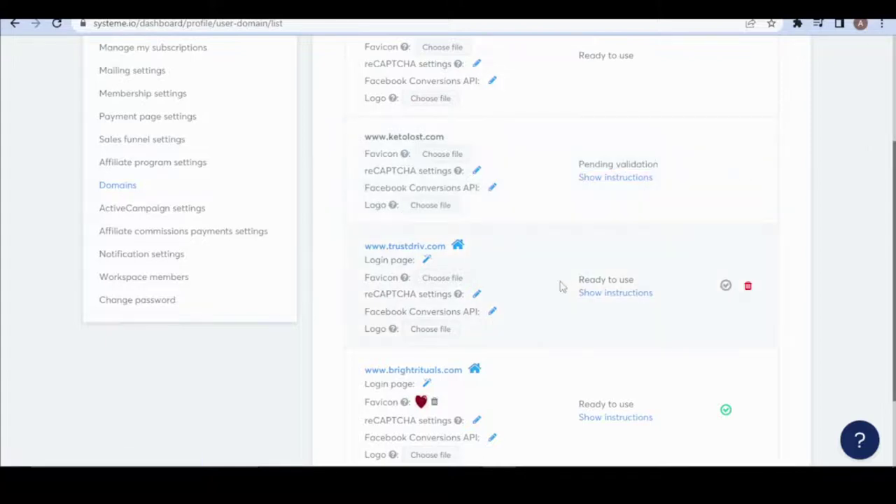
left_click_drag(560, 286, 639, 280)
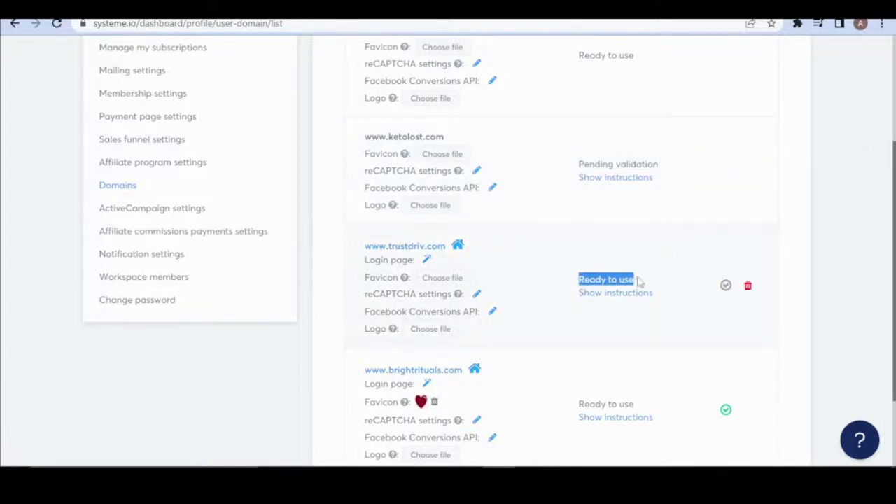
left_click_drag(550, 286, 646, 282)
left_click(600, 280)
left_click(647, 282)
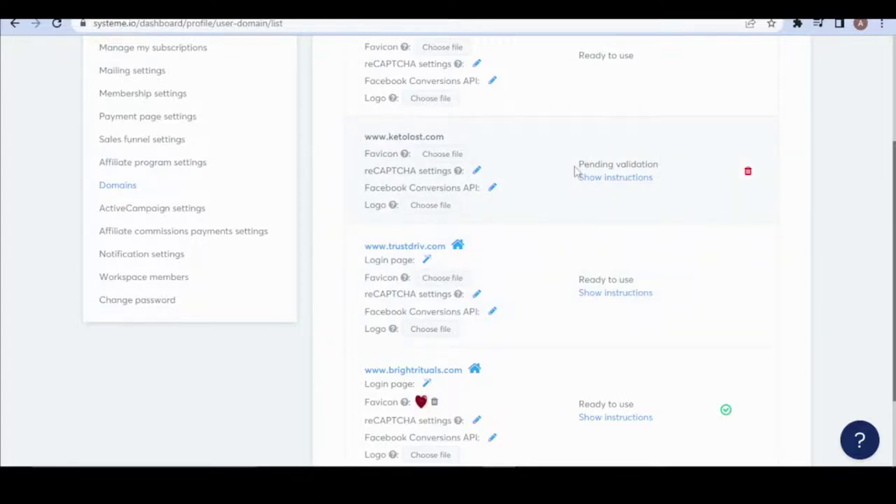
left_click_drag(575, 171, 661, 164)
left_click(652, 162)
scroll(643, 160, "up", 3)
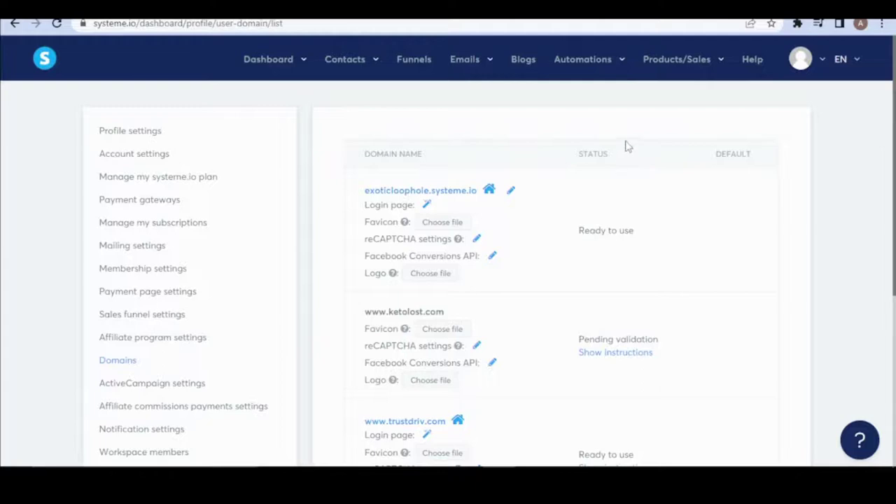
Search Google for dnschecker in a new browser tab and open the DNS Checker propagation tool at dnschecker.org
key("ctrl+t")
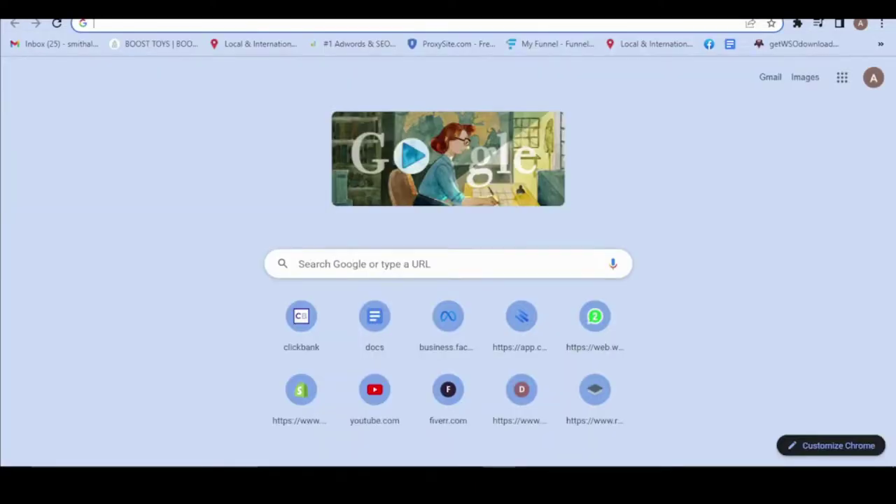
type("dns")
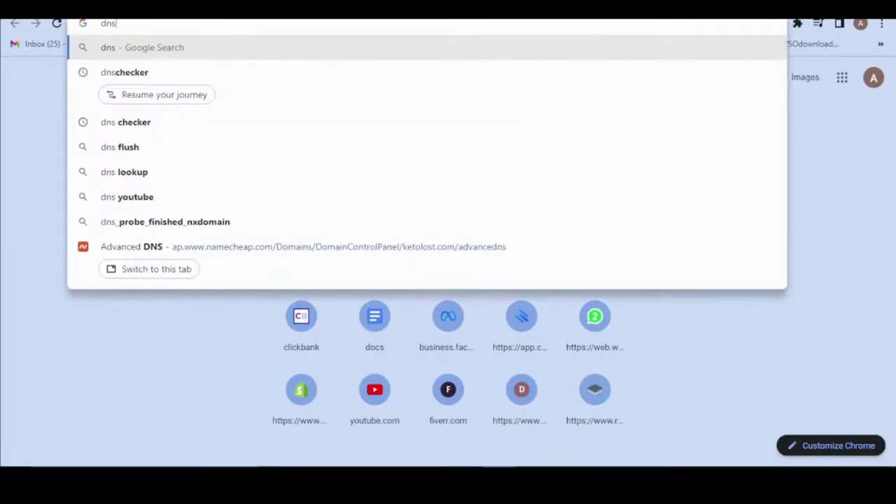
key("Down")
key("Return")
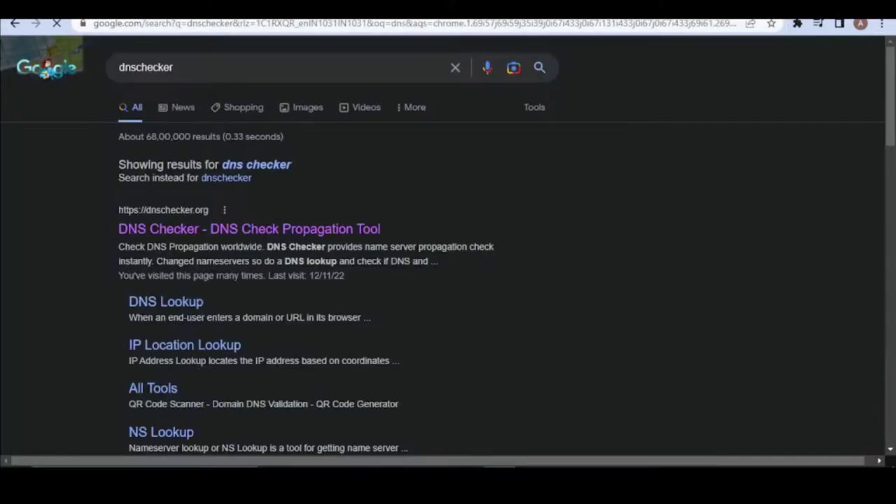
left_click(266, 231)
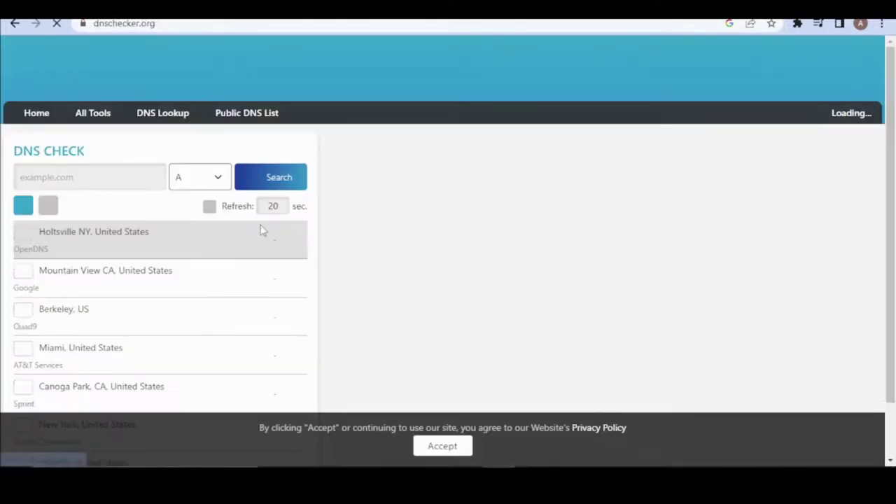
left_click(86, 180)
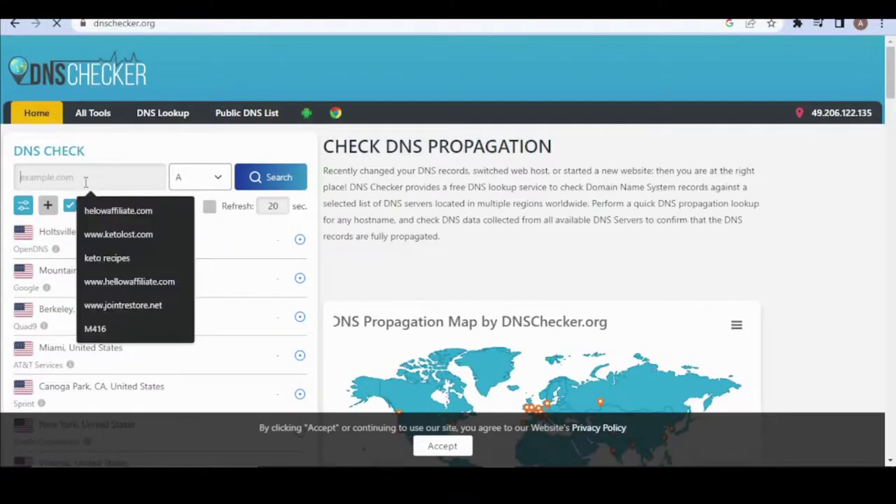
type("www")
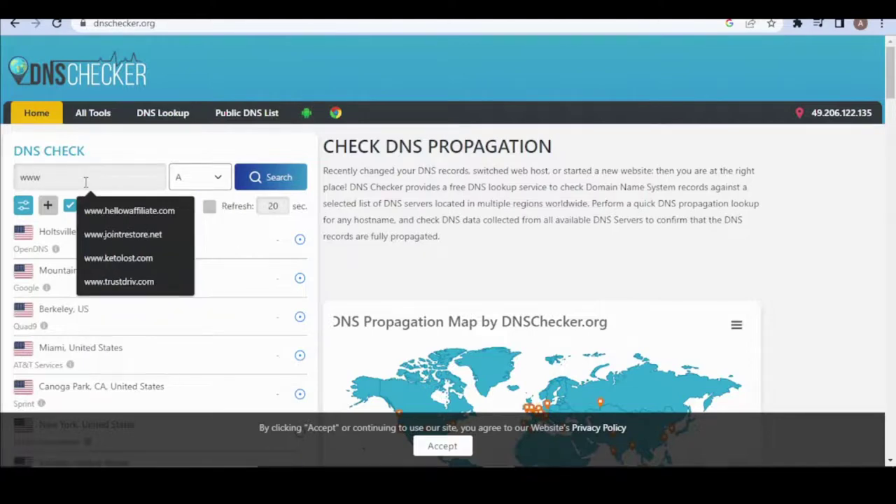
type(".")
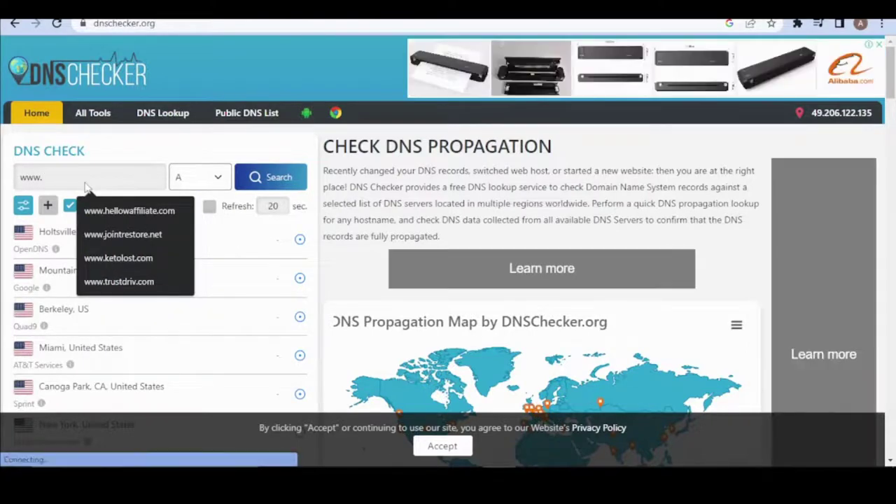
type("kt")
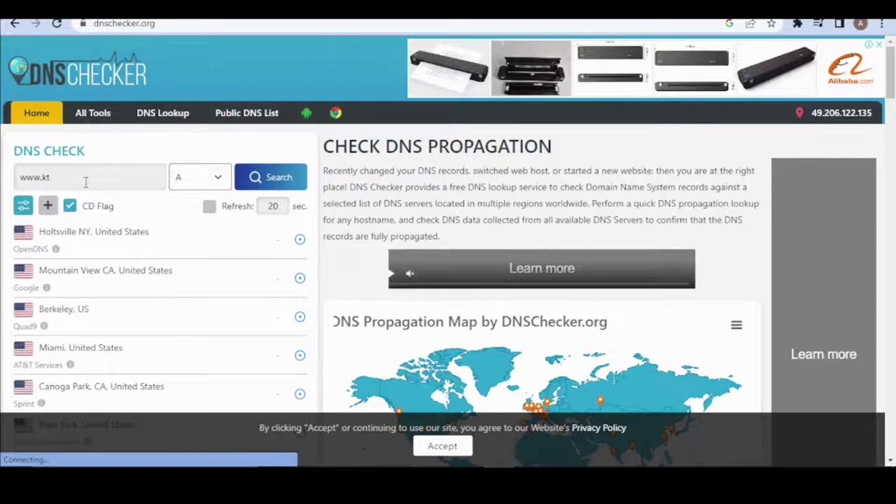
type("etolost.com")
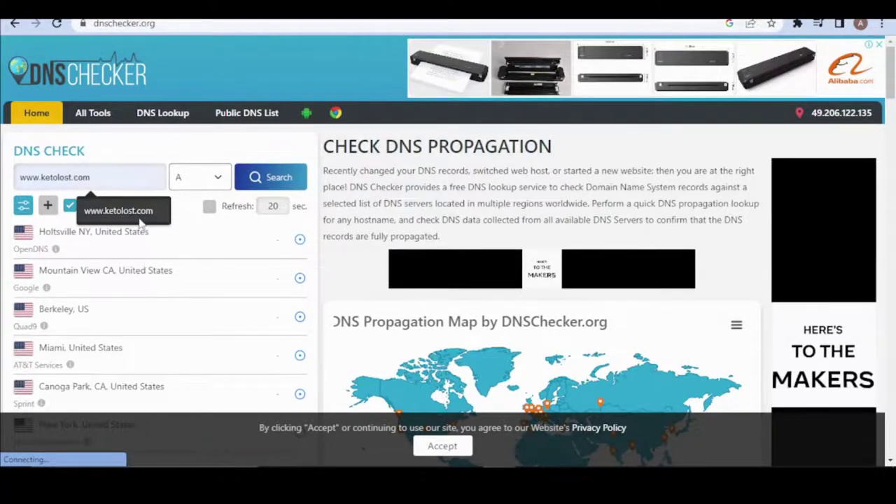
left_click(140, 210)
left_click(203, 178)
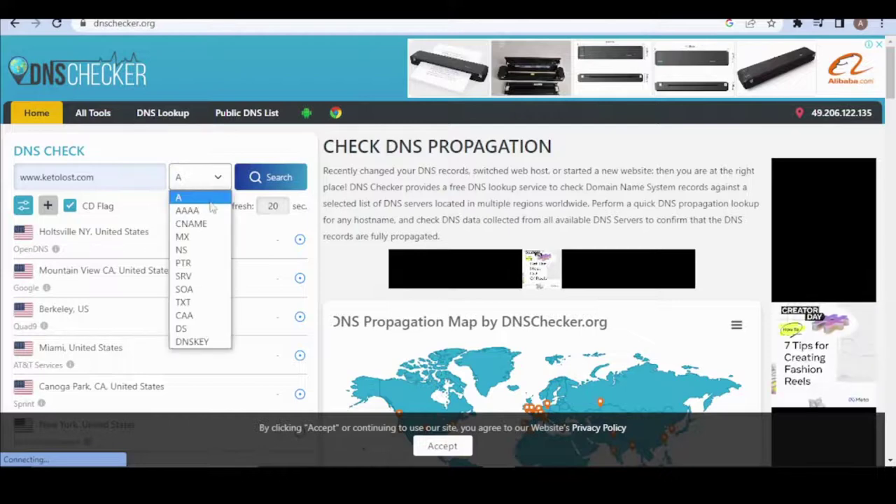
left_click(196, 223)
left_click(287, 184)
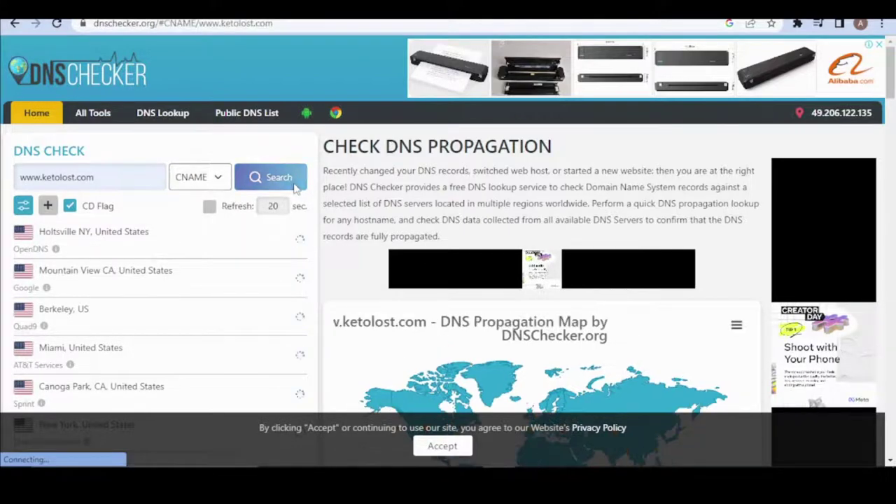
Accept the site's privacy notice and review the CNAME propagation results across the server list and world map
left_click(443, 446)
scroll(336, 364, "down", 7)
scroll(288, 381, "down", 2)
scroll(286, 366, "up", 9)
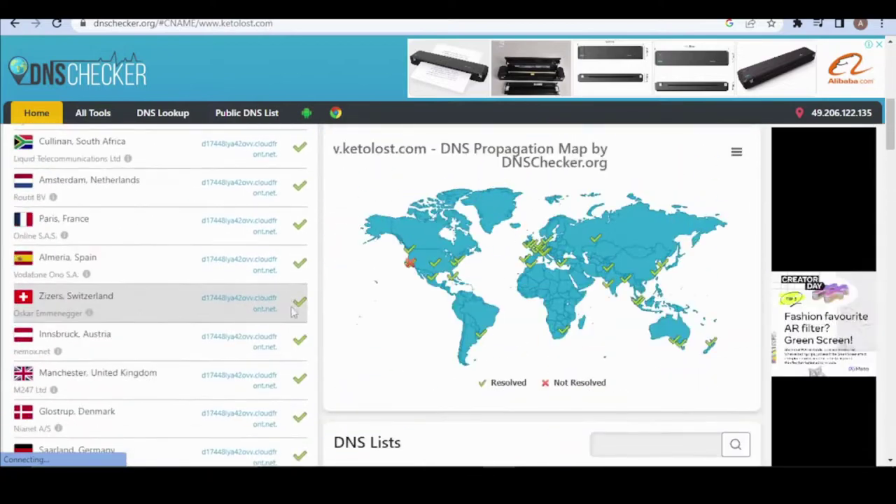
scroll(287, 322, "down", 2)
scroll(287, 322, "up", 2)
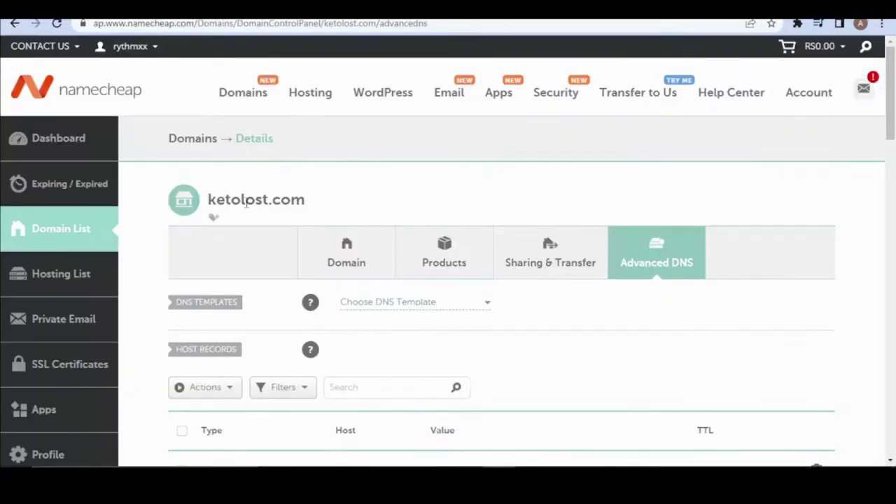
Return to Namecheap and review the CNAME and ALIAS host records of ketolost.com
scroll(400, 290, "down", 6)
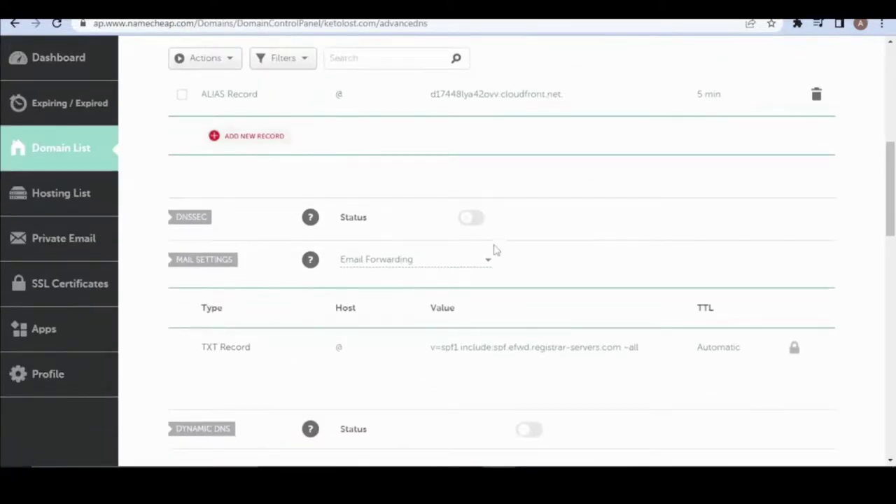
scroll(500, 245, "up", 3)
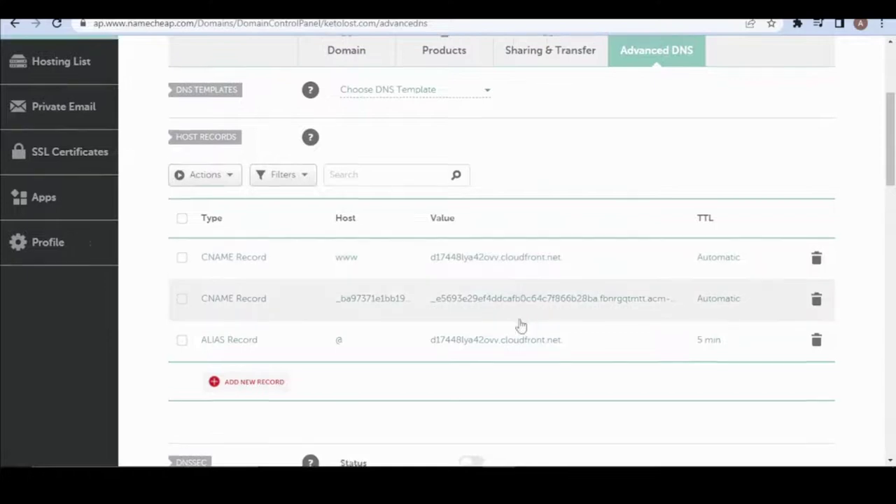
scroll(520, 315, "up", 3)
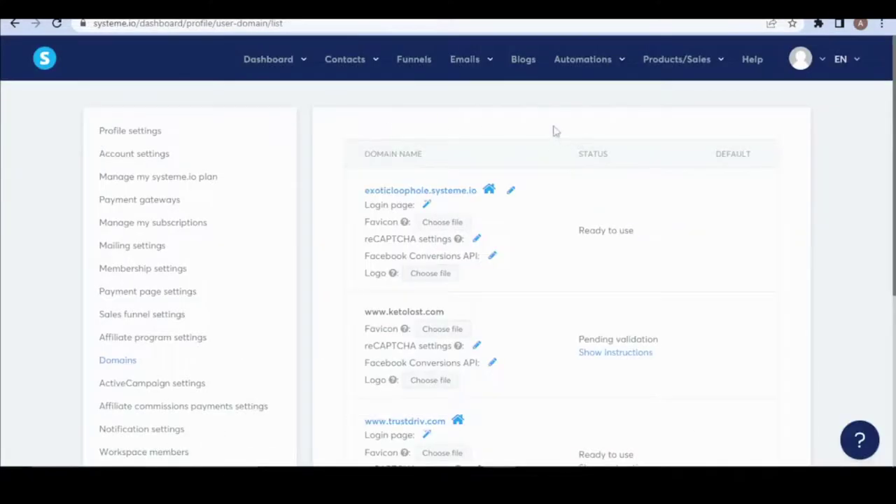
Switch to systeme.io, look through the funnels list and open the Custom keto Diet funnel
left_click(412, 63)
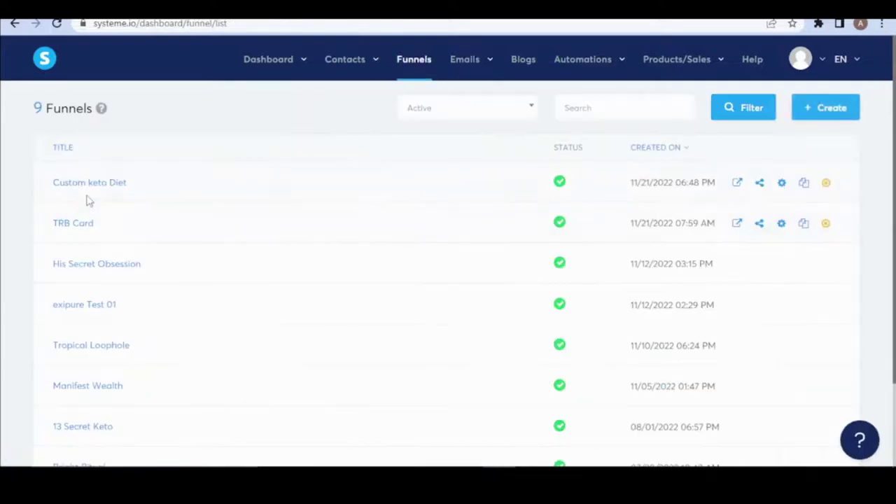
scroll(105, 280, "down", 2)
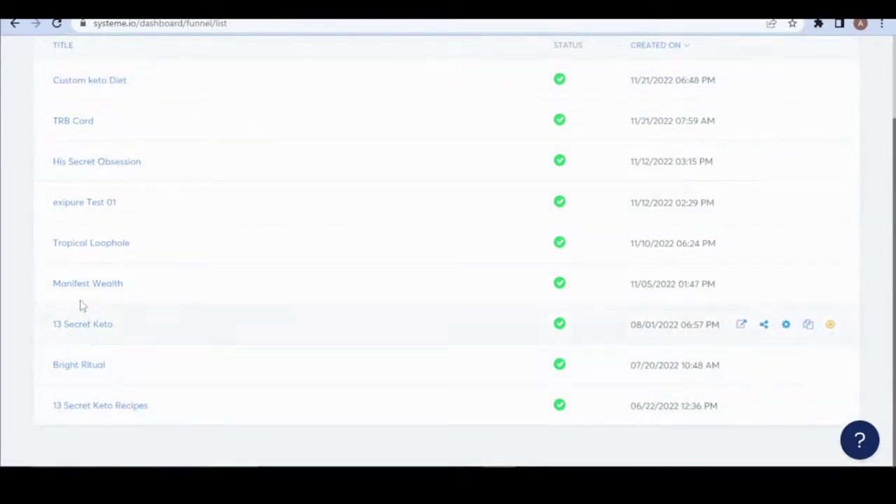
scroll(80, 287, "up", 2)
left_click(99, 188)
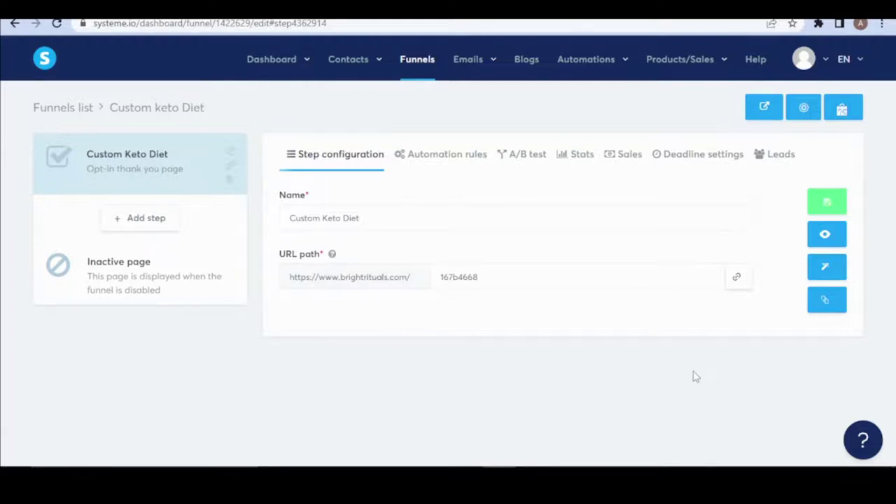
Open the account settings and go to the list of connected domains
left_click(821, 63)
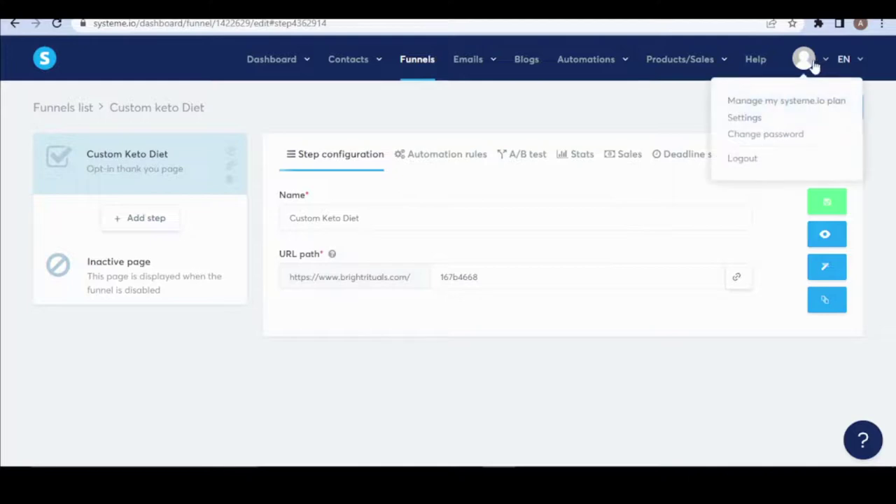
left_click(741, 120)
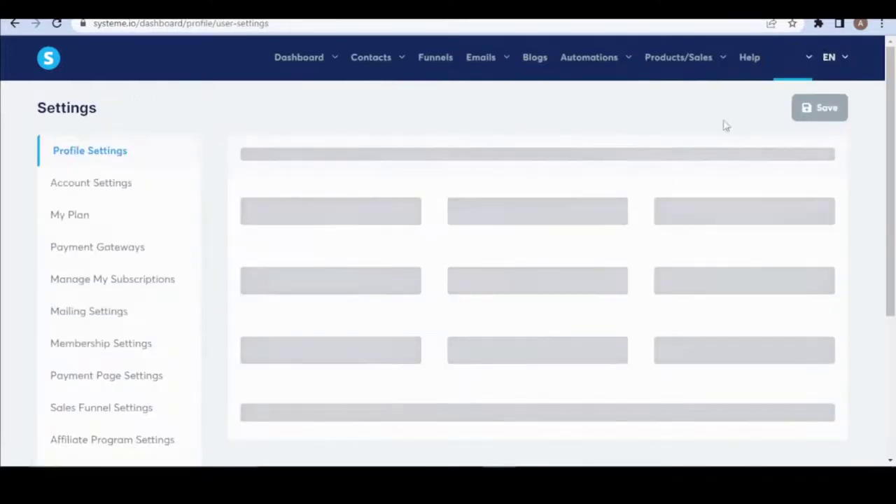
left_click(120, 187)
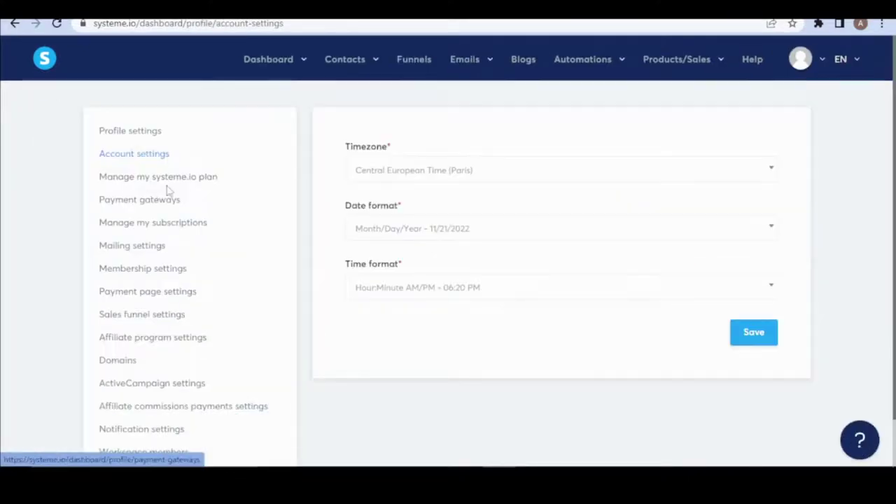
scroll(140, 203, "down", 1)
left_click(257, 318)
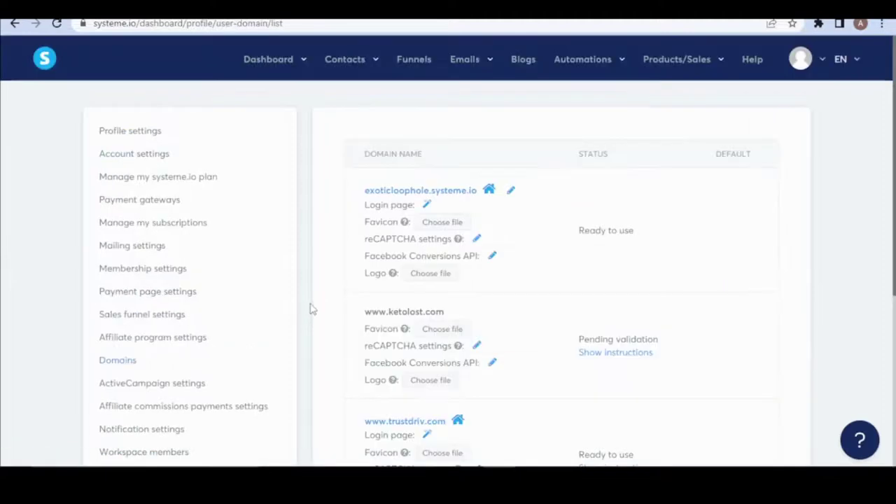
scroll(560, 350, "down", 3)
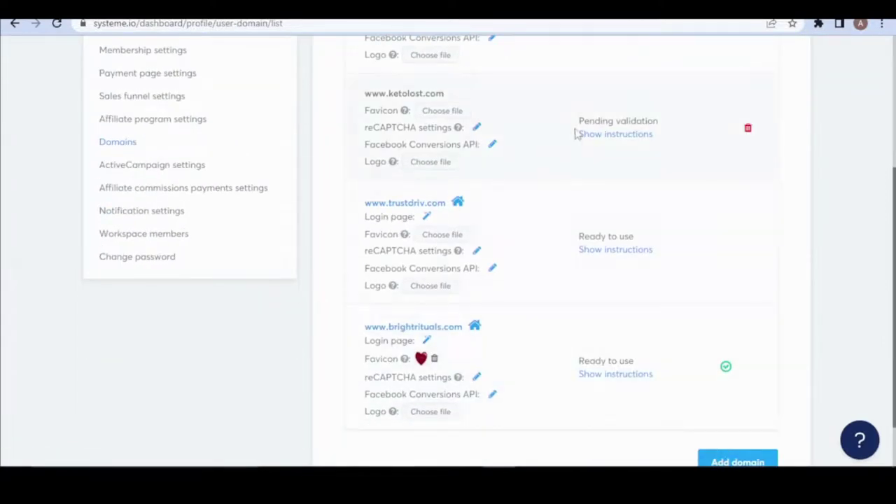
left_click_drag(580, 121, 651, 120)
left_click(644, 226)
left_click_drag(562, 128, 651, 120)
left_click(646, 115)
left_click_drag(569, 117, 658, 120)
left_click(659, 120)
scroll(859, 145, "up", 3)
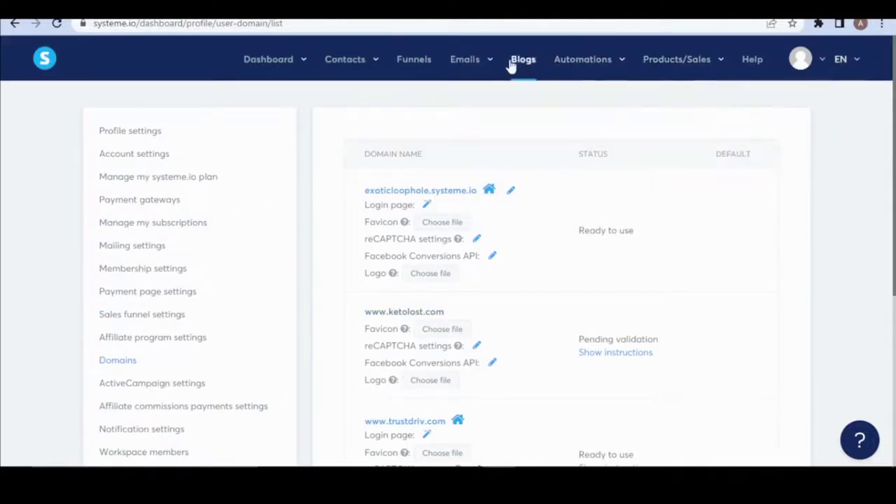
Reopen the Custom keto Diet funnel from the funnels list and open its funnel settings
left_click(427, 63)
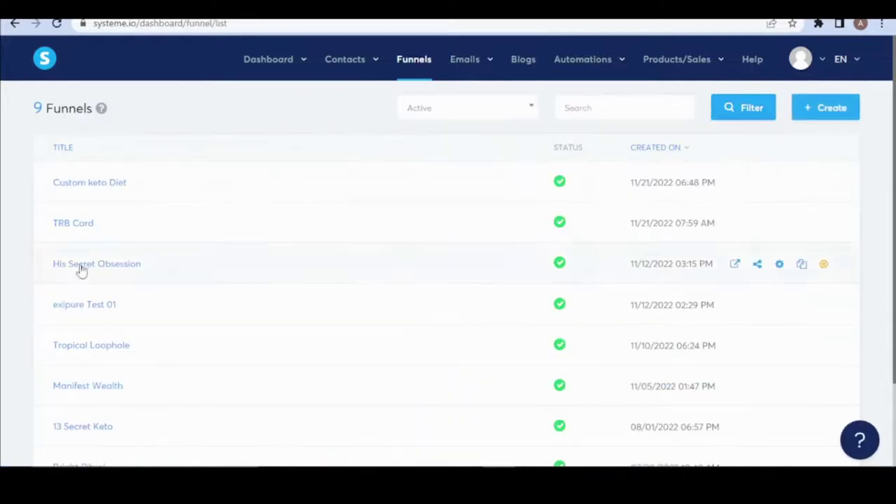
left_click(91, 186)
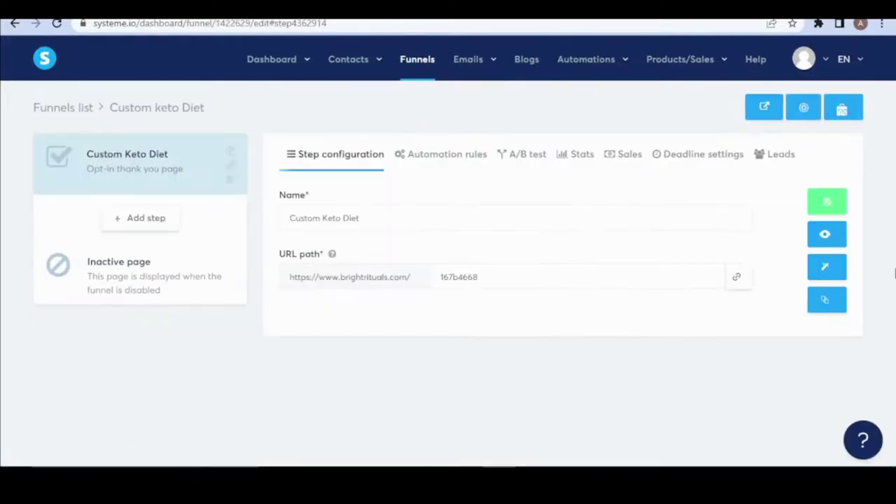
left_click(804, 109)
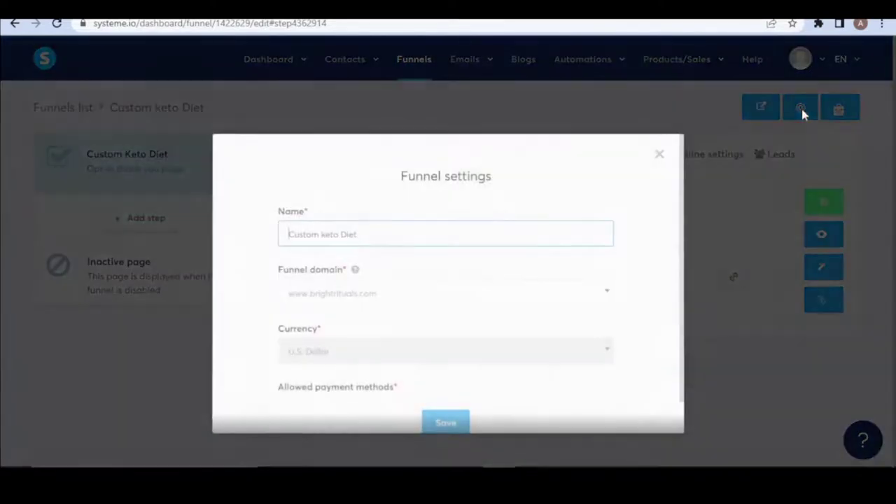
left_click(338, 299)
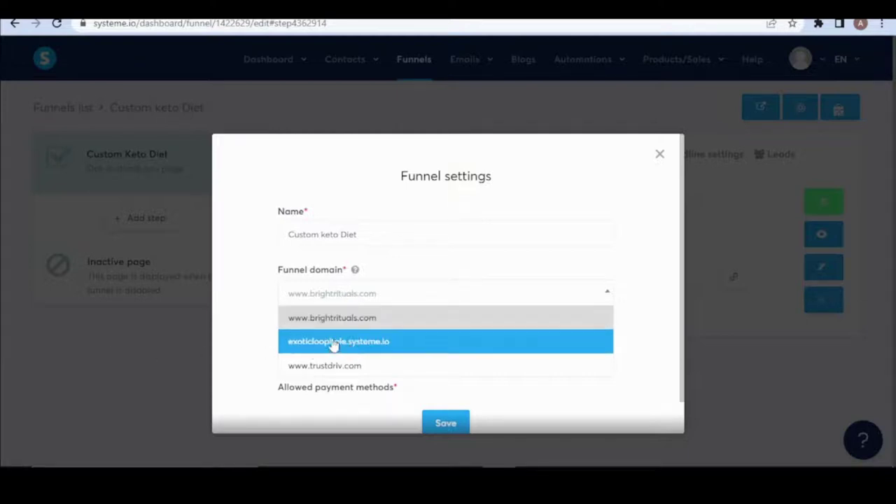
left_click(383, 283)
left_click(356, 300)
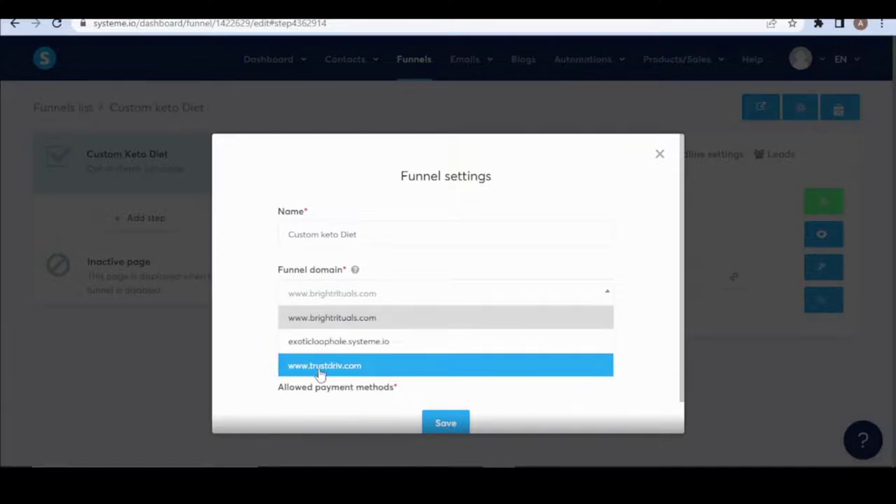
left_click(363, 368)
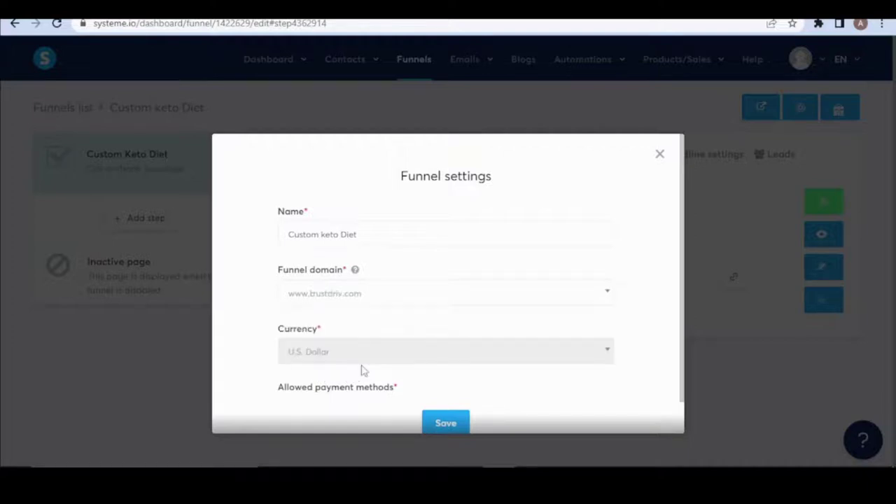
scroll(427, 342, "down", 1)
left_click(448, 390)
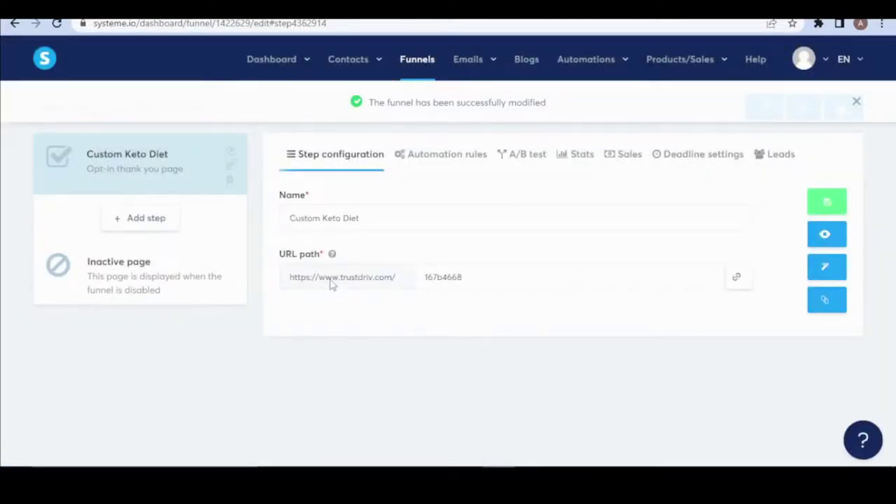
left_click_drag(314, 281, 385, 278)
left_click(388, 280)
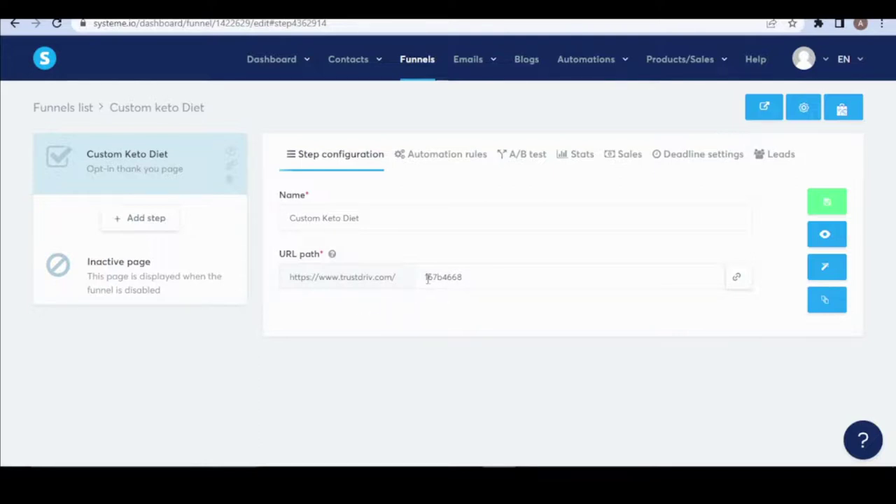
left_click_drag(485, 273, 409, 286)
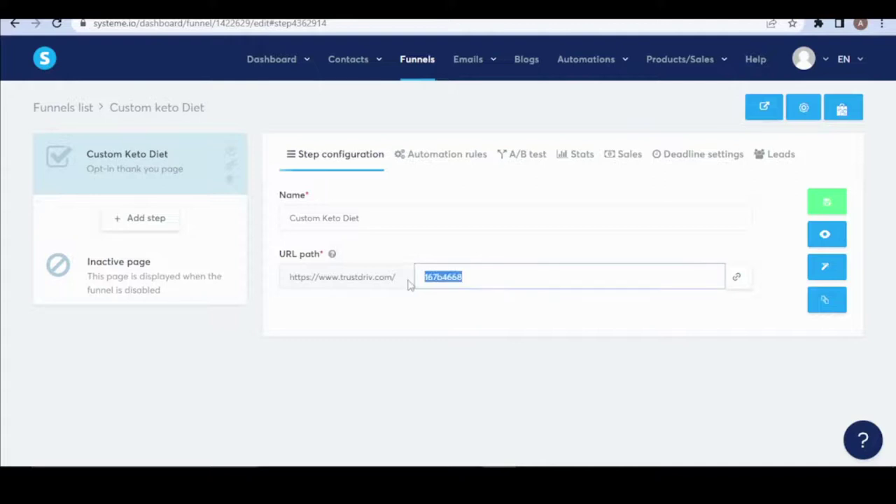
key("BackSpace")
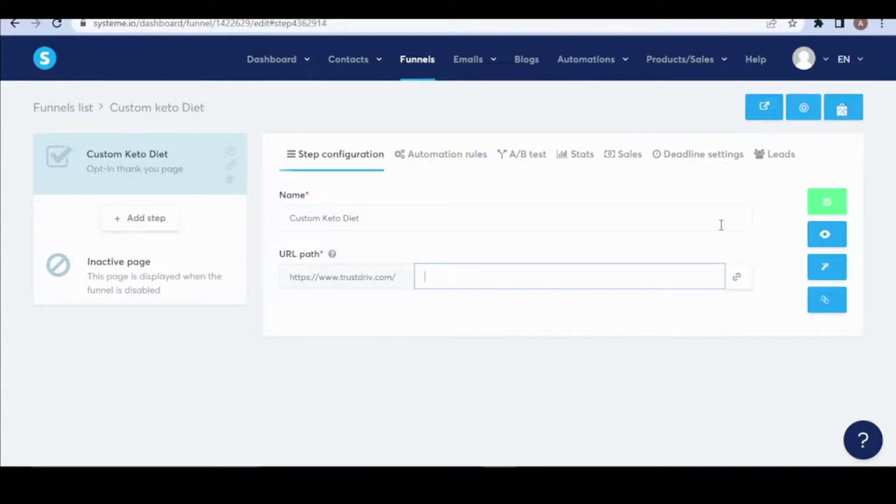
left_click(825, 203)
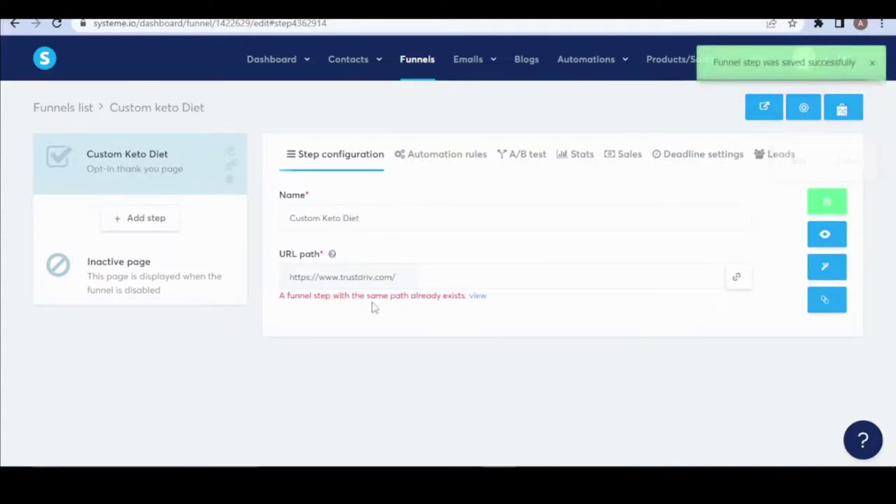
left_click_drag(281, 297, 466, 297)
left_click(378, 295)
left_click(439, 298)
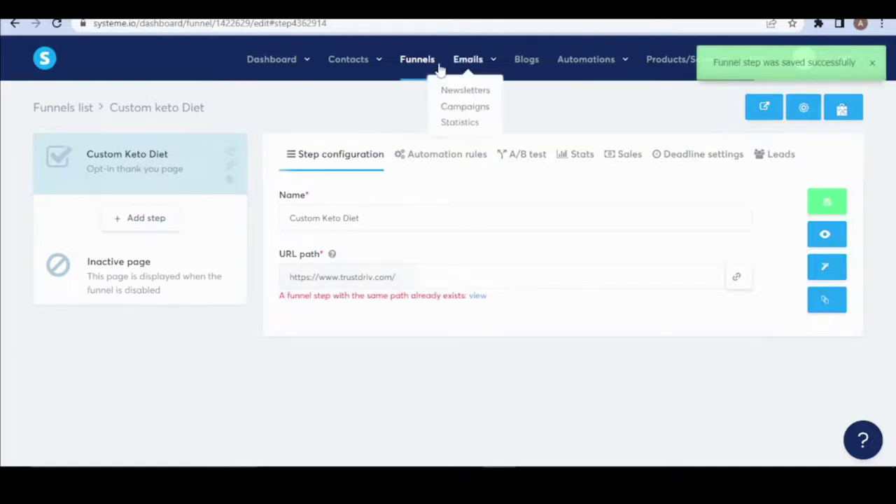
Open the TRB Card funnel and examine the domain and URL path of its squeeze page
left_click(415, 61)
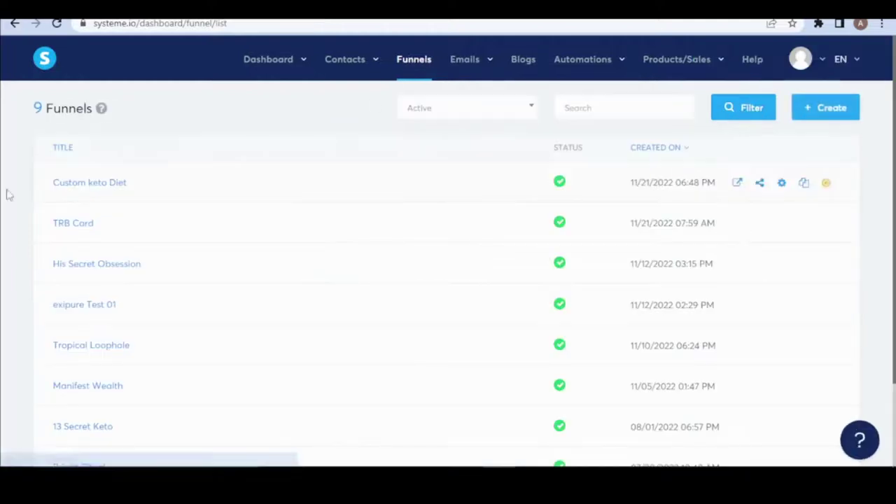
left_click(74, 223)
left_click_drag(315, 277, 384, 283)
left_click(379, 281)
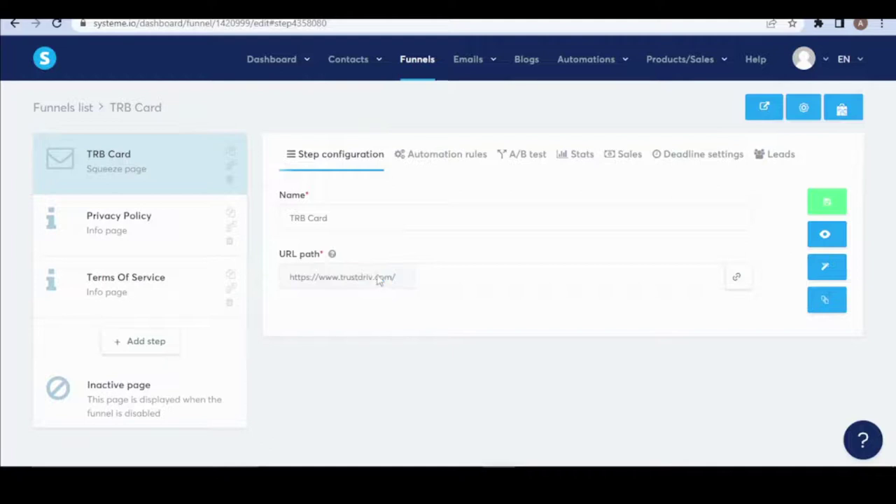
Set the TRB Card squeeze page's URL path to jyfyljy and save the step
left_click(431, 278)
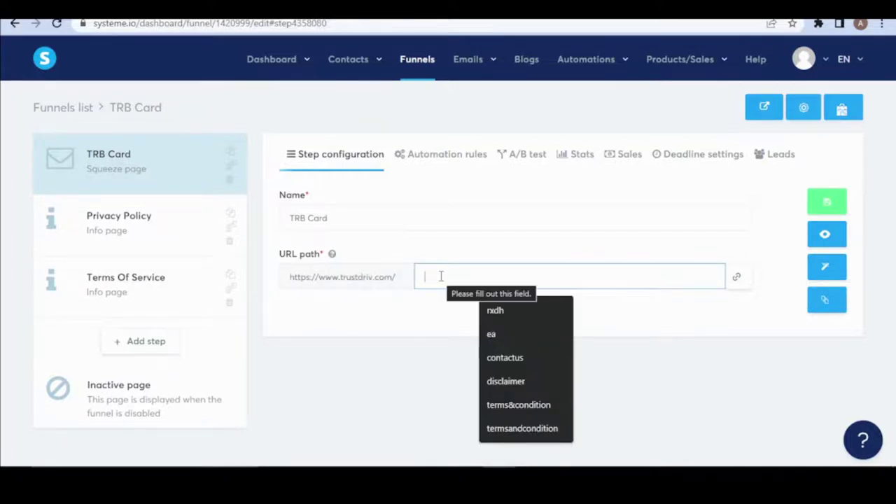
type("jyfyjy")
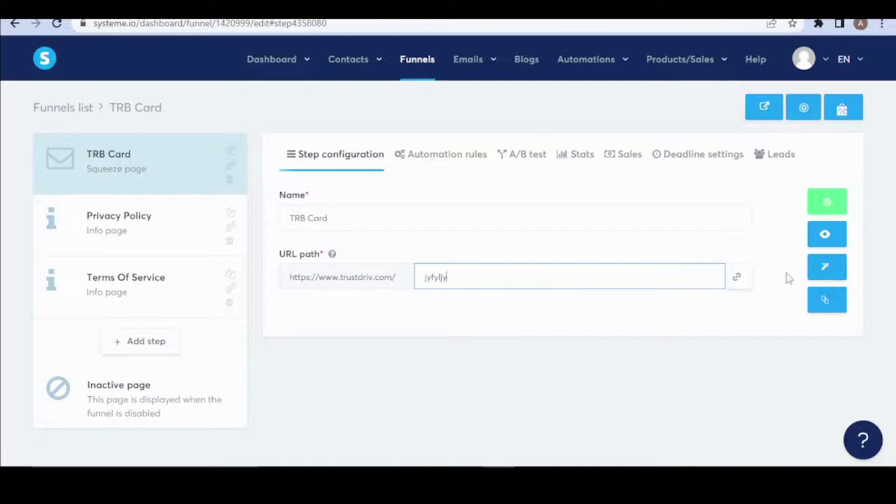
left_click(840, 206)
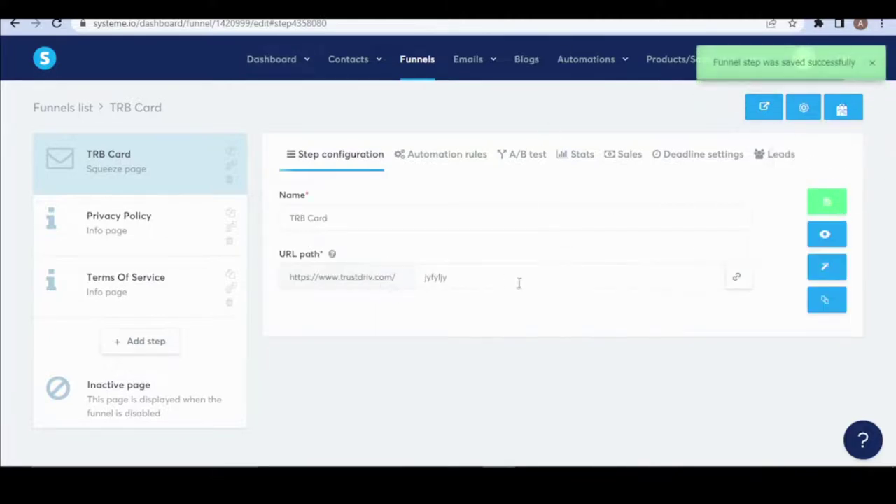
left_click(415, 61)
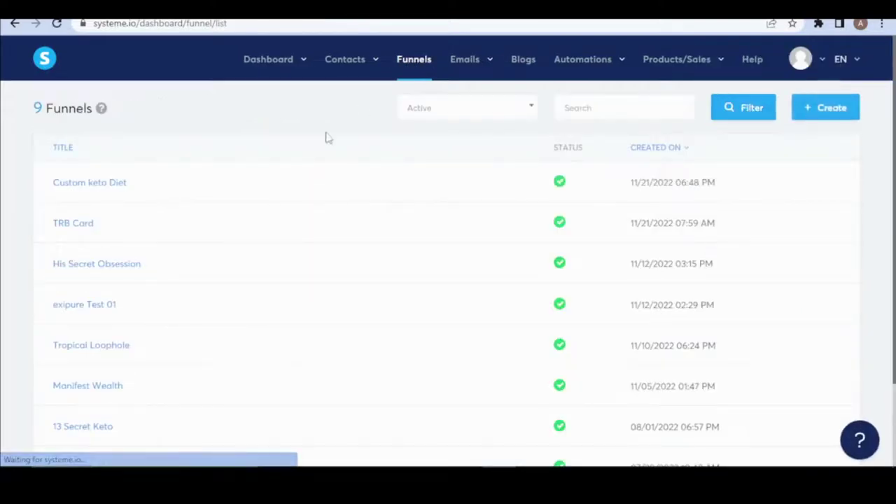
left_click(91, 189)
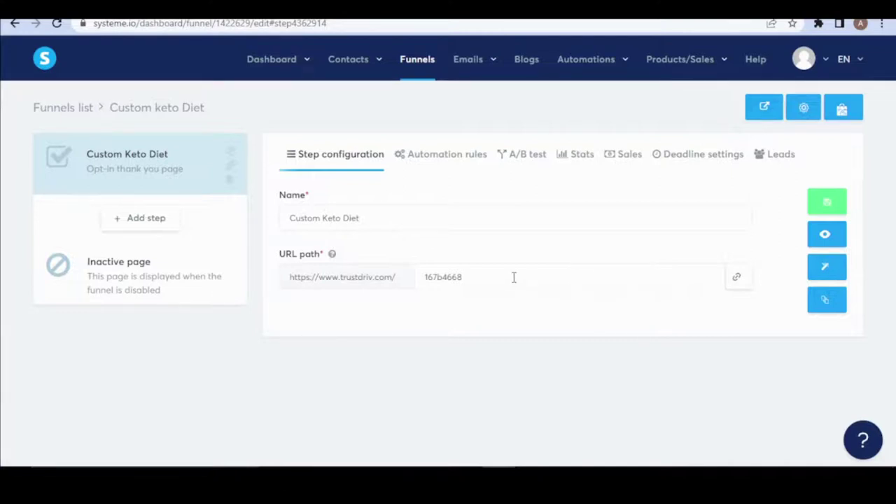
left_click_drag(522, 275, 415, 281)
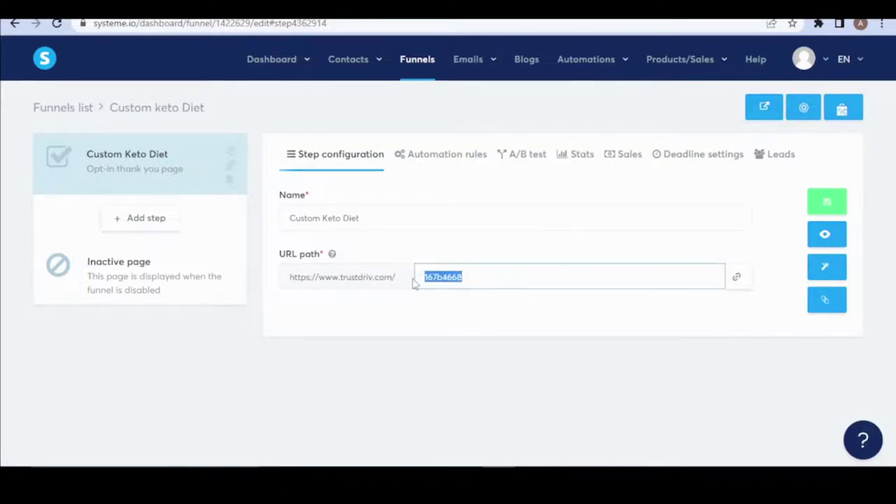
key("BackSpace")
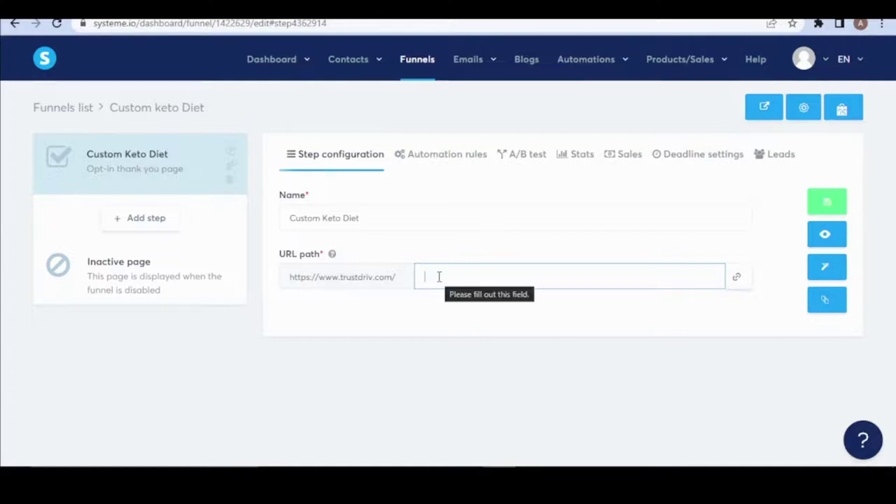
left_click(822, 202)
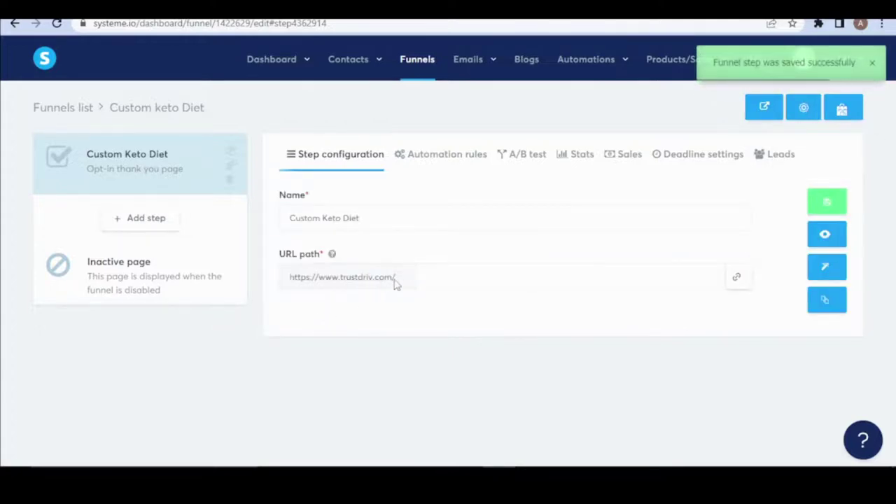
Load trustdriv.com in a new browser tab
key("ctrl+t")
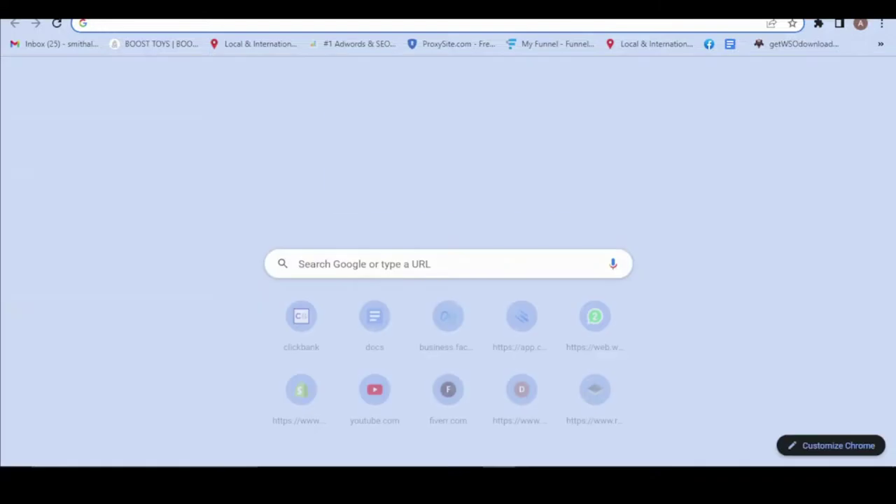
type("trust")
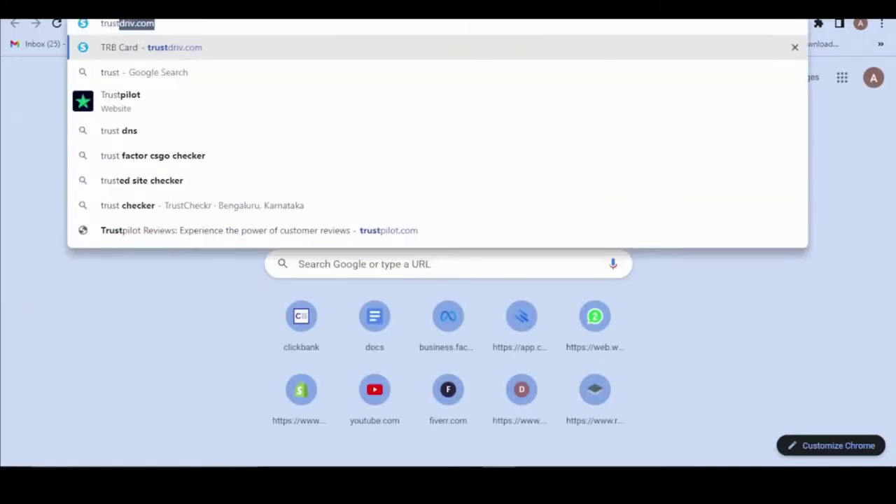
type("driv")
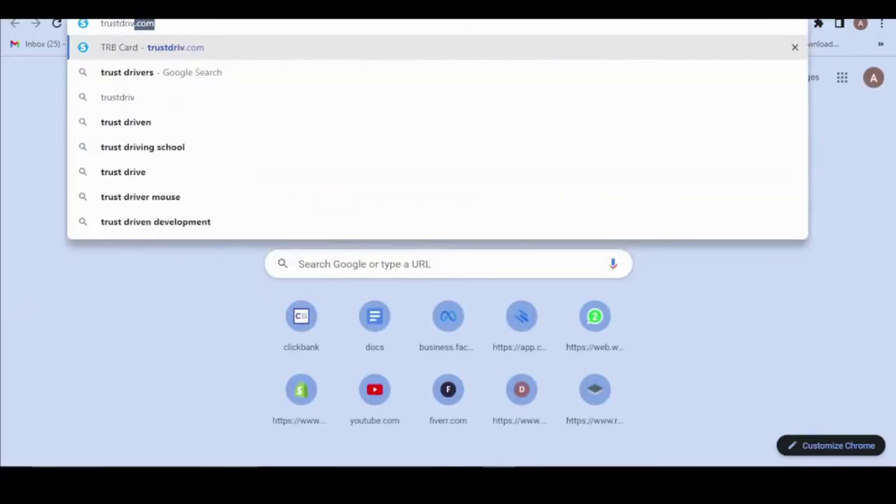
type(".com")
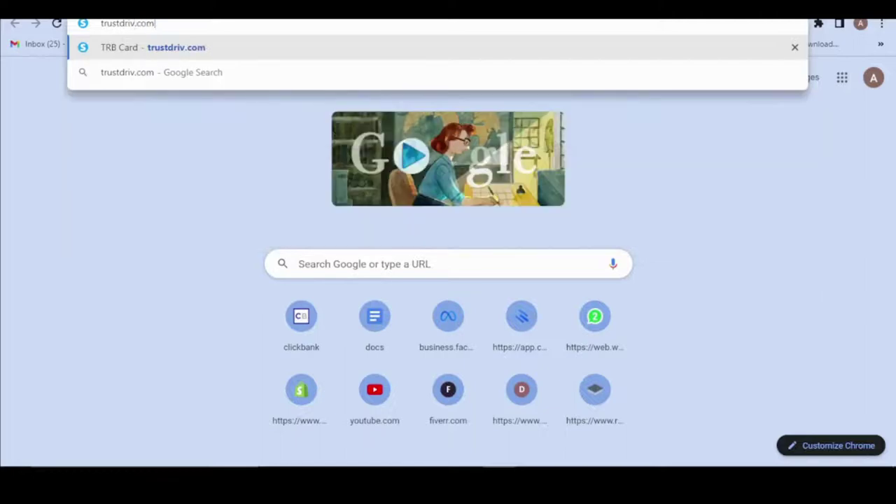
key("Return")
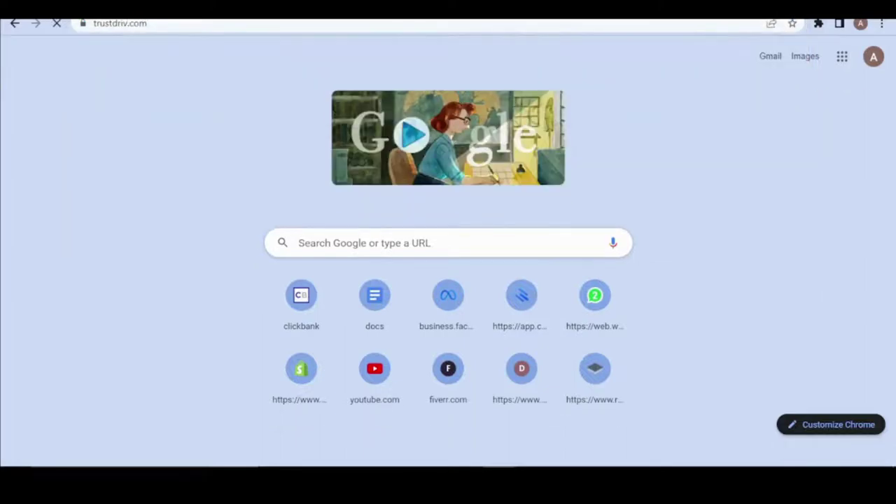
Look over the published Custom Keto Diet page and test its SHOW ME THE VIDEO>> button
scroll(451, 140, "down", 2)
scroll(451, 140, "up", 2)
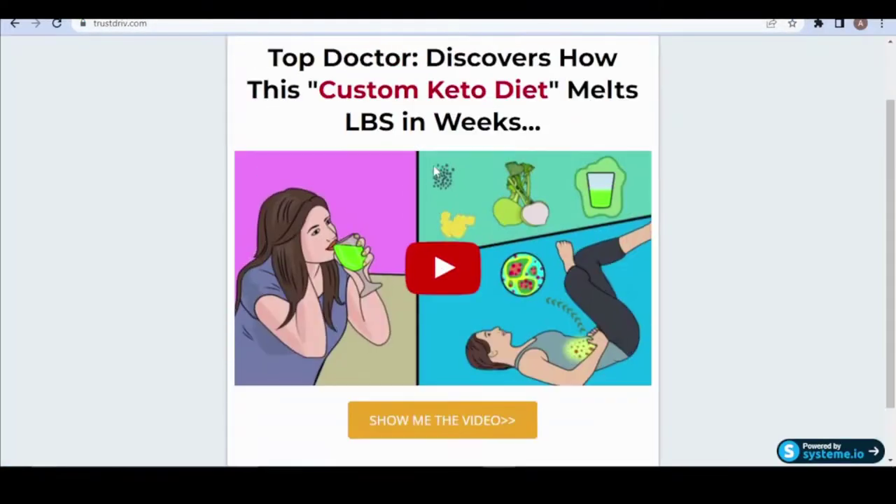
scroll(531, 219, "down", 2)
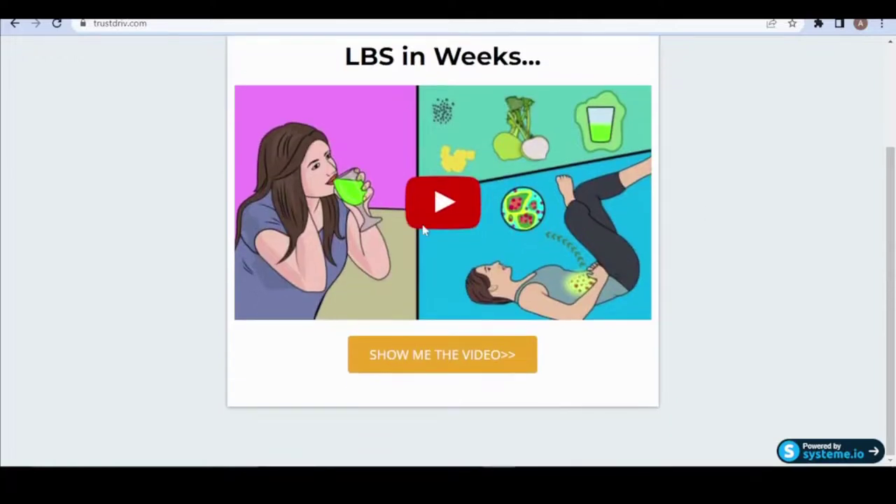
left_click(487, 369)
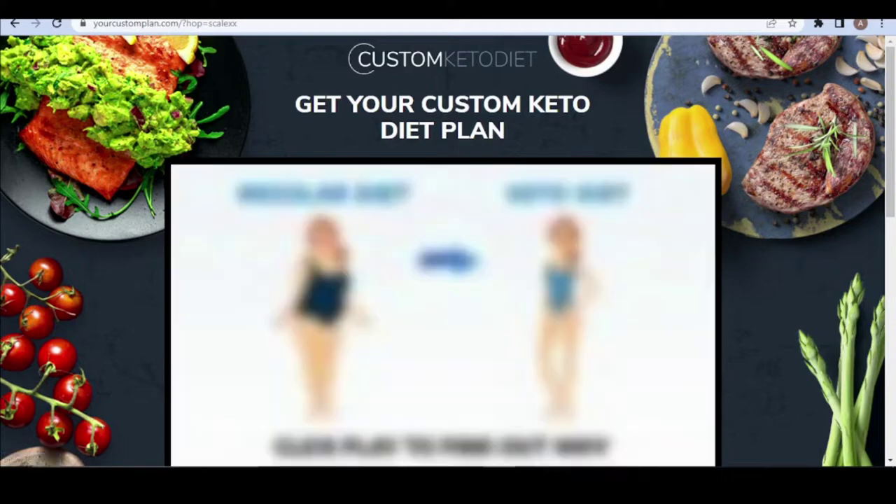
scroll(453, 193, "down", 1)
scroll(425, 244, "up", 1)
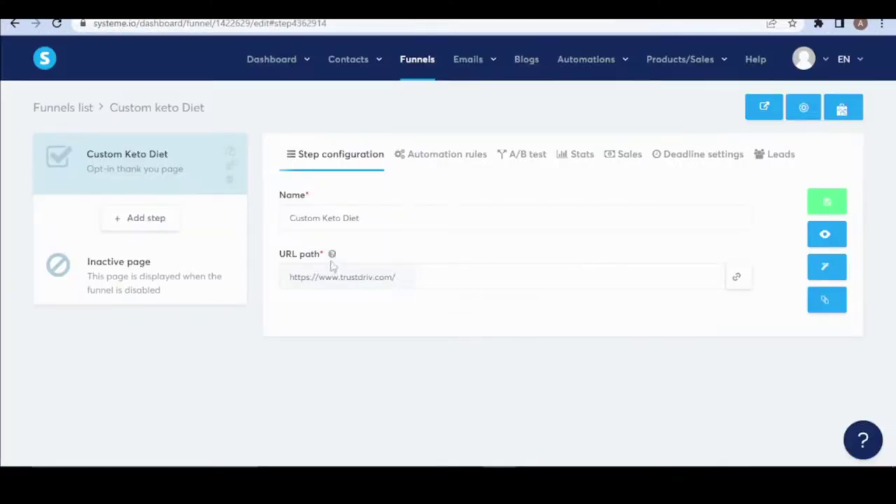
Return to the Custom Keto Diet step, open its page in the editor and copy the SHOW ME THE VIDEO>> button's URL
left_click(815, 267)
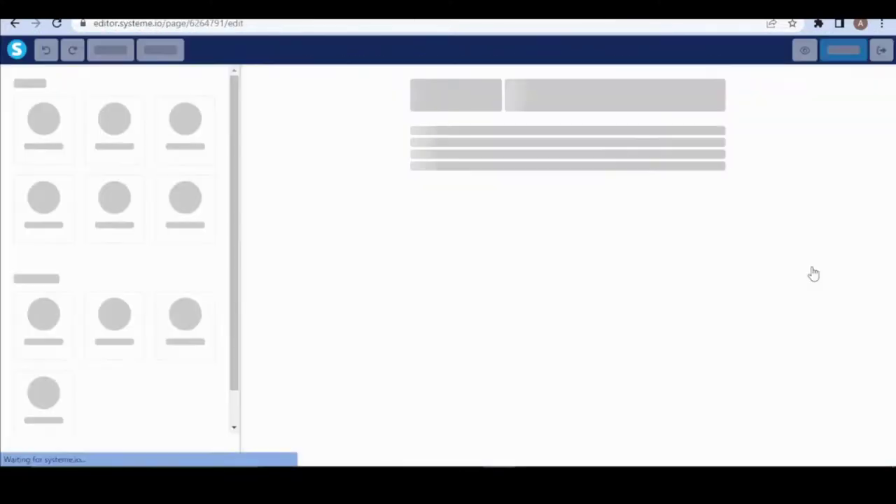
scroll(579, 268, "down", 3)
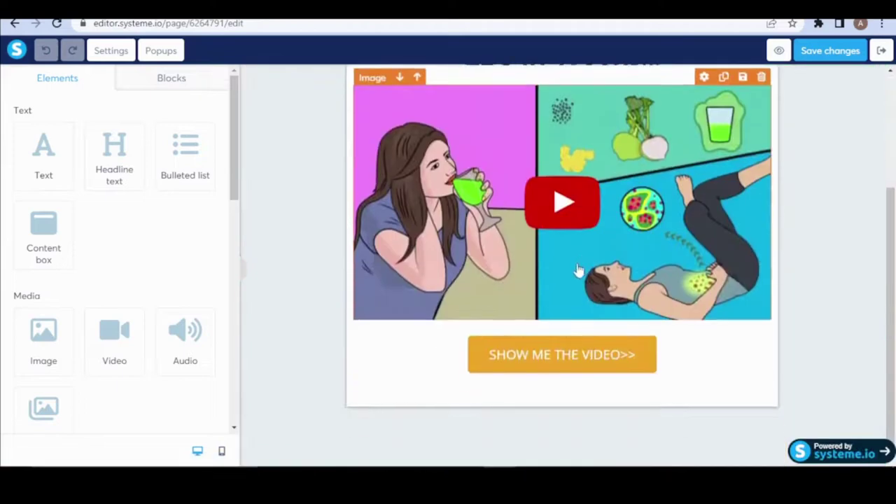
left_click(579, 359)
triple_click(92, 183)
key("ctrl+c")
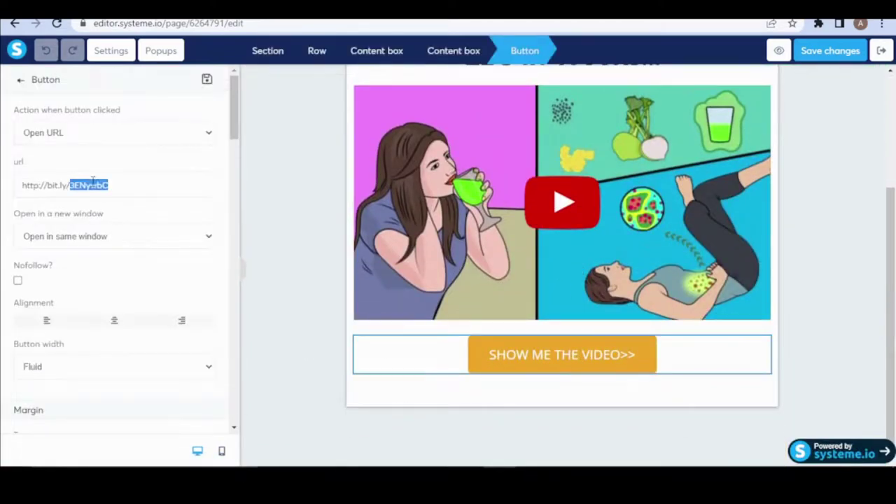
Paste the copied button URL as the video thumbnail image's link, keeping its action as Open URL
left_click(294, 228)
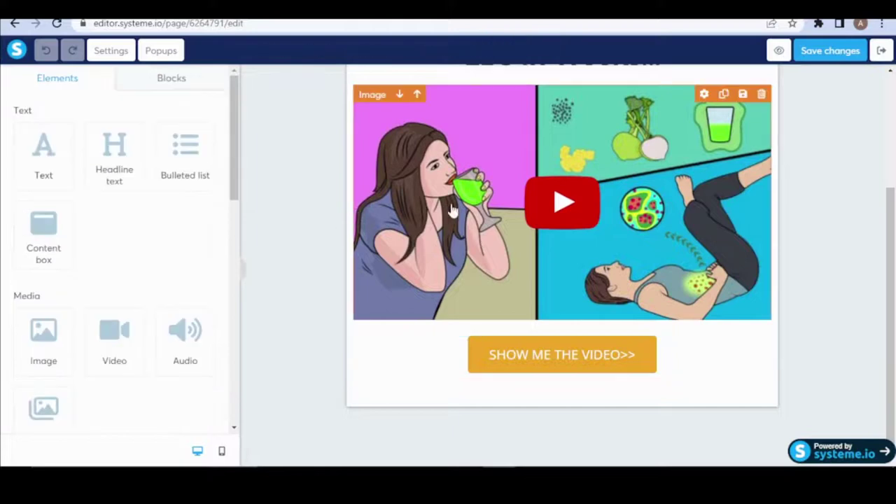
left_click(452, 180)
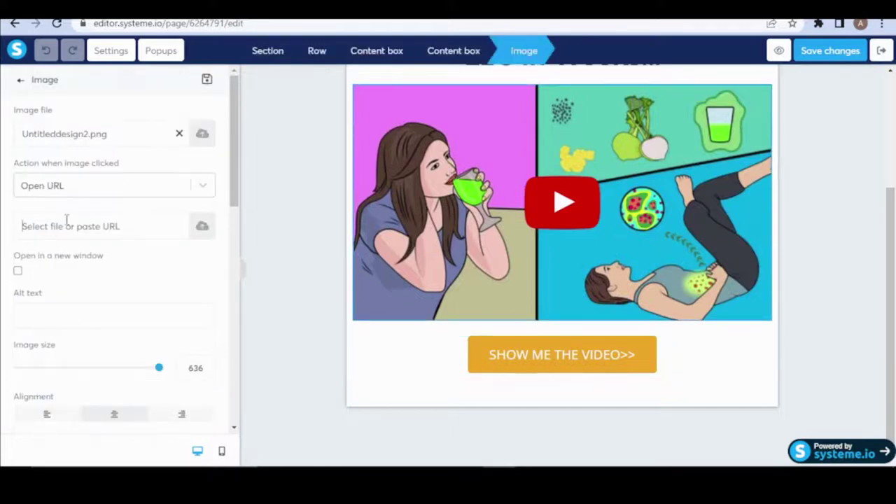
key("ctrl+v")
left_click(59, 189)
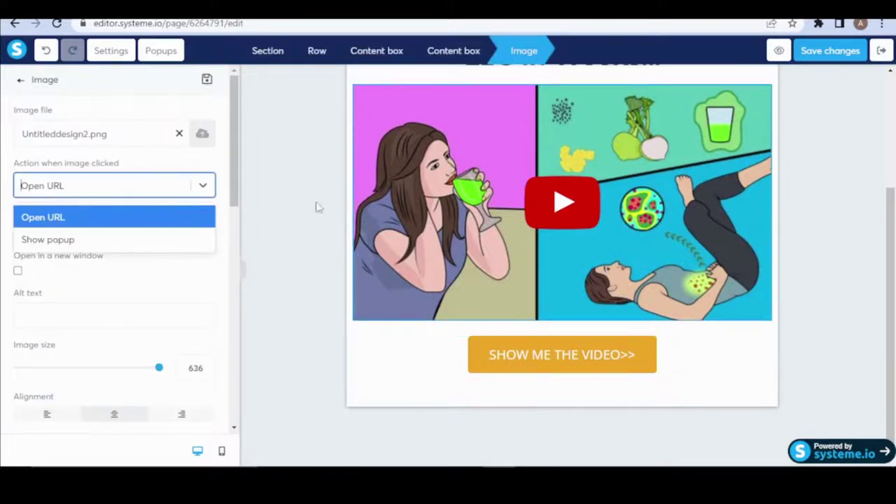
left_click(309, 195)
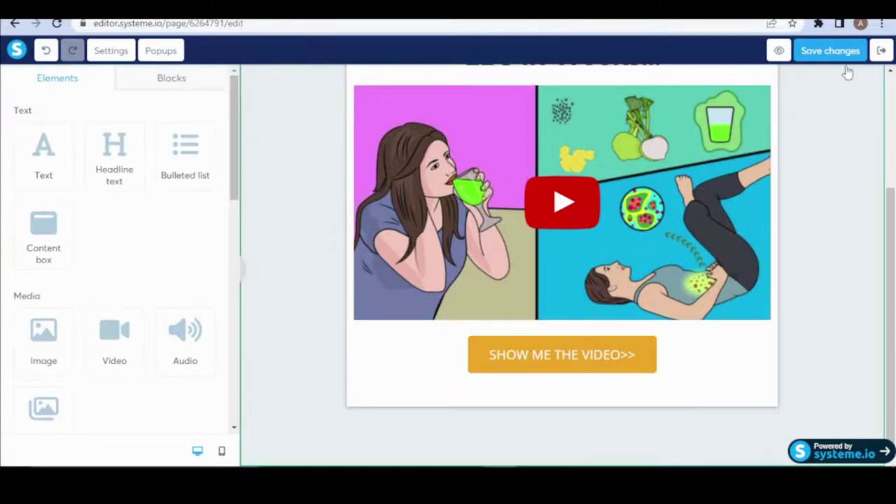
Save the page changes and exit the page editor
scroll(778, 196, "up", 3)
left_click(812, 56)
left_click(882, 53)
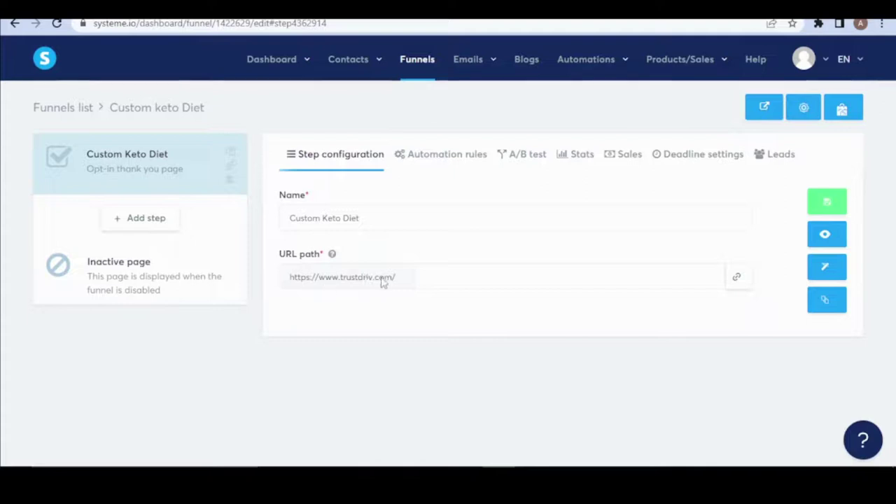
left_click_drag(340, 278, 401, 279)
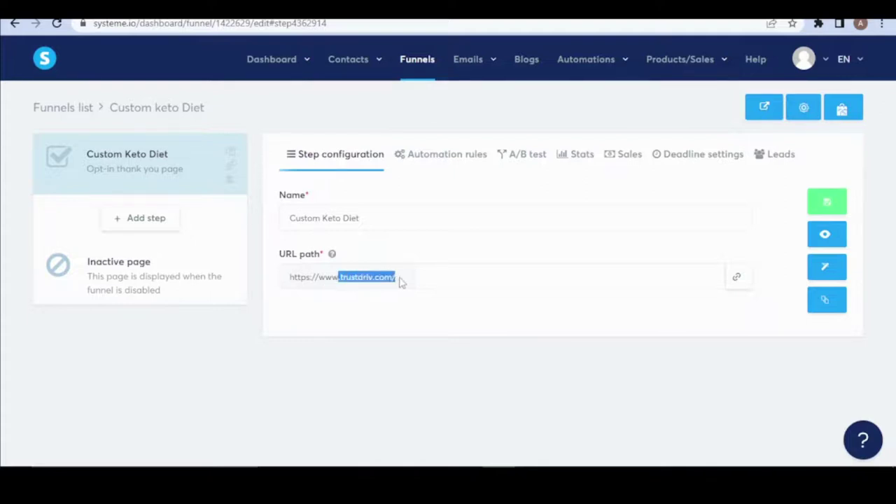
left_click(501, 209)
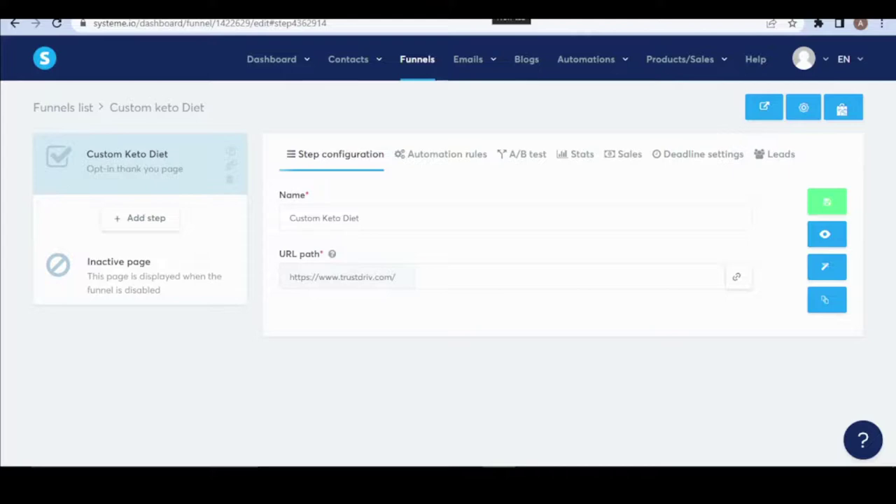
Open facebook.com in a new browser tab
key("ctrl+t")
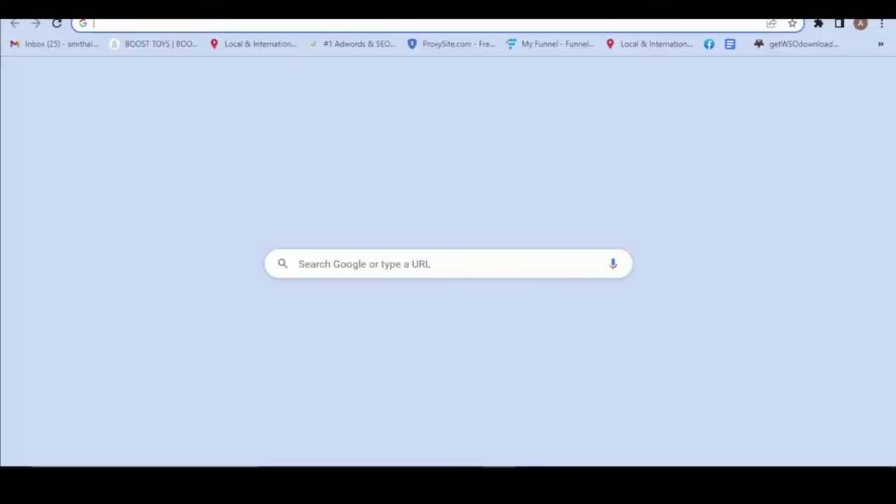
type("facebook.com")
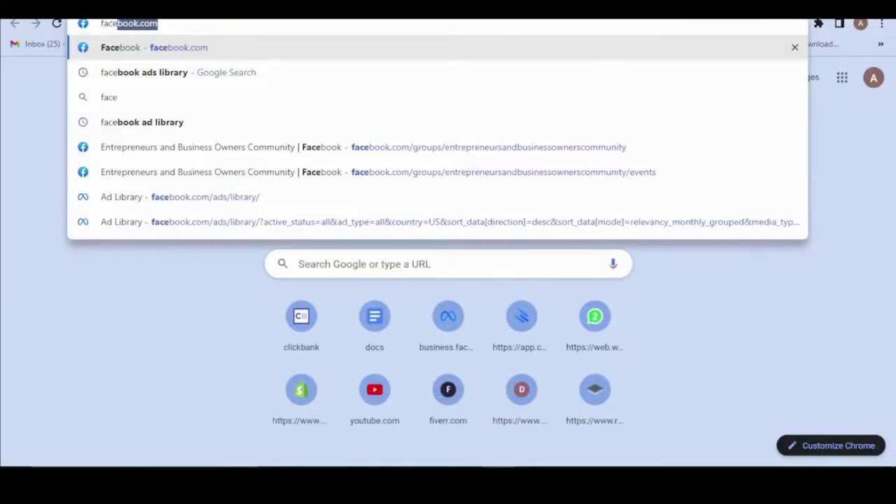
key("Return")
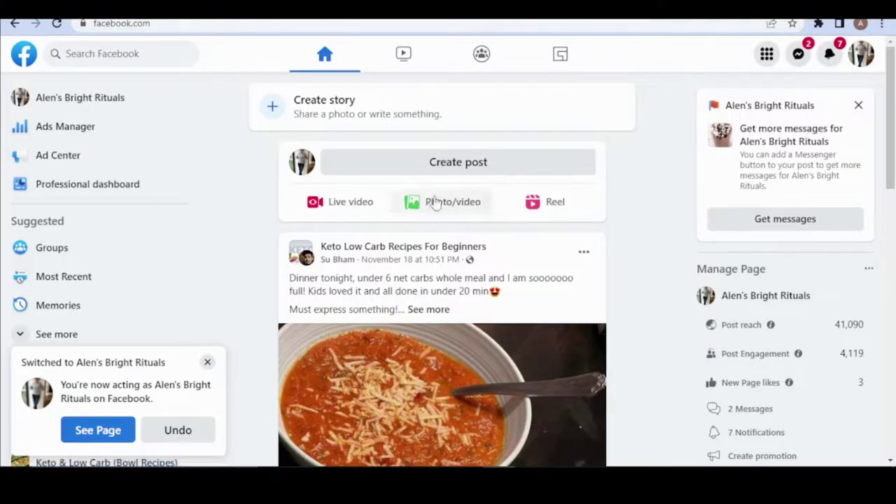
Search Facebook for "keto recipes" and limit the results to groups
left_click(134, 53)
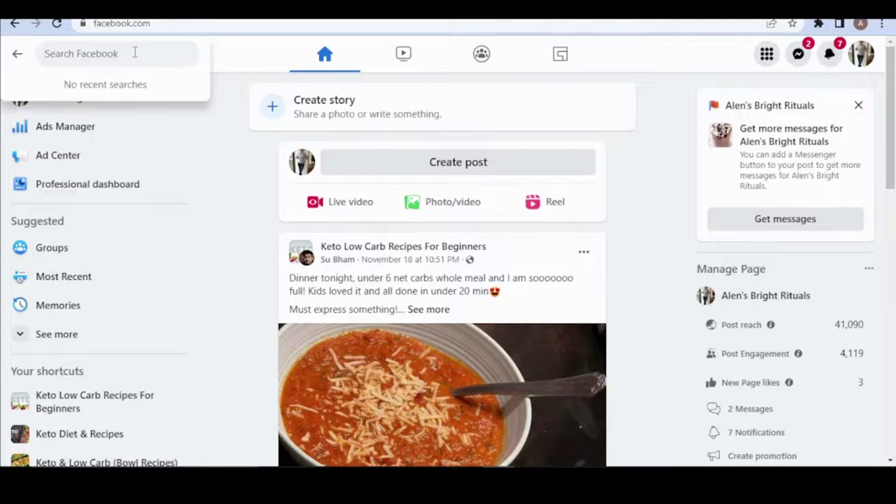
type("keto re")
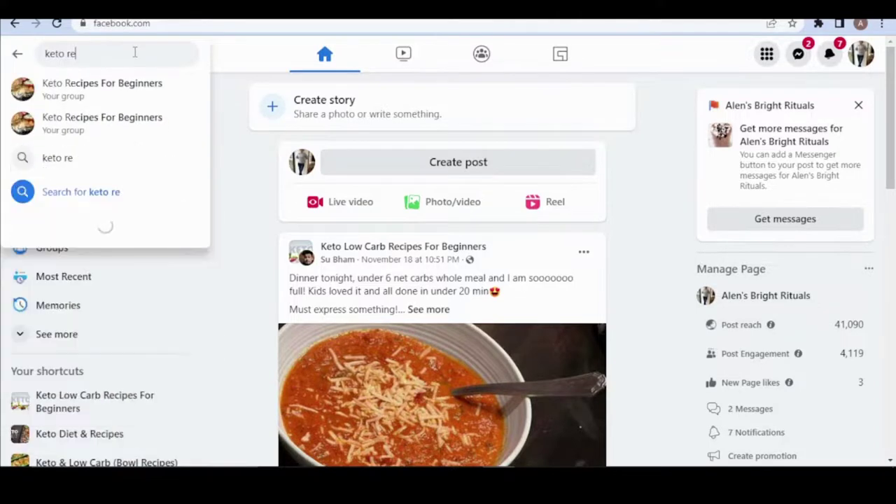
type("cipes")
key("Return")
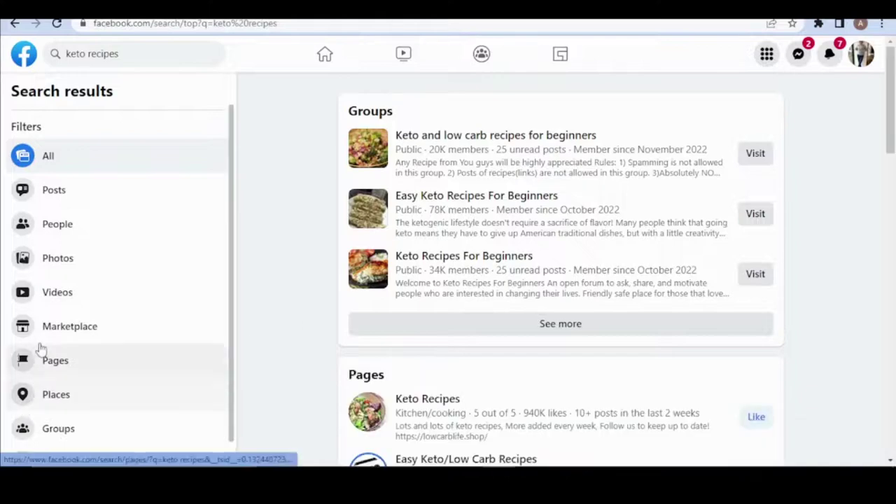
scroll(63, 423, "down", 1)
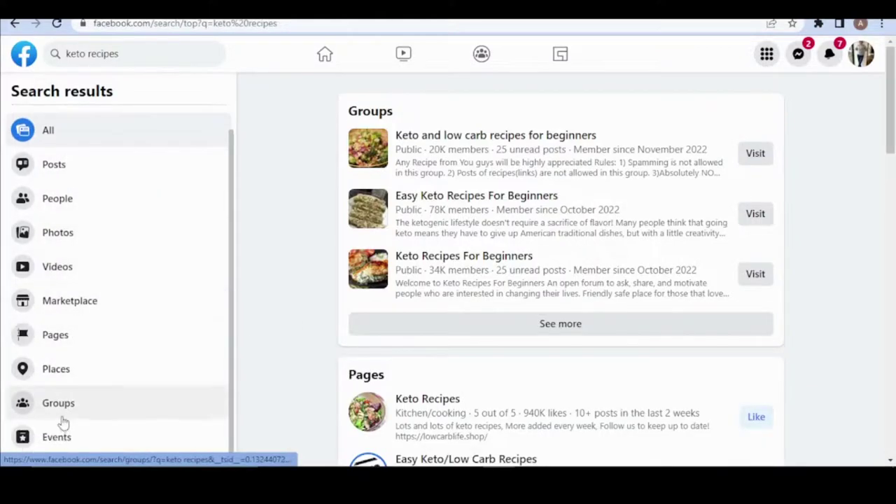
left_click(62, 420)
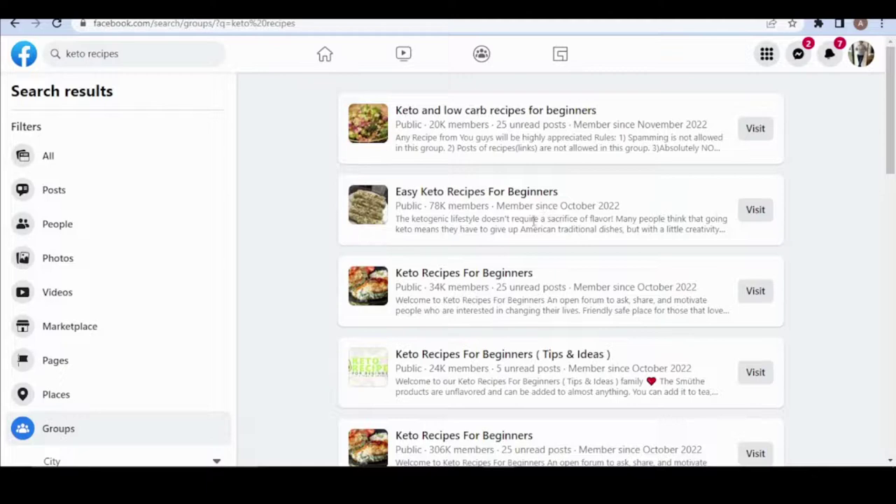
Open the "Keto and low carb recipes for beginners" group in a new tab, view its page, and close the tab
right_click(494, 110)
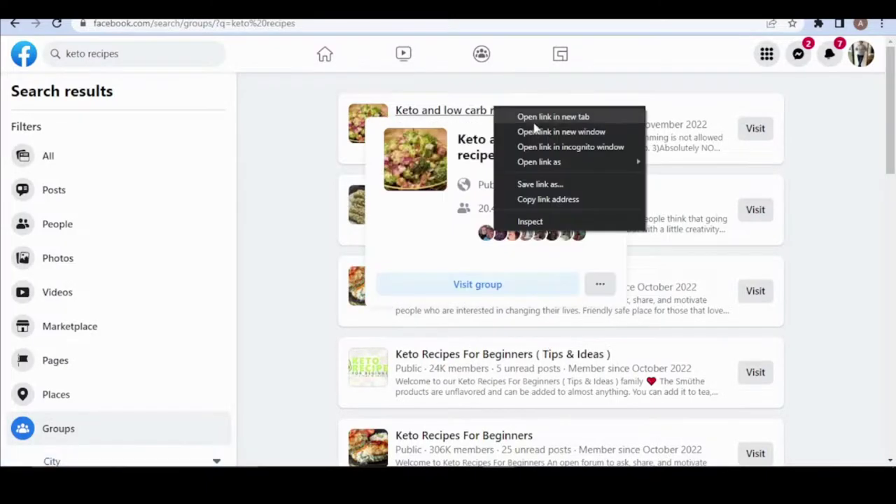
left_click(536, 131)
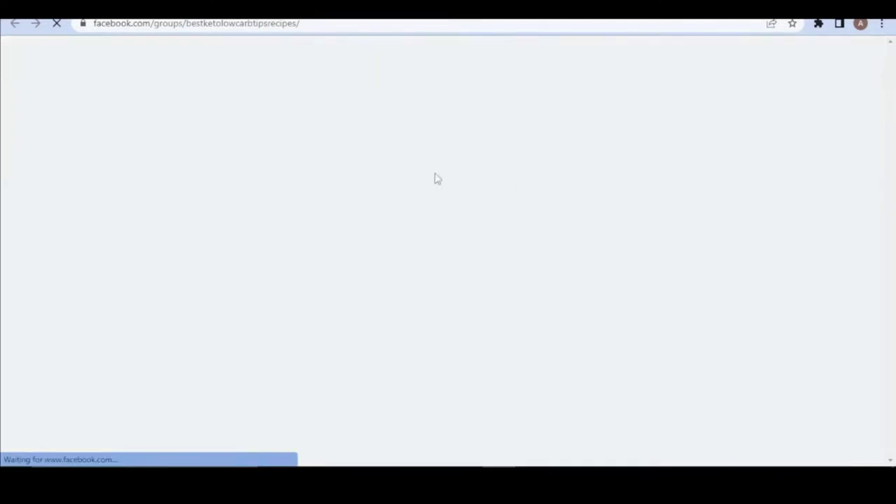
scroll(464, 252, "down", 10)
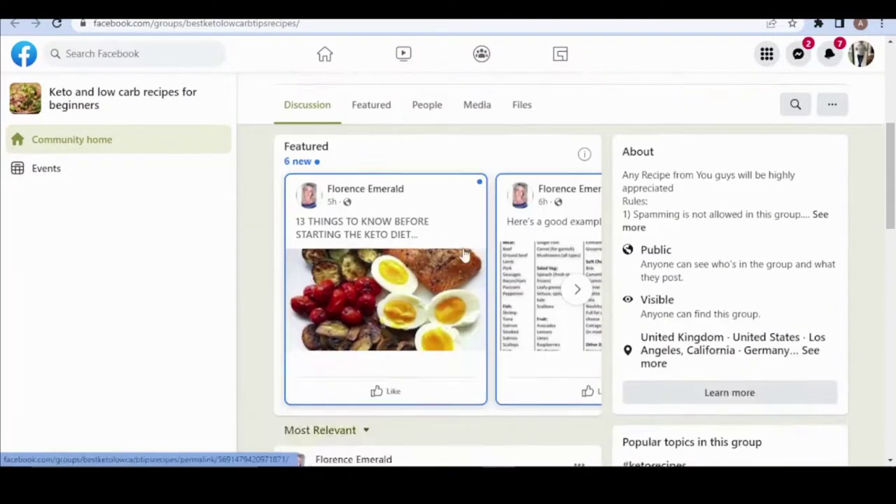
key("ctrl+w")
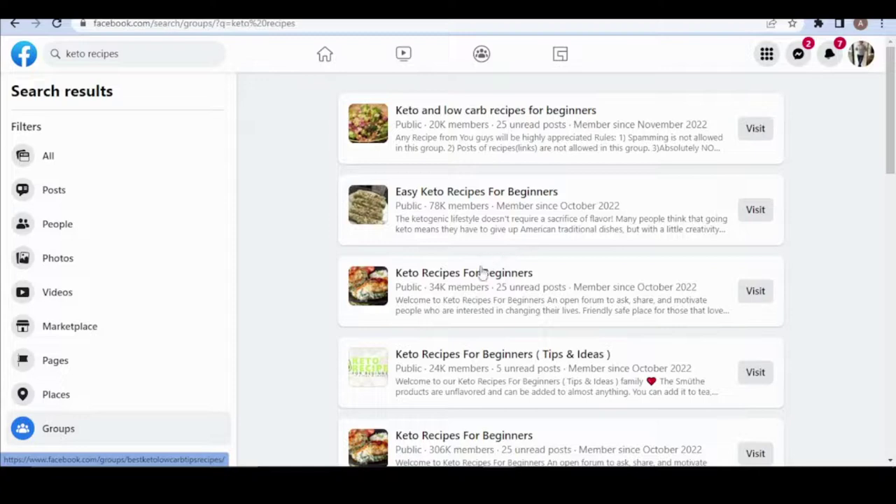
Examine the keto recipe group results, comparing their names and member counts
mouse_move(480, 273)
scroll(449, 210, "down", 5)
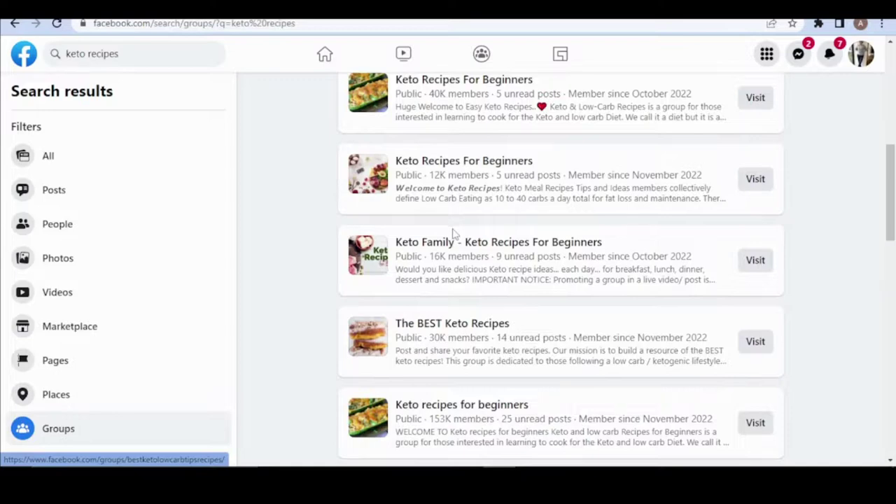
scroll(454, 234, "down", 3)
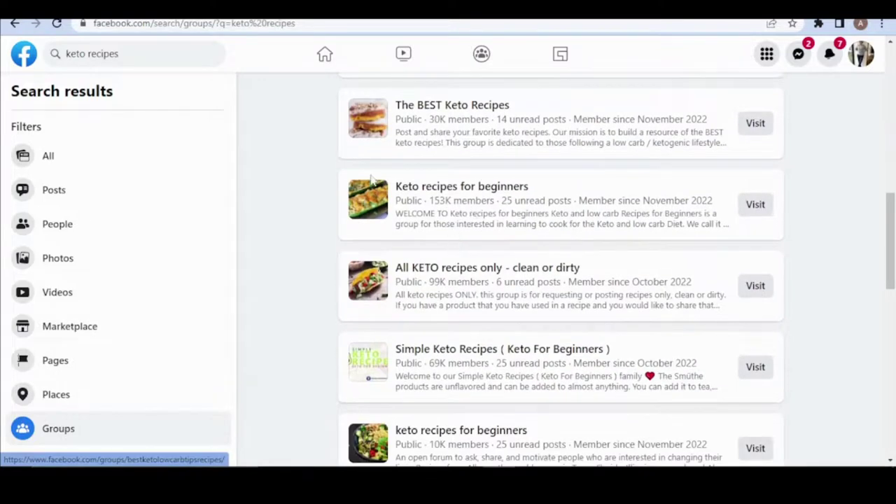
left_click_drag(429, 203, 452, 203)
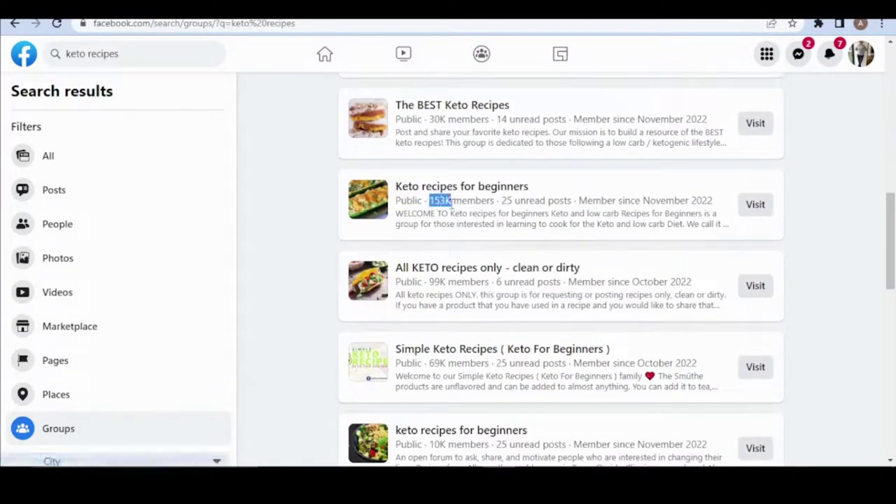
left_click(445, 204)
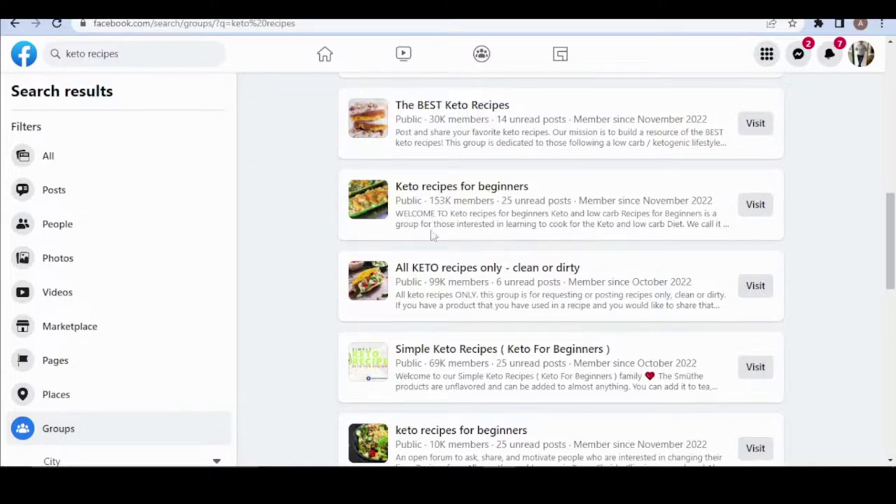
scroll(430, 217, "down", 3)
left_click_drag(430, 145, 454, 145)
left_click(454, 146)
scroll(442, 168, "down", 6)
scroll(424, 298, "down", 10)
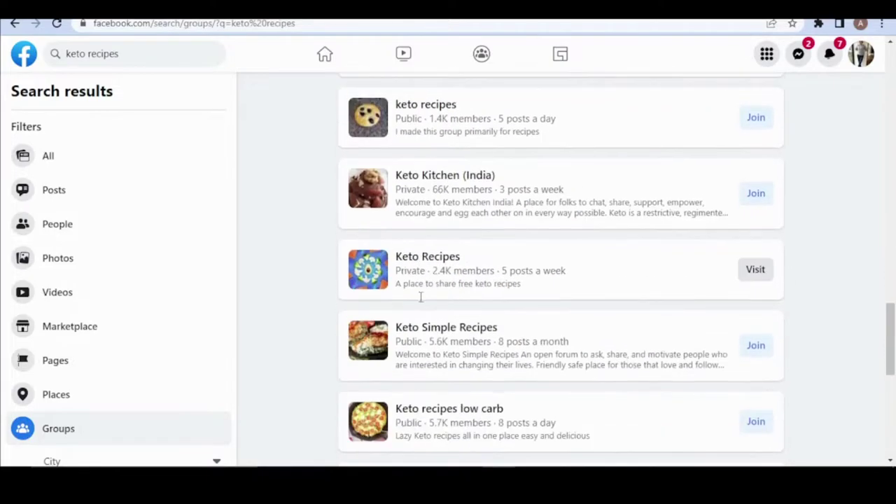
scroll(425, 303, "down", 10)
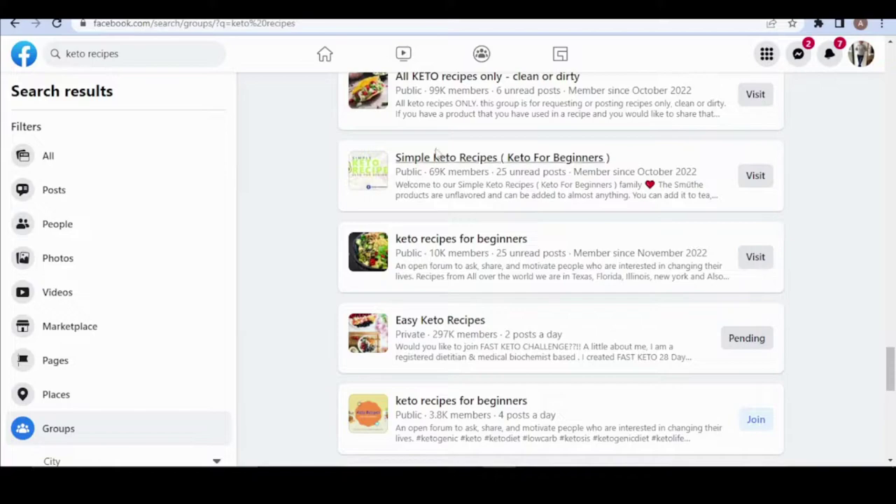
scroll(490, 231, "up", 15)
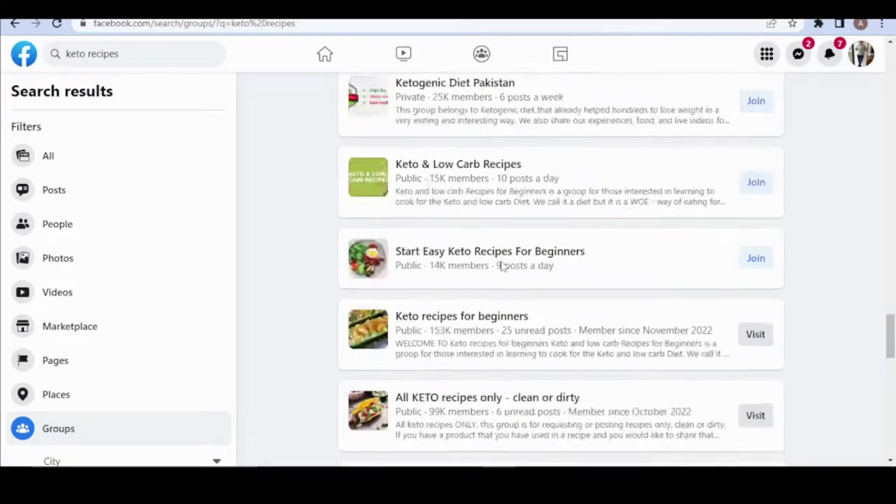
scroll(509, 192, "up", 4)
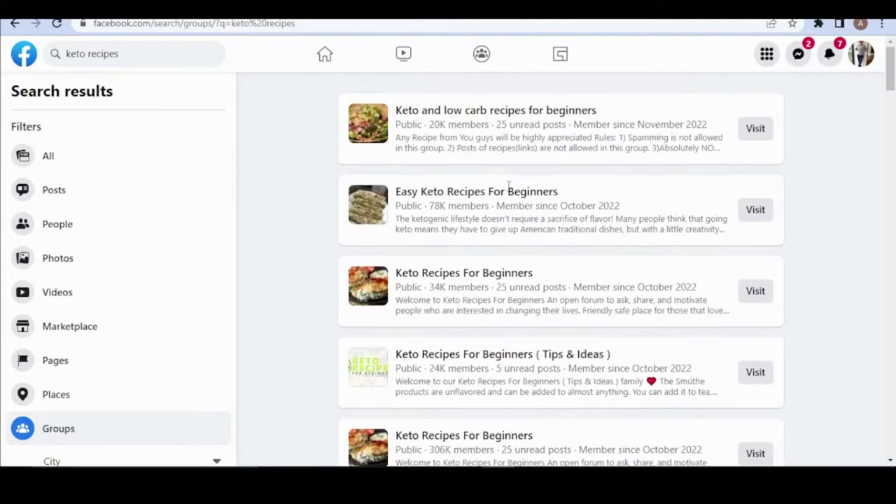
Reopen the "Keto and low carb recipes for beginners" group separately, check its header and About details, and return to the results
mouse_move(509, 192)
right_click(542, 116)
left_click(607, 119)
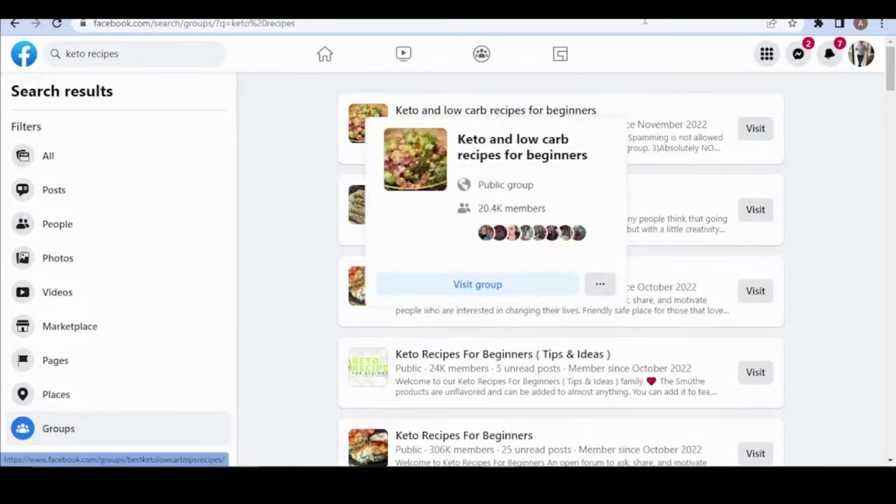
key("ctrl+Tab")
scroll(554, 104, "down", 3)
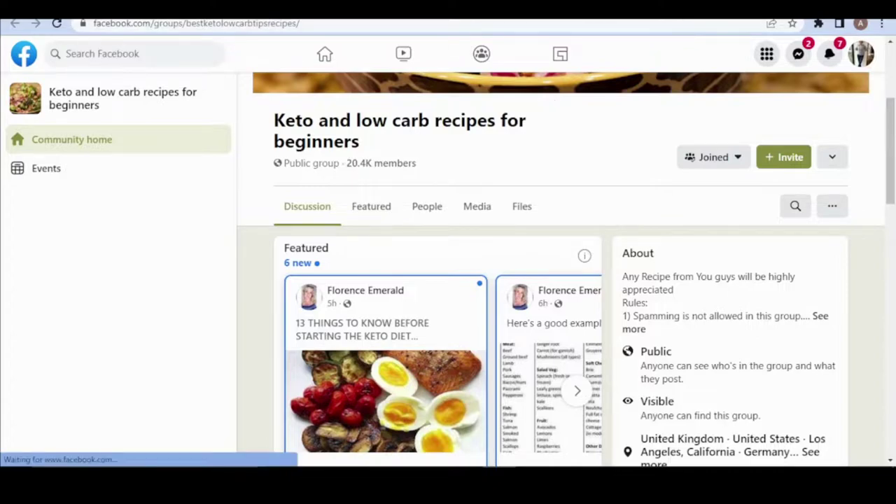
key("ctrl+w")
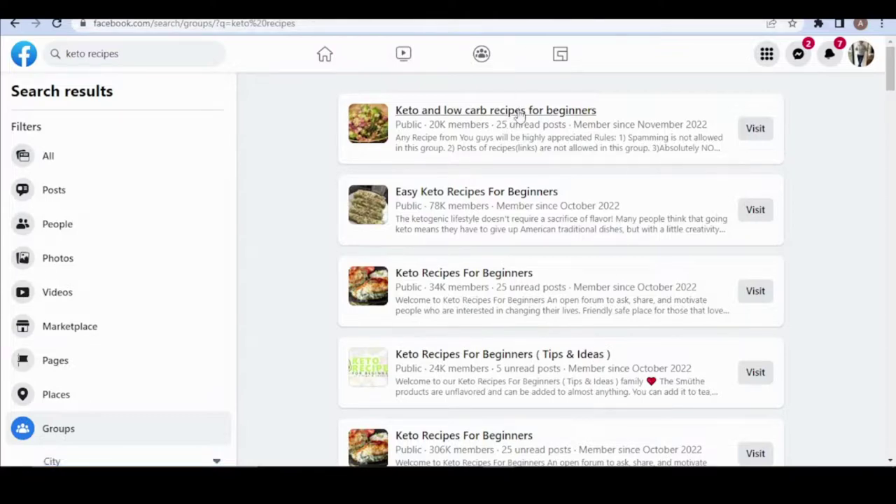
Open the "Keto Recipes For Beginners" group with 306K members in a new tab
mouse_move(519, 116)
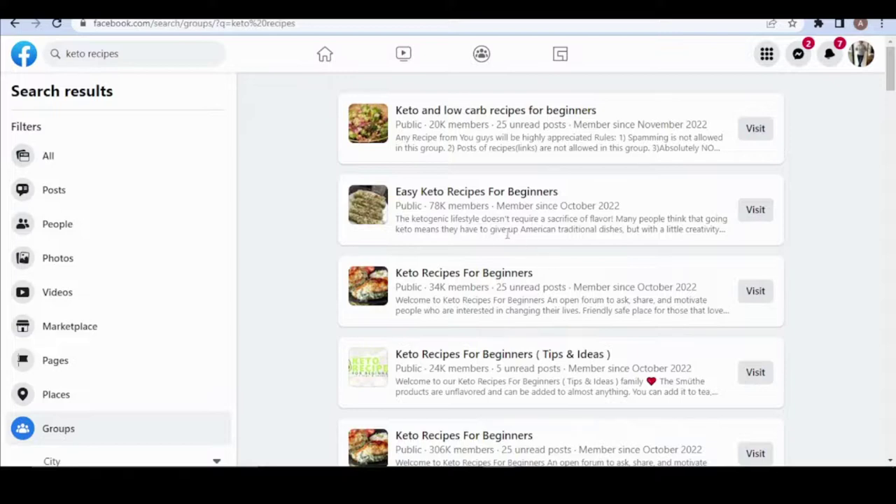
scroll(510, 233, "down", 3)
right_click(459, 219)
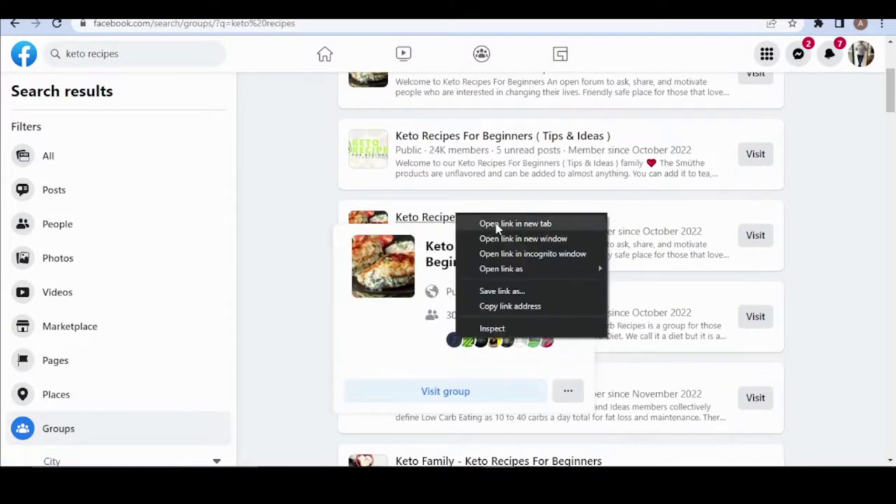
left_click(475, 224)
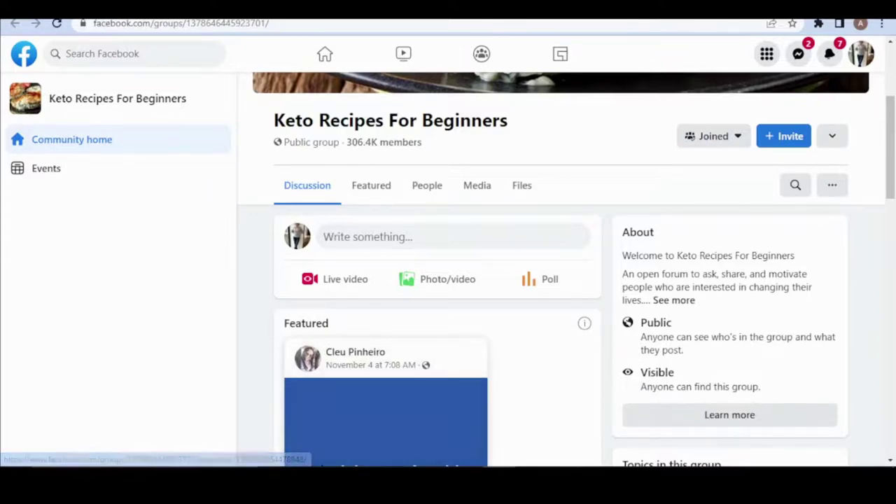
mouse_move(593, 490)
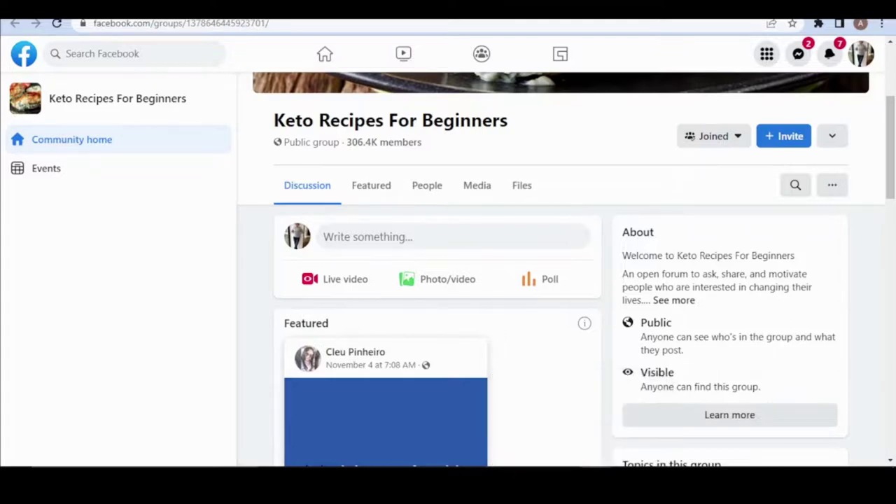
Switch to Notepad and copy the weight-loss testimonial, from "What a life transformation!" through the "Watch More" line
key("alt+Tab")
left_click(146, 82)
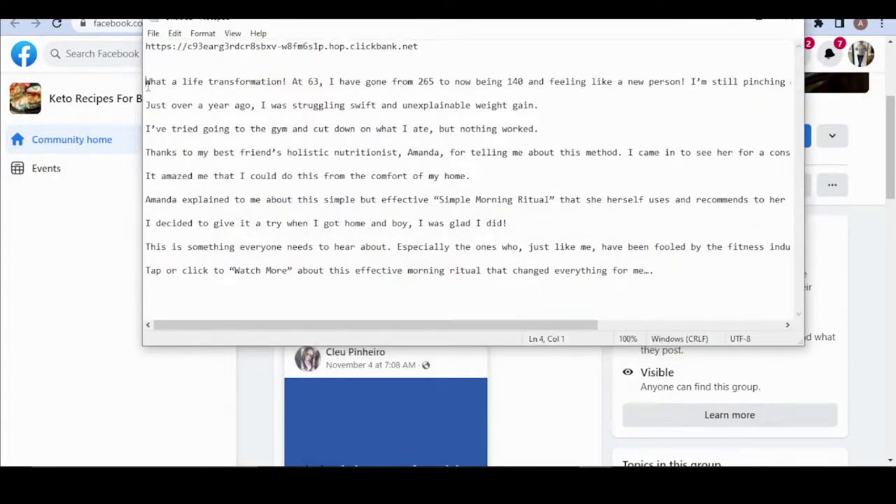
left_click_drag(146, 83, 843, 341)
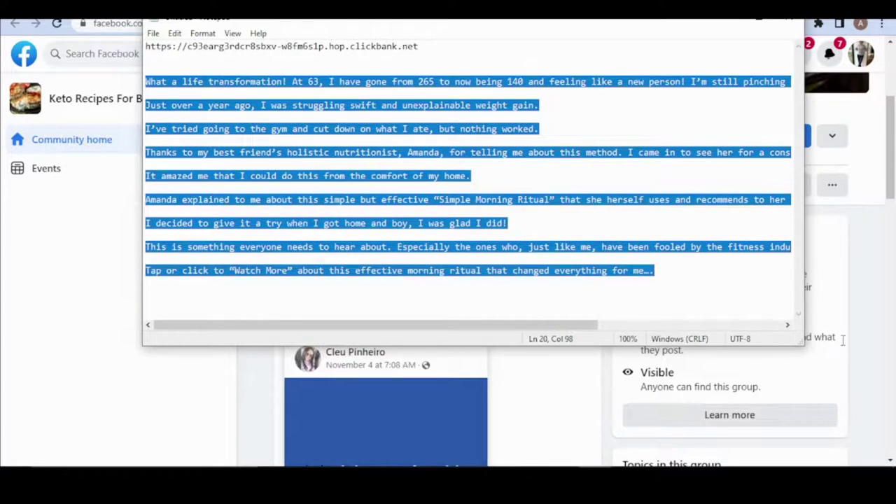
left_click(730, 21)
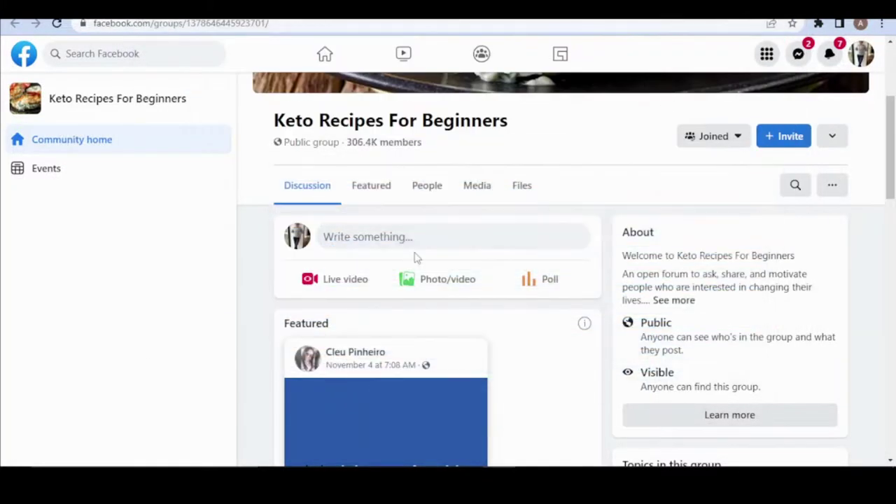
Start a post in the Keto Recipes For Beginners group, accept the group rules, and paste the copied testimonial
left_click(414, 238)
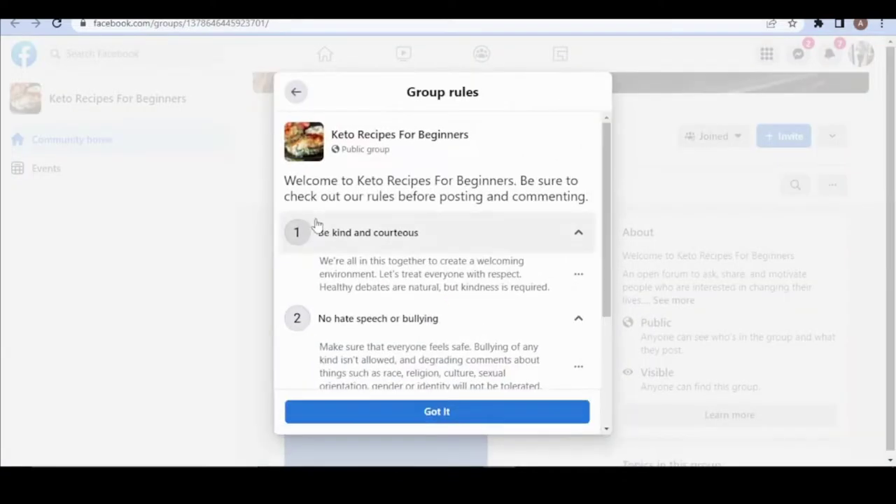
left_click(444, 418)
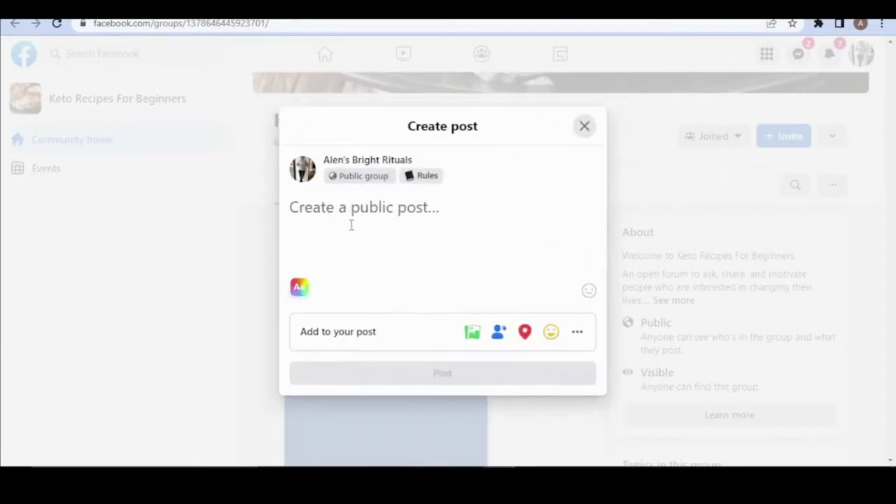
key("ctrl+v")
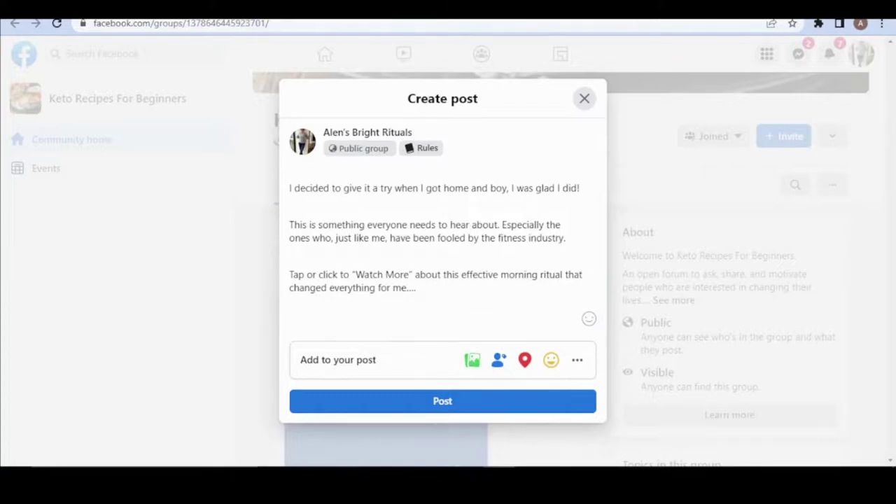
Open the Facebook Ad Library in a new browser tab
key("ctrl+t")
type("face")
key("Down")
key("Return")
left_click(137, 185)
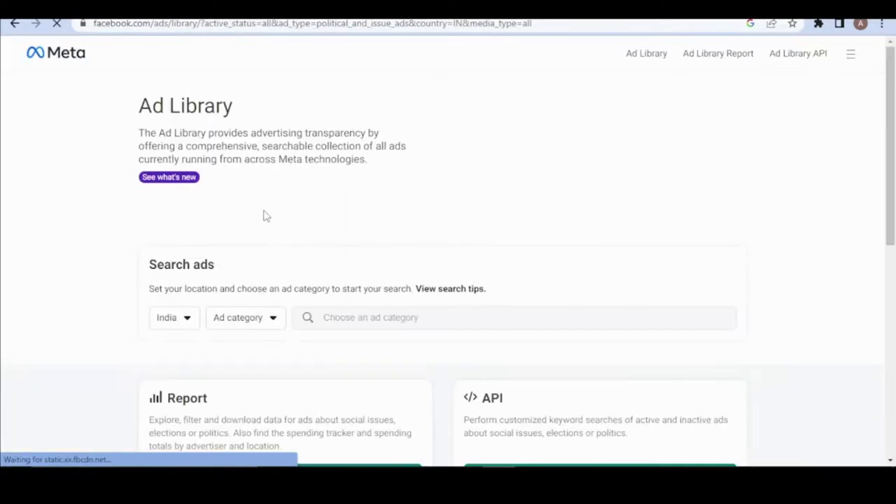
Set the ad search country to United States and the ad category to All ads
left_click(176, 320)
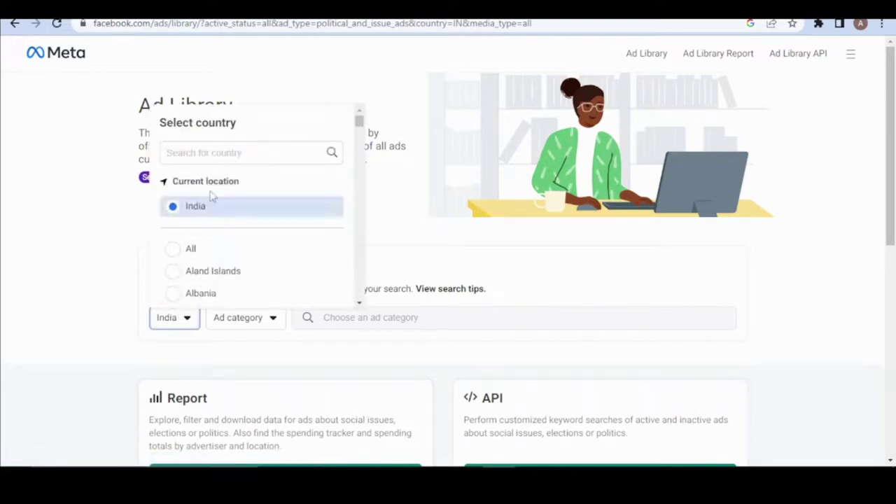
type("united")
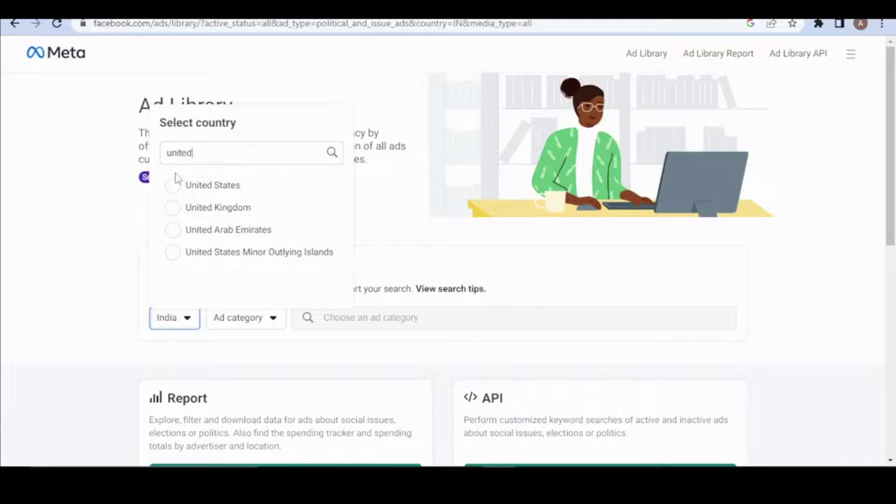
left_click(184, 185)
left_click(265, 315)
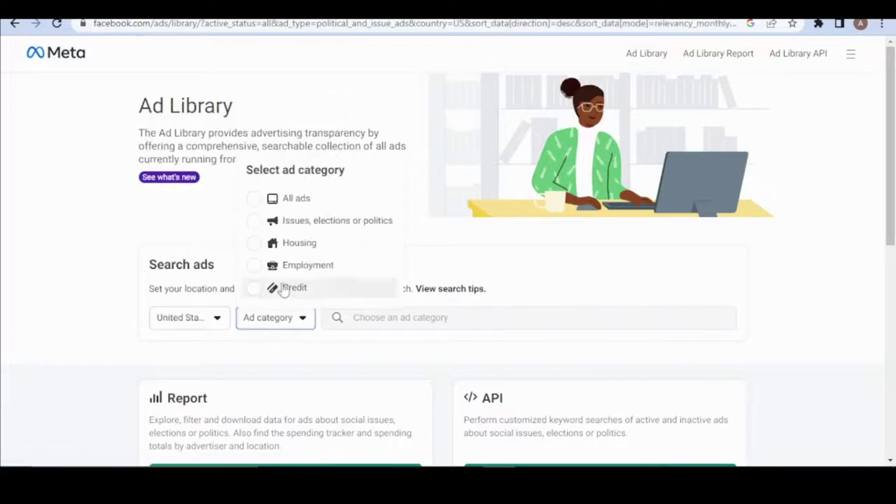
left_click(276, 199)
Search the Ad Library for "tropical loophole" and look through the ad creatives
left_click(393, 315)
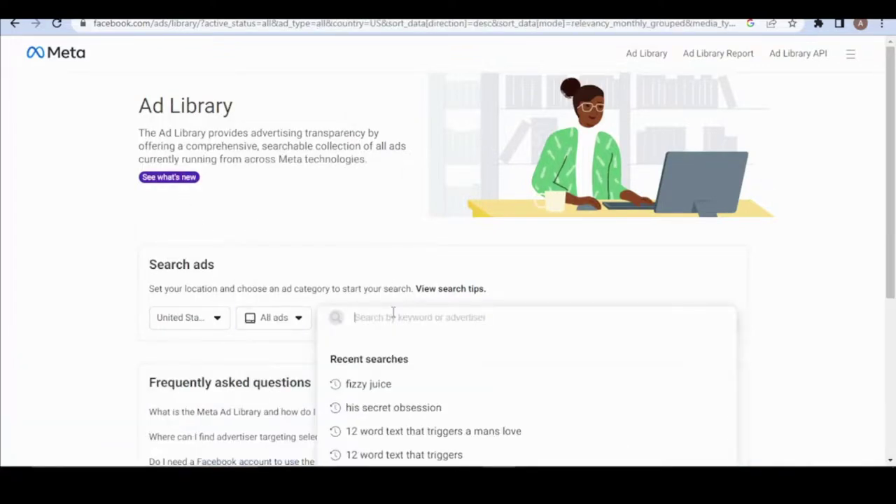
type("t")
key("BackSpace")
type("tropical loophole")
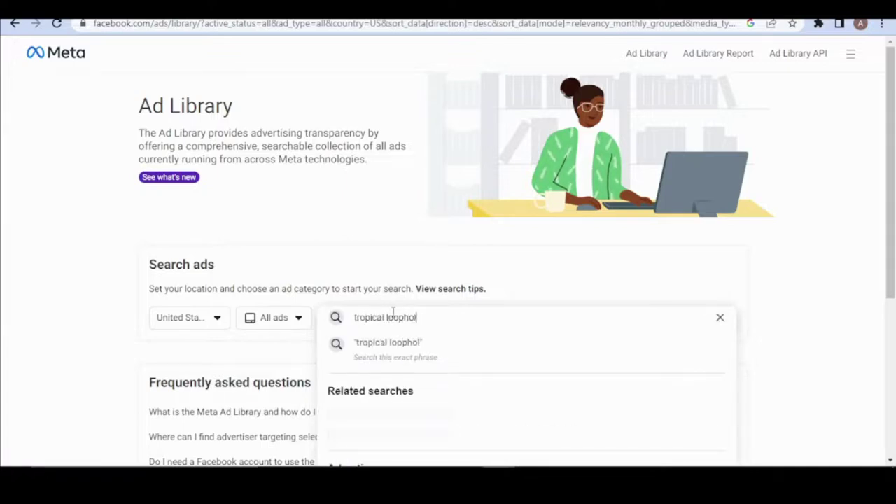
key("Return")
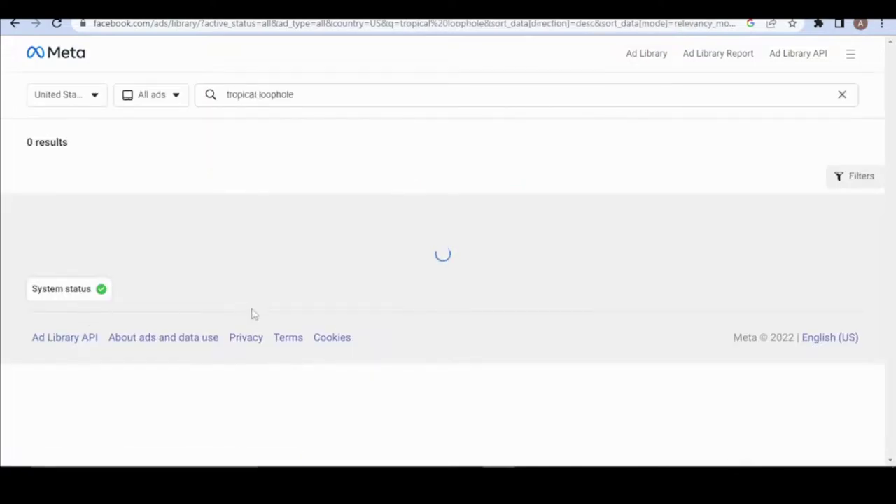
scroll(280, 306, "down", 10)
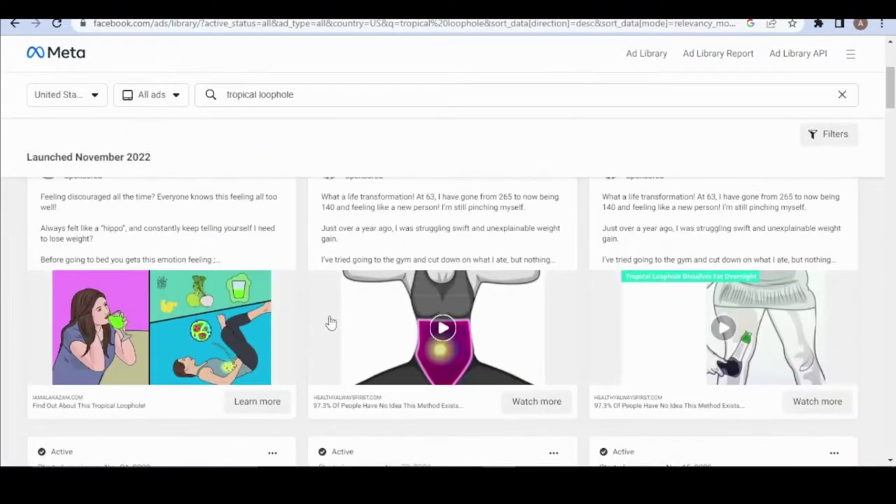
scroll(423, 332, "down", 15)
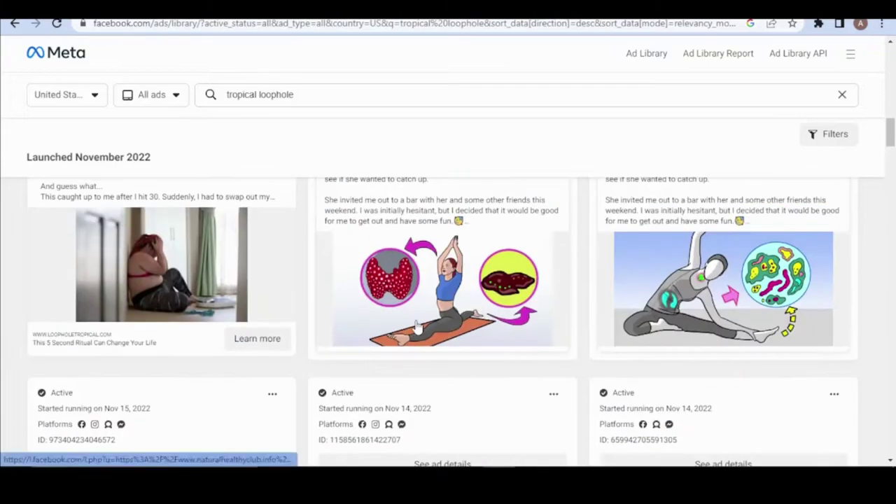
scroll(341, 314, "down", 15)
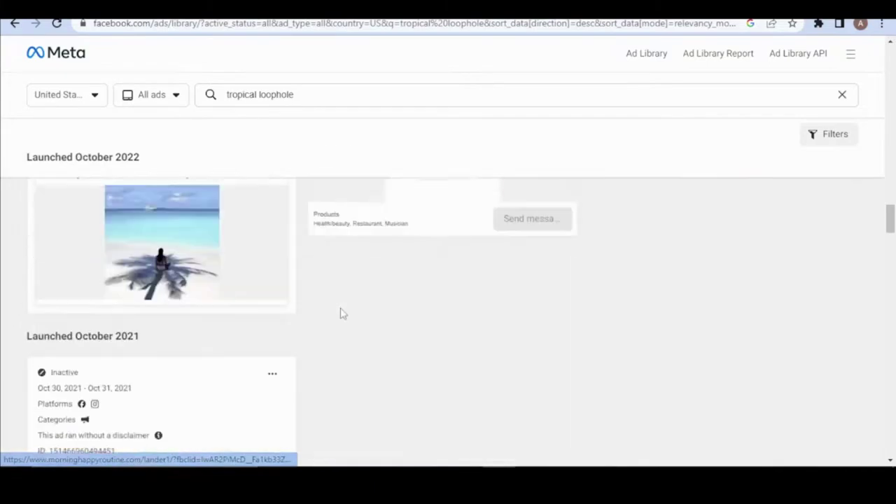
Examine the older "tropical loophole" ads, going back through the 2021, 2020 and 2019 launches
scroll(340, 314, "down", 10)
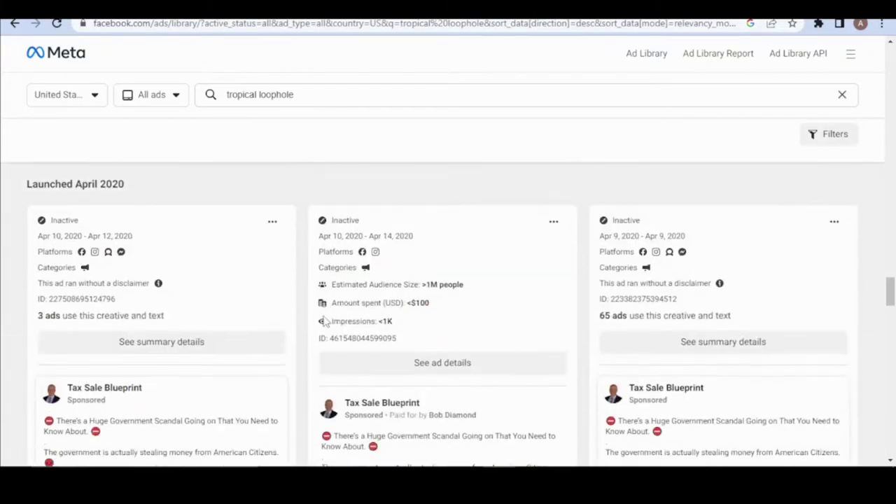
scroll(324, 321, "down", 10)
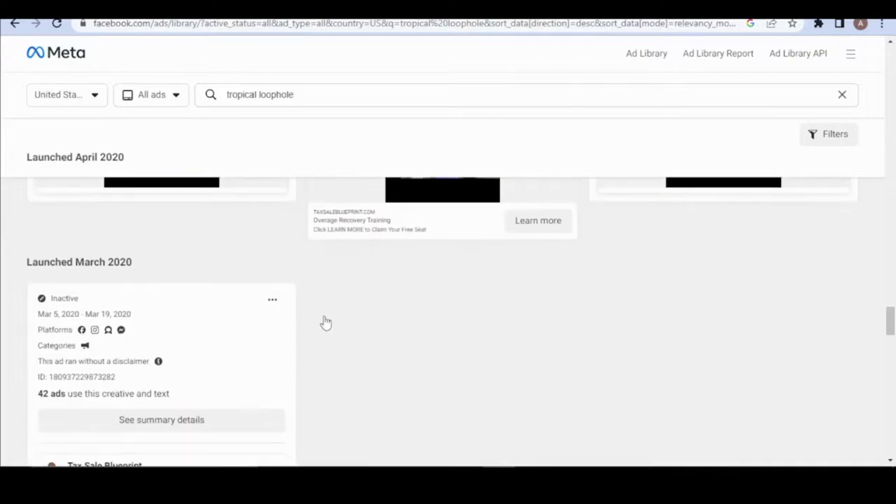
scroll(324, 322, "down", 10)
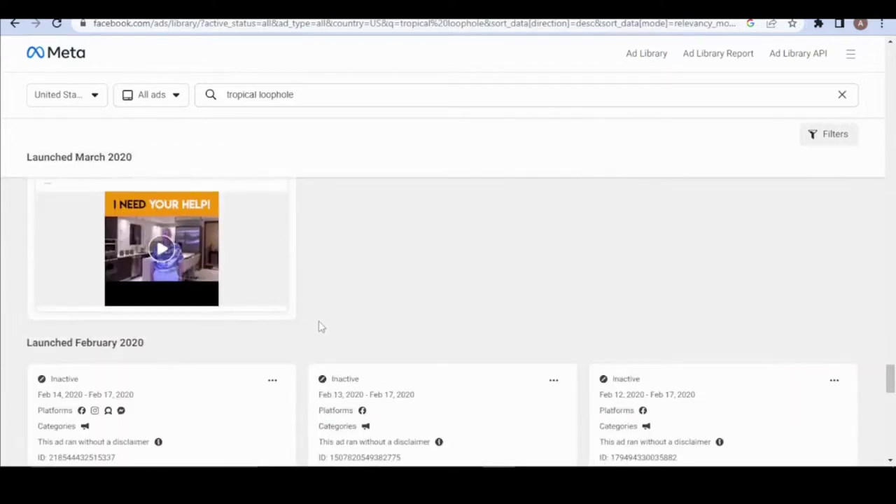
scroll(337, 324, "down", 10)
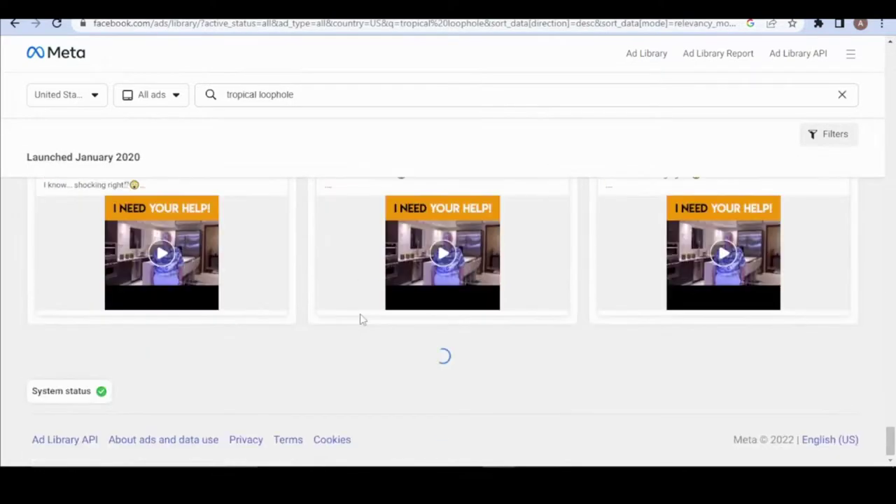
scroll(379, 317, "down", 10)
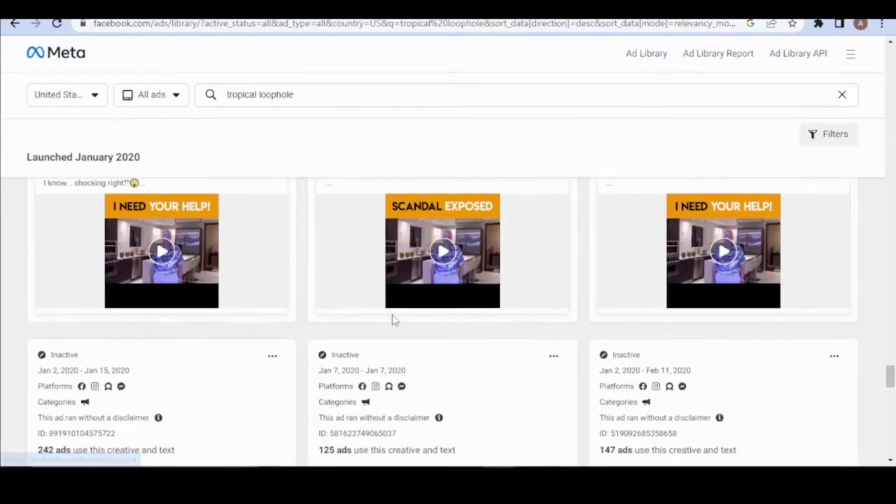
scroll(385, 313, "down", 10)
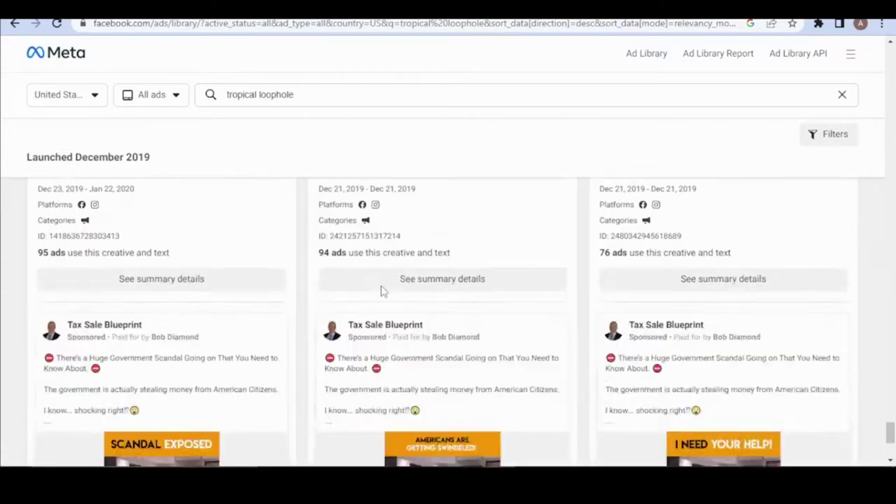
scroll(399, 252, "up", 5)
scroll(414, 219, "up", 15)
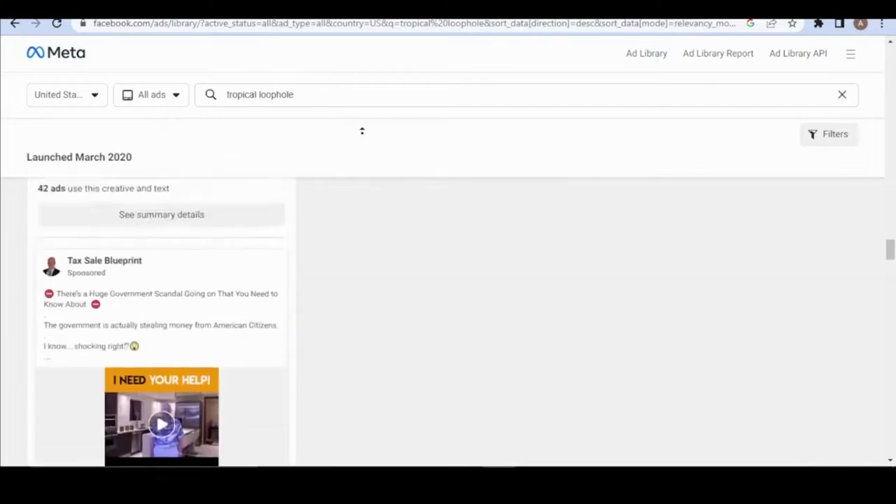
scroll(294, 137, "up", 15)
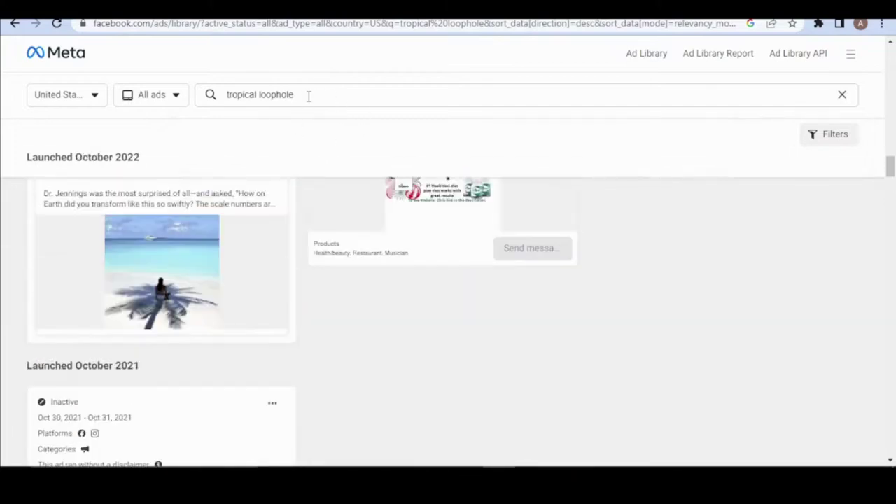
Search the Ad Library for "fizyy juice"
left_click_drag(226, 95, 297, 116)
type("fizyy")
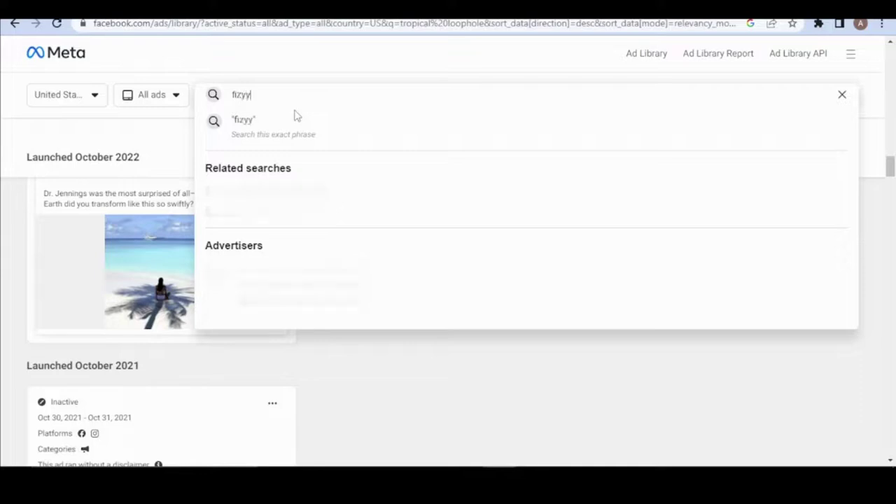
type(" juice")
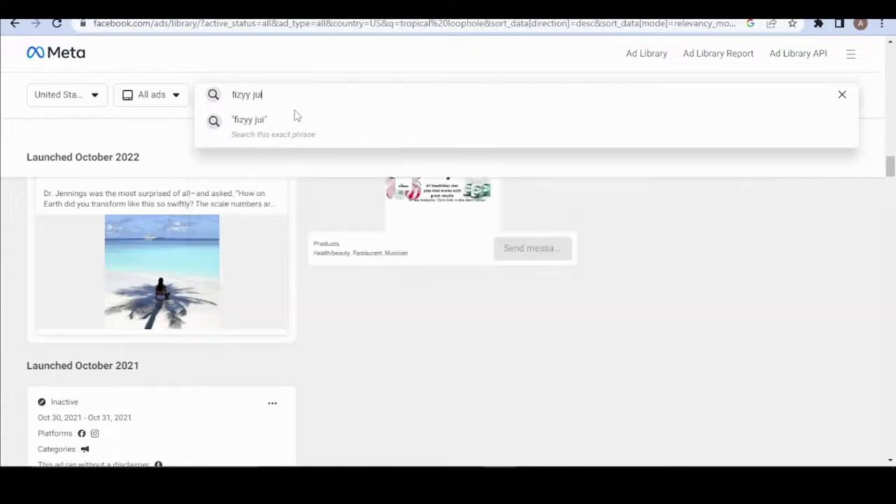
key("Return")
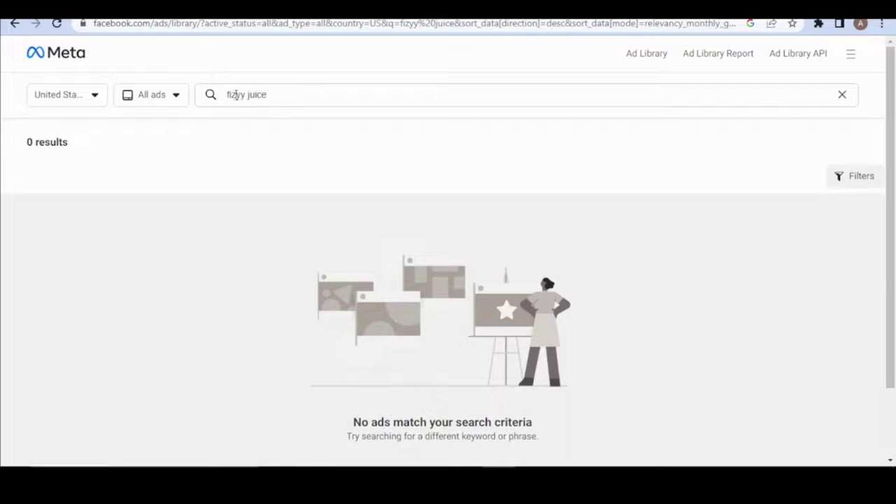
Search the Ad Library for "ice hack" and look through the November 2022 ad creatives
triple_click(268, 99)
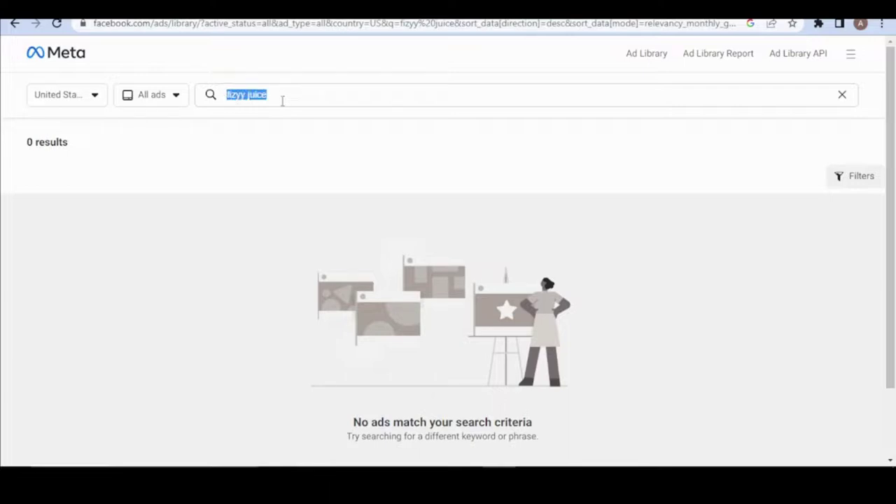
type("ice ")
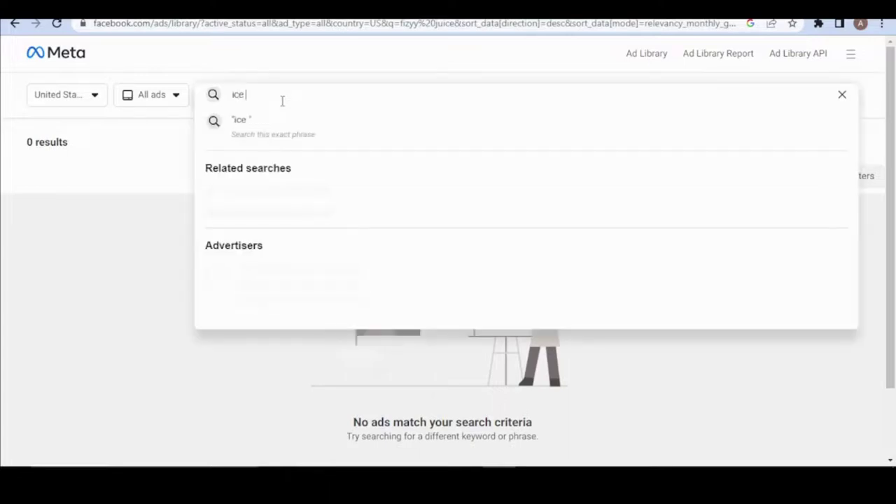
type("hack")
key("Return")
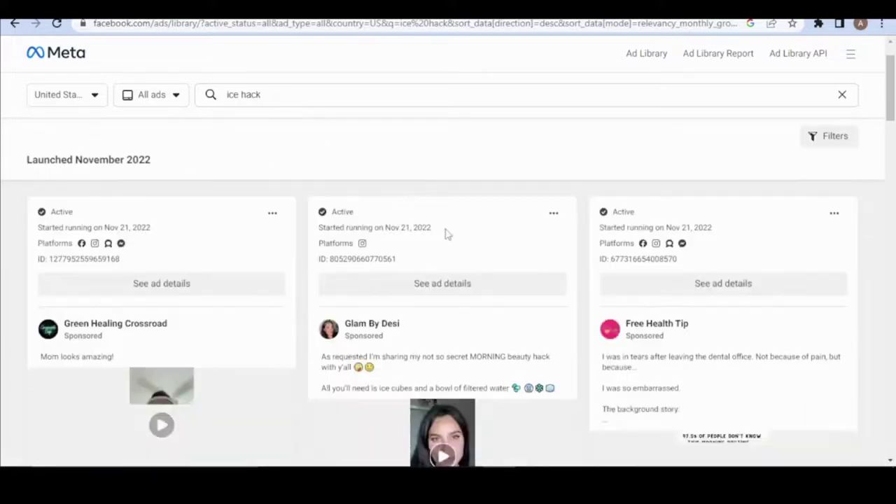
scroll(352, 280, "down", 10)
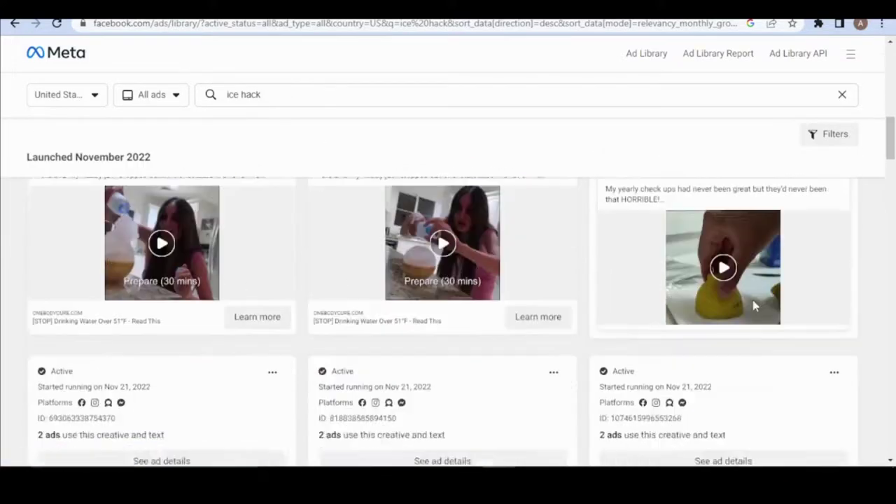
scroll(590, 315, "down", 8)
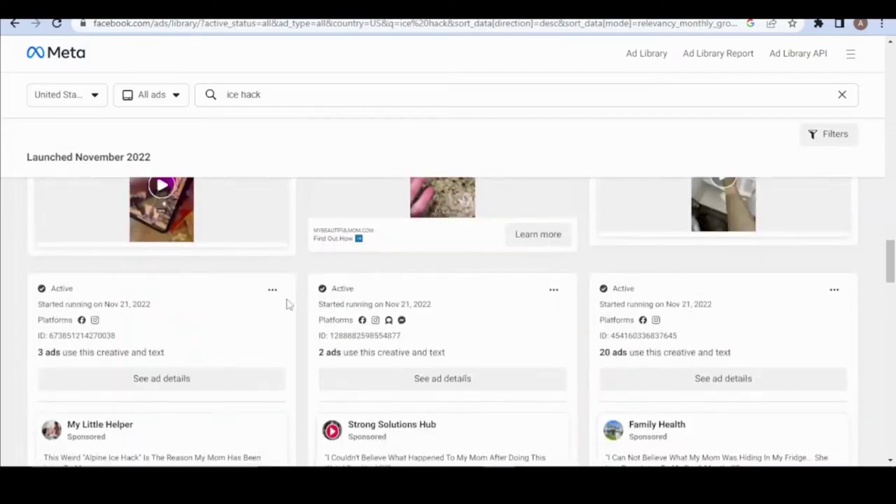
scroll(467, 307, "down", 10)
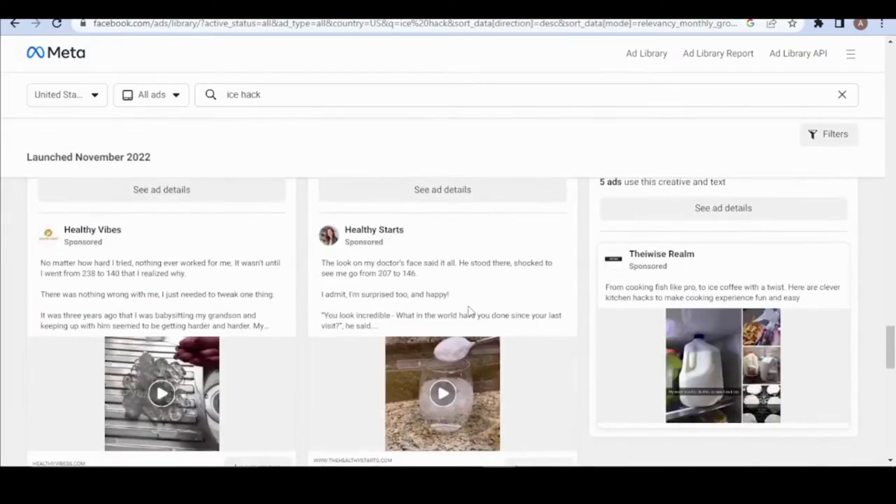
scroll(471, 302, "down", 10)
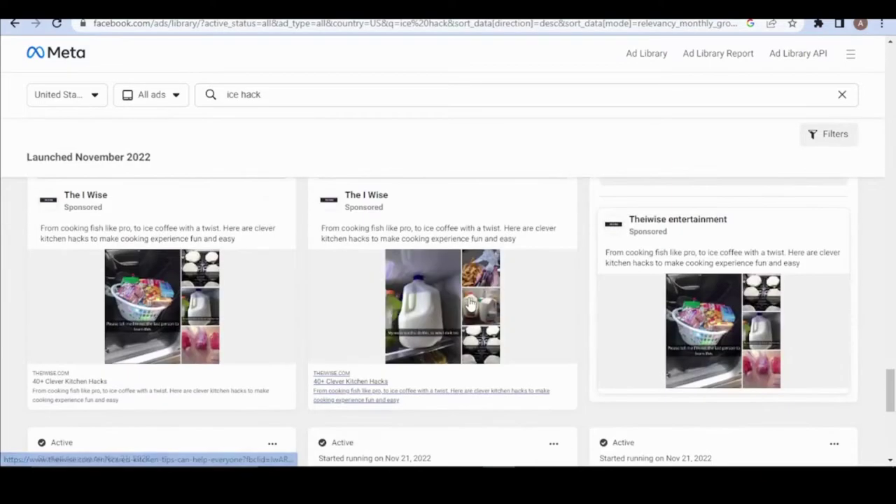
scroll(467, 301, "down", 10)
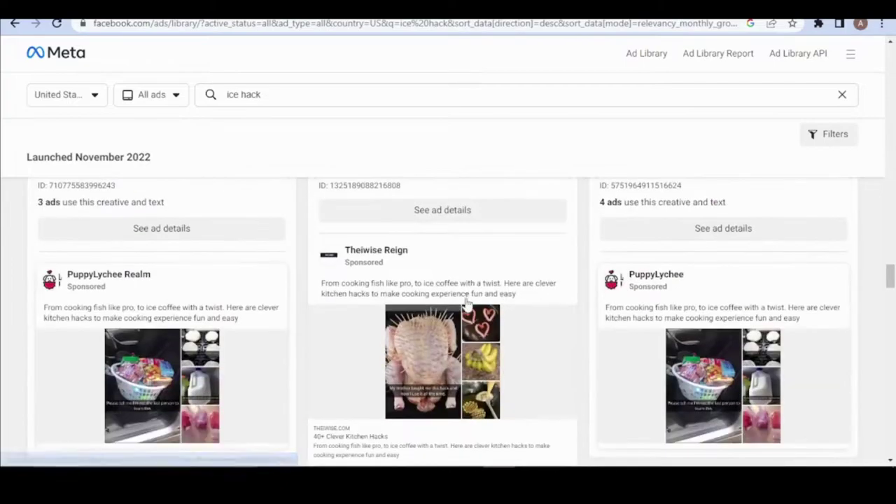
scroll(462, 300, "down", 10)
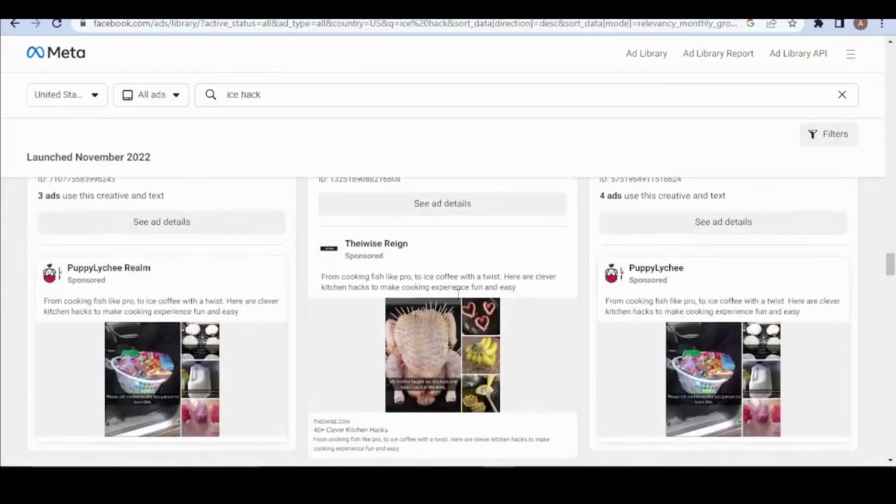
scroll(147, 285, "down", 10)
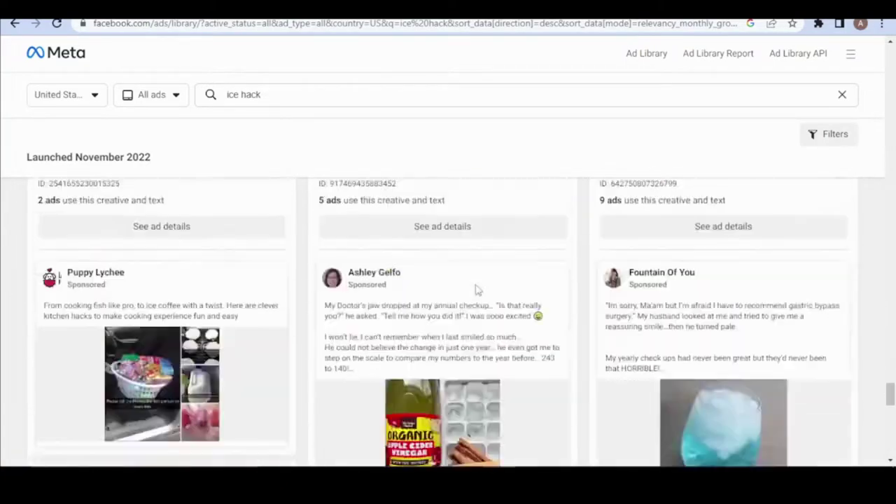
Save the ad image showing the apple cider vinegar bottle, ice tray and cinnamon sticks to the computer
scroll(476, 293, "up", 3)
scroll(476, 293, "down", 2)
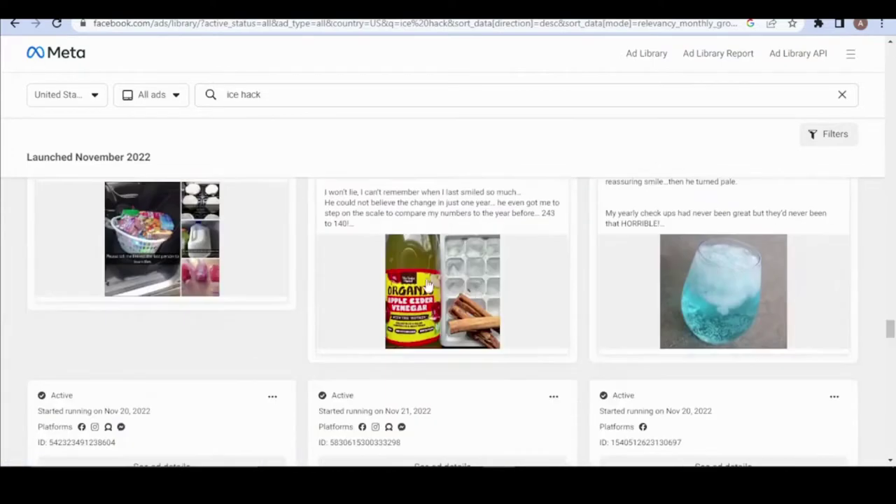
right_click(429, 280)
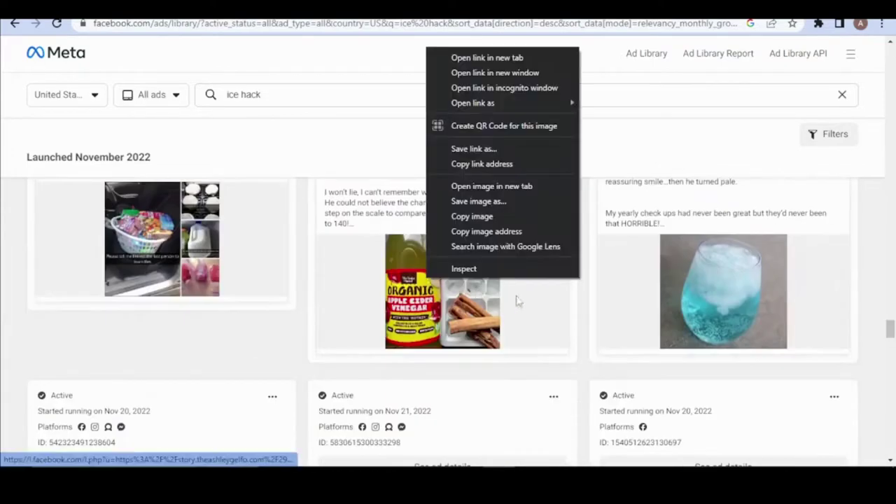
left_click(514, 202)
left_click(560, 400)
Search the Ad Library for "fizzy juice"
scroll(276, 93, "up", 5)
scroll(283, 94, "down", 5)
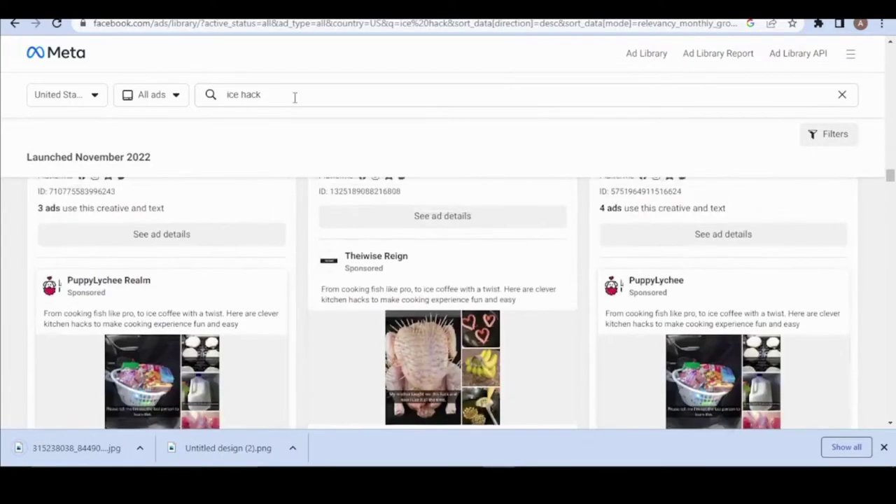
left_click(212, 98)
type("fizz")
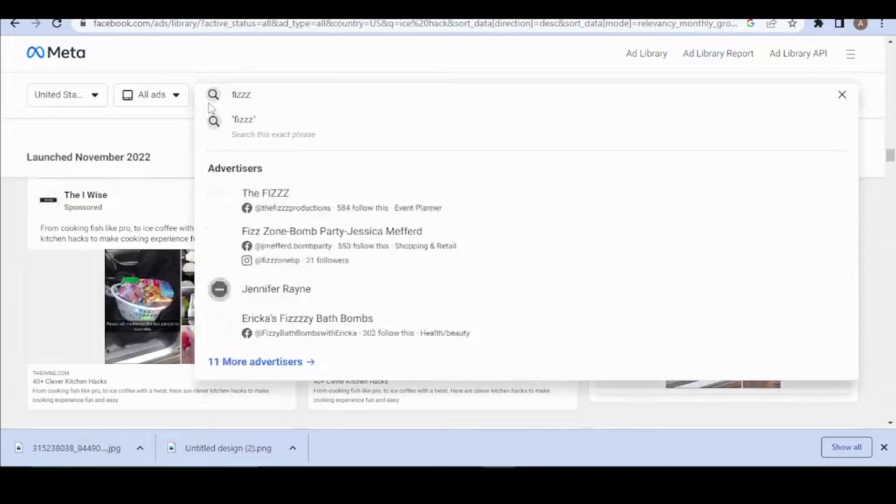
type("y juice")
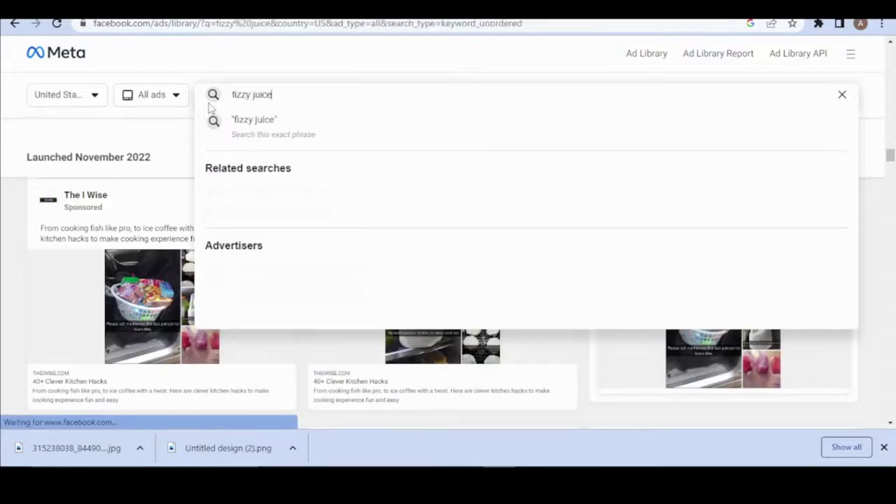
key("Return")
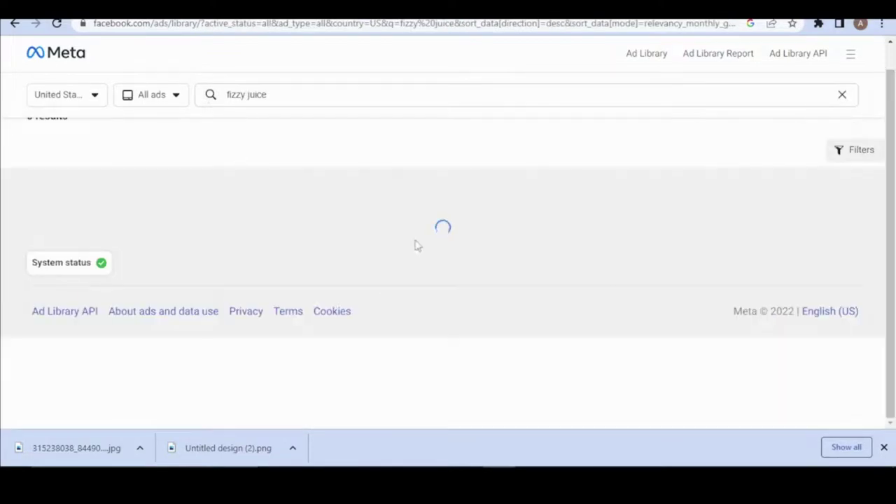
Find The Healthy Saturday ad with the apple cider vinegar and cranberry juice bottles and save its image to the computer
scroll(596, 339, "down", 3)
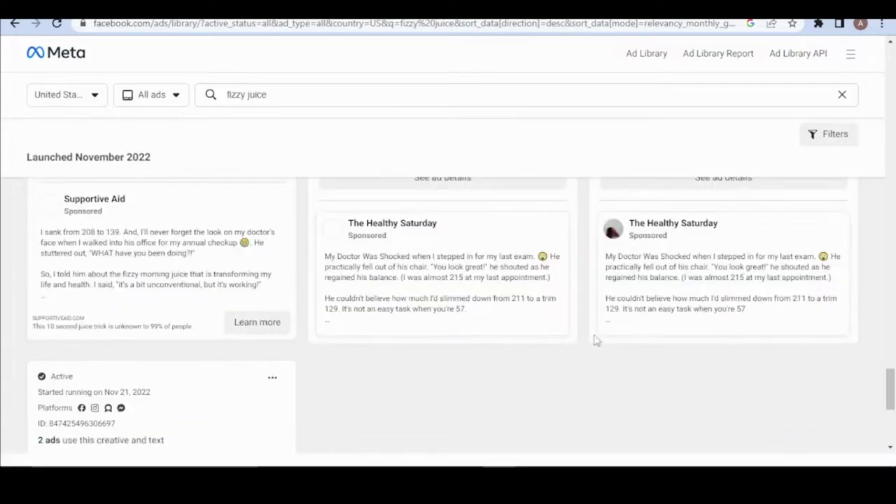
scroll(595, 340, "up", 10)
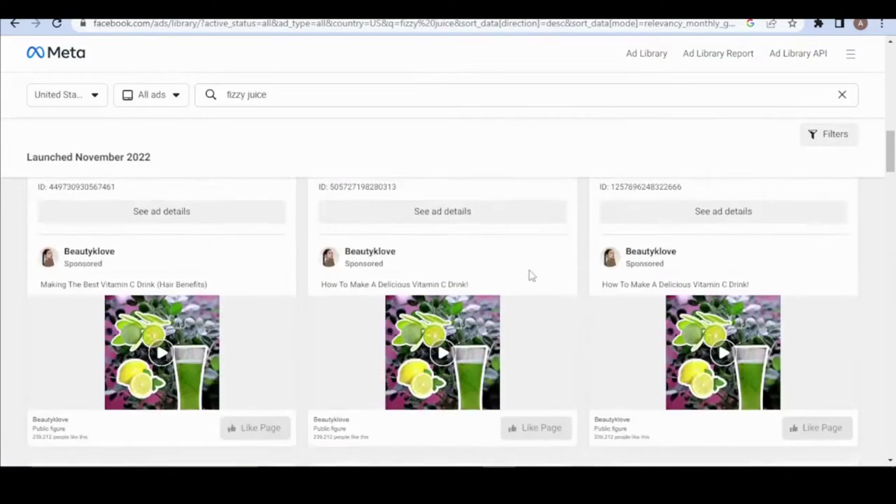
scroll(530, 275, "up", 6)
scroll(448, 266, "down", 2)
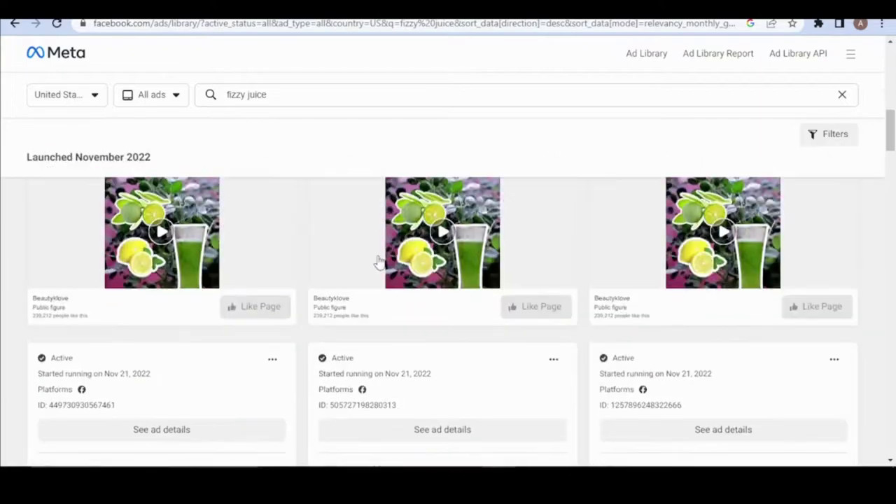
scroll(378, 261, "down", 12)
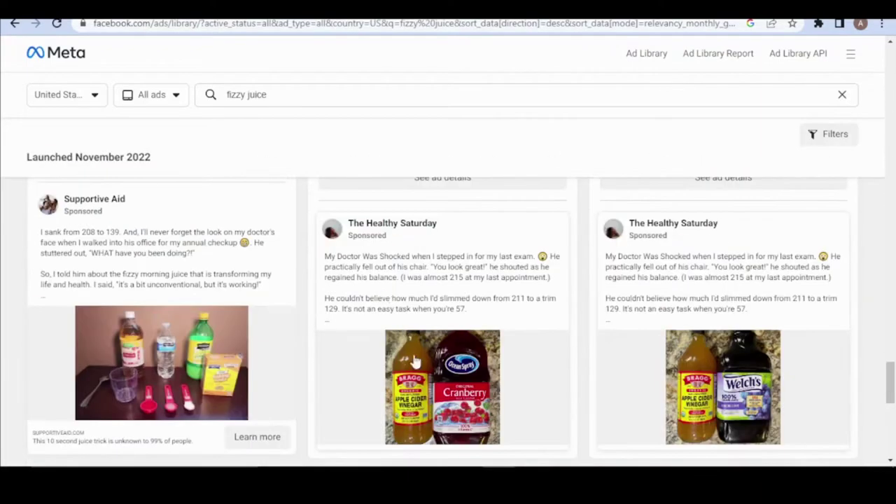
right_click(474, 375)
left_click(569, 288)
left_click(563, 404)
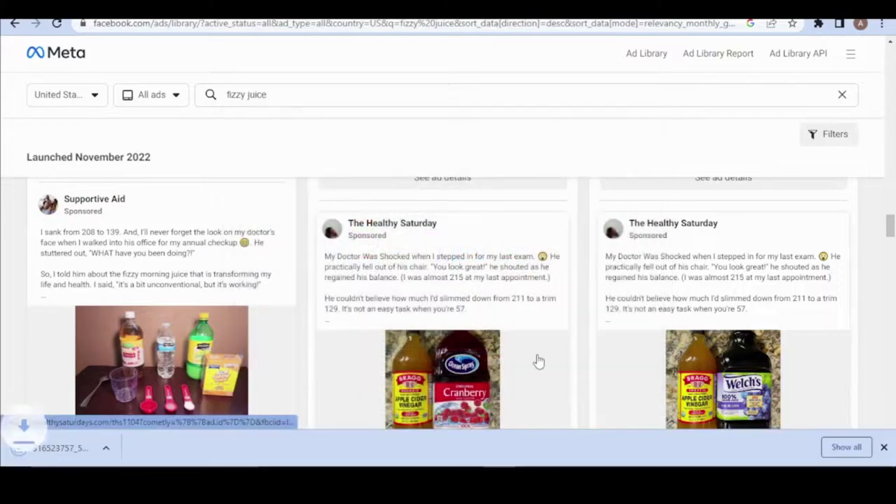
Look through the November 2022 "fizzy juice" ads in the Ad Library for more creatives about the morning juice
scroll(536, 362, "down", 5)
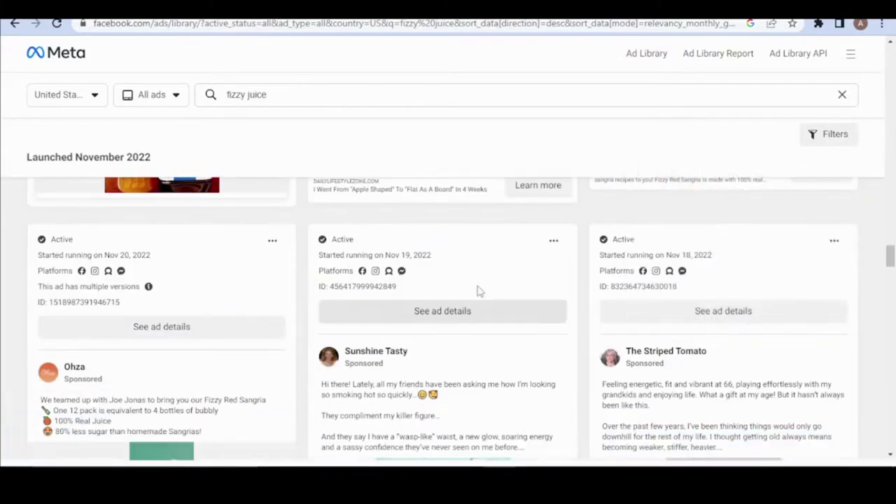
scroll(479, 290, "up", 3)
scroll(478, 291, "down", 5)
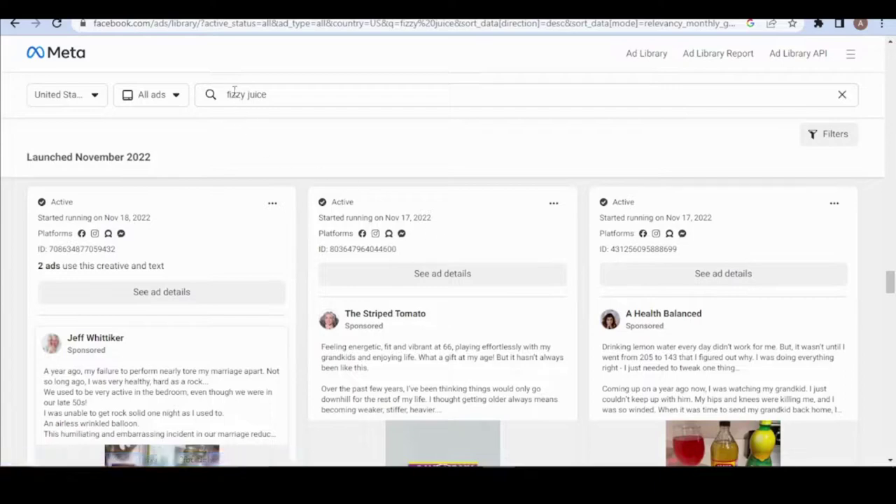
left_click(282, 99)
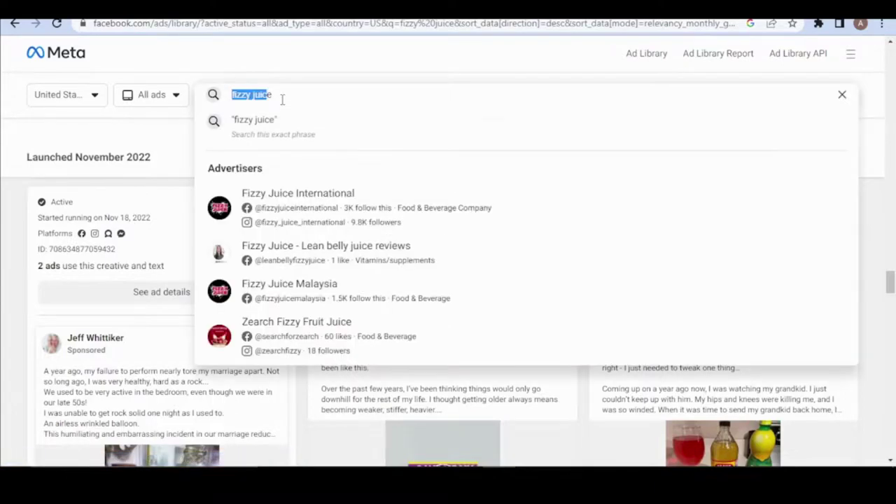
left_click(284, 99)
left_click(257, 75)
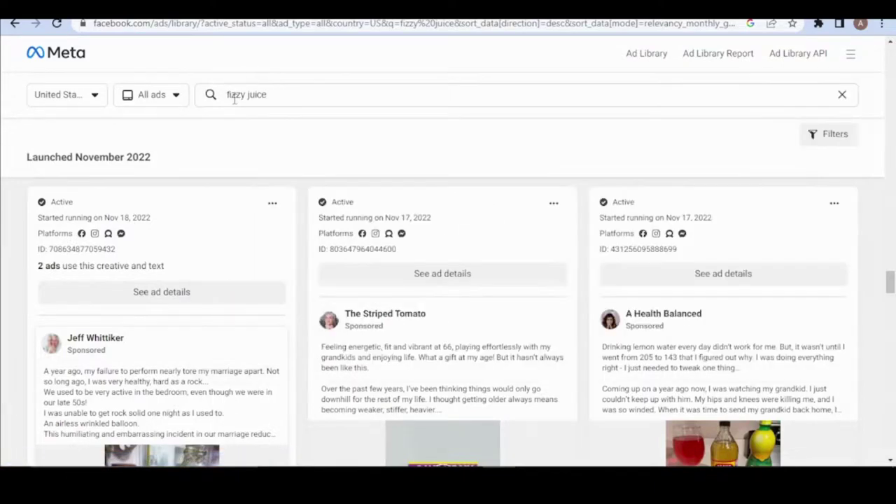
scroll(460, 402, "down", 3)
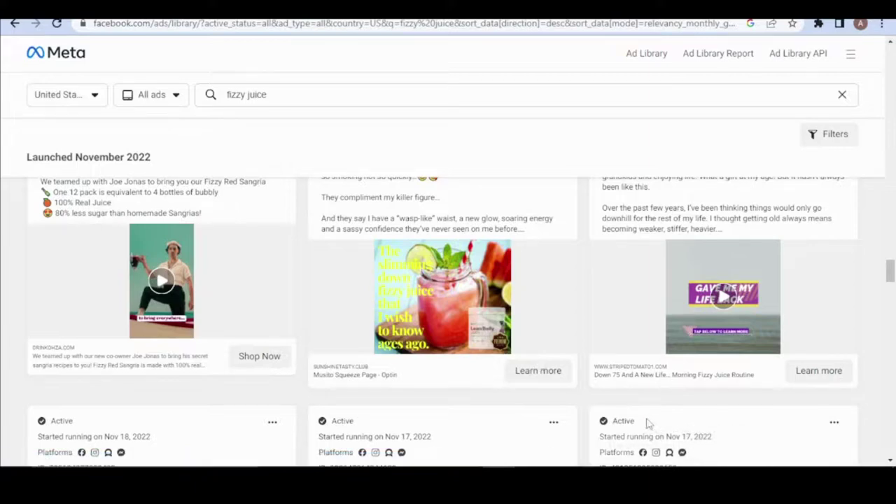
scroll(618, 392, "up", 3)
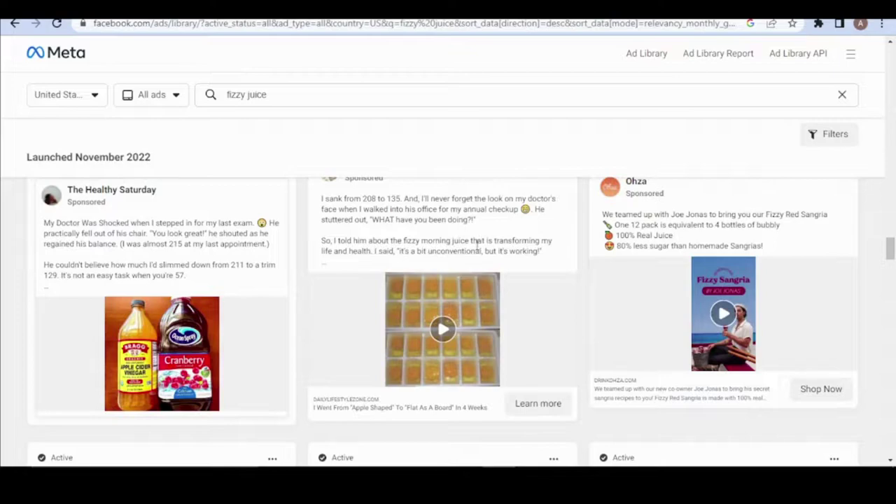
scroll(457, 322, "down", 5)
scroll(470, 300, "down", 1)
scroll(470, 300, "down", 3)
scroll(474, 313, "up", 3)
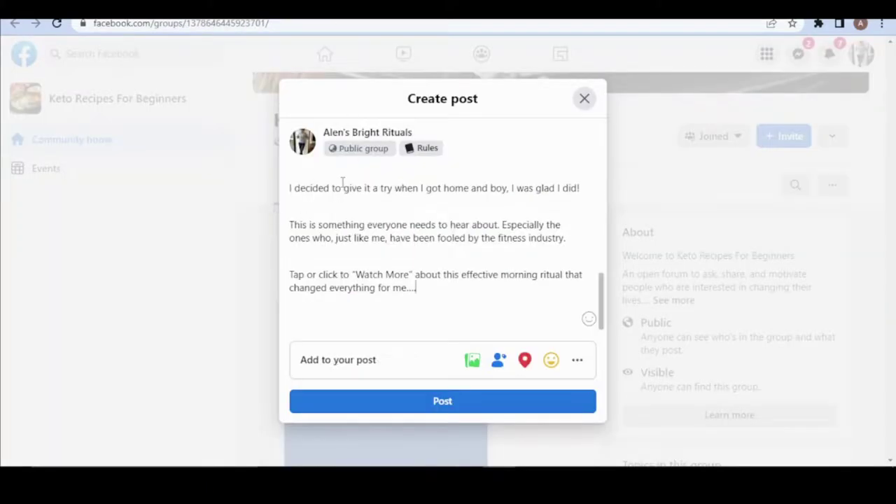
Switch to the Keto Recipes For Beginners post draft and attach the saved image of the apple cider vinegar and cranberry juice bottles
scroll(392, 254, "up", 10)
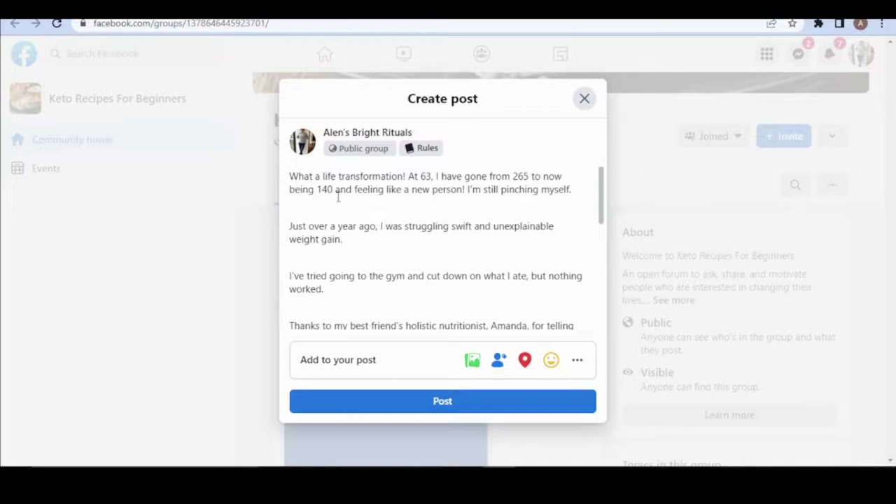
left_click_drag(597, 180, 596, 340)
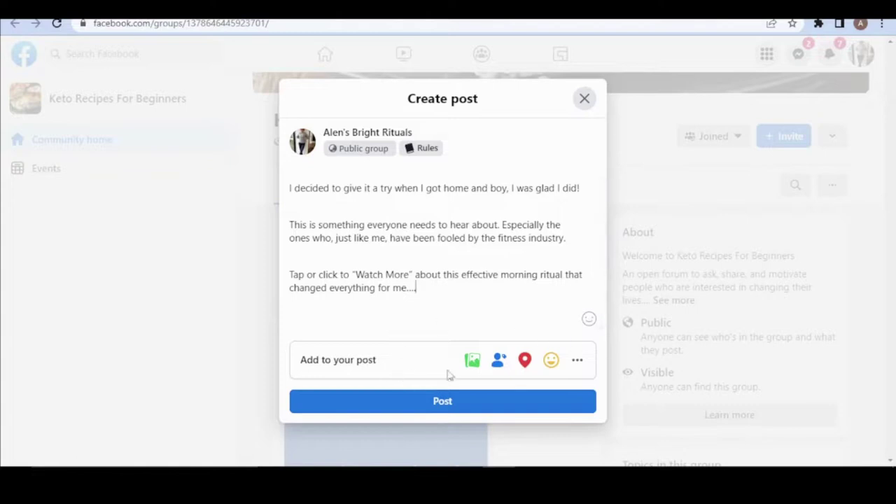
left_click(473, 360)
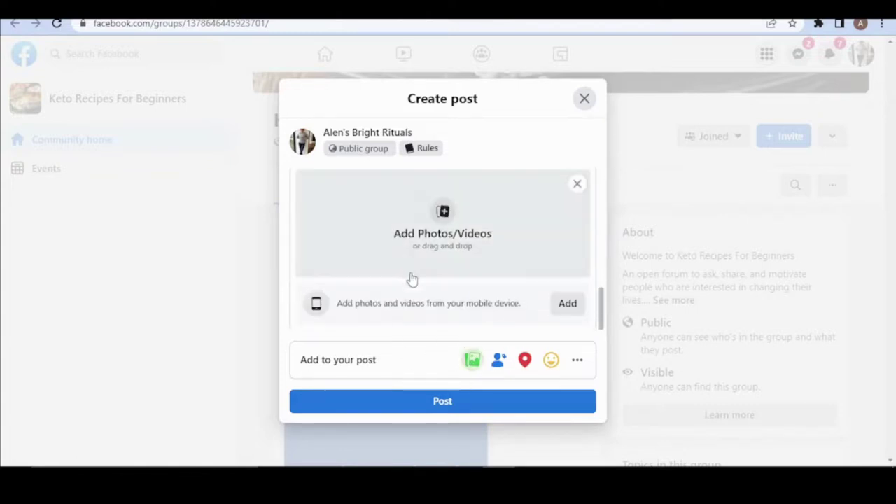
left_click(441, 241)
double_click(378, 245)
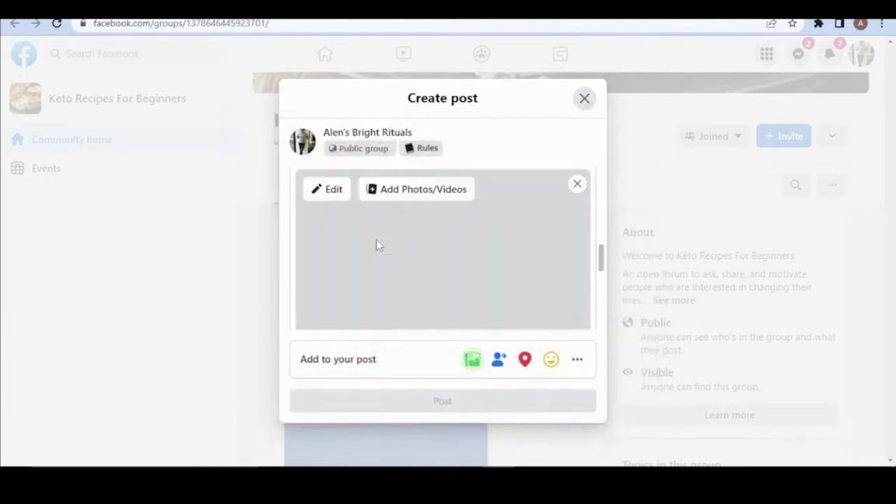
scroll(393, 270, "down", 3)
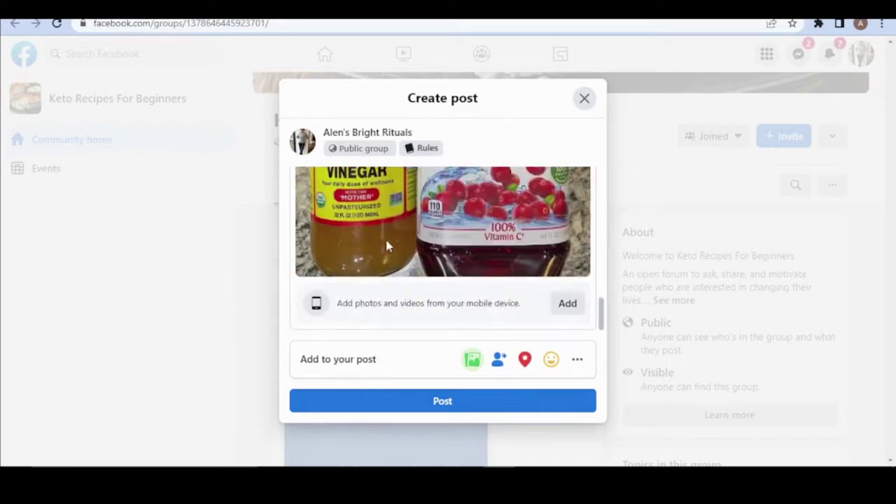
scroll(380, 231, "up", 3)
Read through the testimonial text of the post draft from its opening line to the closing call to action
left_click_drag(601, 270, 619, 169)
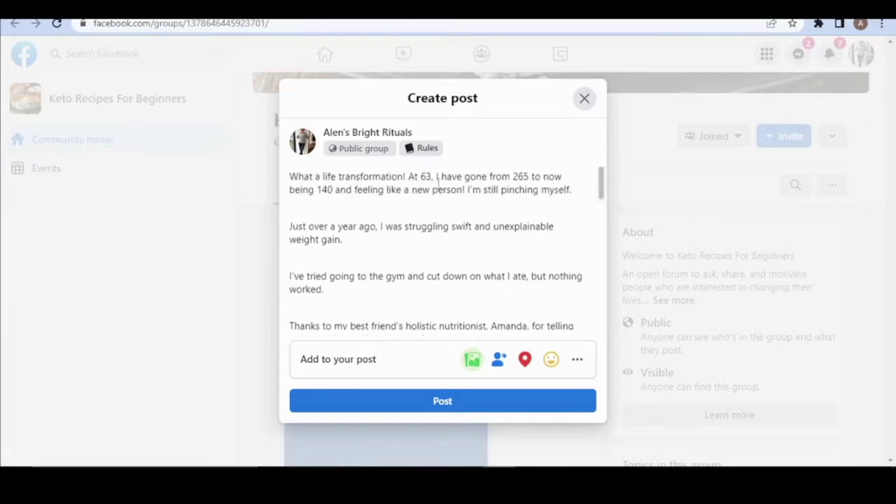
left_click_drag(431, 189, 497, 191)
left_click(499, 204)
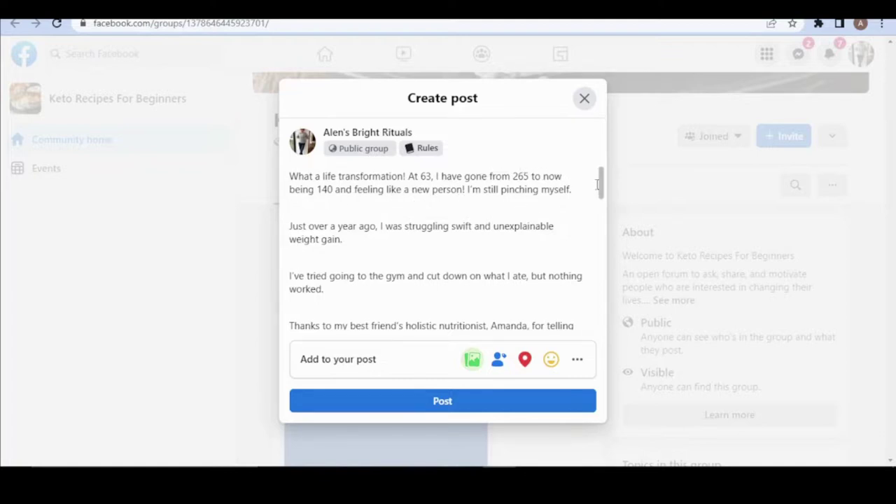
scroll(606, 185, "down", 1)
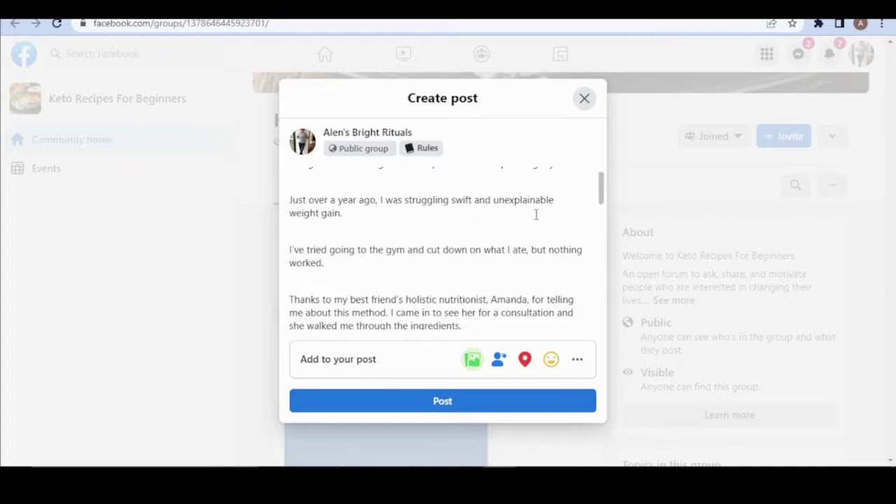
scroll(604, 187, "down", 1)
scroll(604, 188, "down", 1)
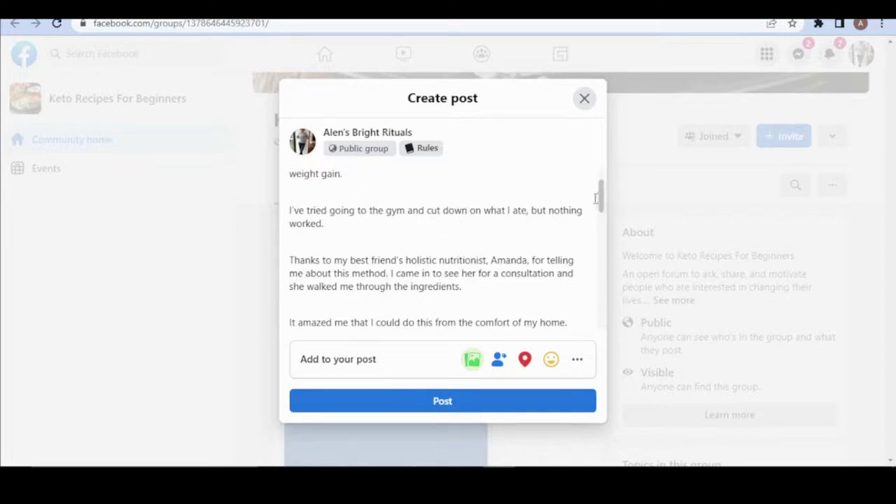
left_click_drag(600, 200, 606, 208)
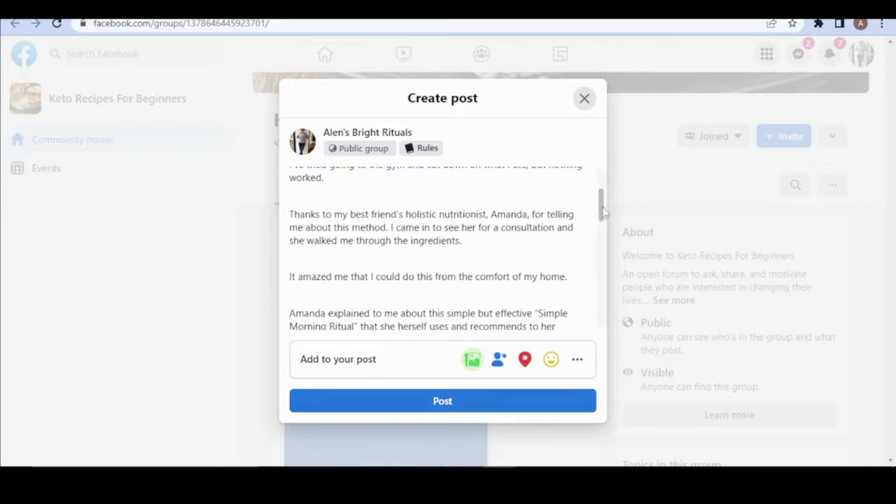
scroll(602, 210, "down", 1)
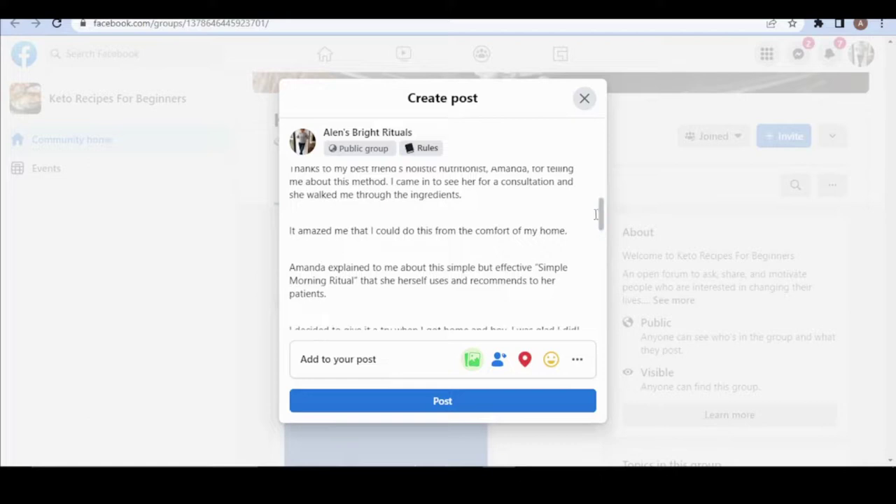
scroll(602, 220, "down", 1)
scroll(602, 224, "up", 1)
scroll(602, 222, "up", 1)
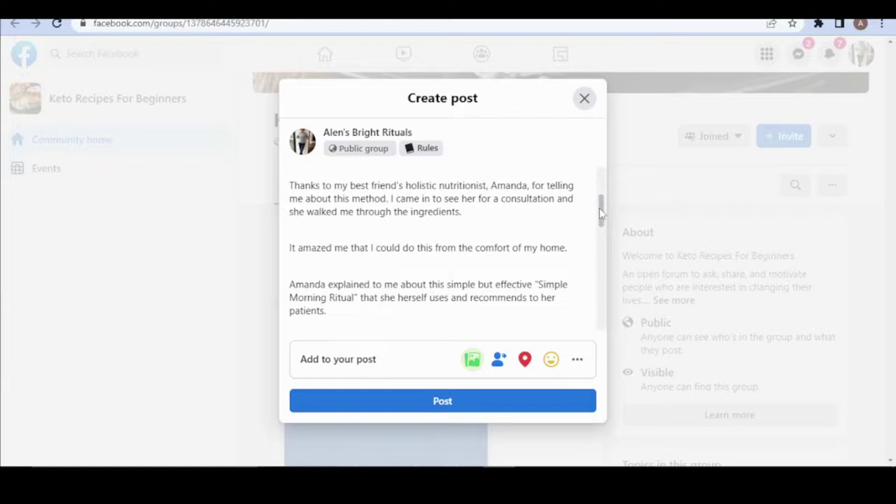
scroll(599, 211, "down", 1)
scroll(599, 215, "up", 1)
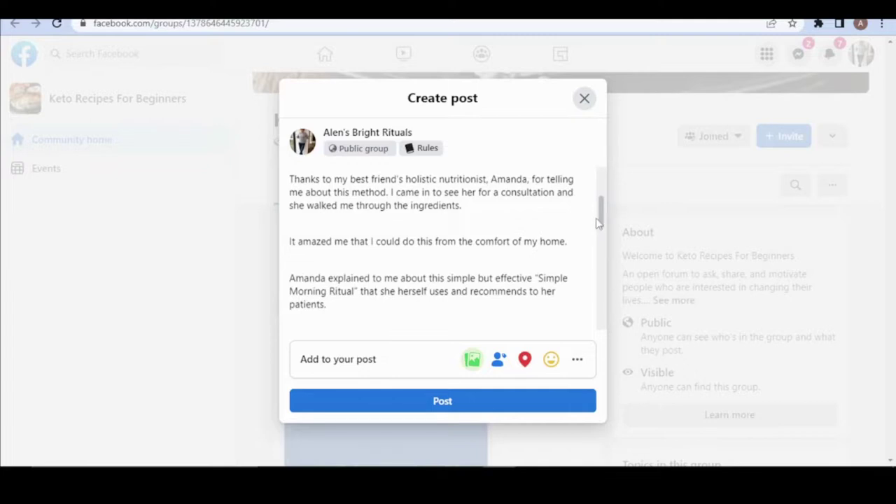
scroll(604, 214, "down", 2)
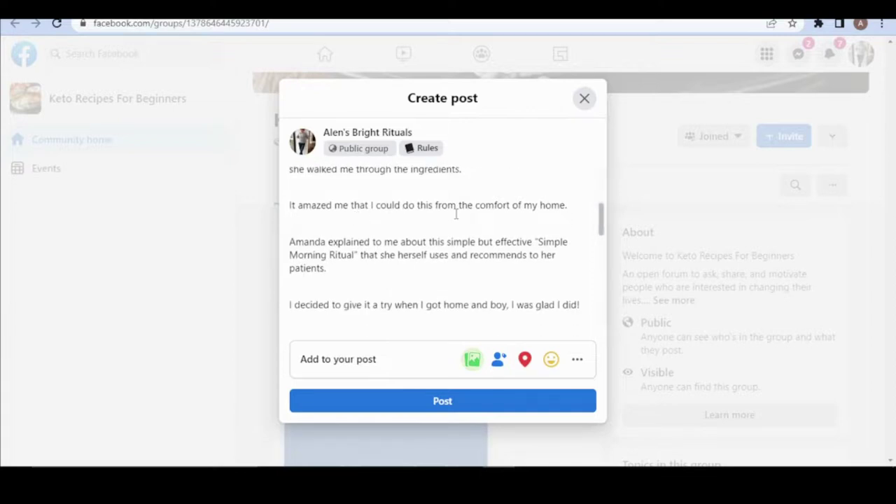
scroll(602, 221, "down", 1)
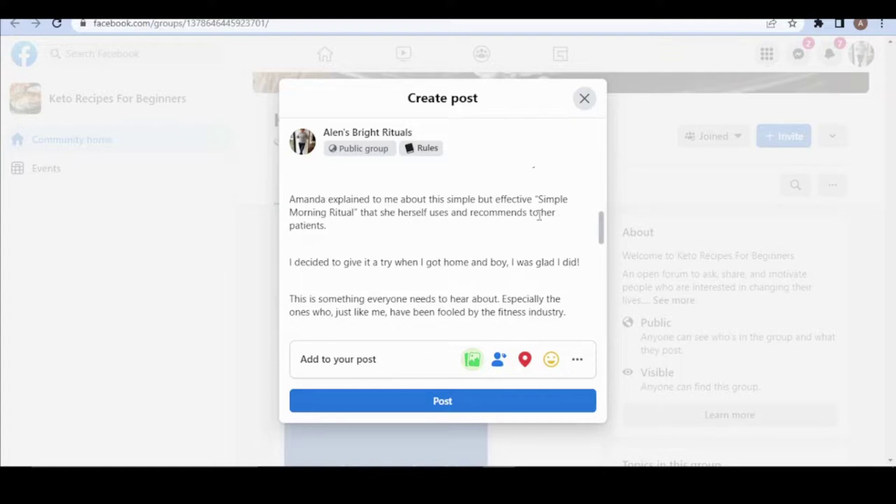
left_click_drag(603, 222, 604, 235)
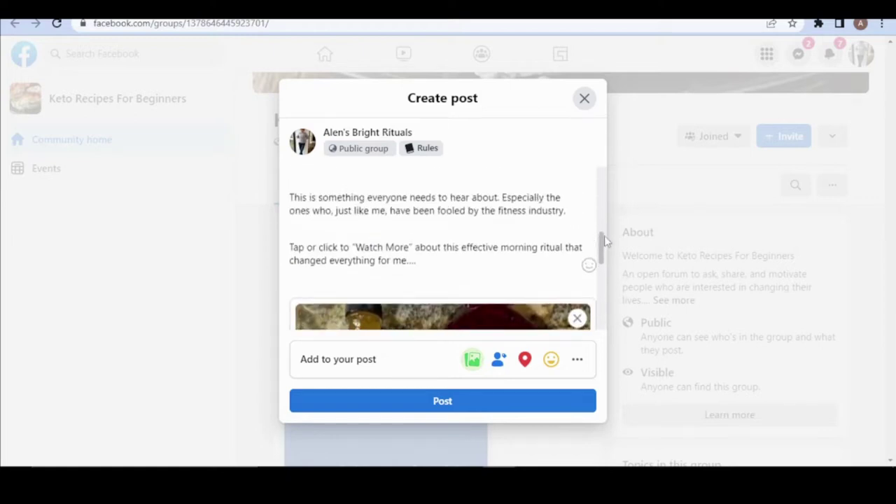
Delete the closing paragraph that begins with "Tap or click to 'Watch More'" from the post draft
left_click_drag(311, 250, 499, 248)
double_click(518, 248)
left_click(557, 248)
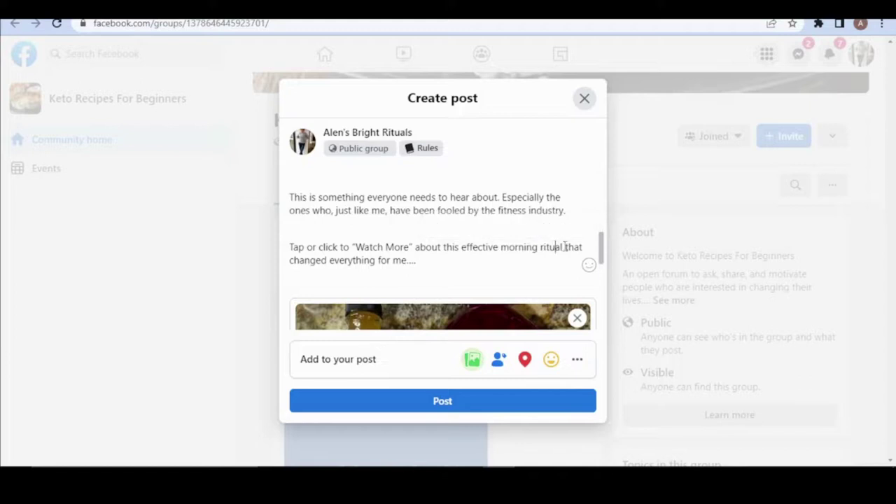
left_click_drag(420, 260, 287, 247)
key("BackSpace")
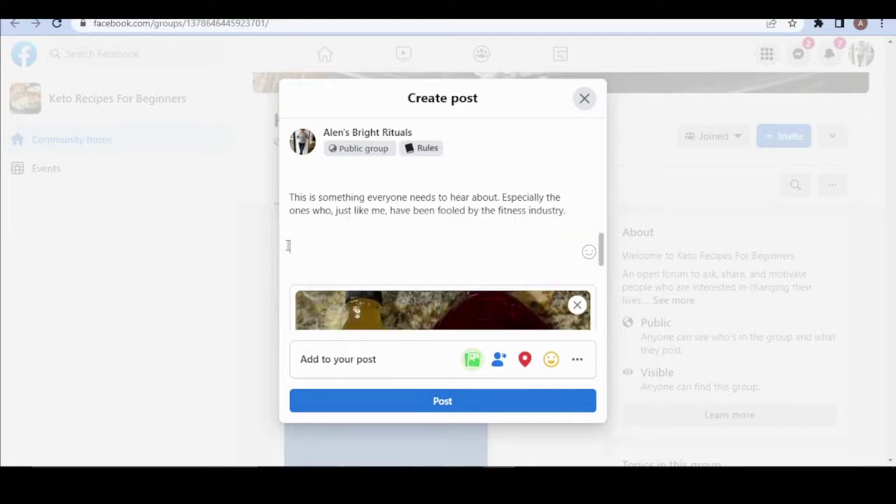
Replace the word "explained" with "told" in the sentence about the "Simple Morning Ritual"
left_click_drag(600, 245, 627, 220)
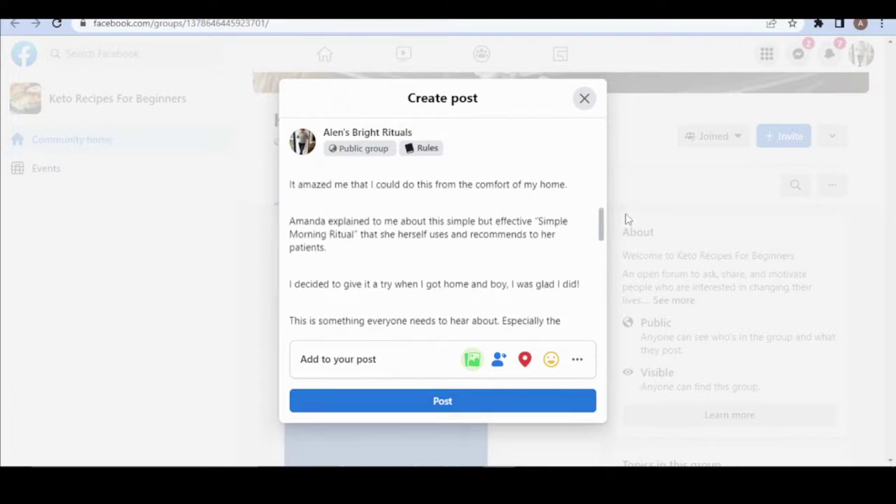
left_click_drag(522, 221, 550, 223)
left_click(439, 223)
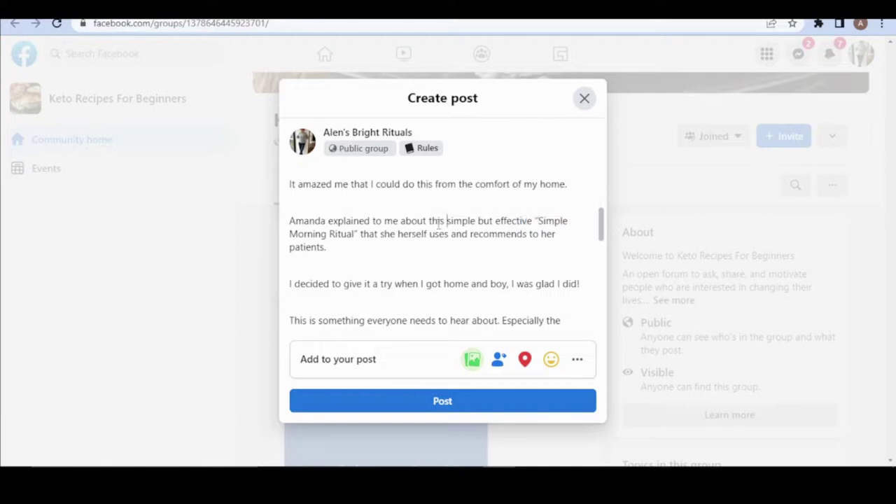
left_click_drag(304, 221, 336, 221)
left_click(354, 220)
left_click_drag(404, 221, 448, 222)
left_click(462, 221)
key("BackSpace")
double_click(346, 220)
type("told")
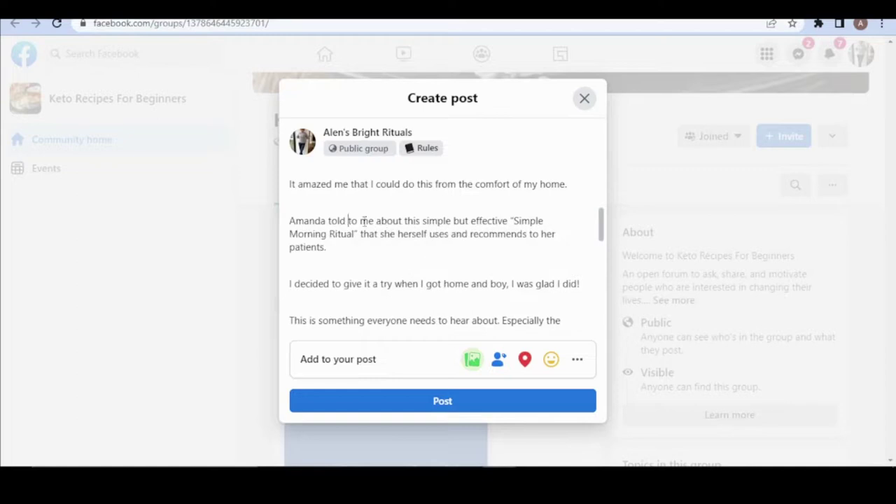
Insert "a video" after "to me" in the "Simple Morning Ritual" sentence
left_click(374, 222)
type("a vif")
key("BackSpace")
type("deo")
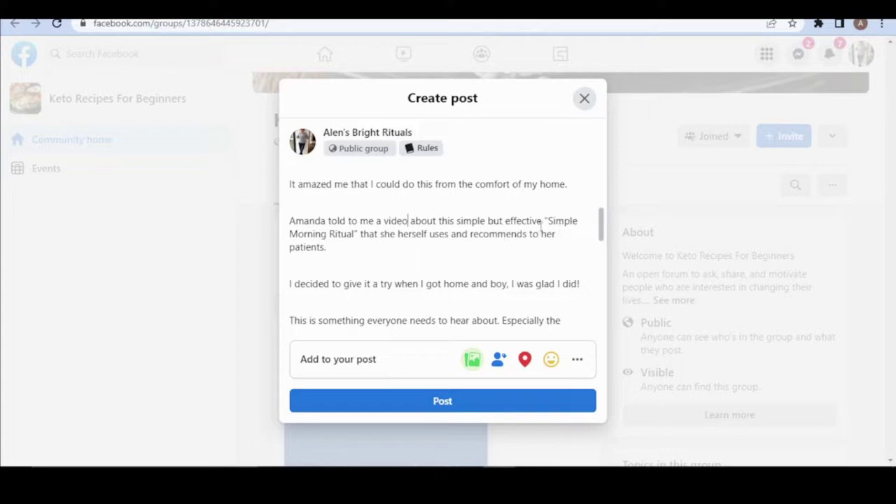
End the post text with the line "This is the video i came across that lucky day" and the link trustdriv.com below it
left_click_drag(602, 231, 606, 289)
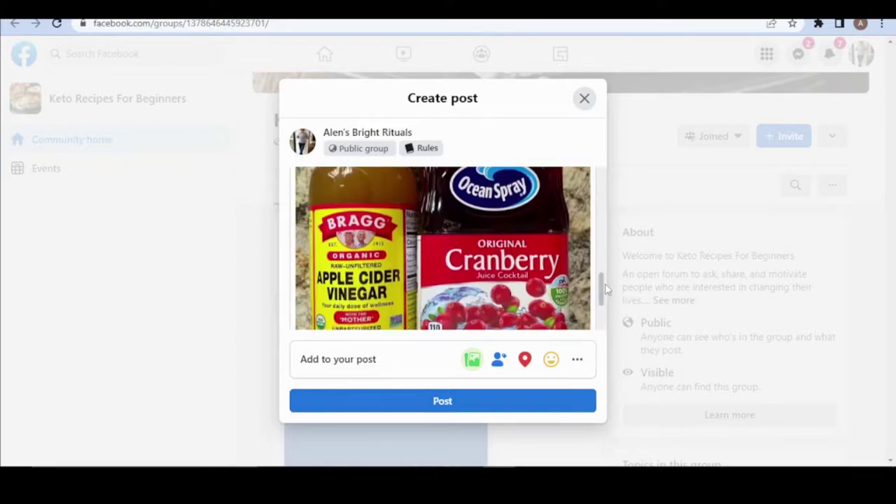
scroll(603, 280, "up", 3)
left_click(338, 282)
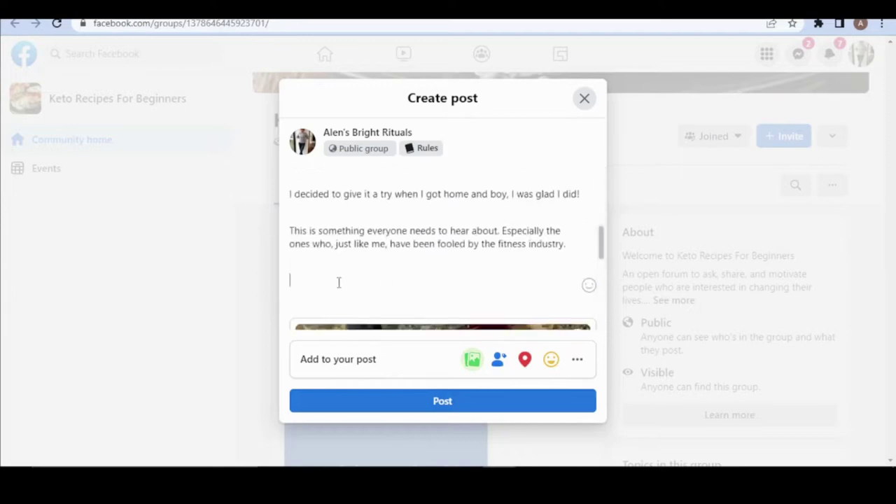
type("This is the video i came across th")
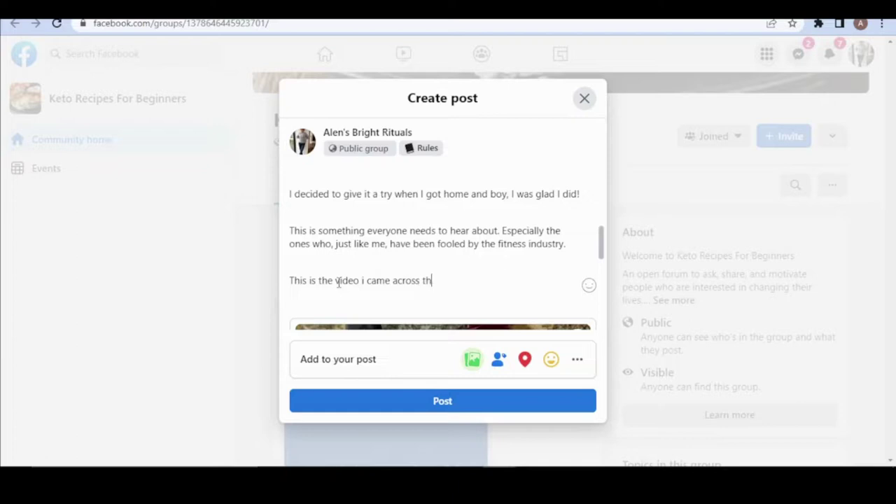
type("at lucky day")
key("Return")
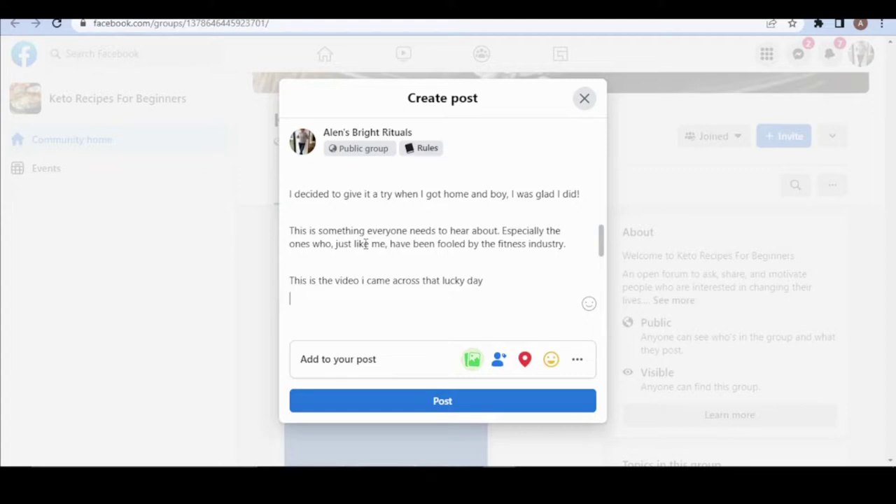
type("ustdriv.com")
Insert a space after the dot in the closing link of the post draft so it reads "trustdriv. com"
key("ctrl+plus")
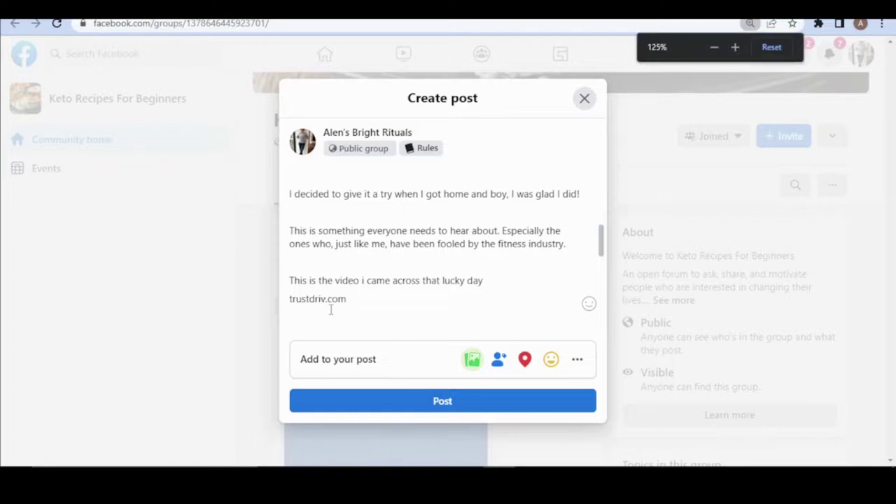
key("ctrl+plus")
key("ctrl+plus")
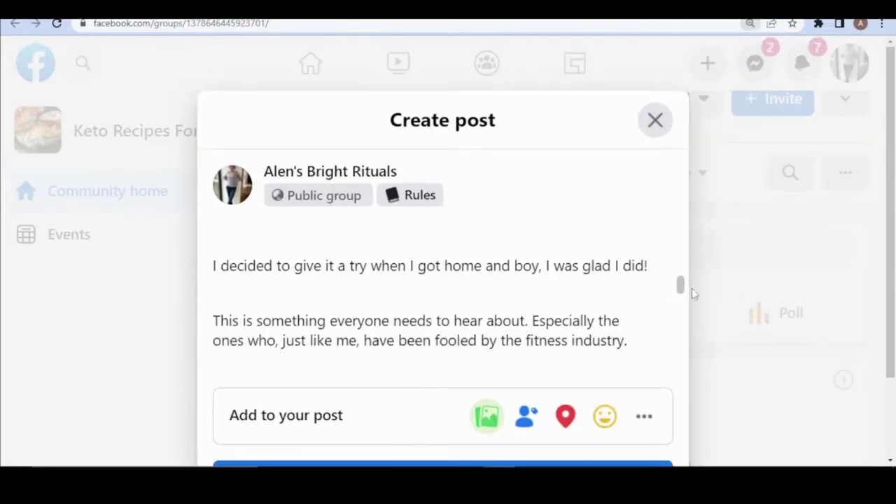
left_click_drag(682, 287, 683, 304)
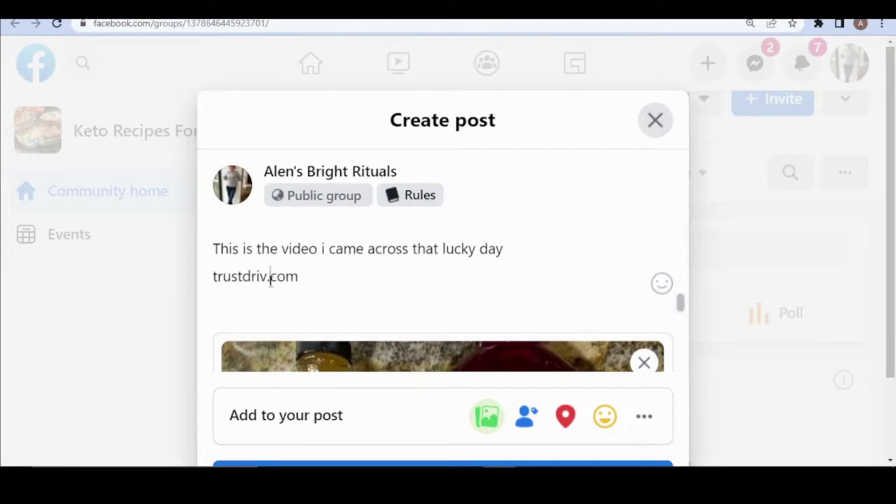
left_click(303, 287)
key("ctrl+minus")
key("ctrl+minus")
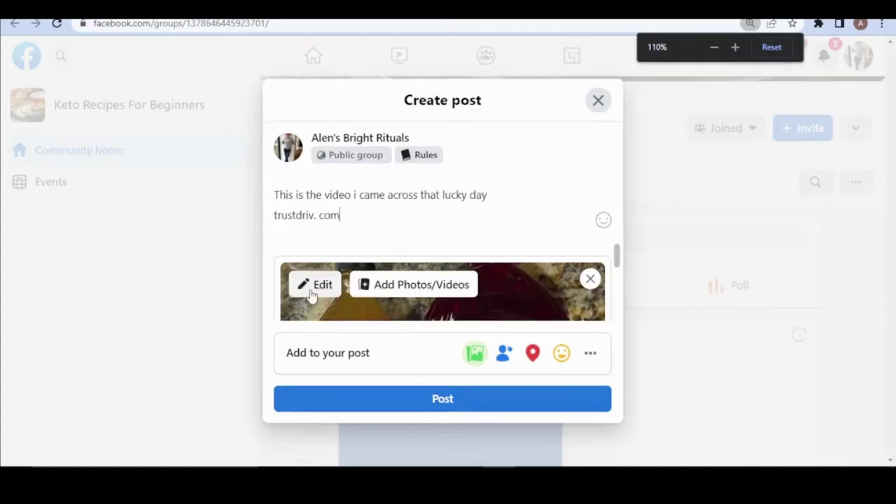
key("ctrl+minus")
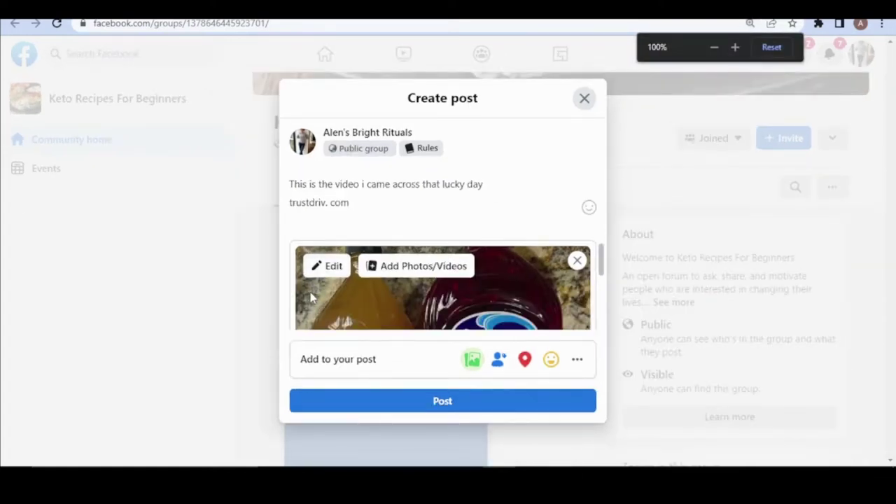
scroll(605, 270, "up", 2)
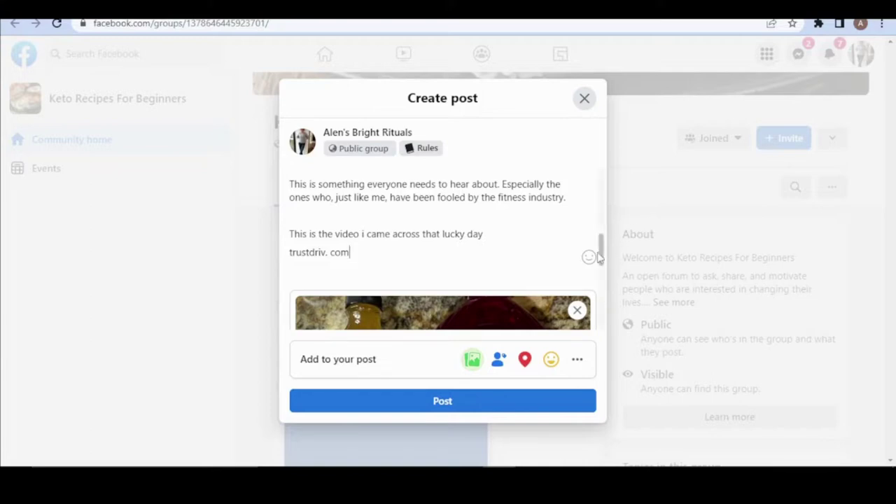
mouse_move(450, 301)
left_click(327, 258)
key("BackSpace")
Review the post draft from its opening transformation claim to the closing video line and link
left_click_drag(601, 252, 611, 167)
scroll(602, 250, "down", 2)
mouse_move(602, 250)
left_mouse_down()
mouse_move(602, 319)
mouse_move(600, 180)
left_mouse_up()
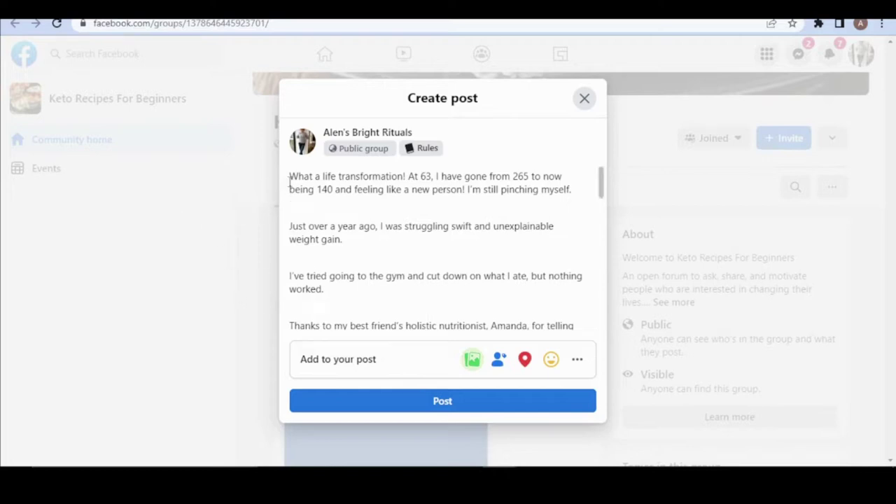
left_click_drag(292, 180, 560, 189)
left_click(560, 188)
left_click_drag(396, 176, 451, 176)
left_click(471, 177)
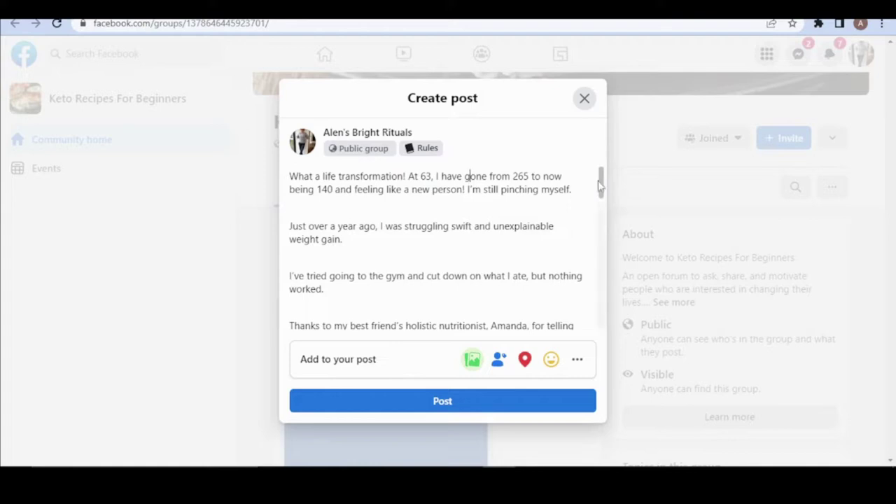
left_click_drag(601, 183, 606, 256)
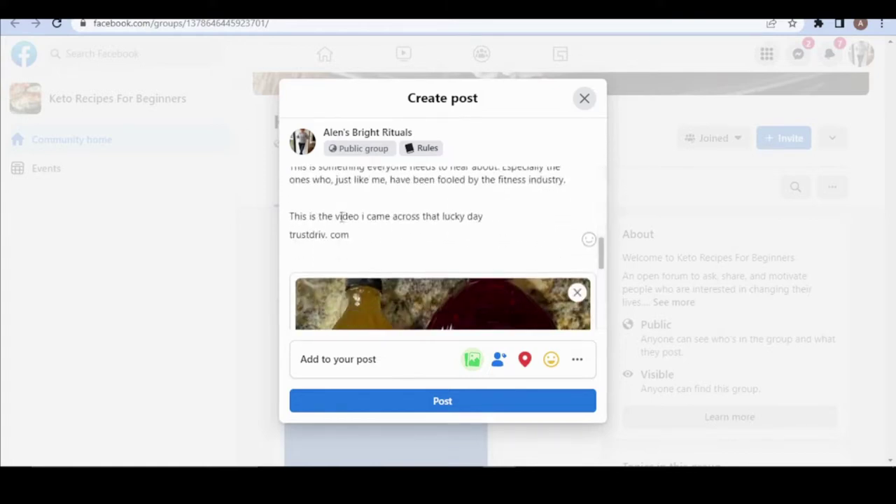
left_click_drag(291, 214, 592, 240)
left_click(424, 217)
left_click_drag(293, 235, 328, 235)
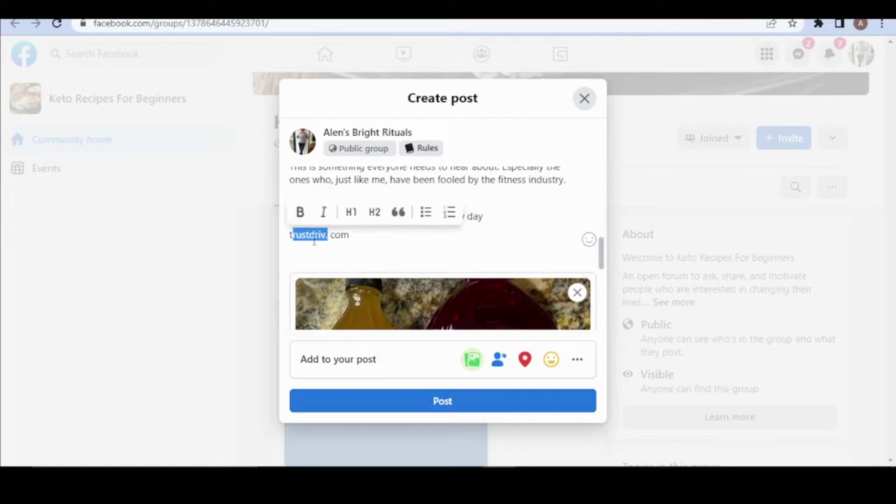
left_click(296, 235)
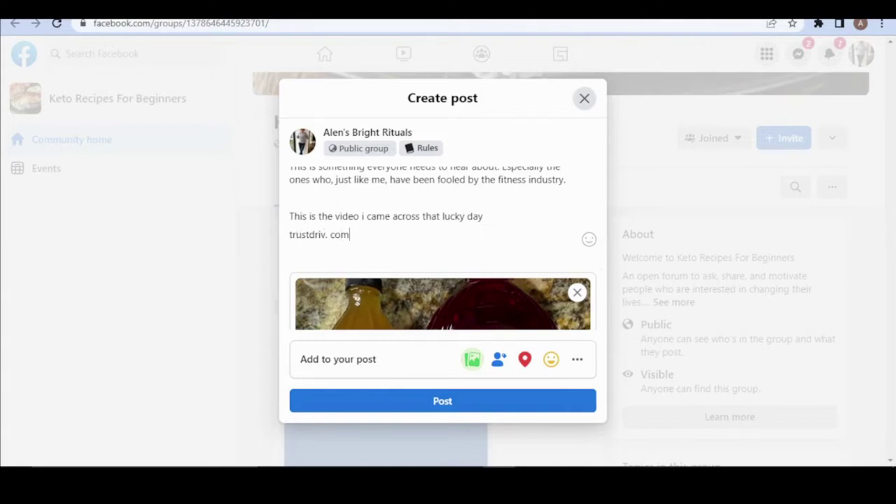
Load trustdriv.com in a new browser tab
key("ctrl+t")
type("truatdri")
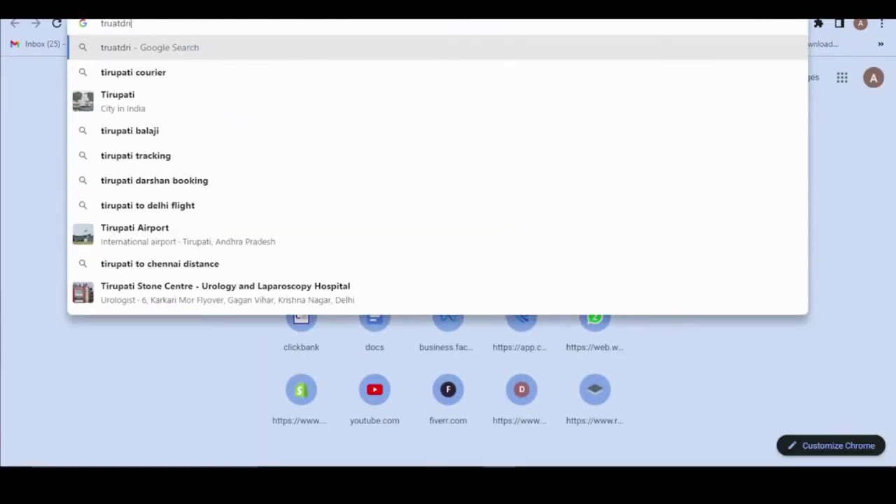
type("v.com")
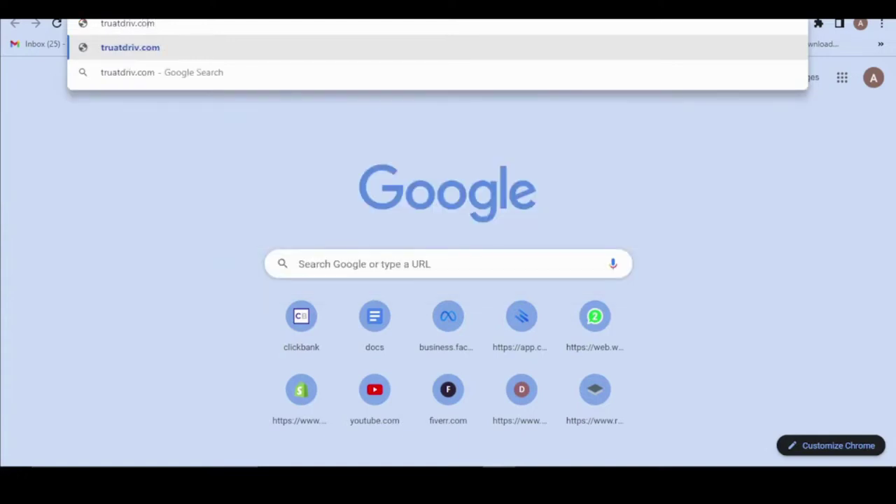
key("BackSpace")
type("s")
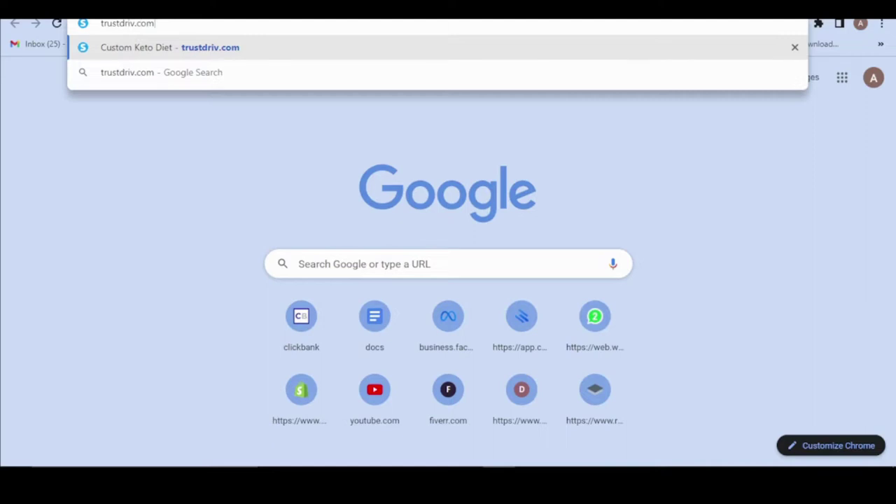
key("Return")
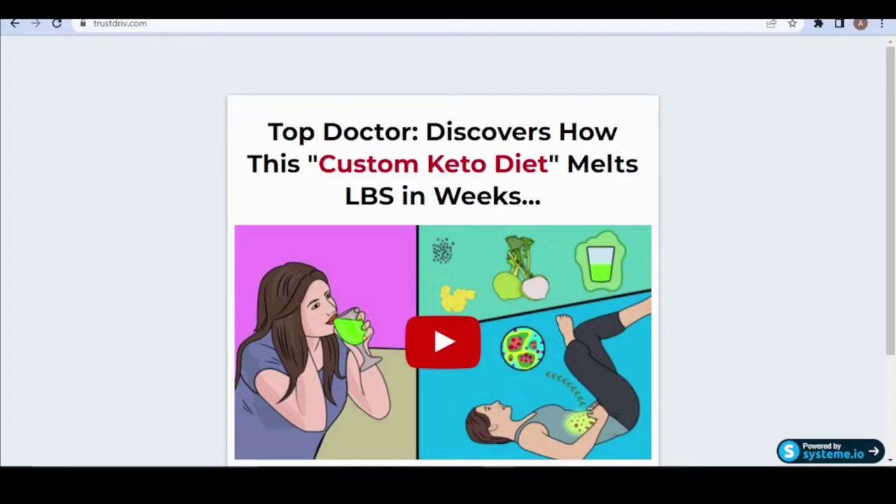
Look over the funnel page's headline and video image, and follow its video link to the offer page
scroll(571, 280, "down", 2)
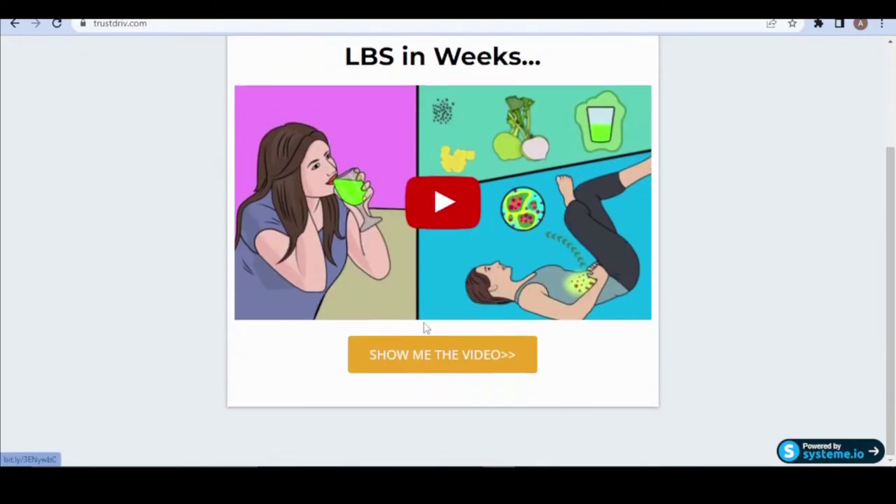
scroll(443, 301, "up", 2)
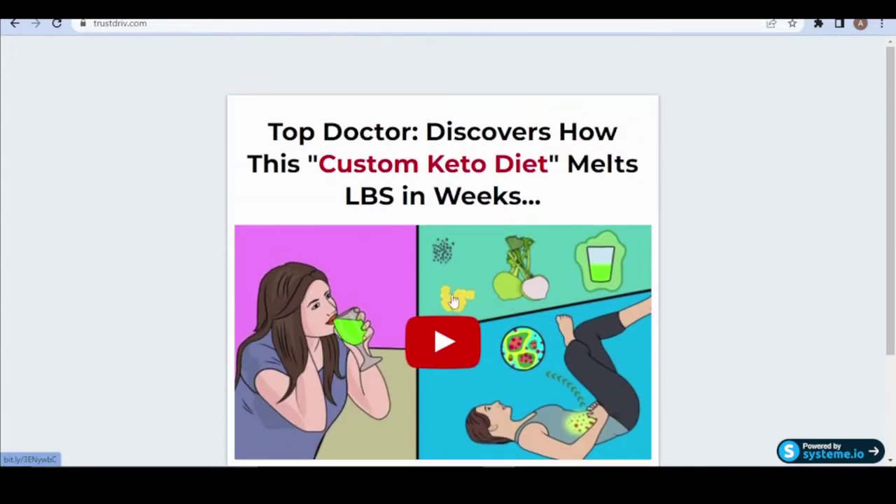
left_click_drag(262, 120, 583, 217)
left_click(584, 214)
scroll(589, 237, "down", 2)
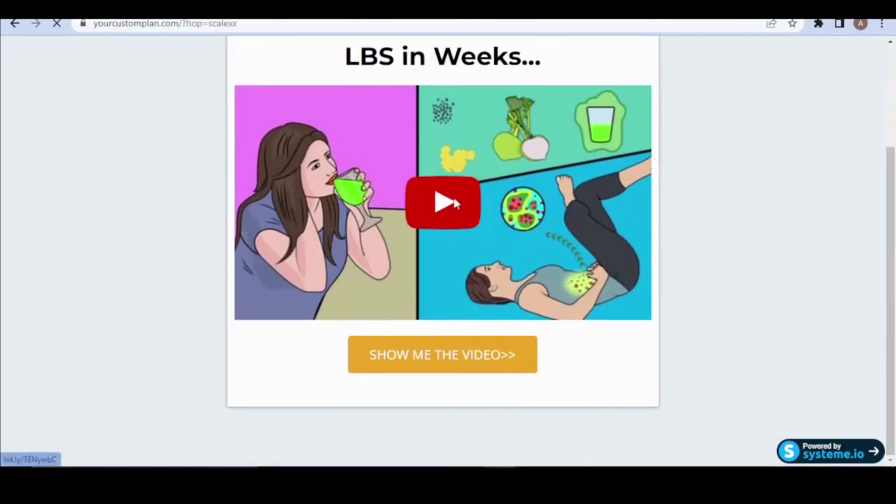
Look over the Custom Keto Diet sales page, start its diet quiz and choose Somewhat Active as the daily activity level
scroll(441, 217, "down", 3)
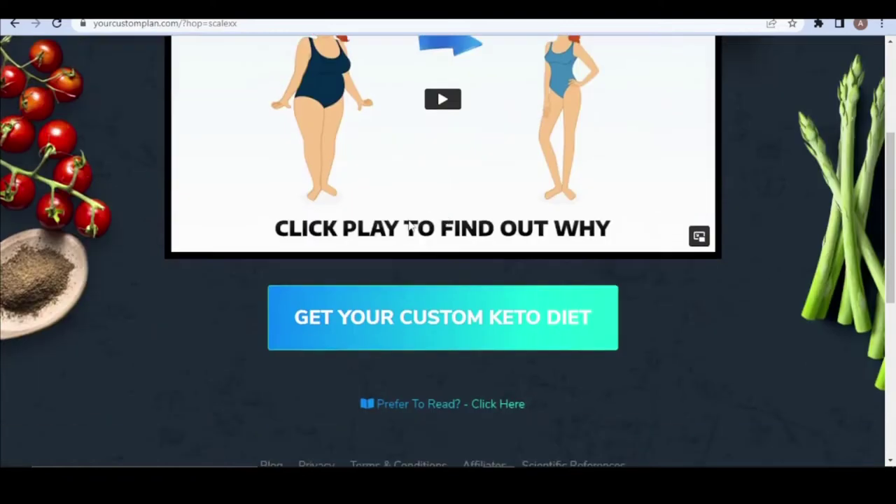
scroll(420, 225, "up", 3)
scroll(593, 352, "down", 3)
left_click(562, 360)
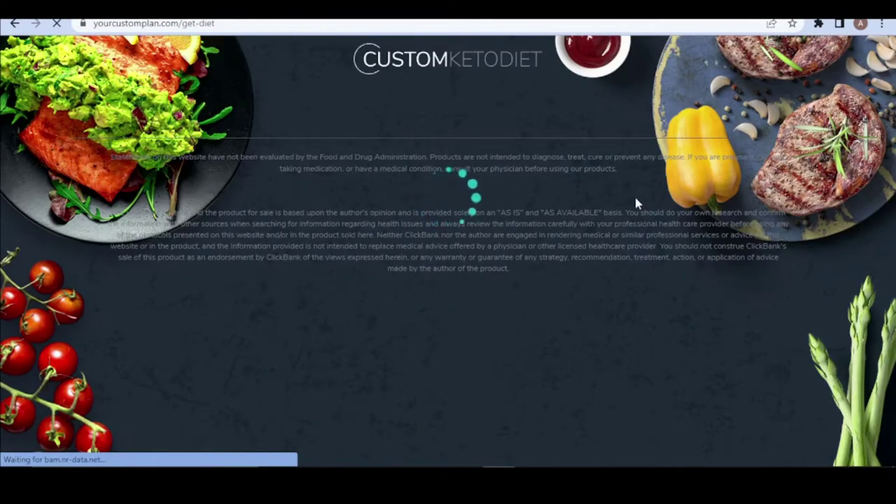
left_click(618, 268)
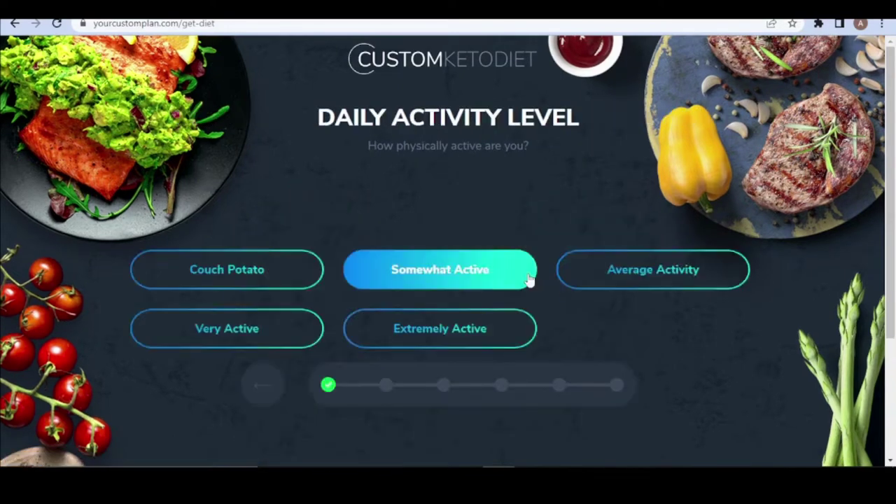
left_click(526, 278)
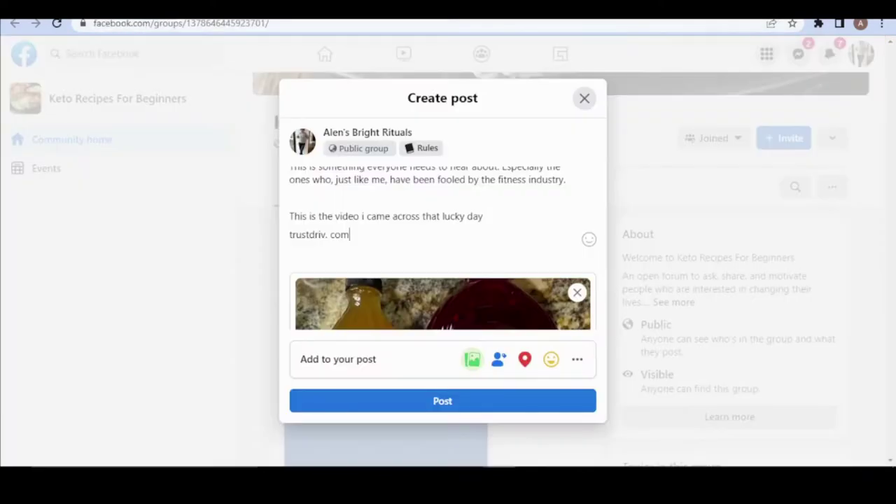
Switch to systeme.io and open the statistics of the Tropical Loophole funnel
left_click(585, 98)
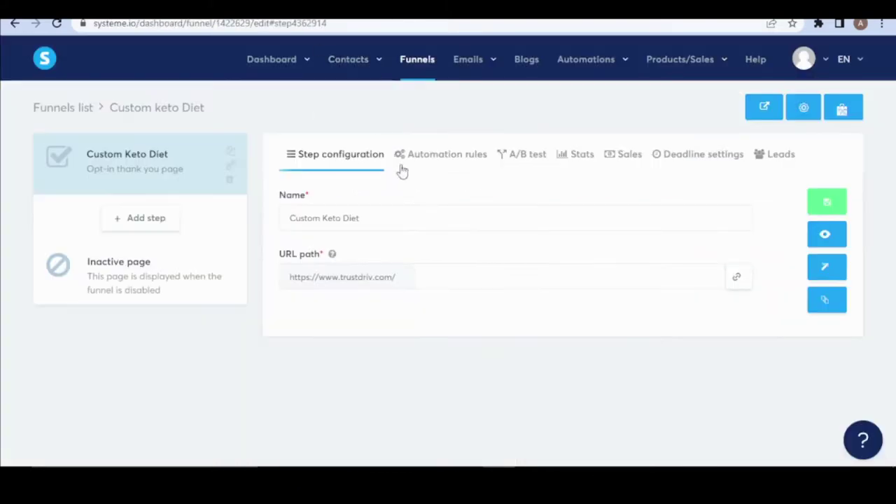
left_click(413, 73)
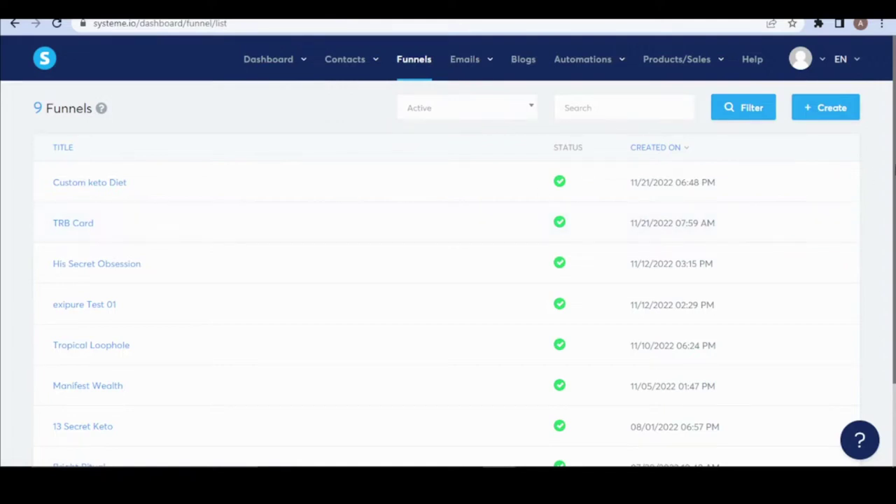
scroll(890, 177, "down", 1)
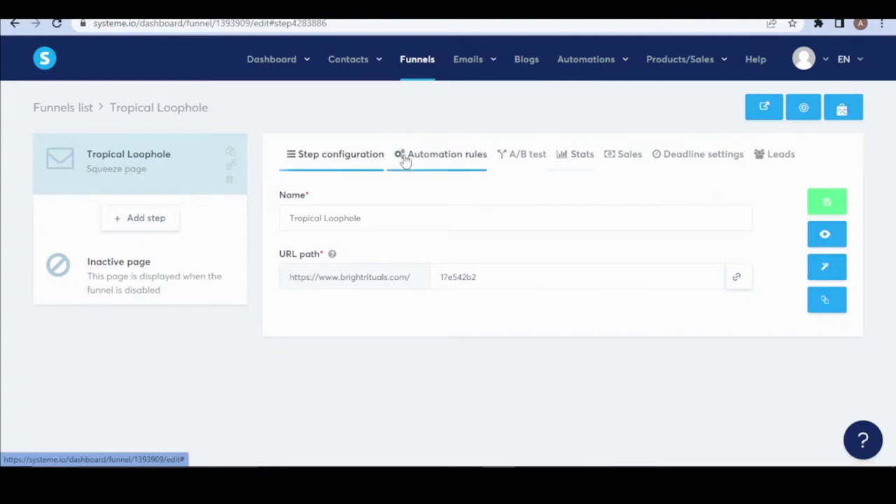
left_click(565, 157)
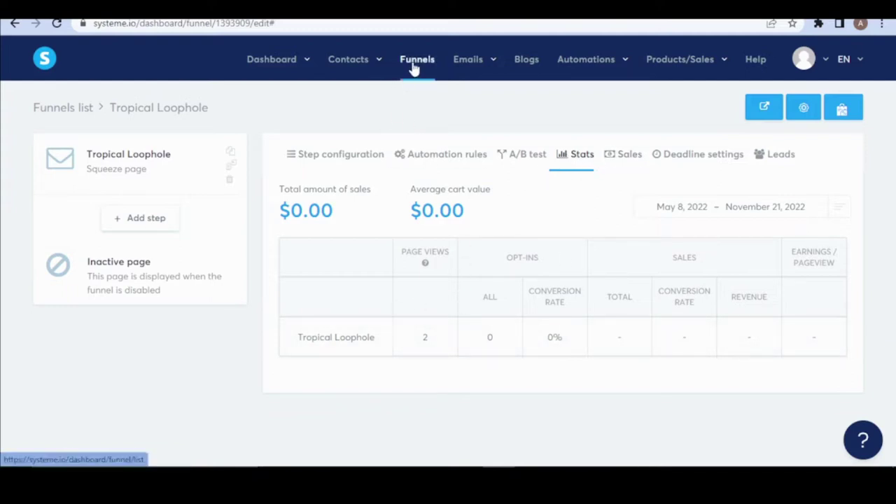
Set the end date of the Tropical Loophole statistics range to February 1, 2022
left_click(730, 209)
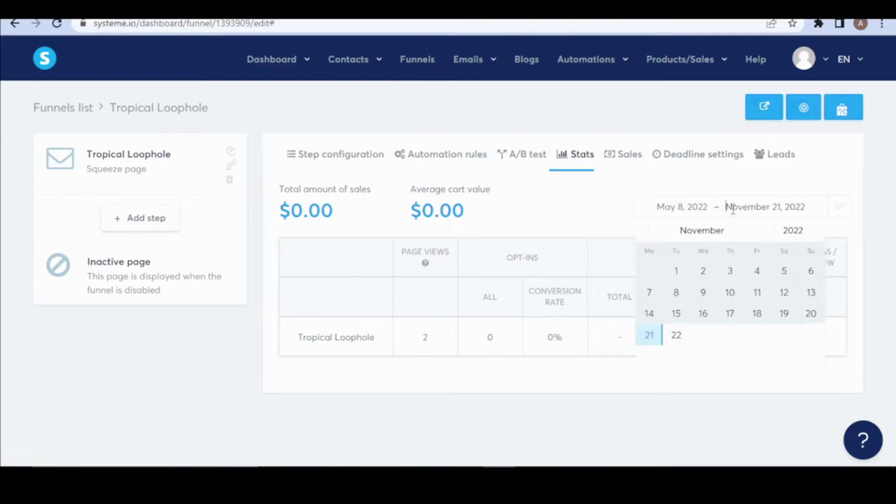
left_click(649, 231)
left_click(648, 231)
left_click(649, 231)
left_click(648, 231)
left_click(648, 231)
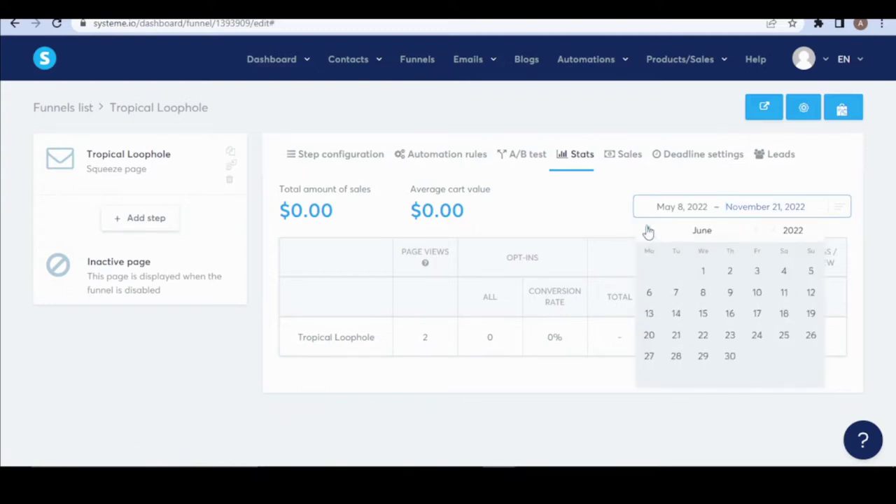
left_click(649, 232)
left_click(649, 232)
left_click(649, 231)
left_click(648, 231)
left_click(676, 271)
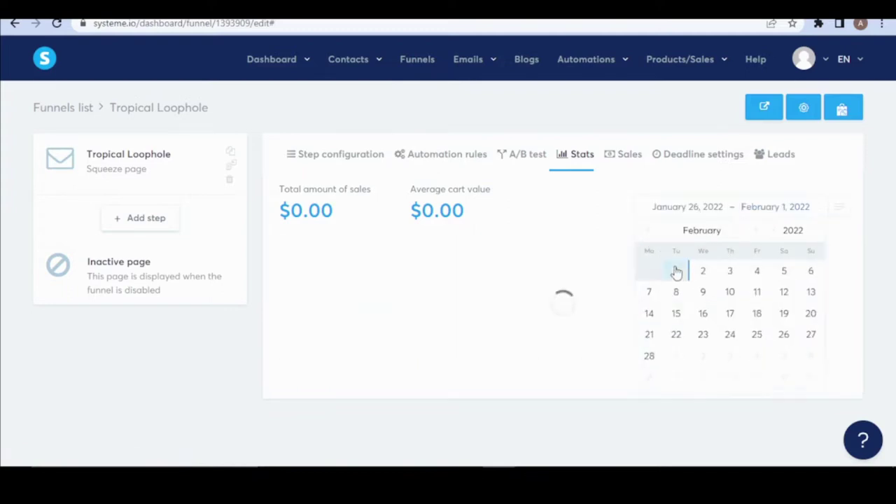
Try to move the start date of the statistics range back to May 2021
left_click(794, 207)
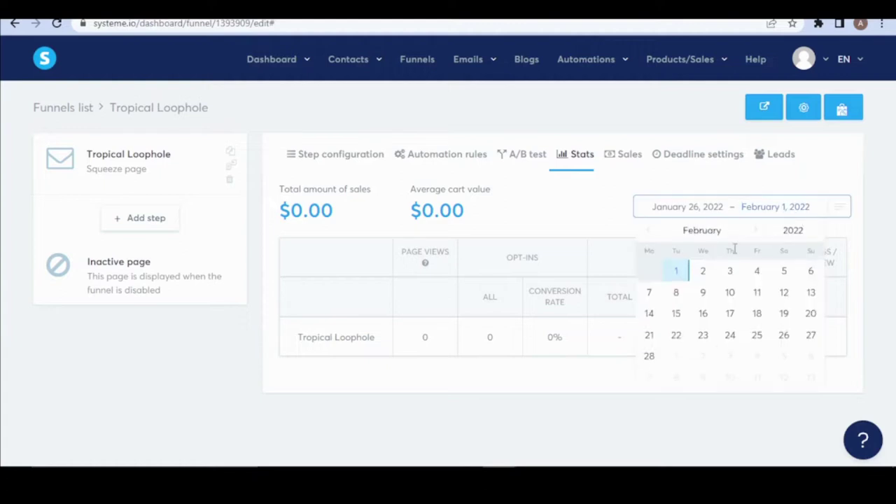
left_click(691, 207)
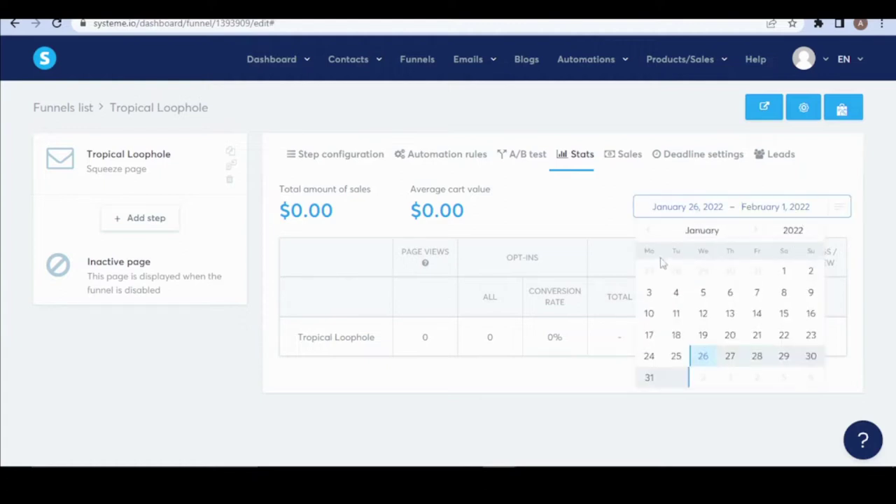
left_click(649, 232)
left_click(648, 232)
left_click(649, 231)
left_click(649, 232)
left_click(648, 231)
left_click(649, 232)
left_click(648, 232)
left_click(649, 232)
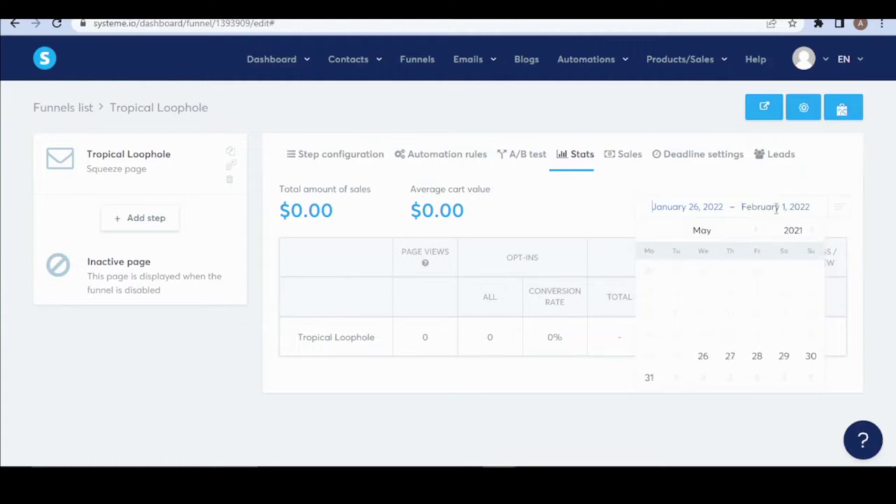
left_click(774, 207)
left_click(766, 402)
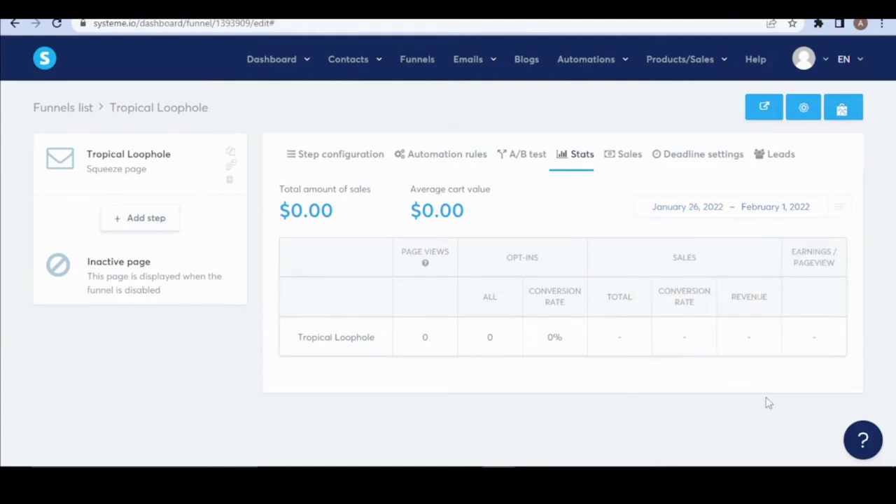
Open the statistics of the Bright Ritual funnel from the funnels list
left_click(429, 60)
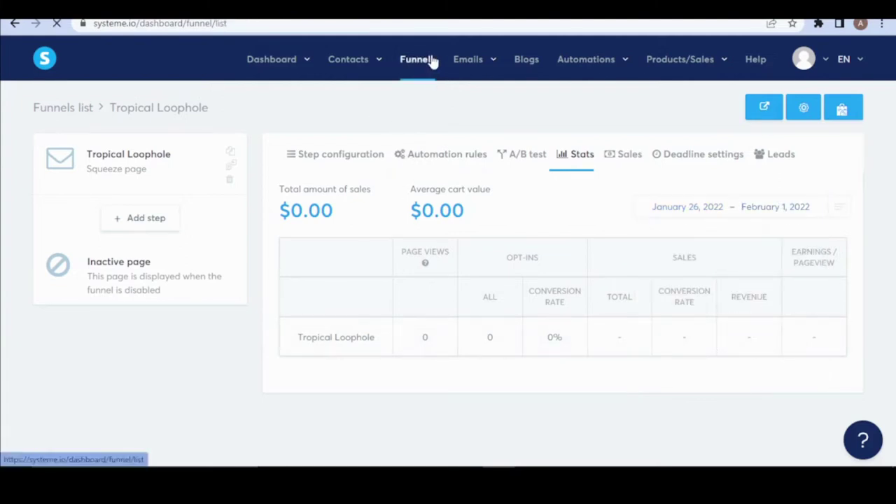
scroll(110, 263, "down", 1)
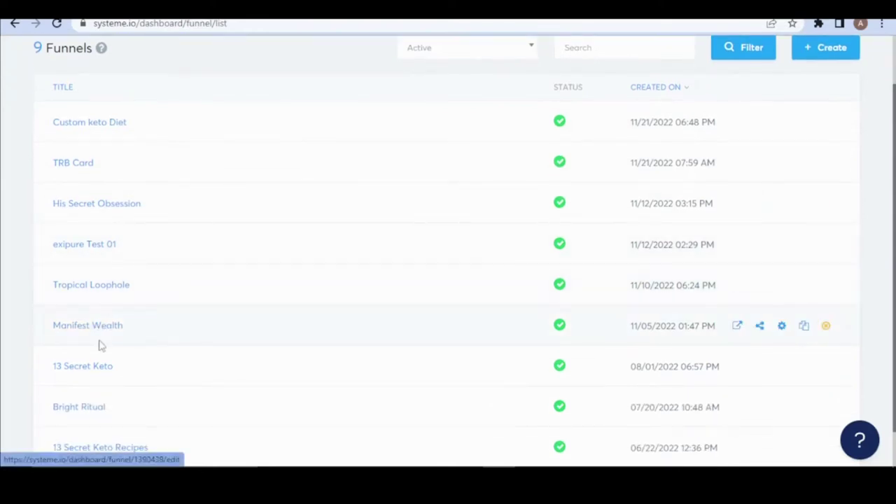
left_click(82, 410)
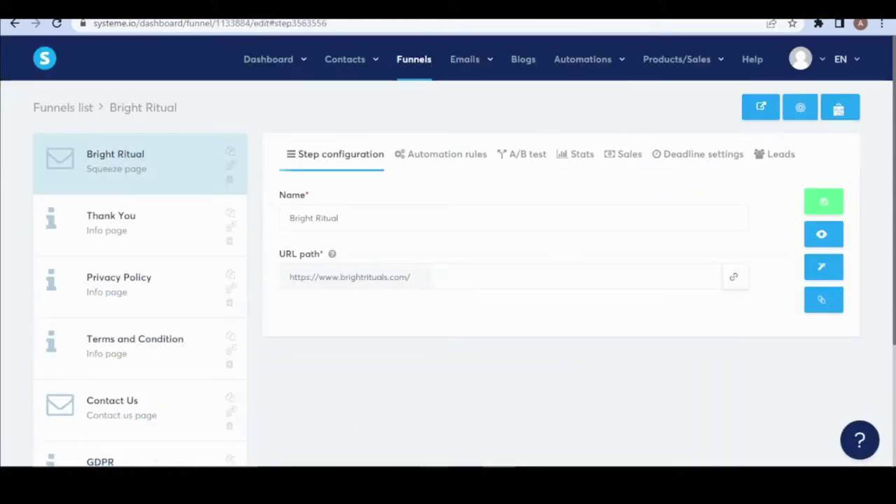
left_click(574, 160)
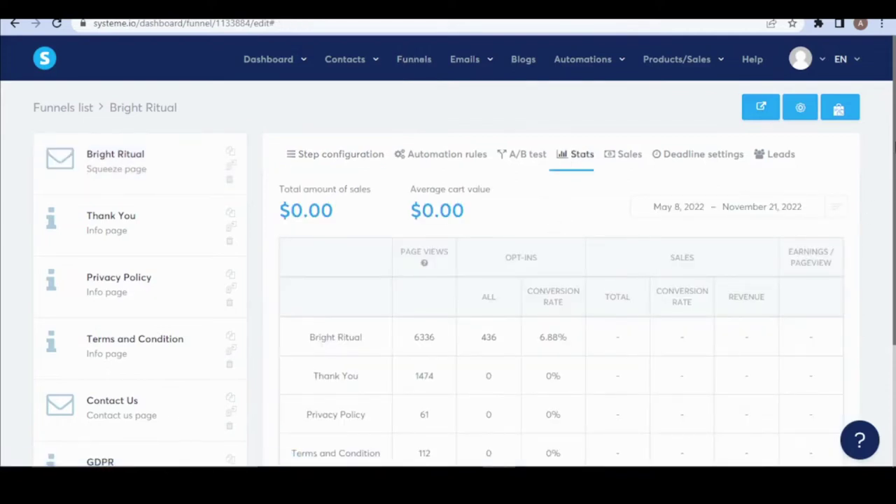
Examine the page views, opt-ins and conversion rates for each page of the Bright Ritual funnel
scroll(882, 238, "down", 2)
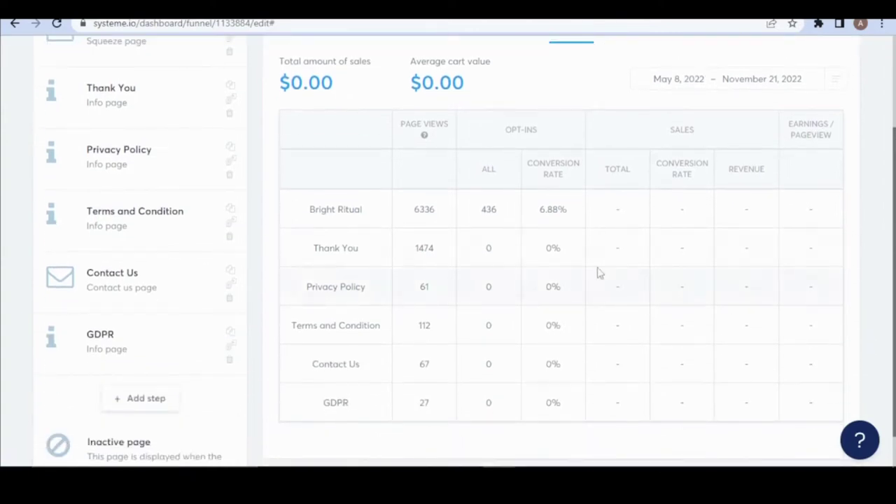
left_click_drag(410, 210, 434, 212)
left_click(434, 212)
double_click(427, 210)
left_click(438, 212)
scroll(455, 213, "up", 2)
scroll(480, 212, "down", 3)
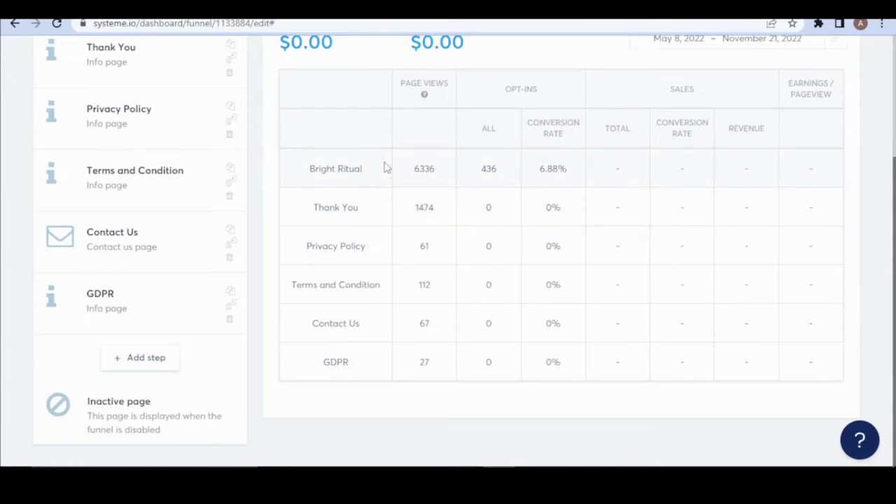
left_click_drag(419, 170, 437, 173)
left_click(435, 173)
scroll(893, 301, "up", 3)
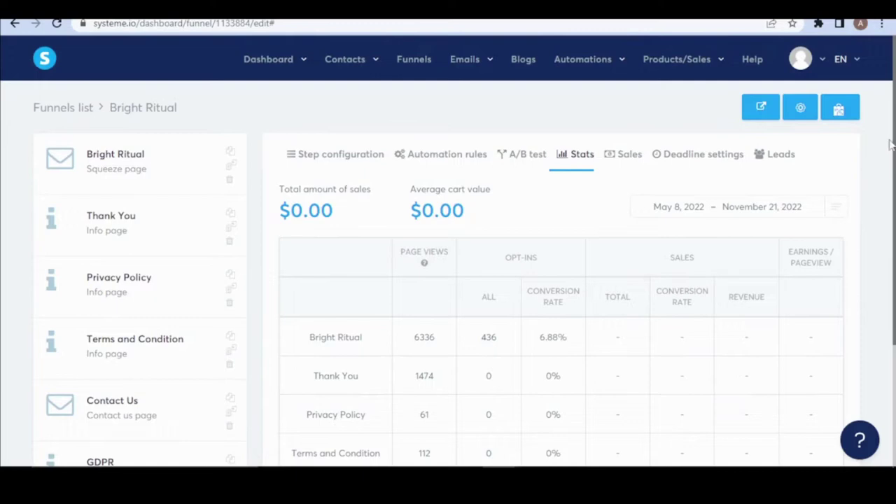
scroll(890, 199, "down", 1)
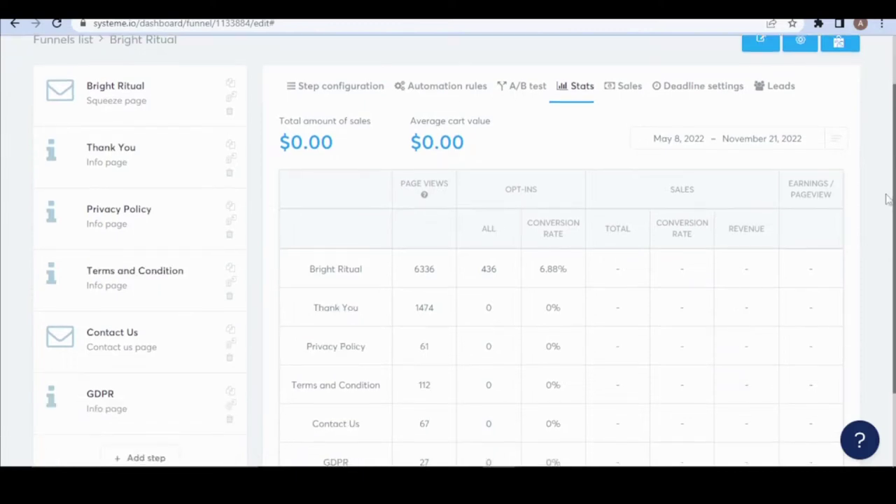
scroll(879, 194, "up", 1)
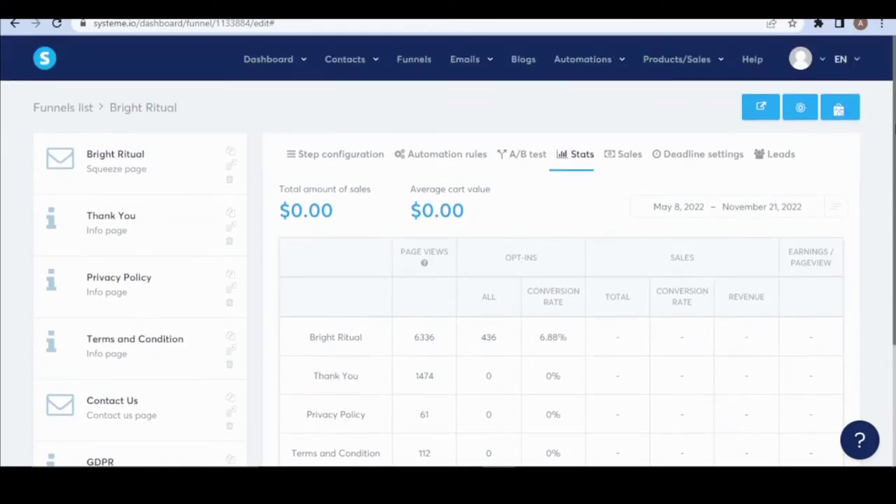
scroll(879, 151, "down", 1)
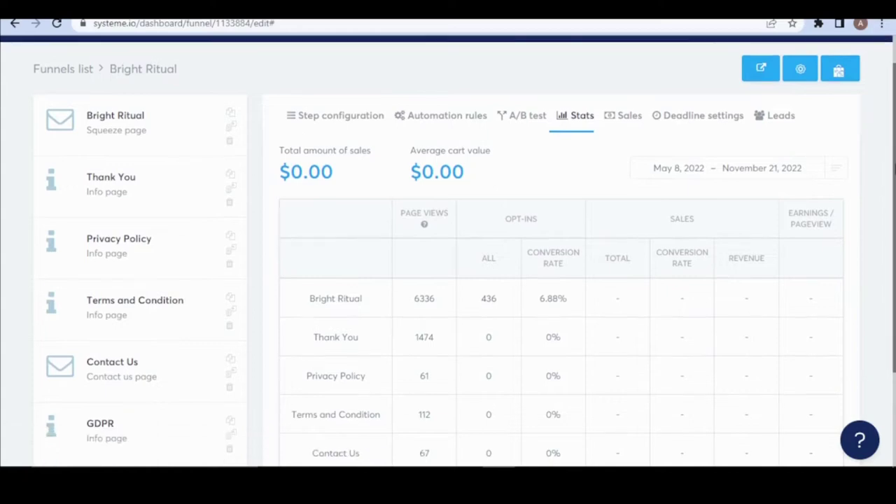
left_click_drag(893, 168, 894, 256)
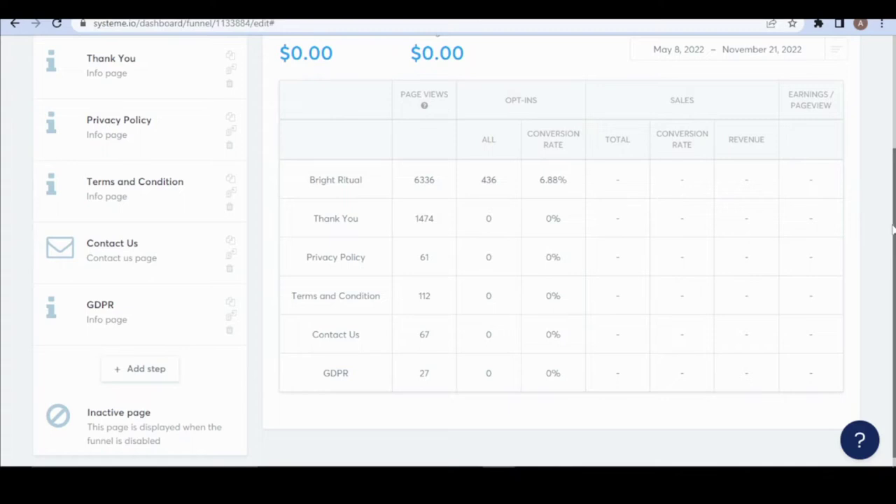
left_click_drag(893, 231, 894, 101)
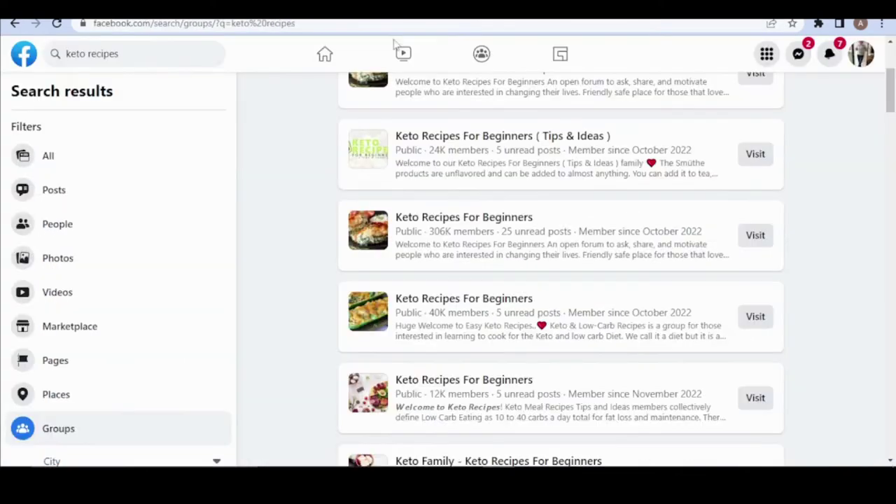
Switch to Facebook and look over the keto recipes group results and the posts in the Keto Recipes For Beginners group
scroll(486, 282, "up", 4)
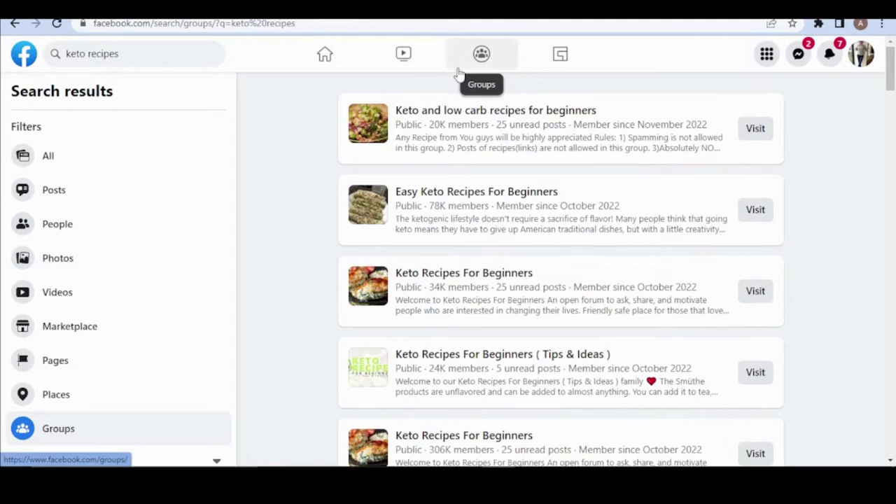
left_click_drag(492, 140, 560, 147)
left_click(572, 142)
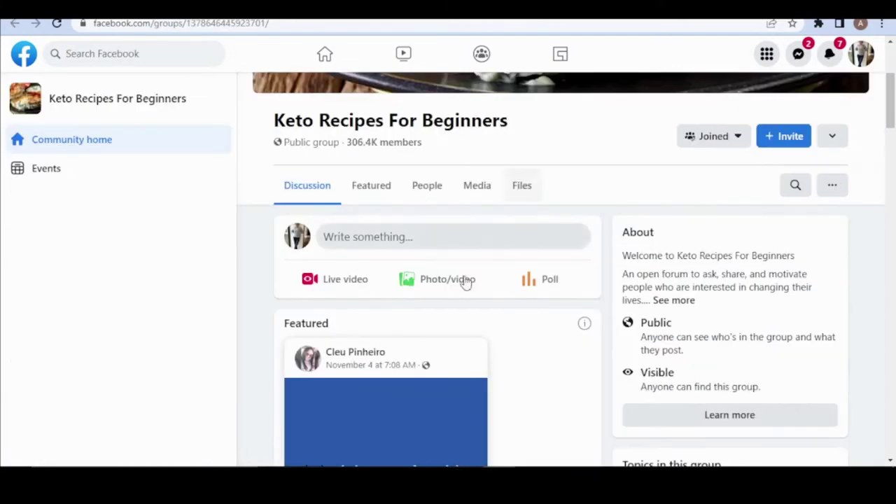
scroll(459, 287, "down", 5)
scroll(452, 297, "down", 4)
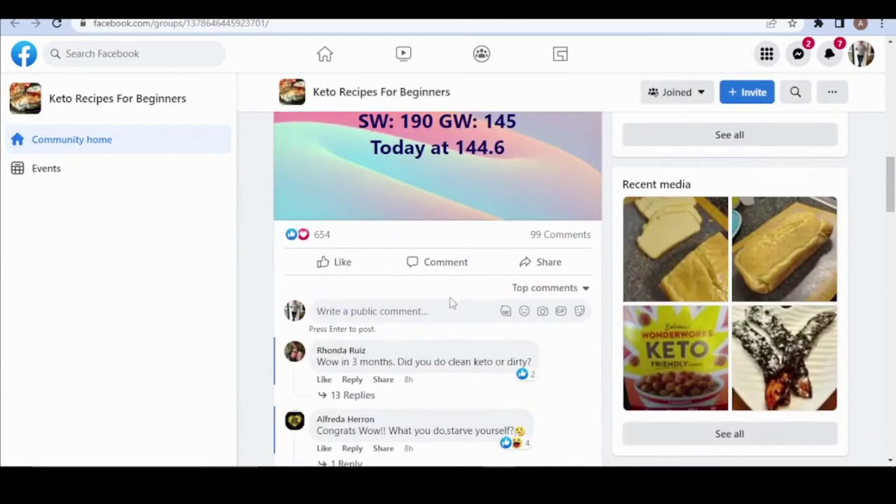
scroll(453, 301, "up", 10)
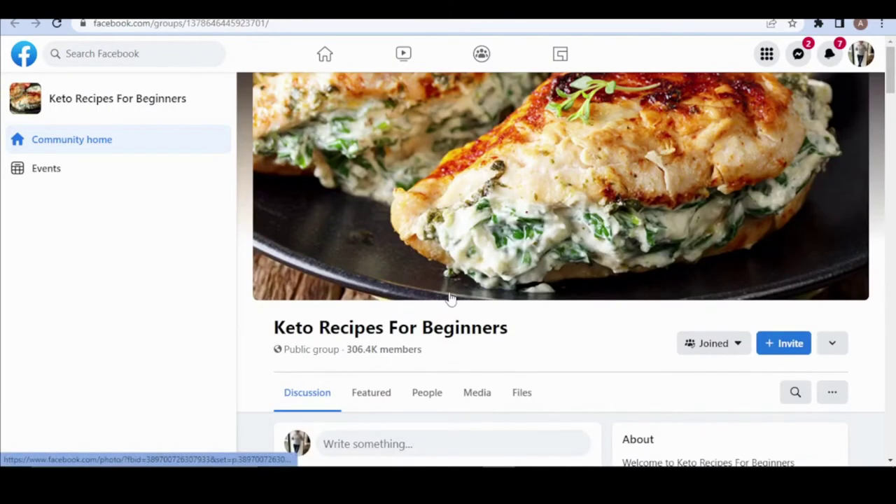
scroll(451, 298, "down", 3)
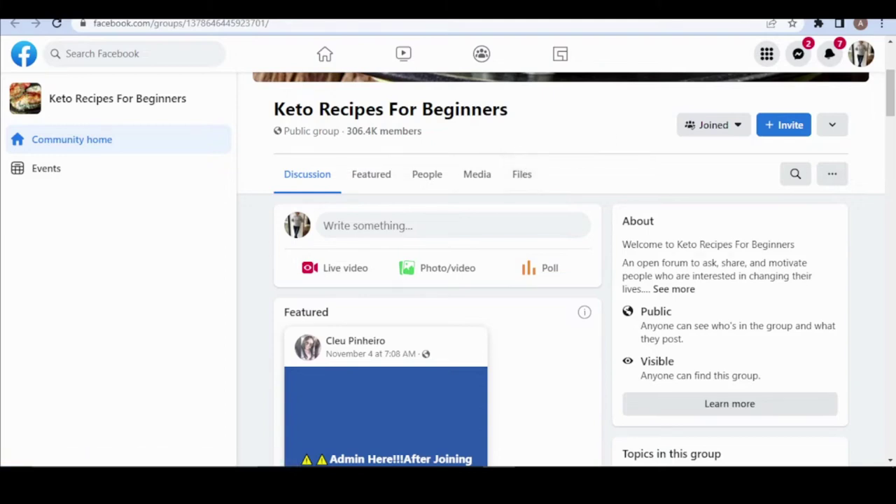
Switch to ClickBank and look over the offers in the Affiliate Marketplace
key("ctrl+t")
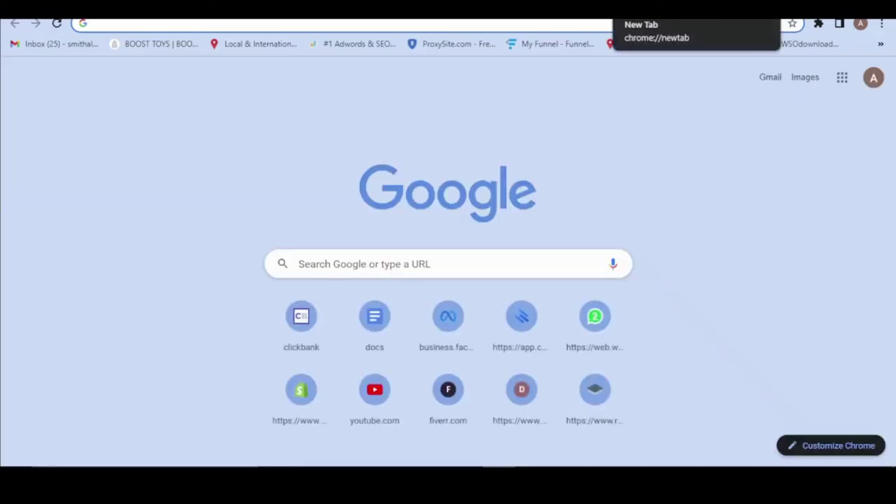
key("ctrl+w")
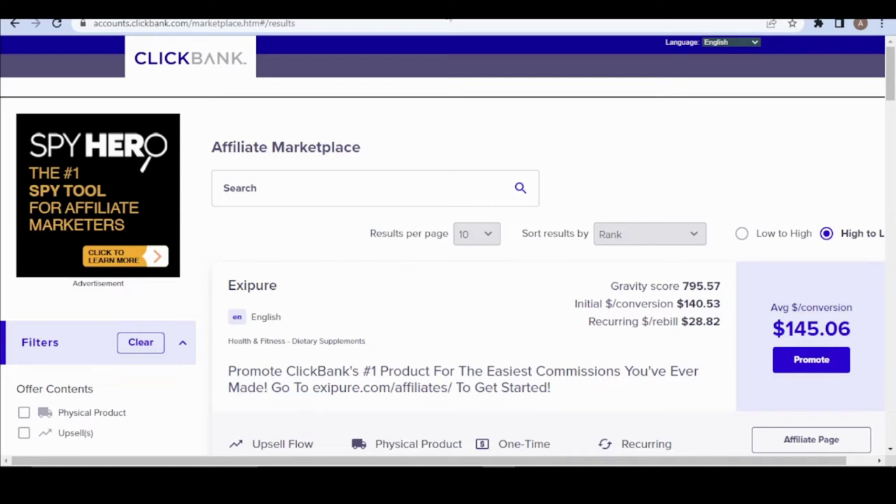
mouse_move(562, 467)
scroll(573, 178, "down", 3)
left_click_drag(891, 110, 890, 83)
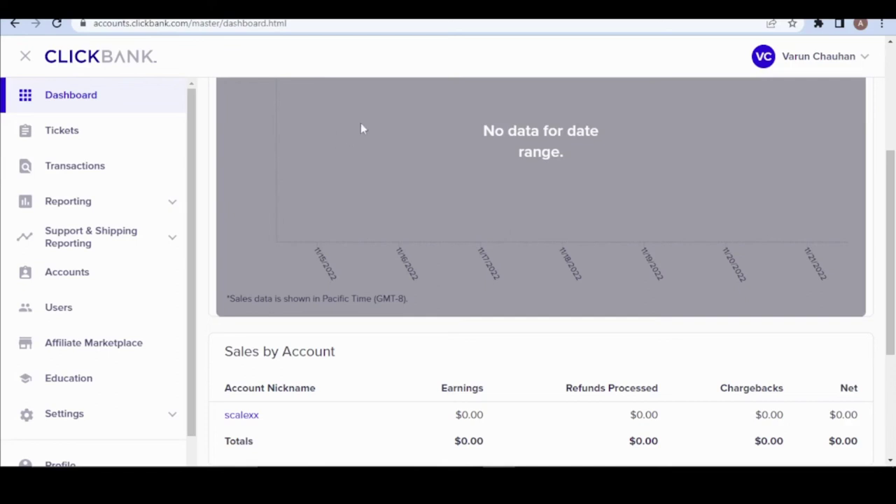
Review the sales by account and most recent paychecks on the ClickBank dashboard, and collapse its side navigation
scroll(376, 266, "down", 3)
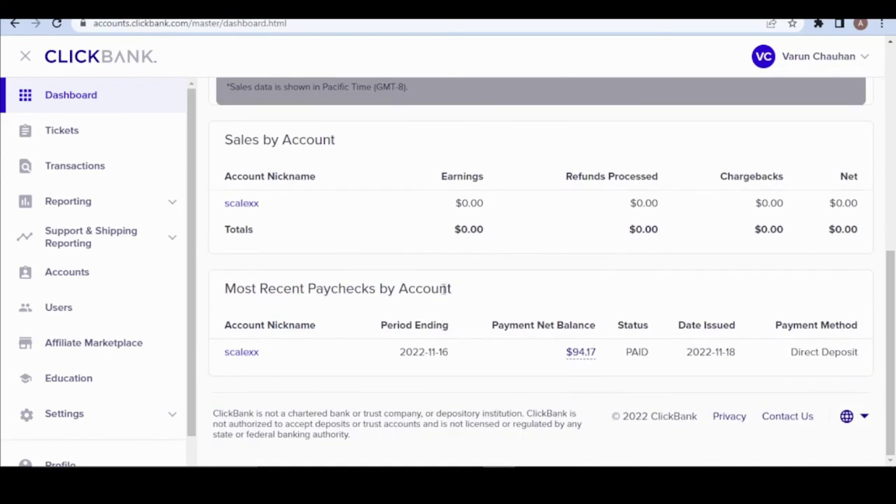
left_click_drag(454, 207, 481, 201)
left_click(481, 201)
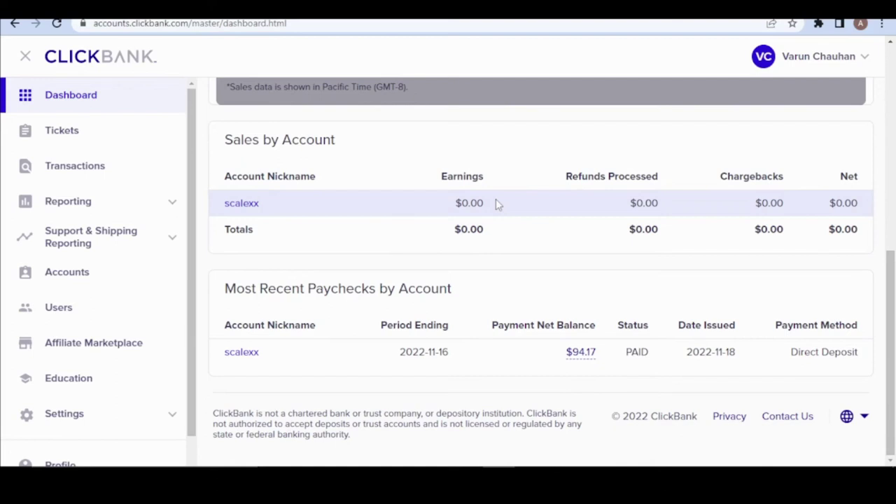
left_click(13, 60)
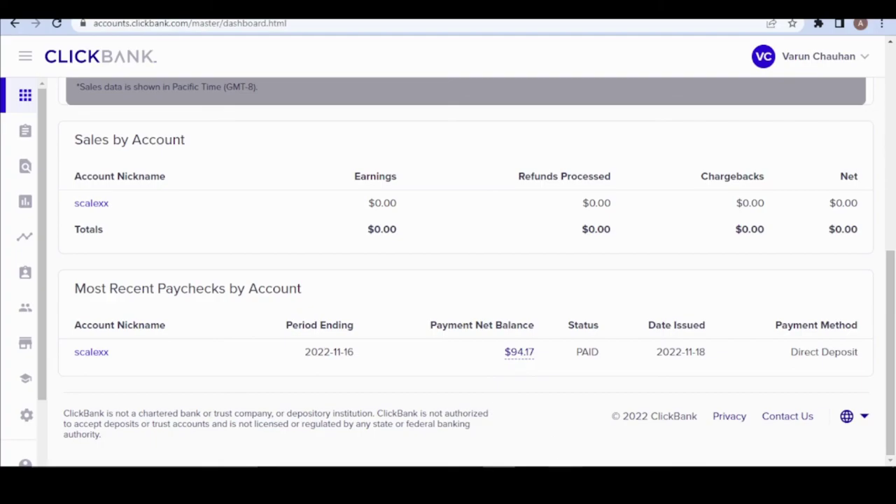
key("alt+Tab")
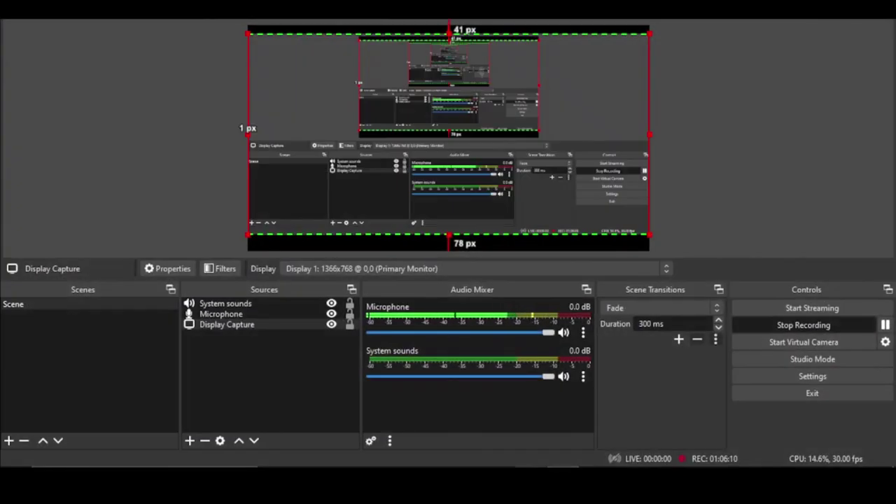
key("alt+Tab")
key("alt+Tab")
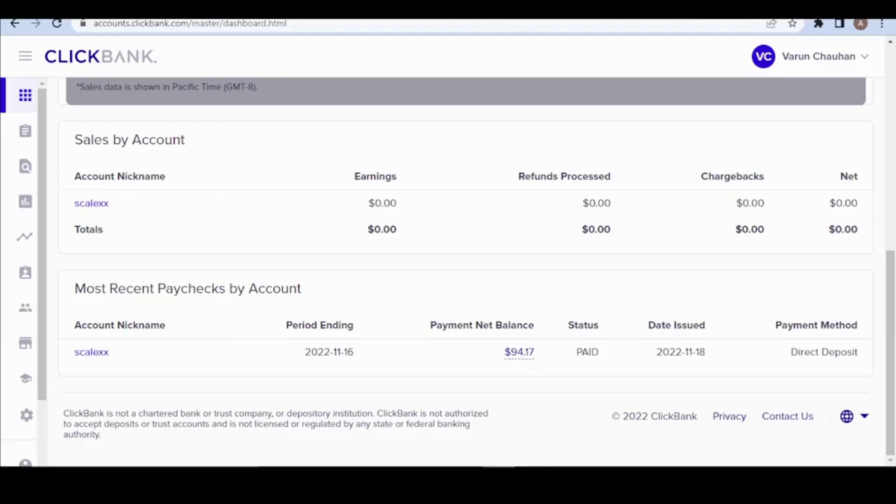